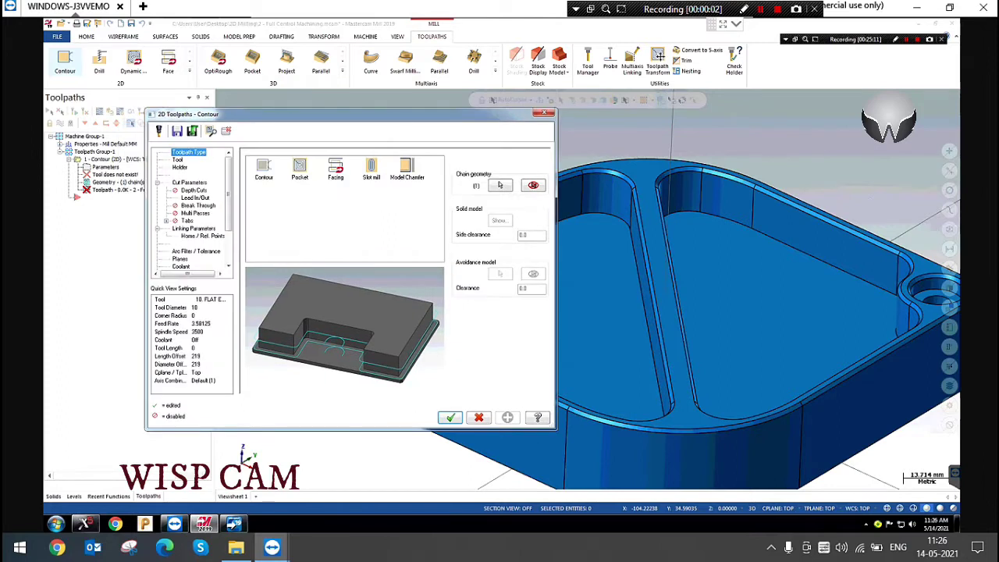
Start a new tool definition for the contour toolpath and choose Chamfer mill as the tool type.
right_click(295, 181)
left_click(321, 195)
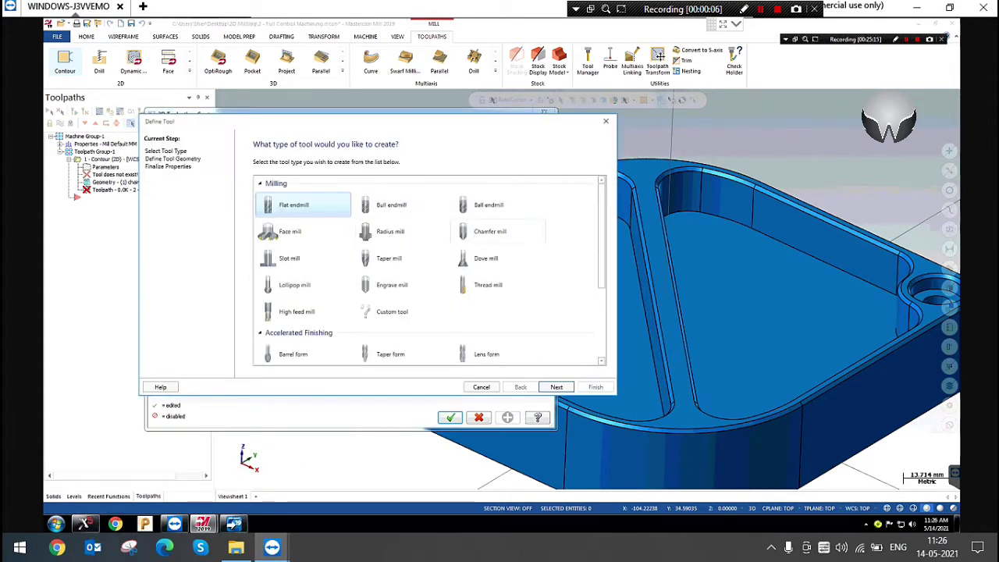
left_click(480, 231)
left_click(563, 385)
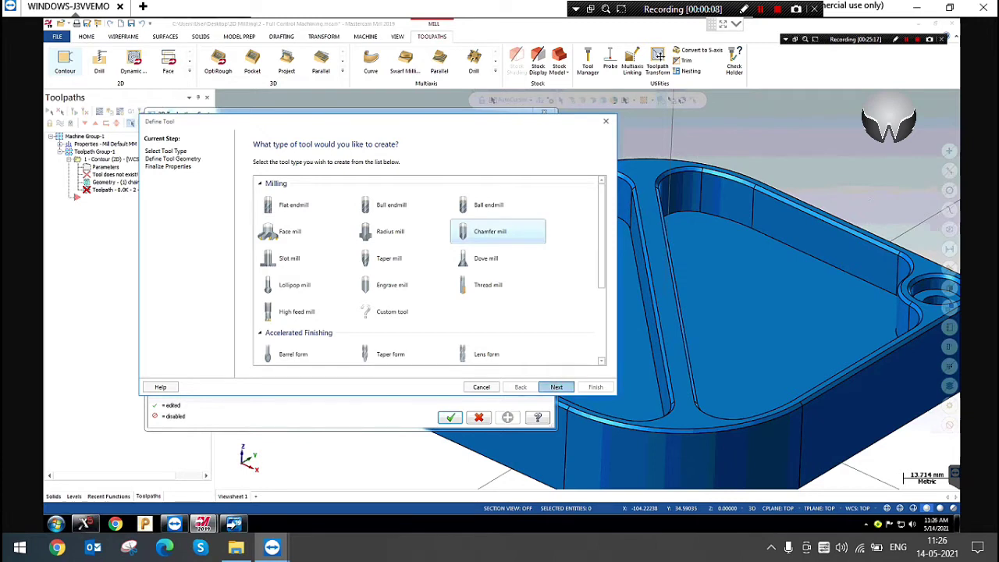
Set the chamfer mill's tip diameter to 0.1 and finish the tool definition.
double_click(371, 197)
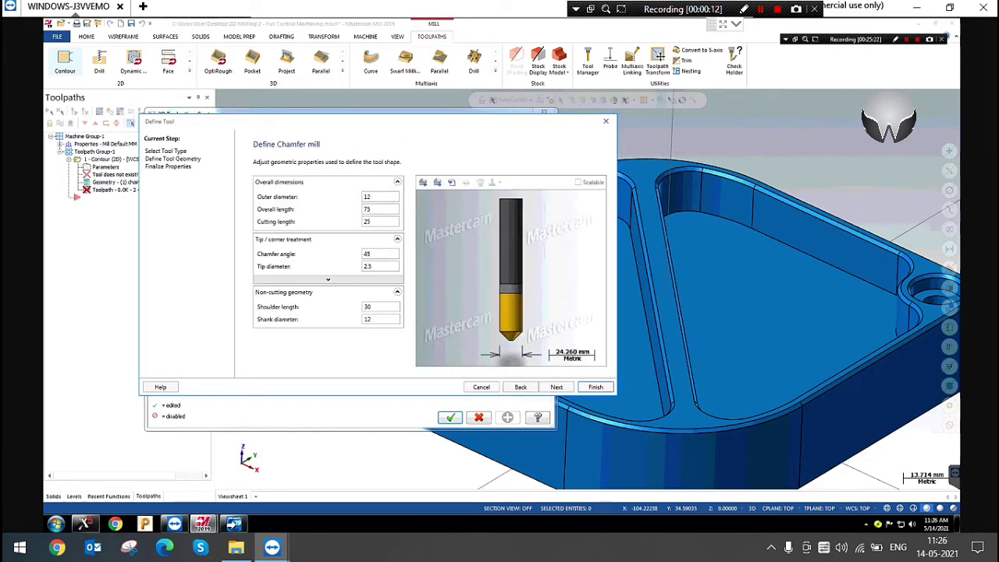
double_click(371, 222)
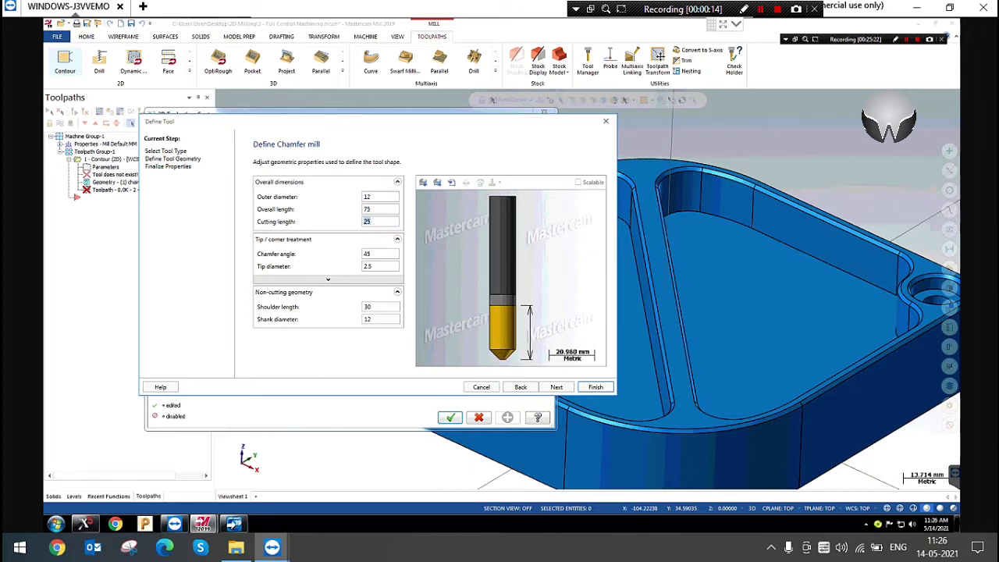
double_click(380, 268)
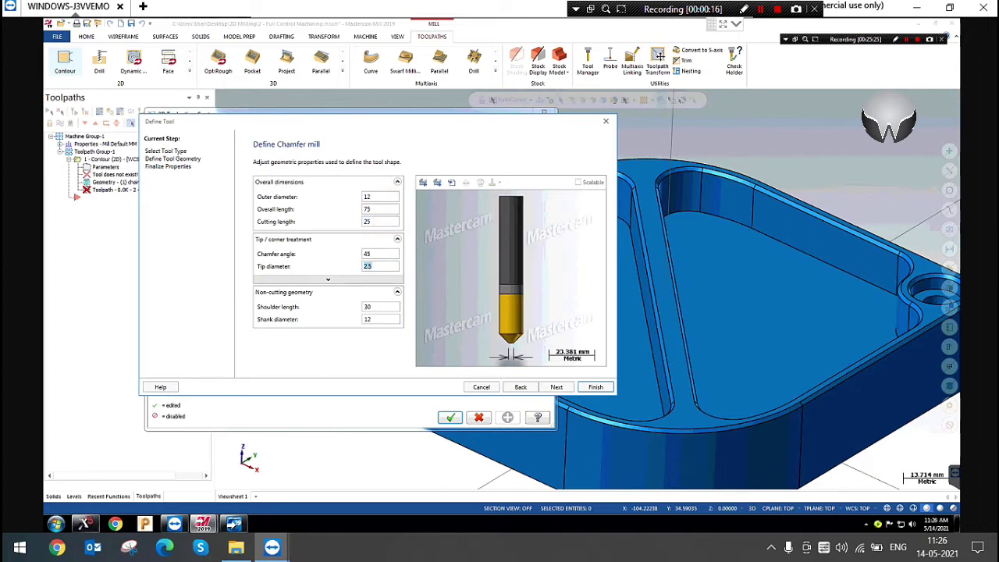
type(".1")
key("Return")
left_click(530, 337)
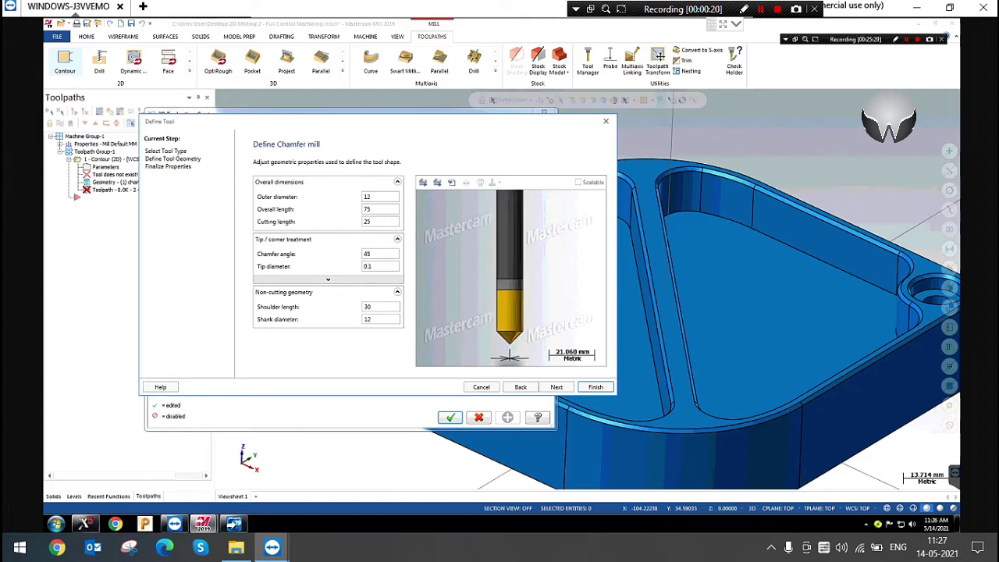
double_click(379, 254)
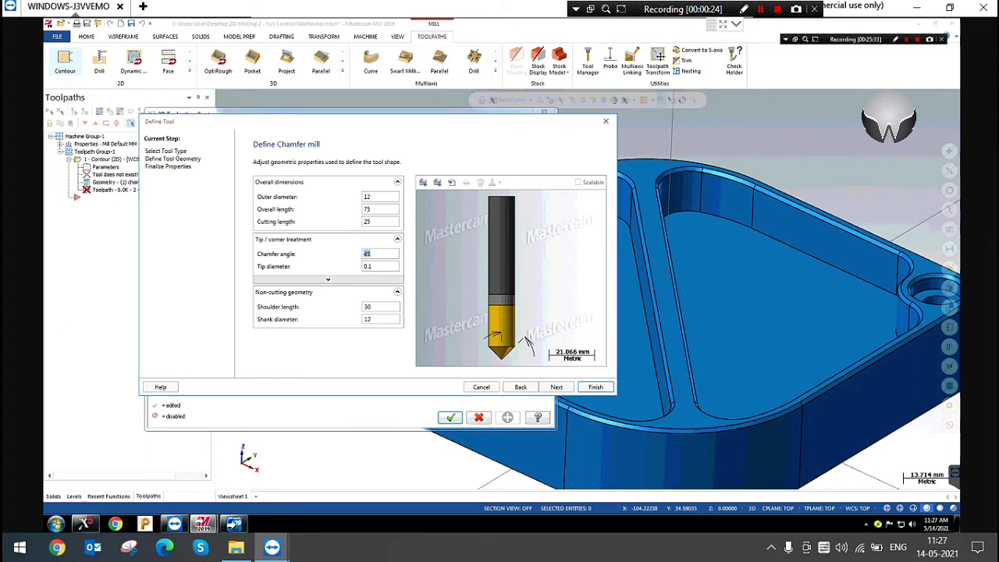
left_click(596, 387)
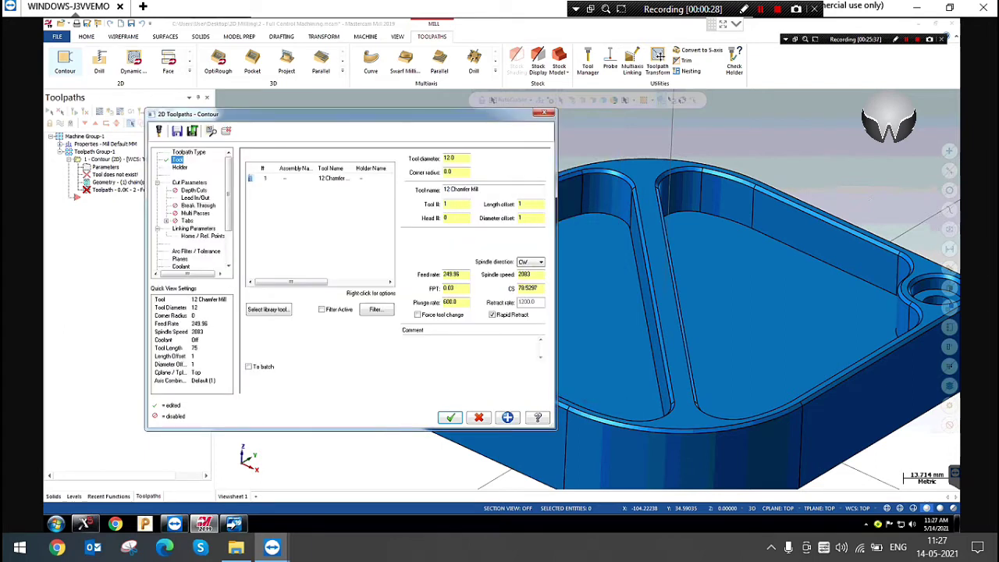
Set the contour type to 2D chamfer in the cut parameters and review the depth cut and lead in/out settings.
left_click_drag(331, 116, 337, 102)
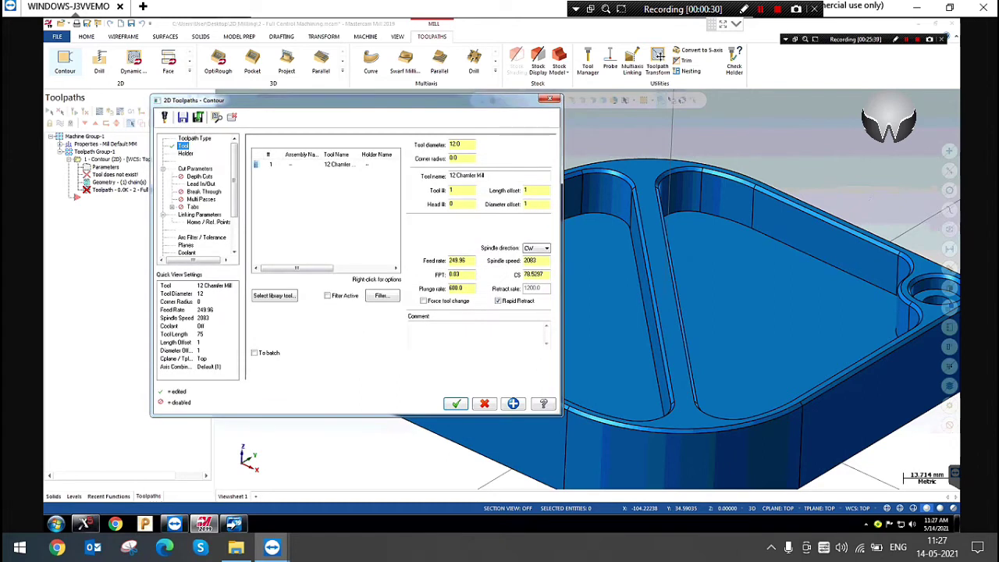
left_click(195, 169)
left_click(461, 160)
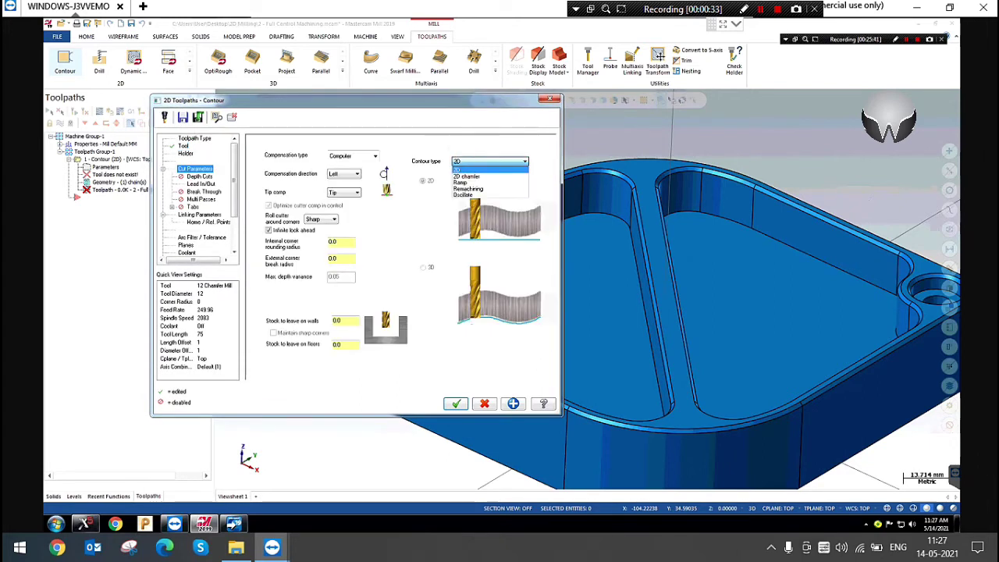
left_click(466, 176)
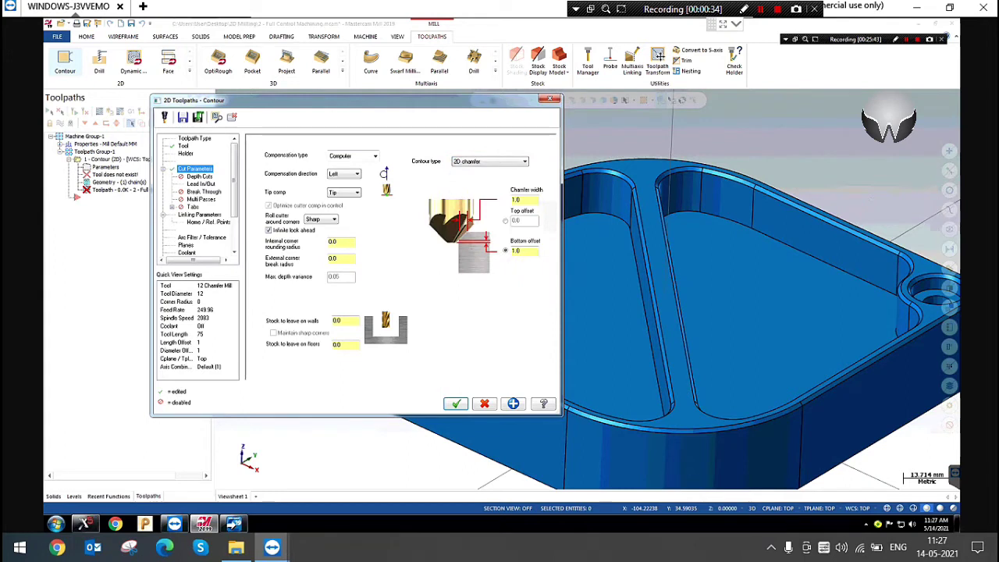
left_click_drag(430, 102, 416, 119)
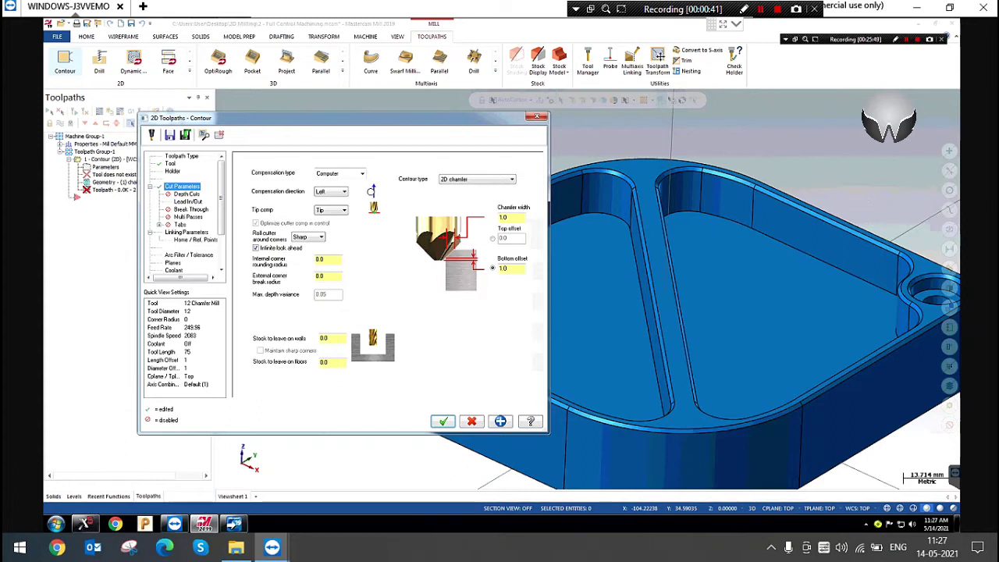
left_click(186, 194)
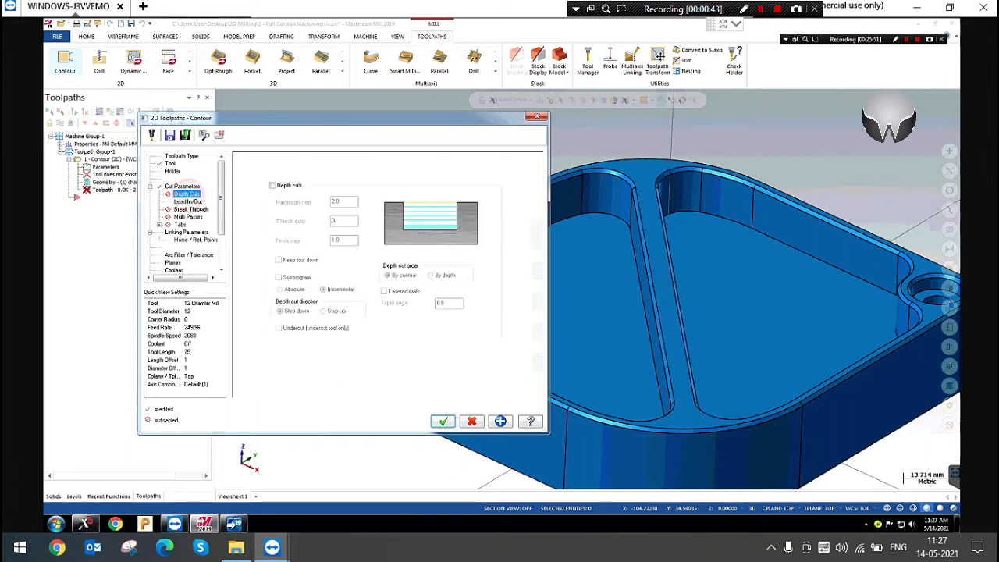
left_click(195, 203)
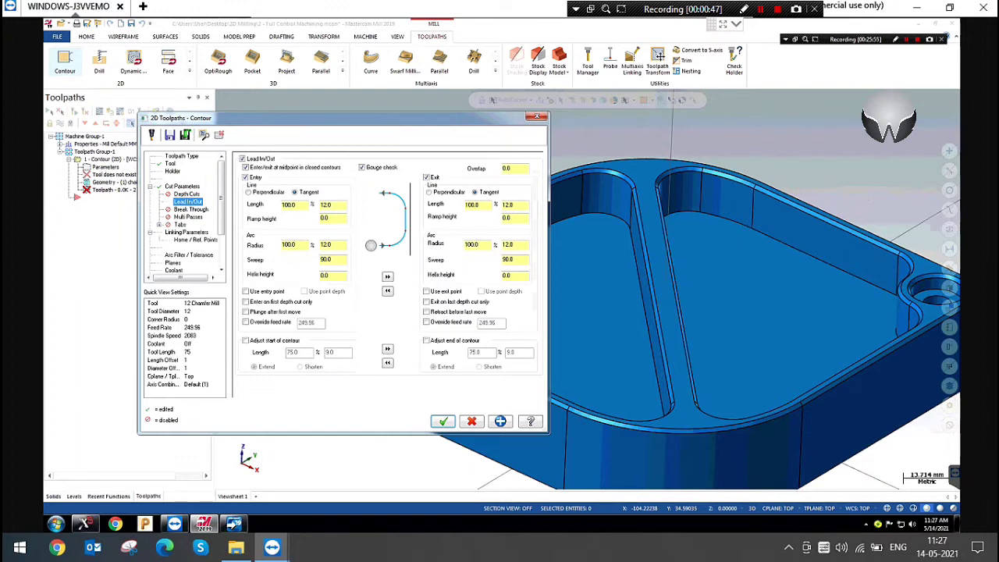
left_click(180, 187)
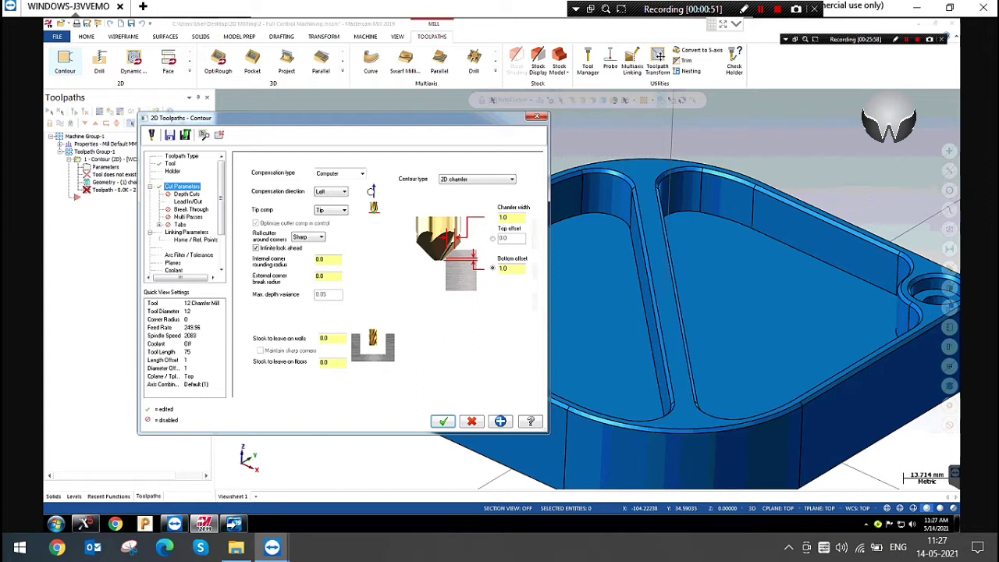
Use a chamfer width of 1.0 with a bottom offset of 1.0 and accept the contour toolpath parameters.
double_click(507, 217)
left_click_drag(475, 118, 303, 307)
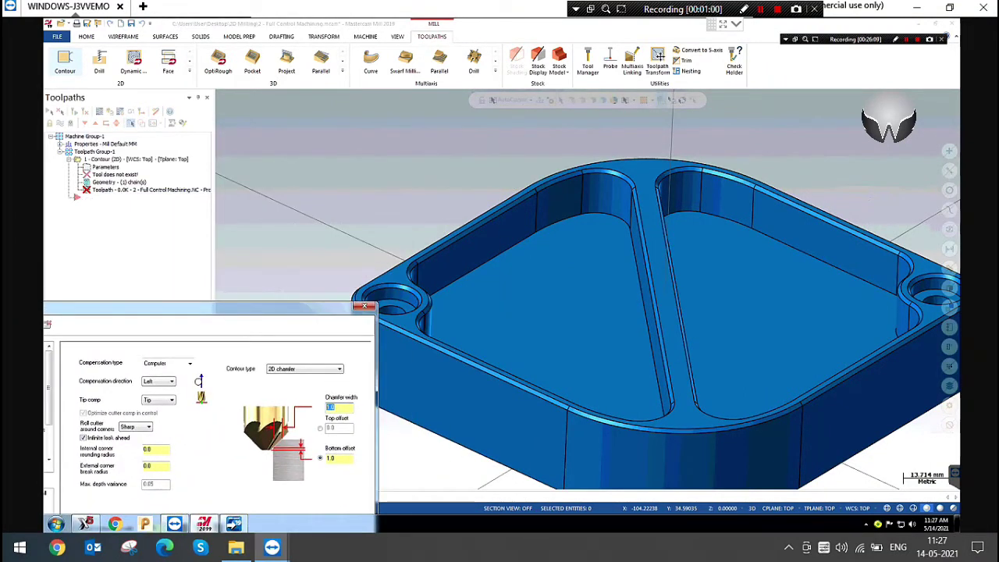
left_click_drag(270, 309, 470, 128)
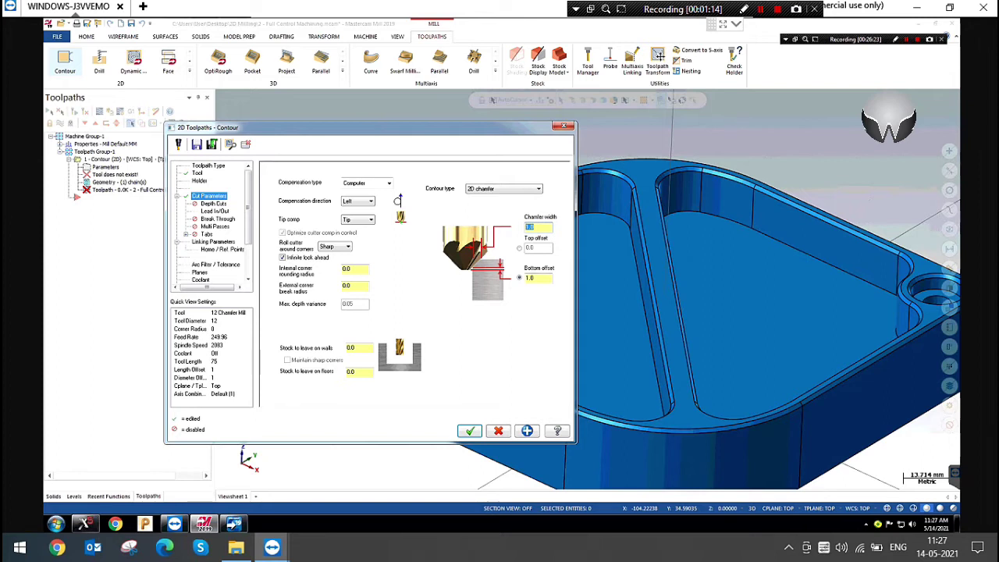
left_click(520, 247)
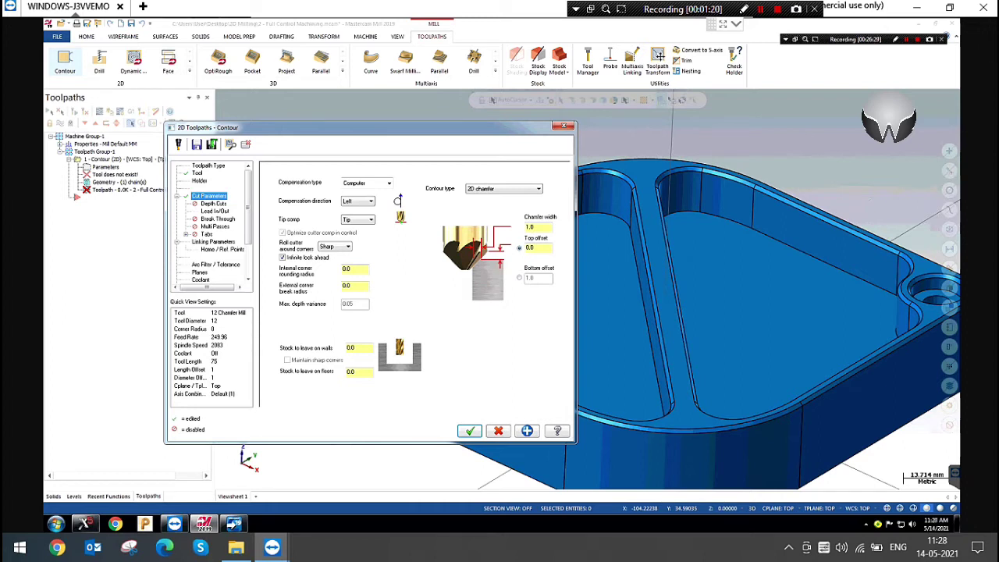
left_click(519, 277)
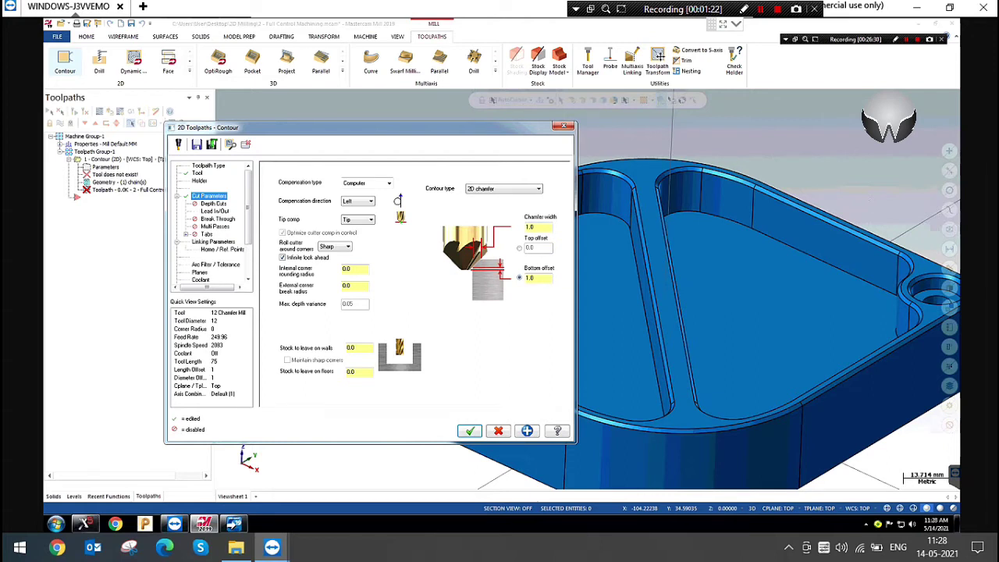
left_click(519, 248)
left_click(518, 278)
double_click(535, 277)
left_click(469, 430)
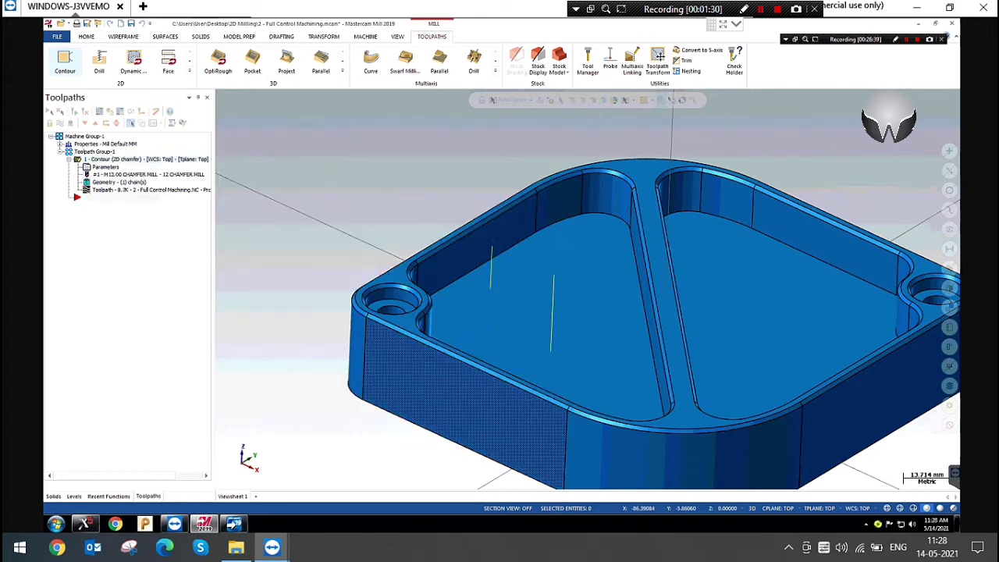
Switch the contour chain so the chamfer mill cuts along the outside of the part, and regenerate the toolpath.
scroll(517, 286, "down", 3)
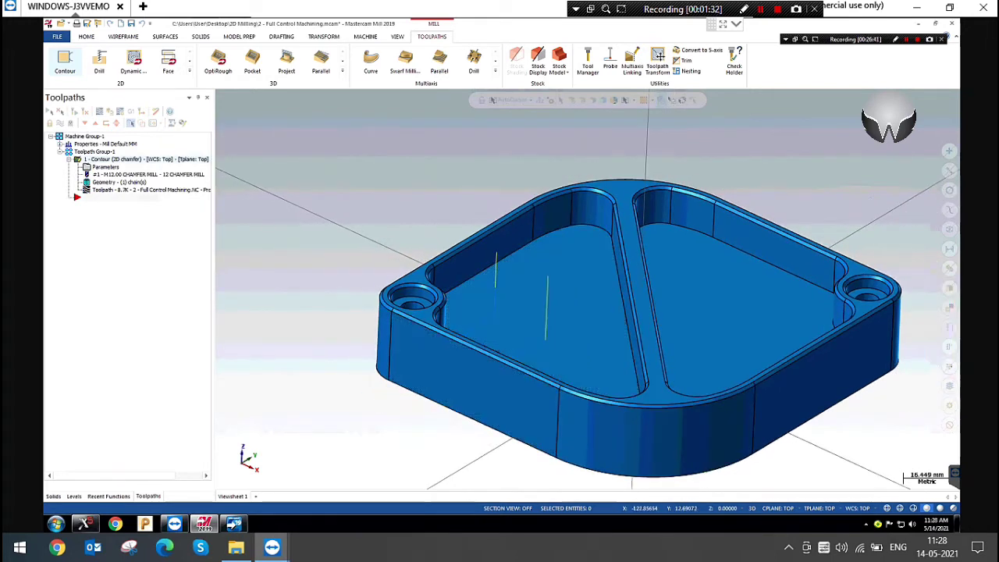
left_click(119, 182)
right_click(135, 149)
left_click(165, 168)
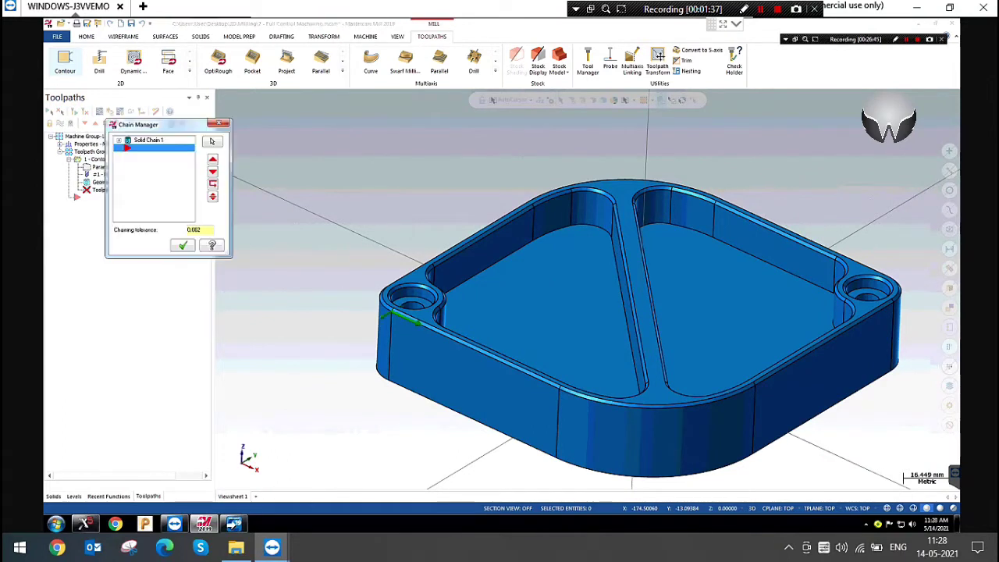
left_click(183, 246)
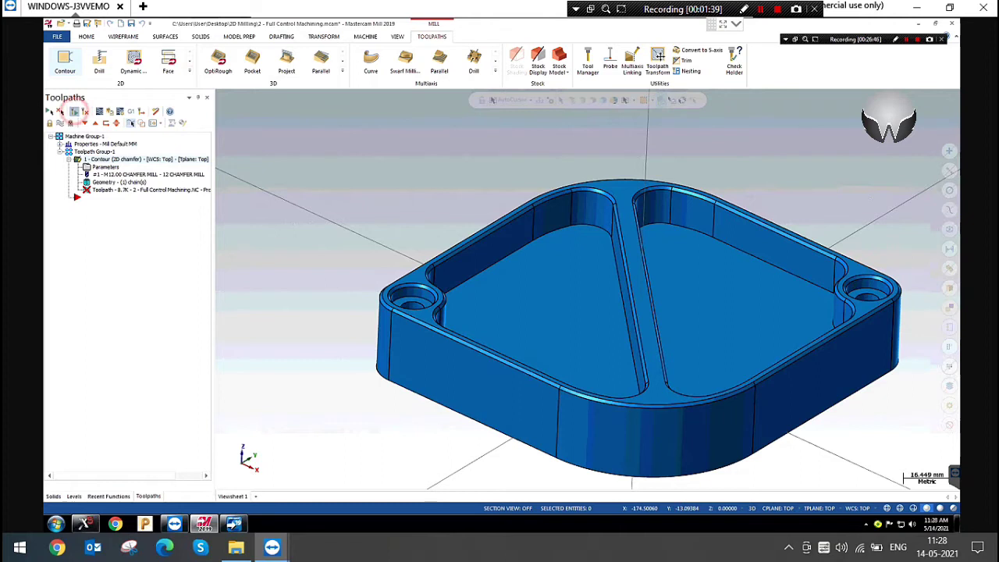
Backplot the chamfer toolpath from the Right view and examine how the tool tip meets the part's chamfered outer edge.
right_click(376, 188)
left_click(414, 261)
scroll(499, 266, "down", 3)
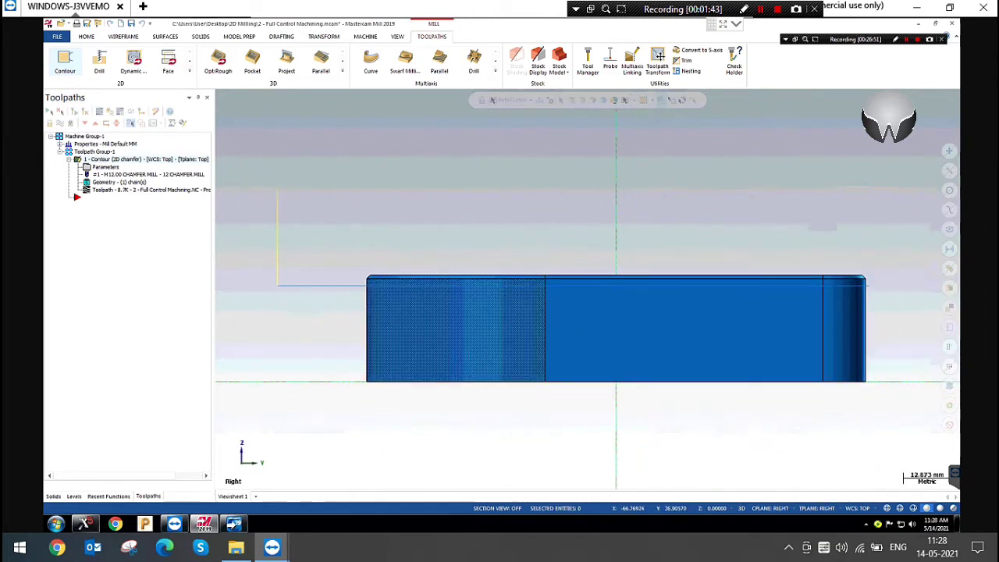
left_click(100, 111)
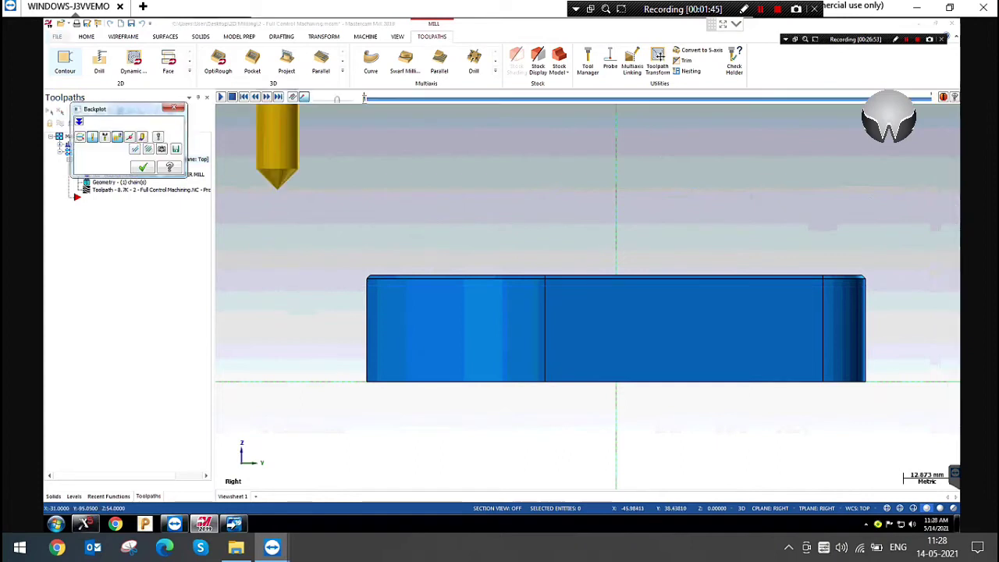
key("s")
key("s")
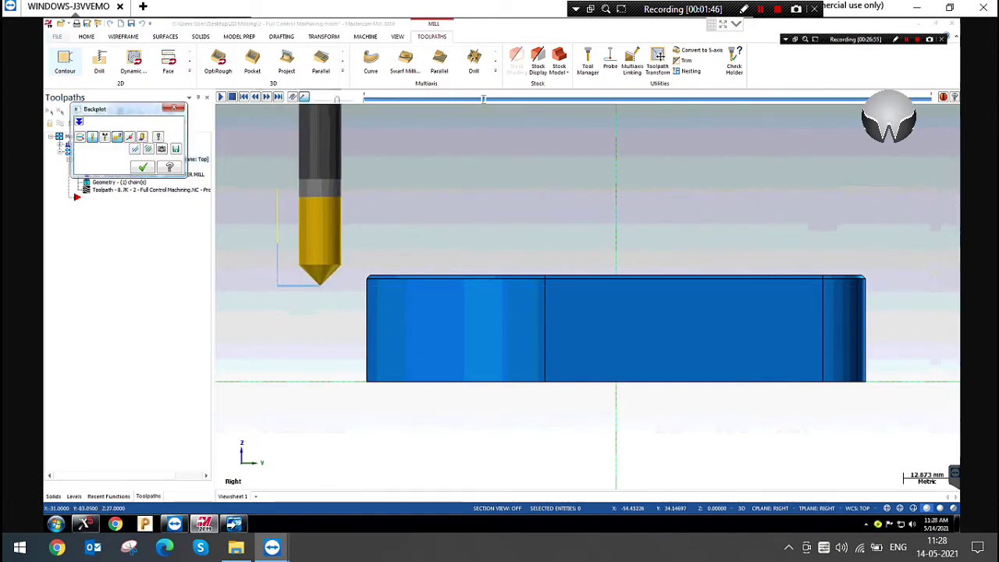
scroll(588, 289, "up", 5)
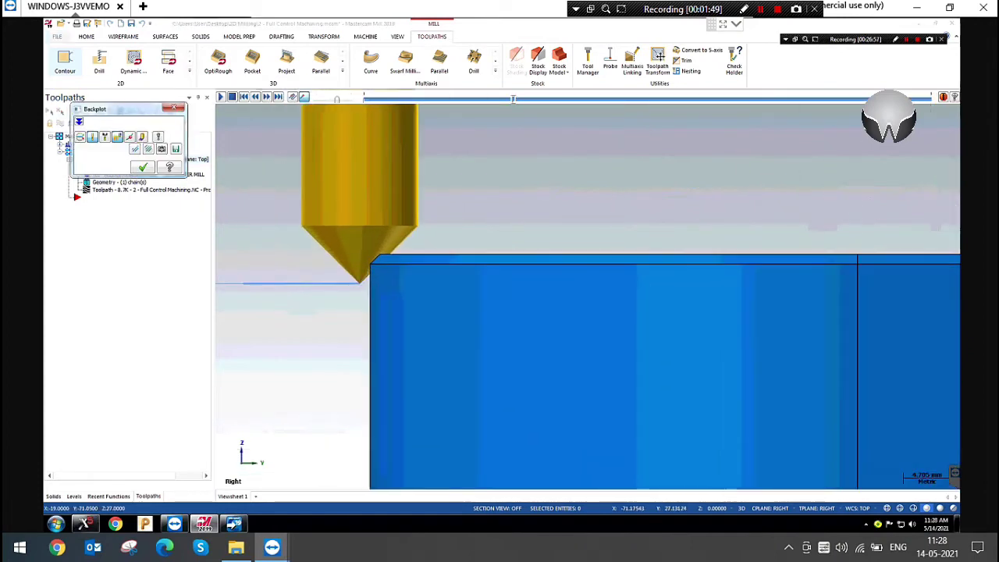
scroll(347, 273, "up", 3)
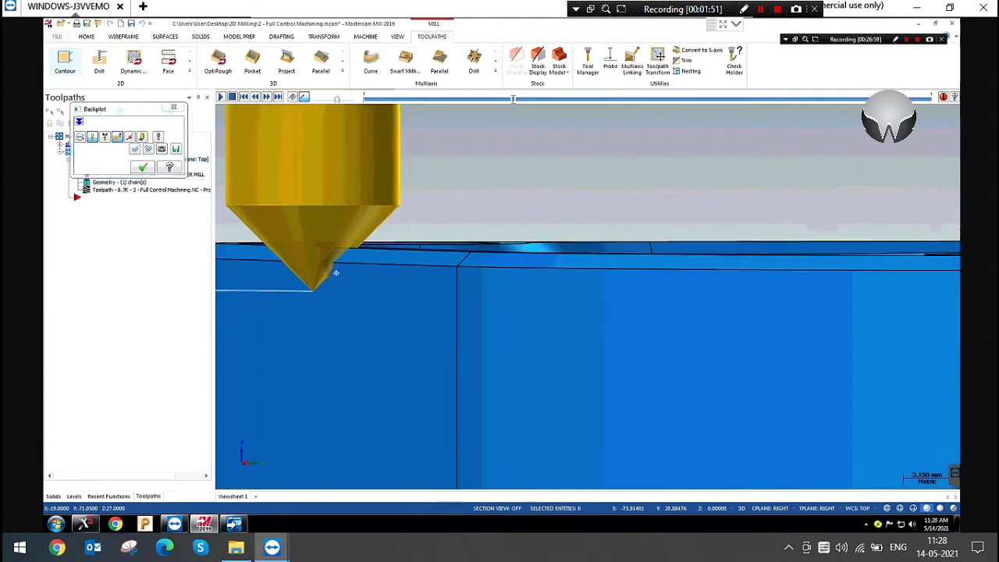
middle_click_drag(347, 273, 378, 290)
scroll(378, 270, "down", 1)
scroll(324, 281, "up", 2)
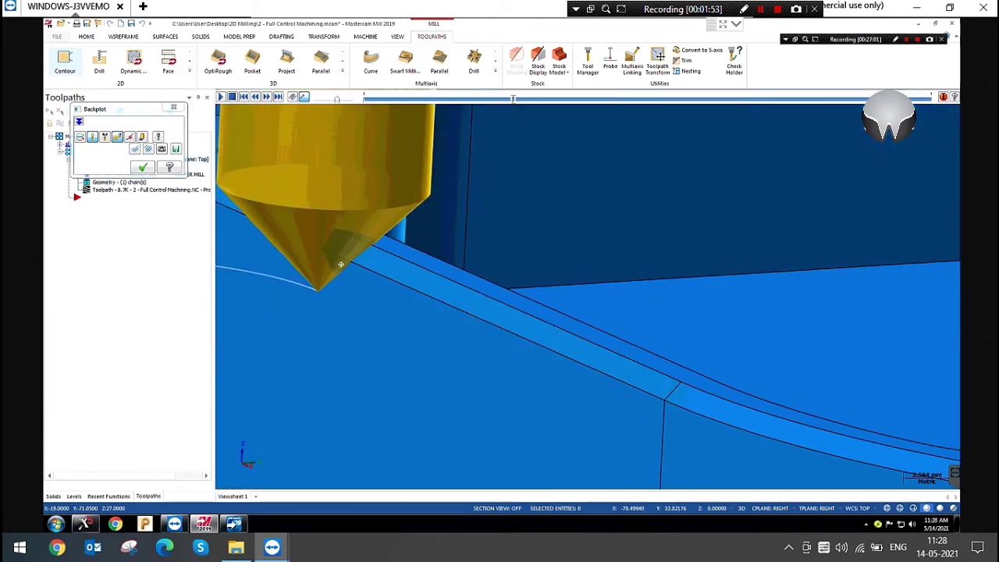
scroll(351, 250, "down", 1)
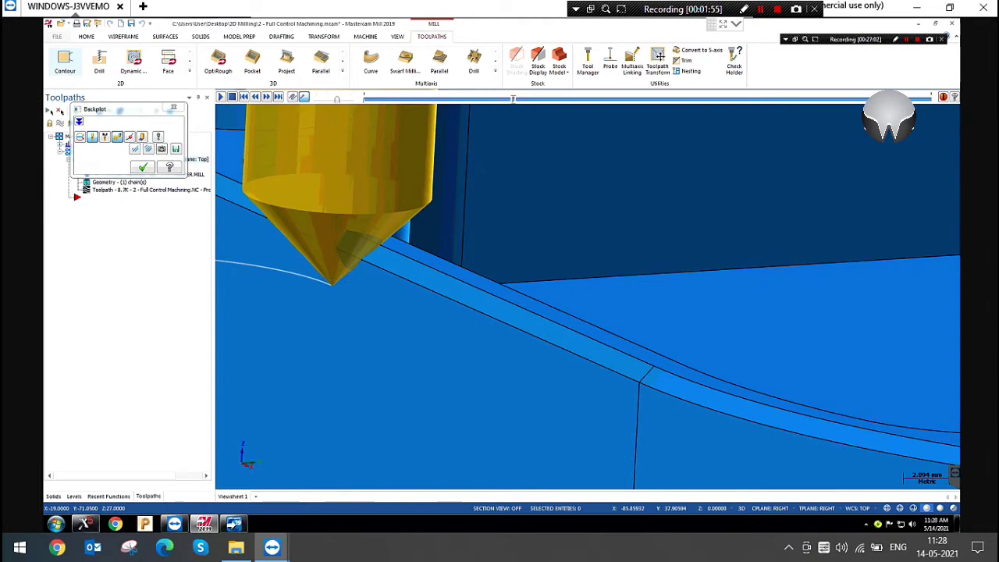
scroll(351, 250, "down", 2)
left_click(178, 108)
Inspect which edge of the part the toolpath's solid chain follows, leaving the chain geometry as it is.
left_click(130, 182)
left_click(137, 139)
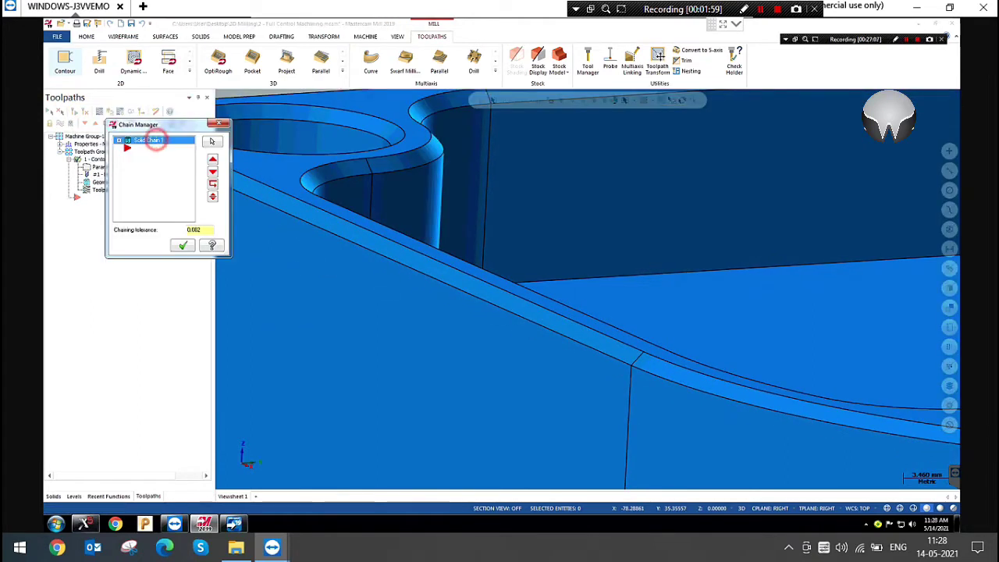
middle_click_drag(387, 244, 414, 275)
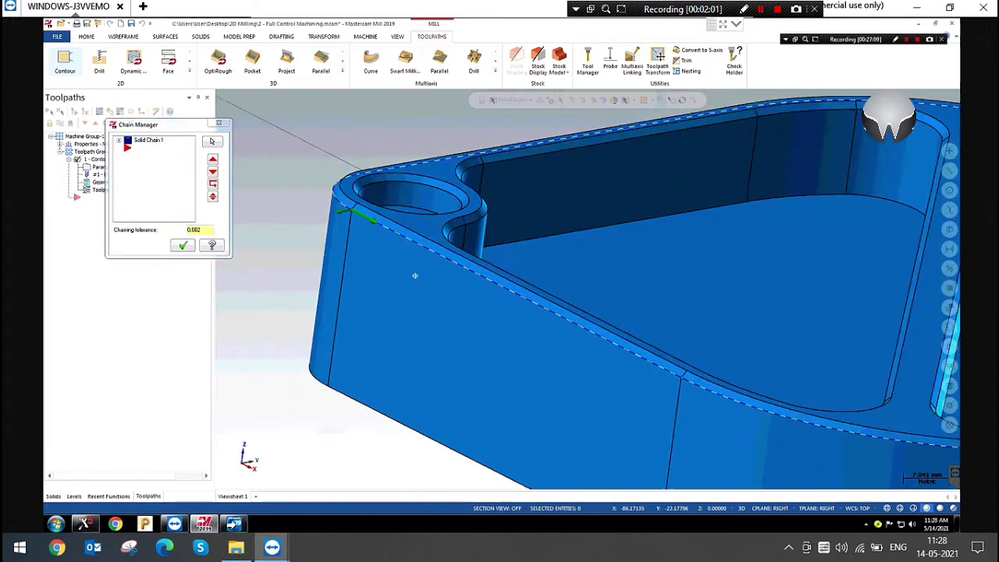
left_click(221, 122)
left_click(221, 122)
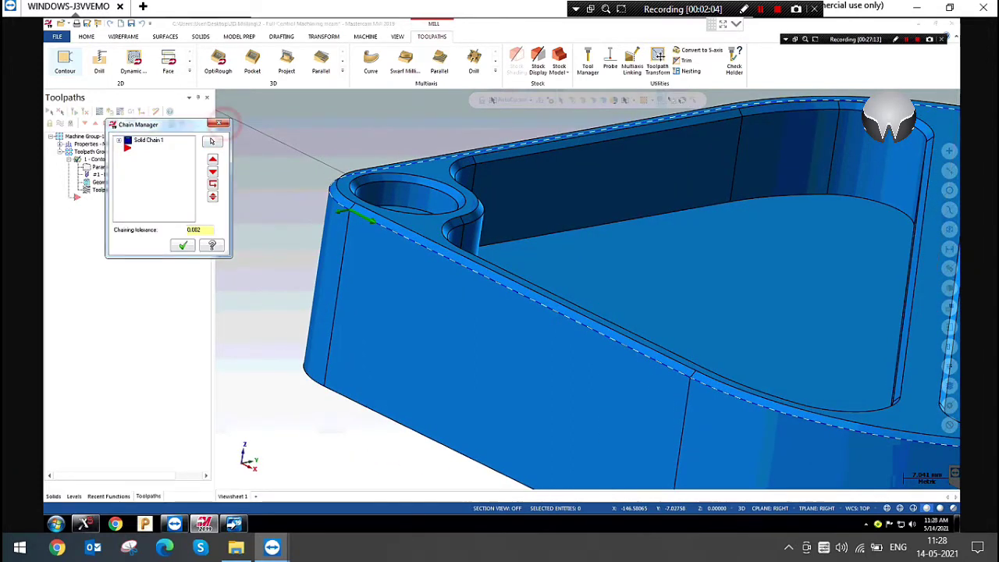
left_click(336, 123)
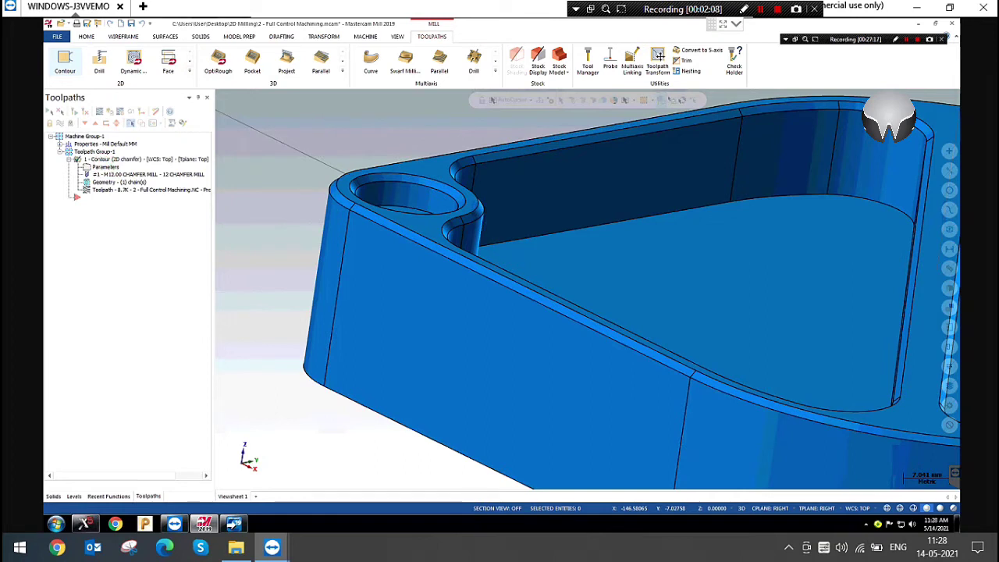
Set the toolpath's top of stock and depth to absolute 30.0 by picking points on the part's upper edge, and accept the linking parameters.
left_click(103, 167)
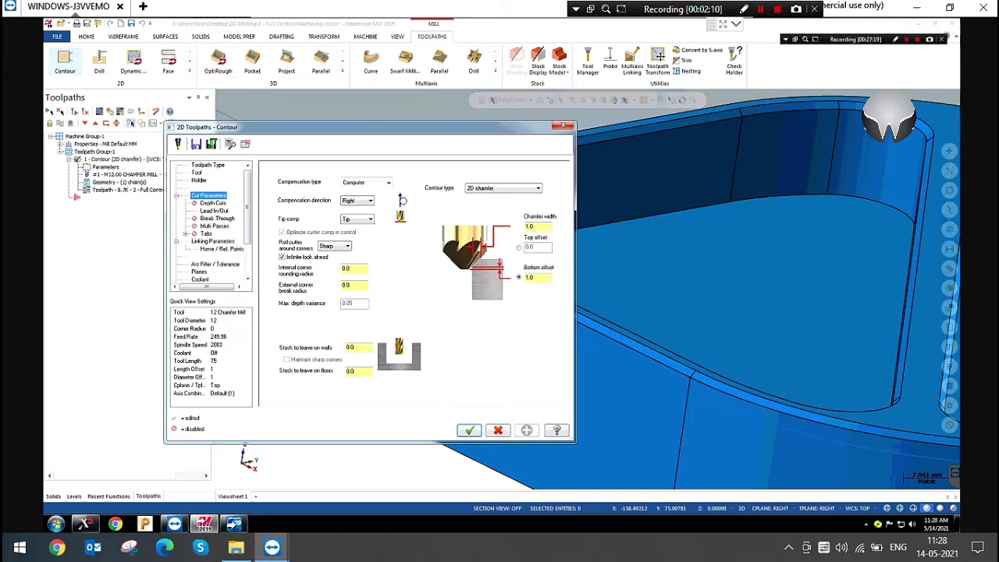
left_click(212, 241)
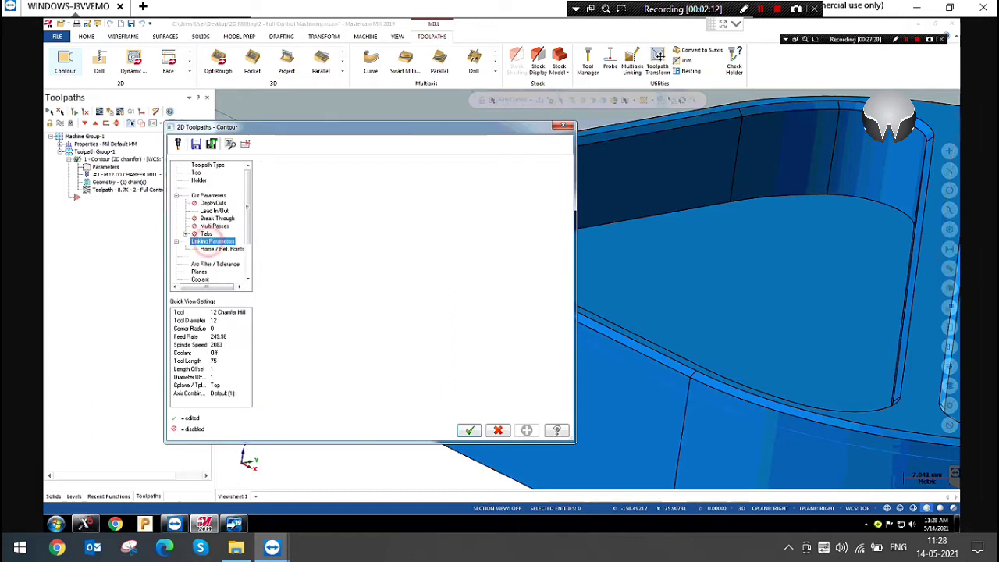
left_click(427, 312)
double_click(427, 313)
left_click(388, 313)
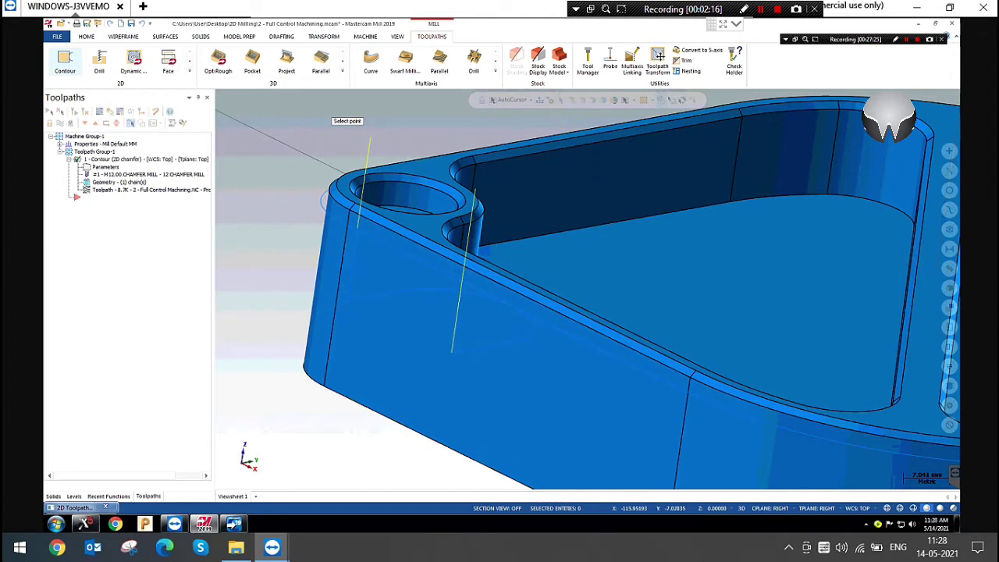
left_click(352, 206)
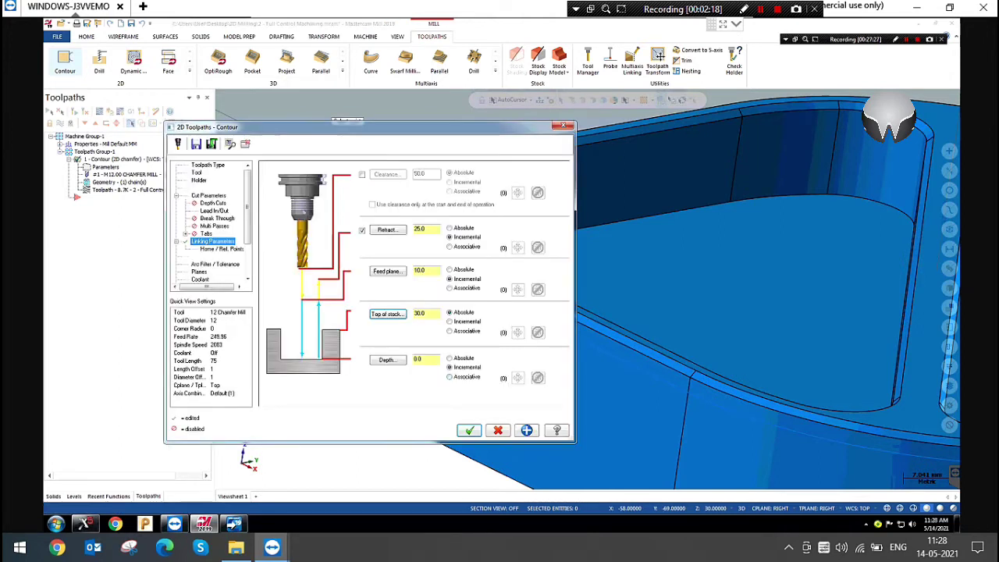
left_click(386, 359)
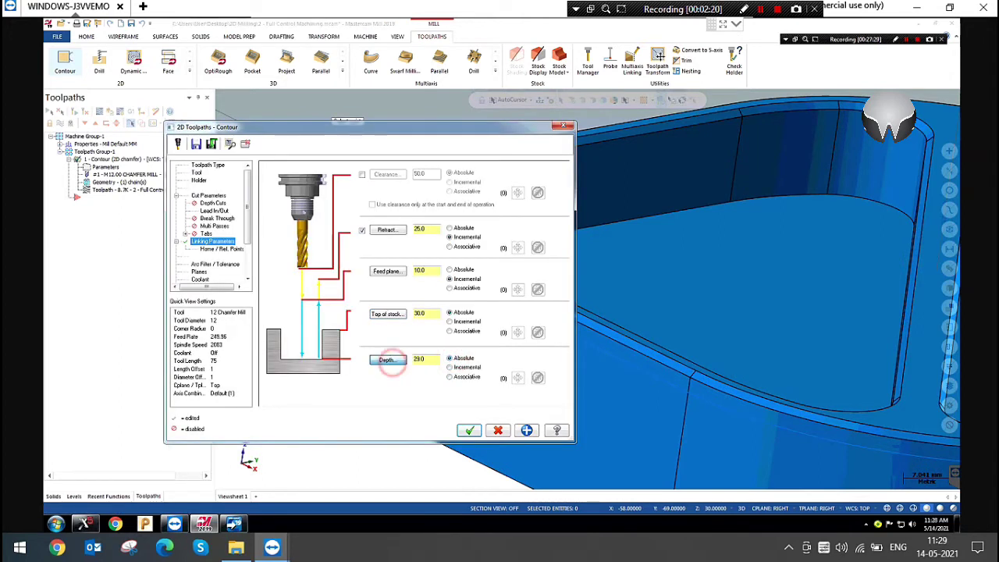
left_click(355, 203)
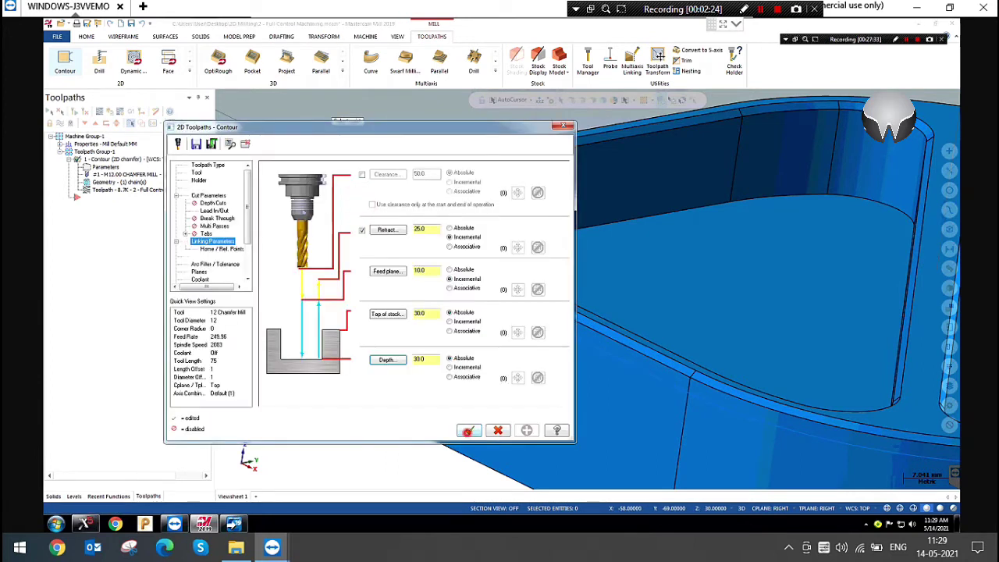
left_click(468, 430)
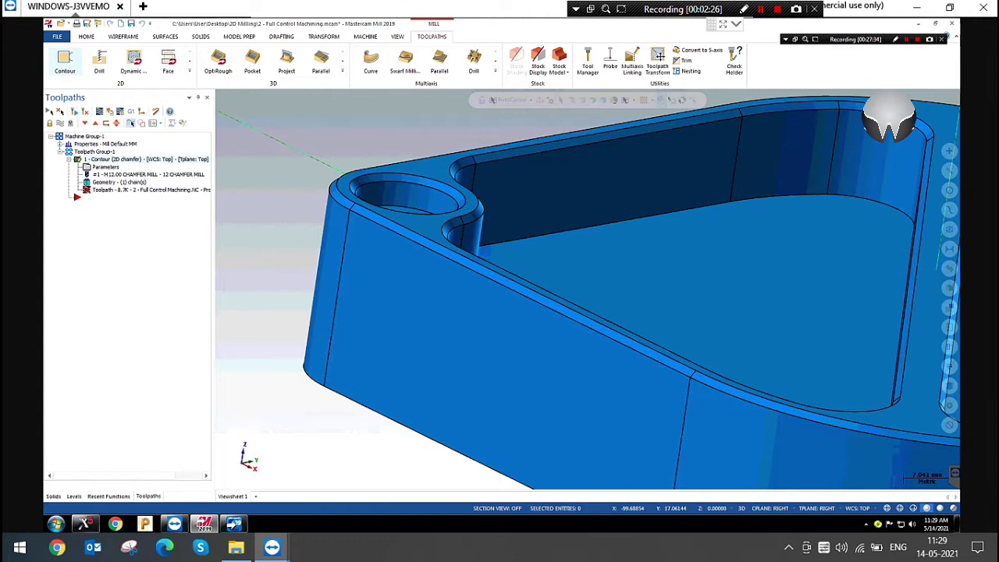
Backplot the toolpath from the Right view and examine the tool tip against the chamfered outer edge in shaded and wireframe display.
right_click(308, 156)
left_click(341, 230)
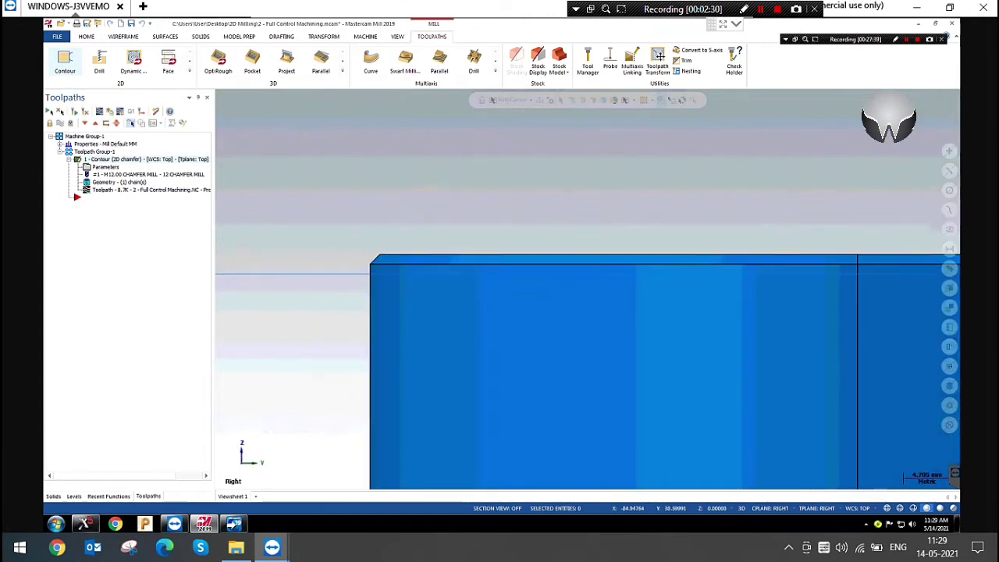
left_click(99, 111)
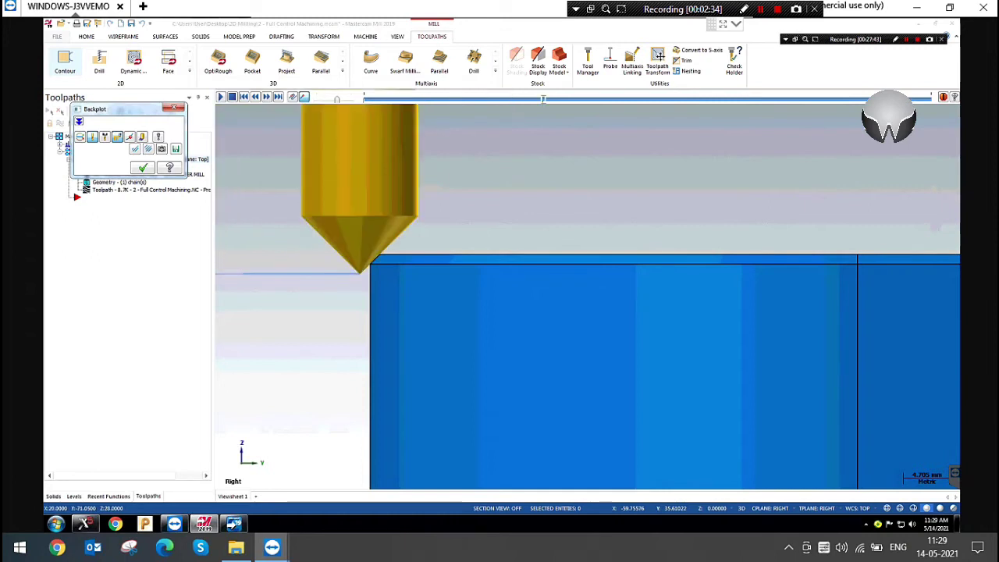
scroll(367, 273, "up", 7)
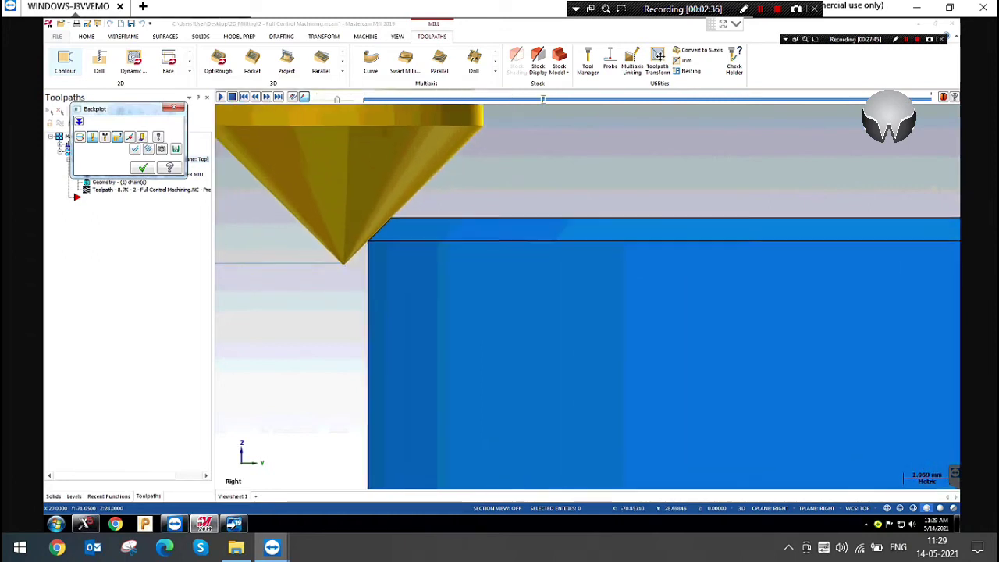
key("alt+s")
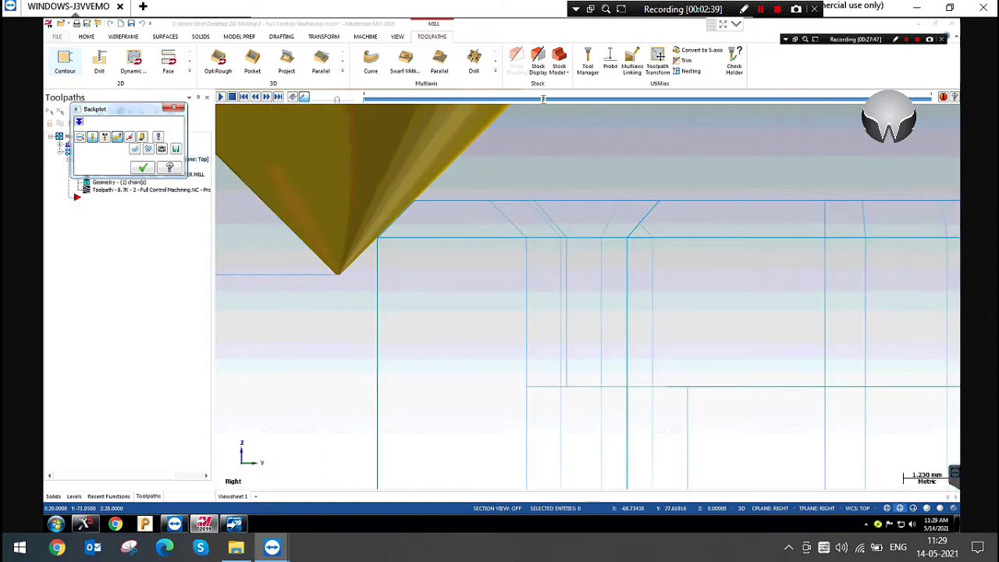
key("alt+s")
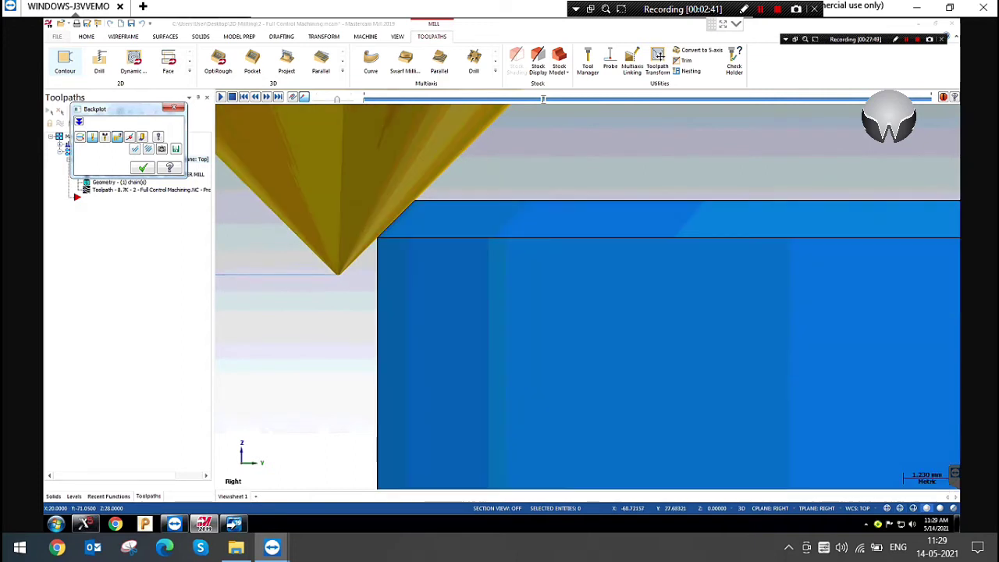
scroll(434, 282, "down", 3)
scroll(444, 277, "down", 1)
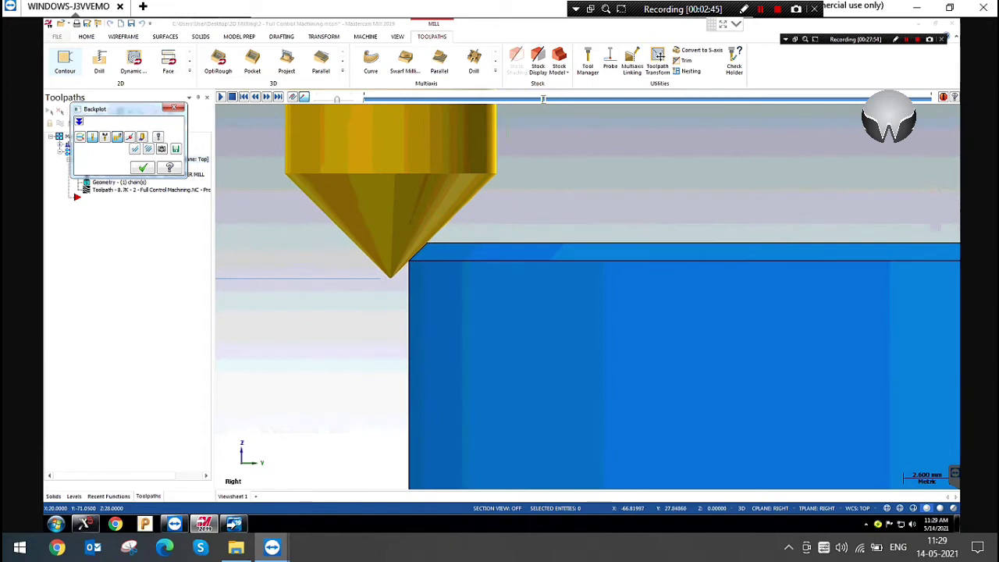
left_click(177, 107)
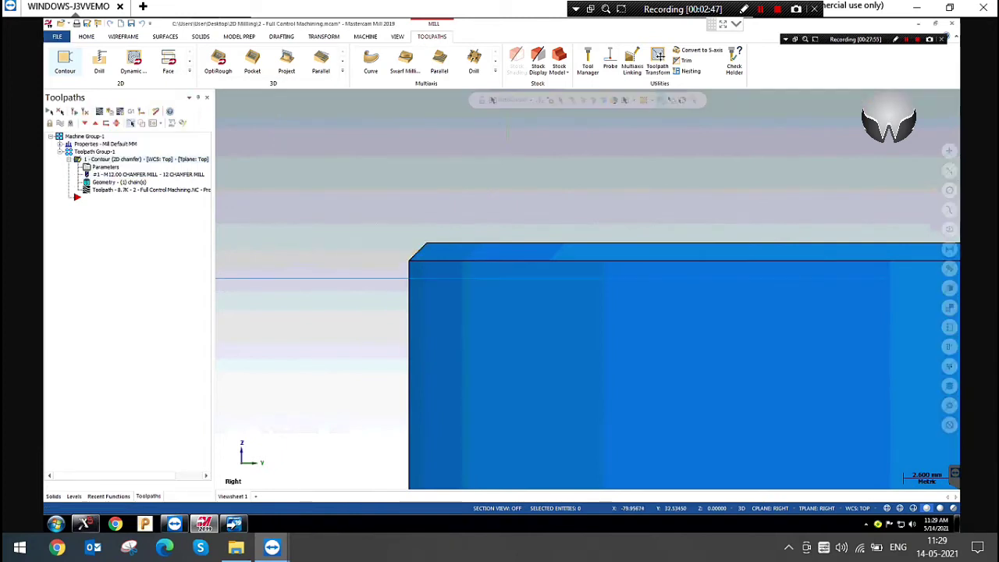
Inspect the contour operation's solid chain on the part's outer edge in the Chain Manager, leaving the chain as it is.
left_click(127, 183)
middle_click_drag(579, 300, 602, 357)
scroll(603, 357, "down", 3)
scroll(602, 357, "down", 1)
left_click(148, 140)
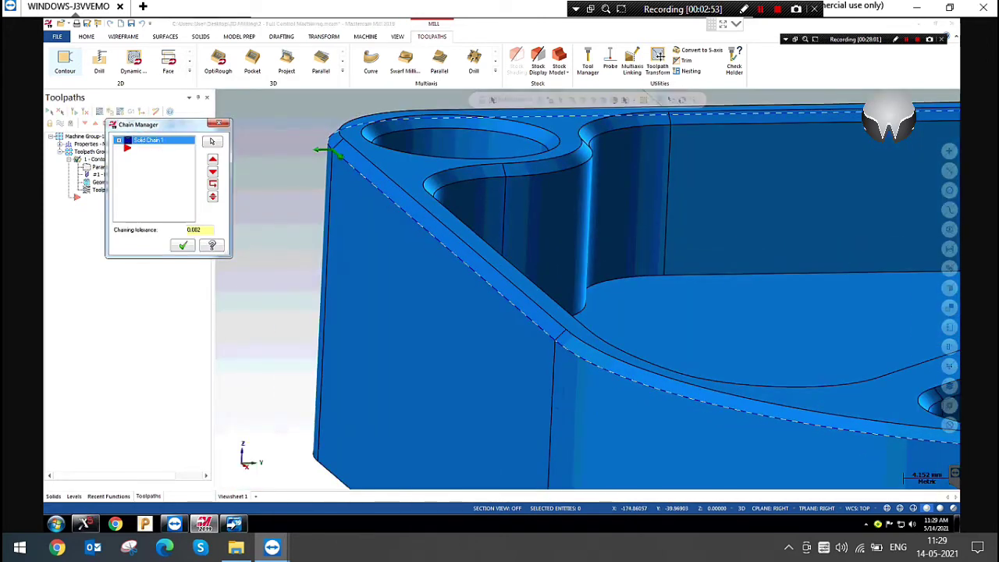
left_click(221, 124)
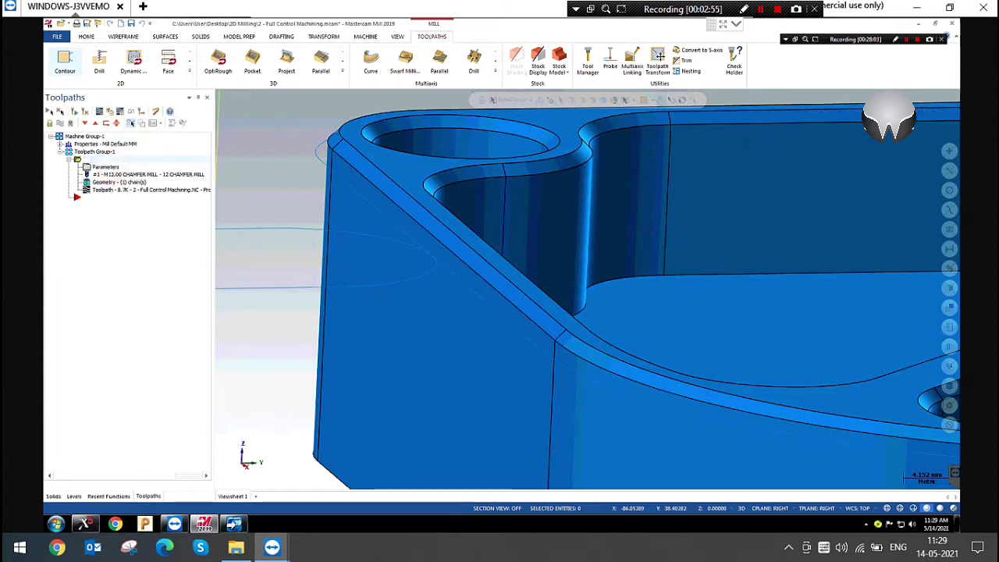
Set the chamfer toolpath's bottom offset to 3.0 in the cut parameters and accept them.
left_click(216, 194)
double_click(539, 226)
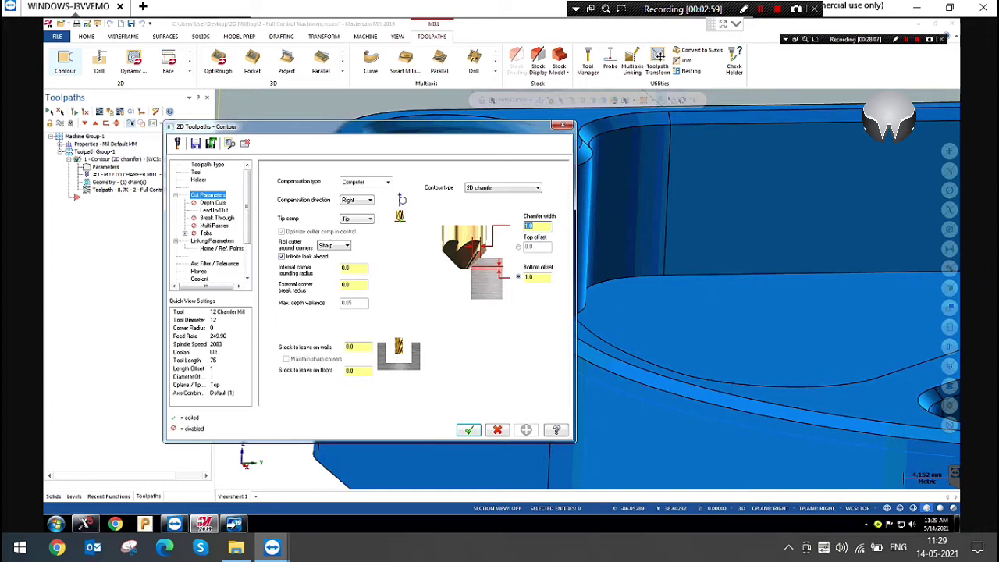
double_click(538, 277)
left_click(468, 429)
Step the backplot around the whole outline in the Right view to examine the tool tip's position beyond the chamfer with the bottom offset.
right_click(293, 136)
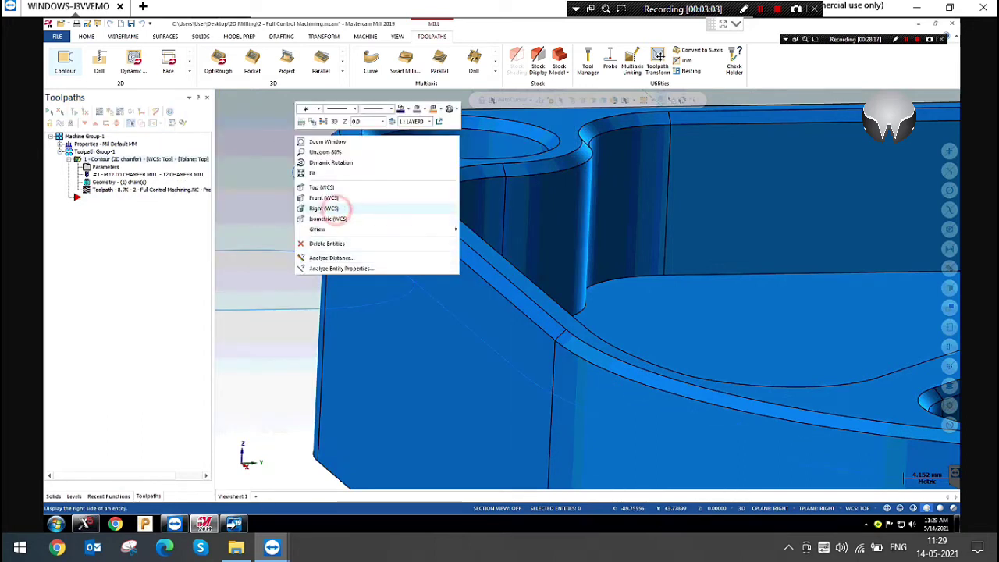
left_click(324, 209)
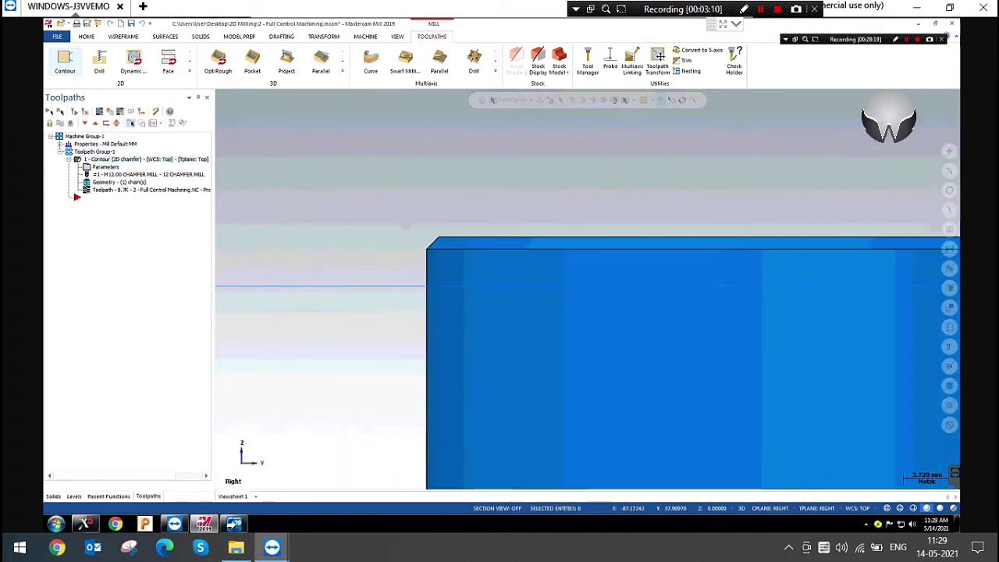
left_click(100, 112)
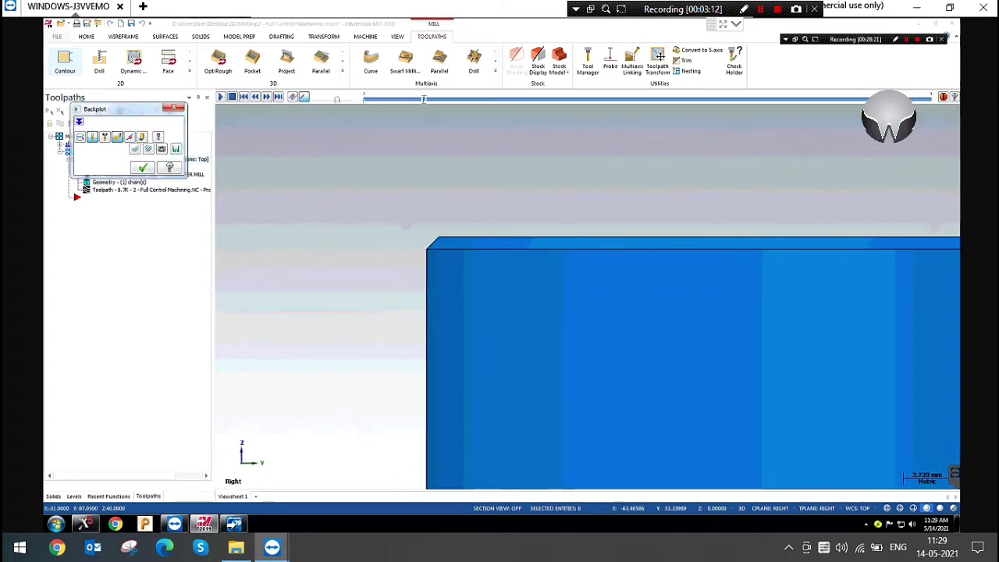
key("s")
key("s")
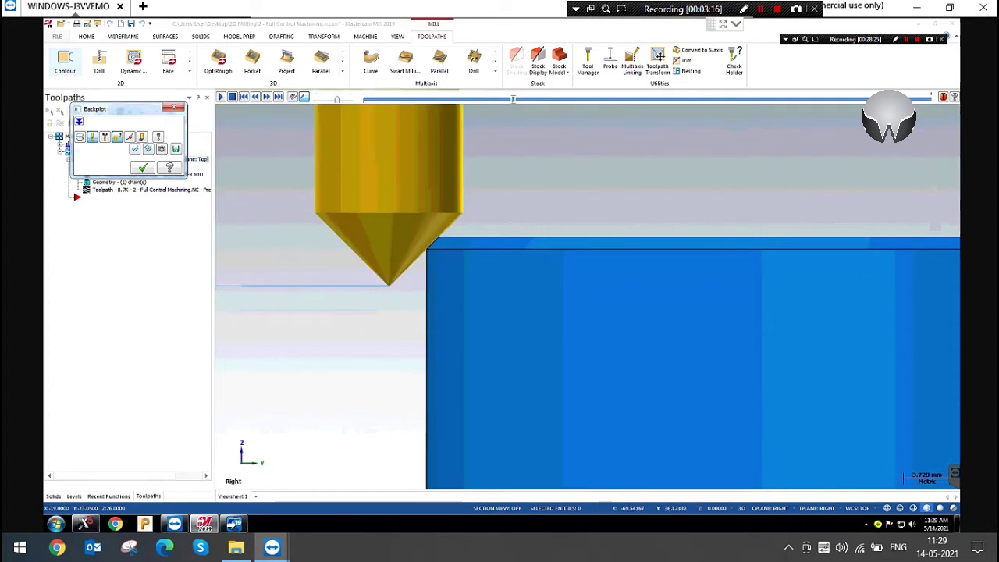
scroll(432, 163, "down", 3)
key("s")
key("s")
key("s")
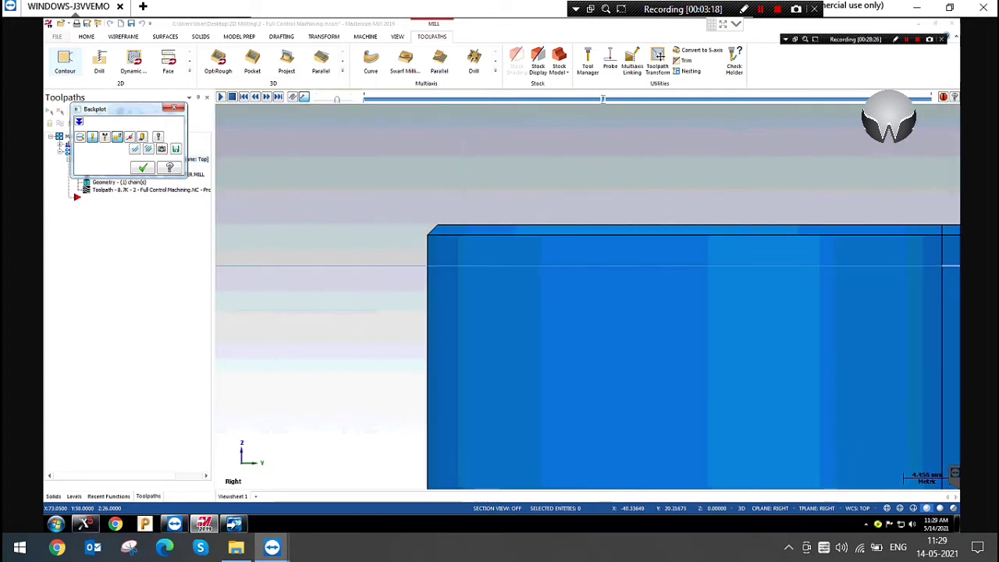
scroll(363, 219, "down", 8)
scroll(362, 219, "down", 7)
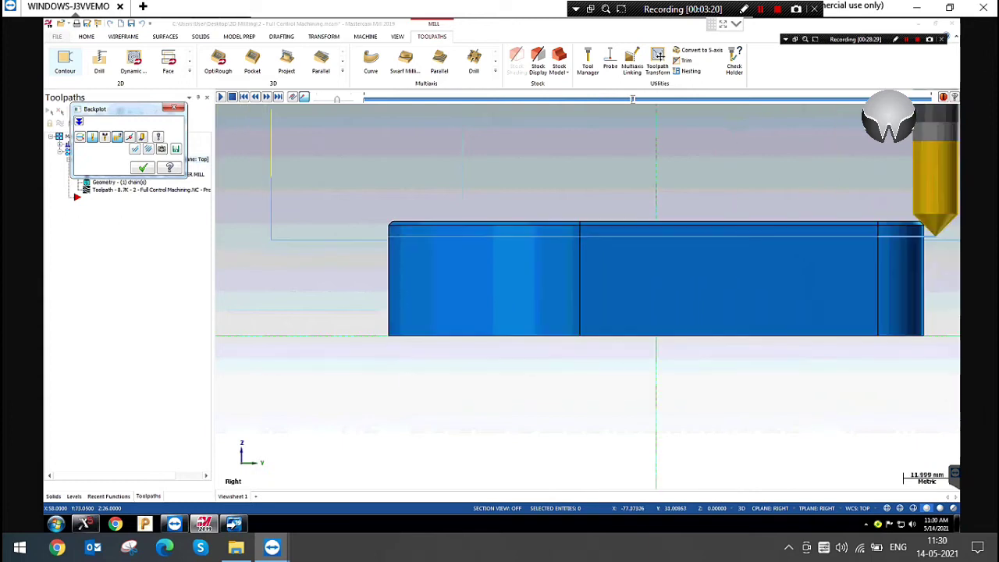
key("s")
key("s")
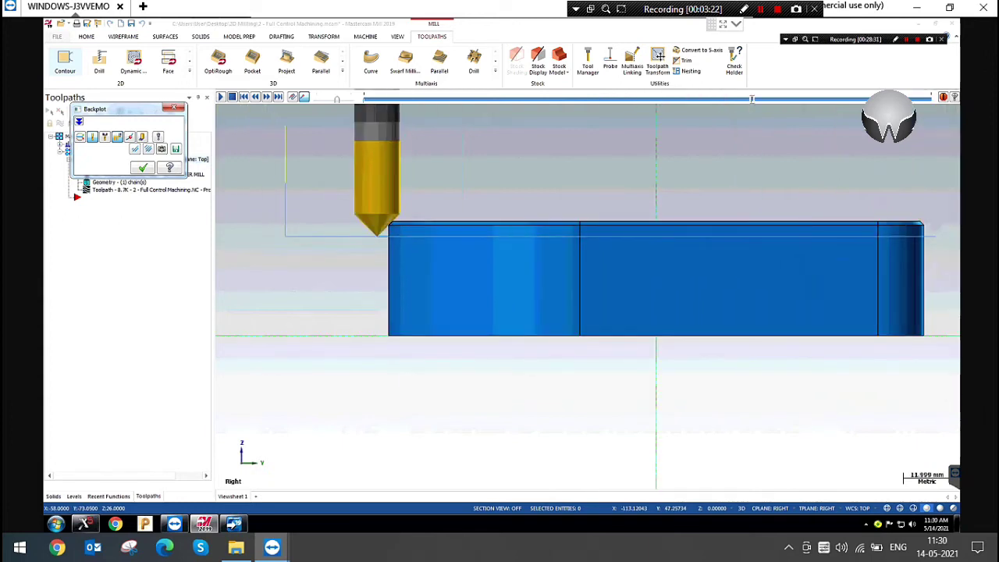
key("Escape")
Switch the 2D chamfer from bottom offset to a top offset of 3.0, accept the parameters and regenerate the toolpath.
left_click(107, 166)
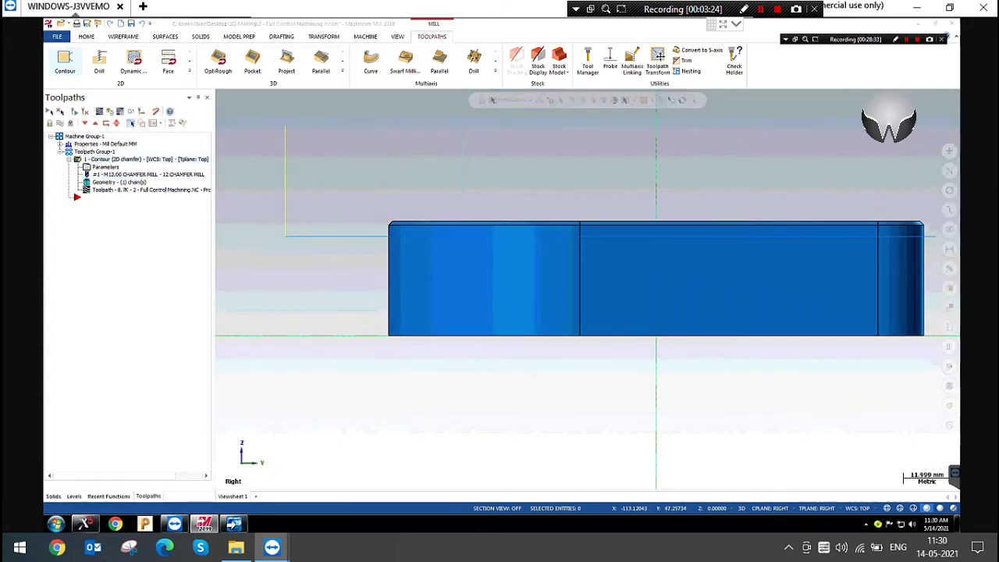
left_click(517, 246)
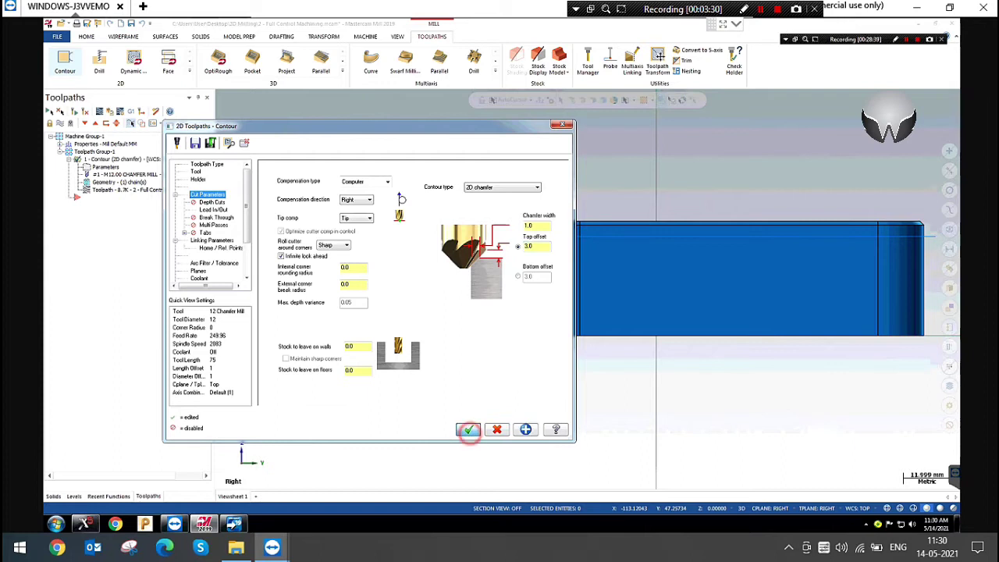
left_click(468, 430)
left_click(77, 112)
left_click(316, 180)
Backplot the toolpath with the top offset and examine how the tool's cutting face contacts the chamfered edge.
left_click(101, 113)
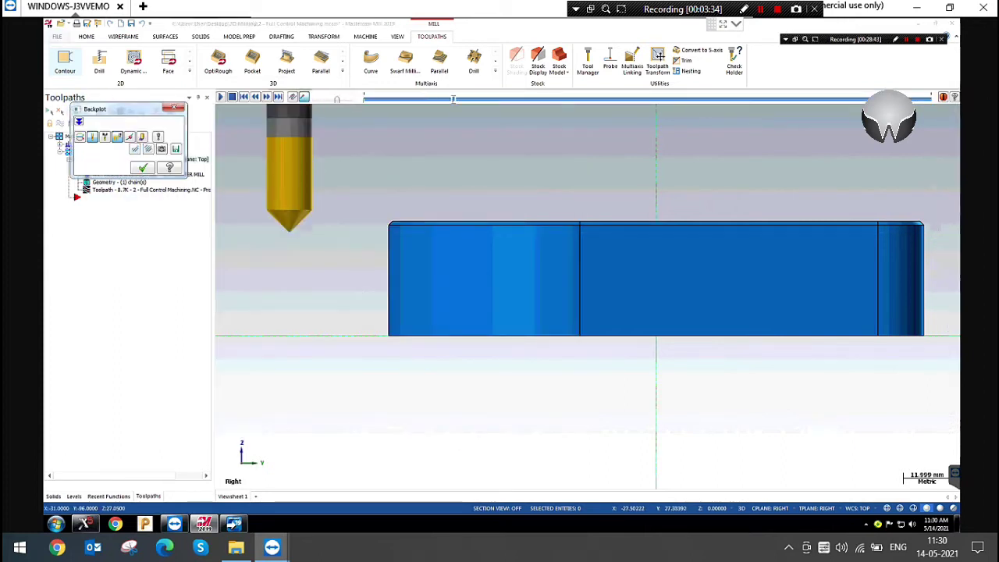
scroll(392, 233, "up", 5)
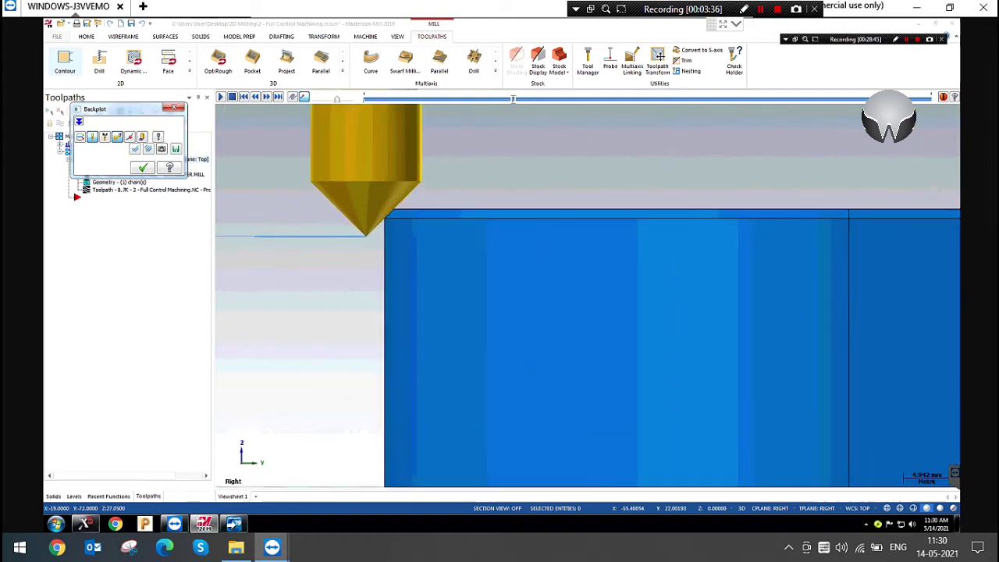
left_click(174, 110)
Switch to the Isometric view, then copy the 2D chamfer contour operation and paste the duplicate below the original in the toolpath group.
right_click(350, 167)
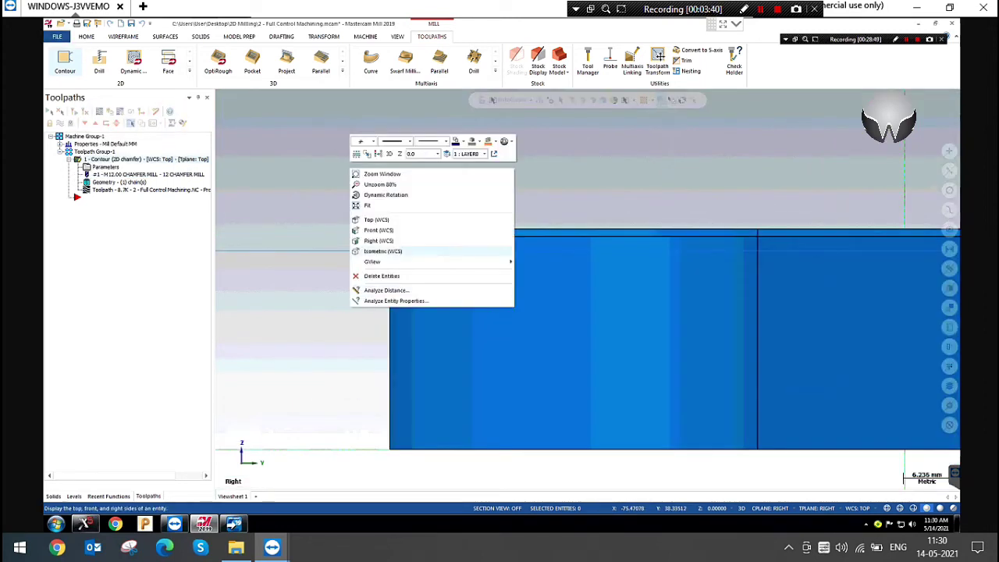
left_click(381, 251)
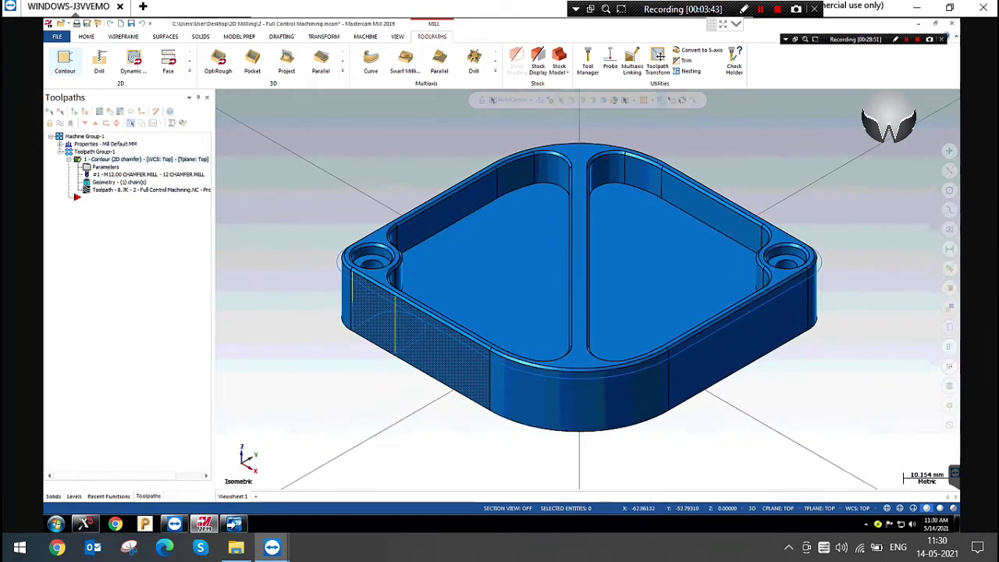
scroll(368, 302, "up", 5)
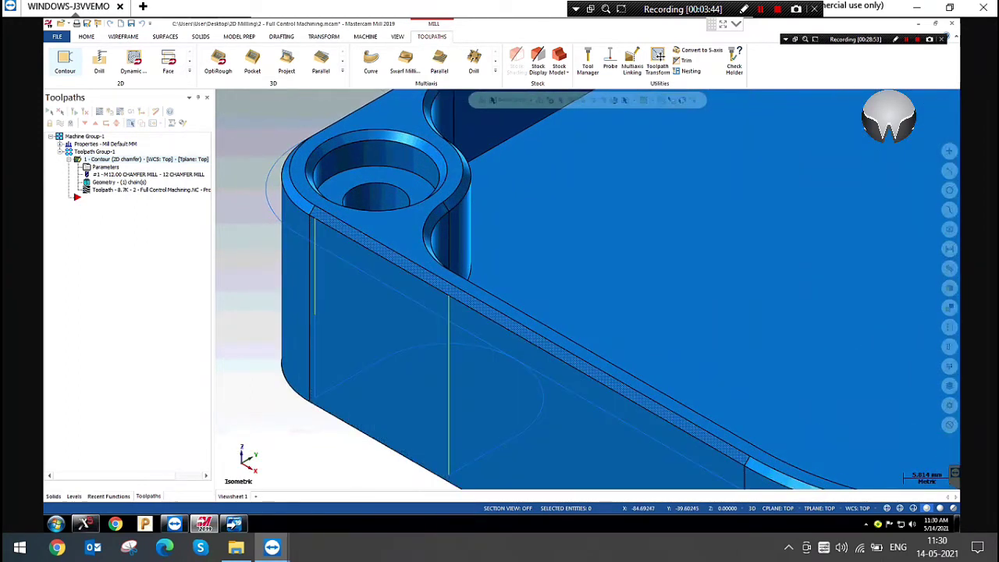
scroll(557, 292, "down", 5)
right_click(113, 160)
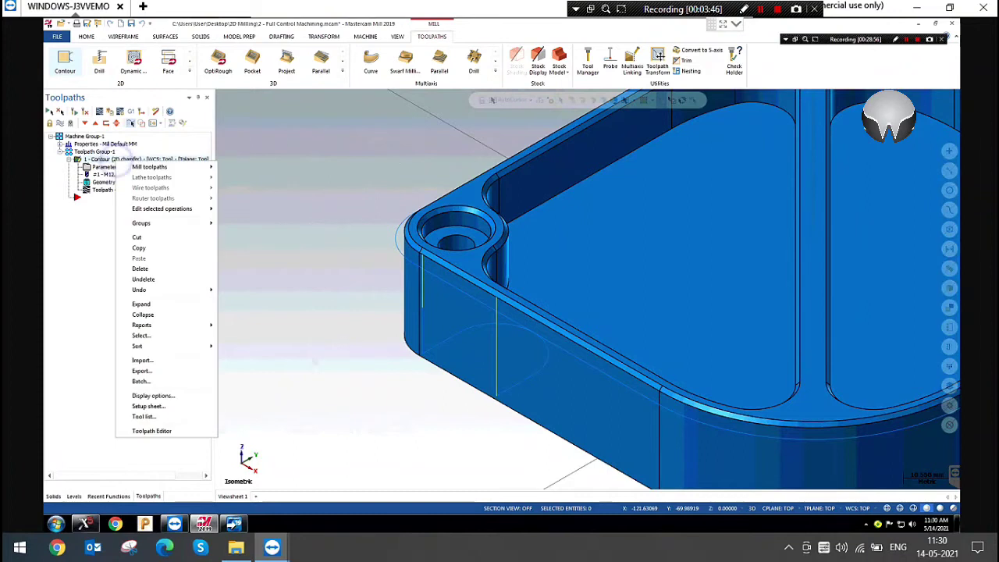
left_click(145, 247)
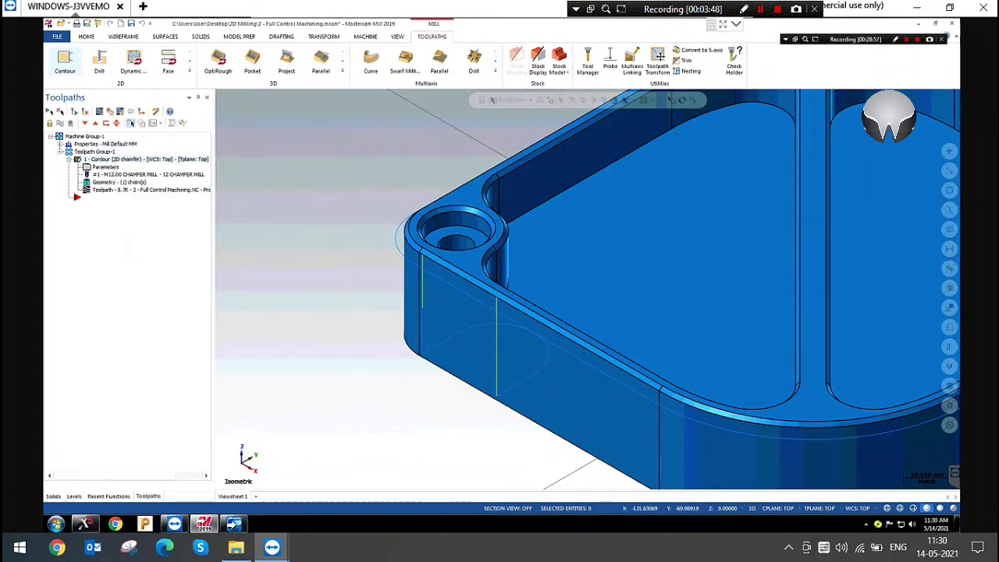
right_click(99, 199)
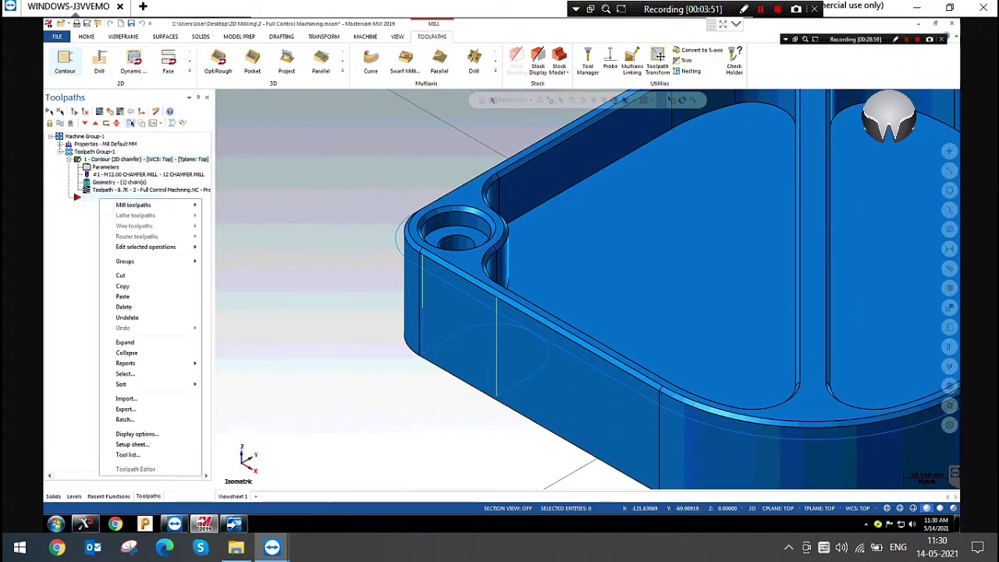
left_click(122, 296)
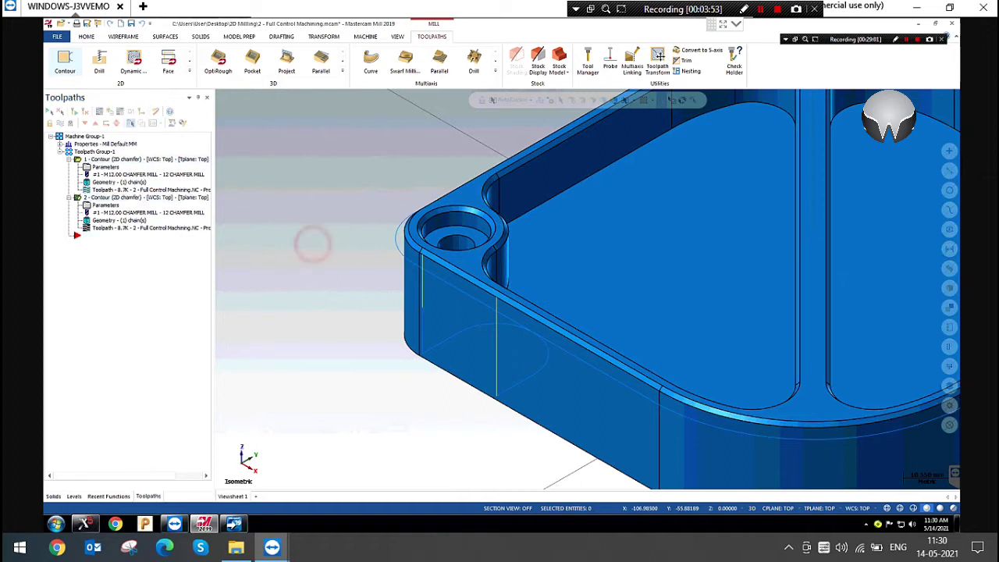
Rechain the duplicate operation's geometry with a new solid chain starting on the lower edge of the outer chamfer.
scroll(312, 245, "down", 5)
left_click(125, 220)
right_click(149, 169)
left_click(177, 199)
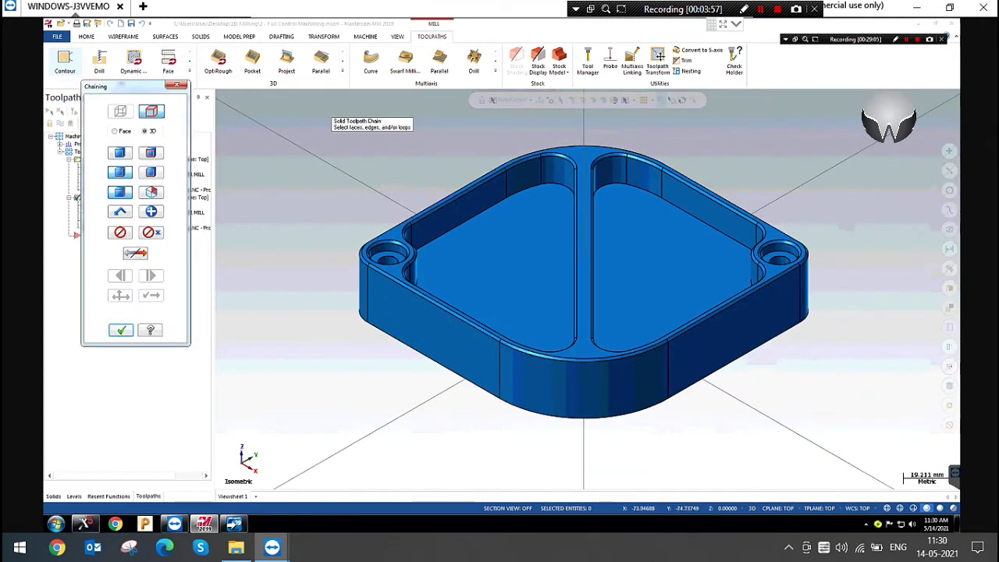
scroll(382, 305, "up", 4)
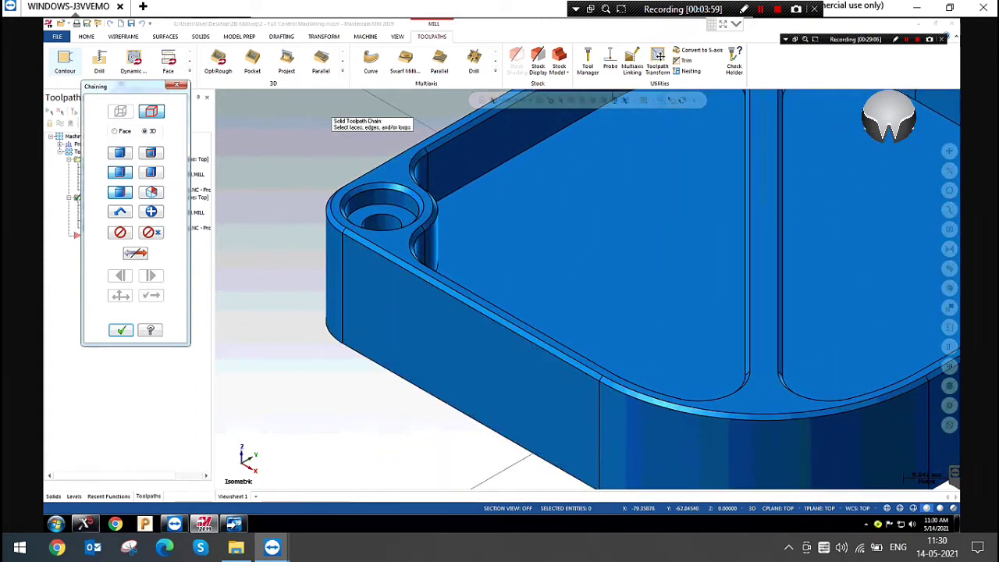
left_click(365, 238)
scroll(403, 320, "down", 5)
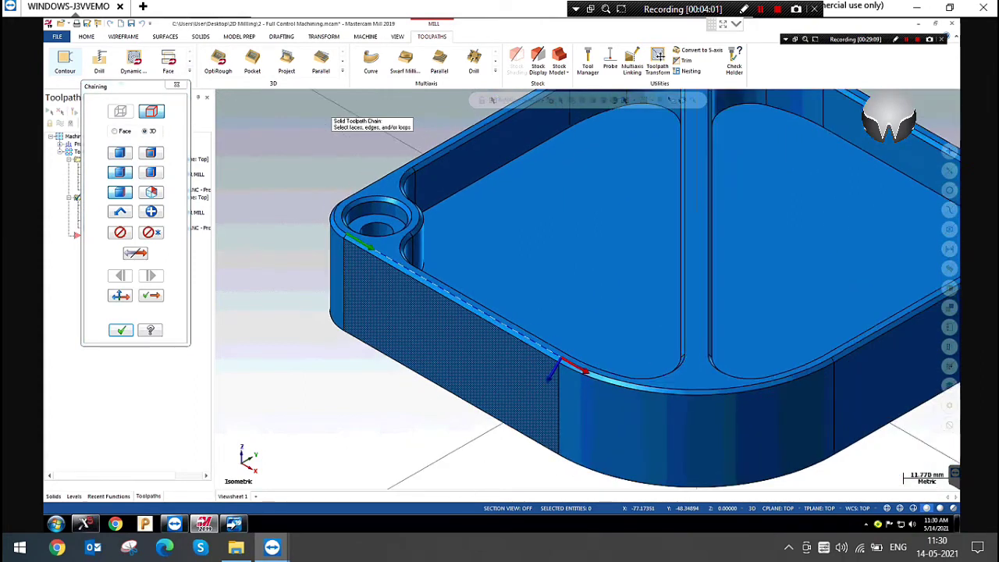
scroll(591, 353, "up", 3)
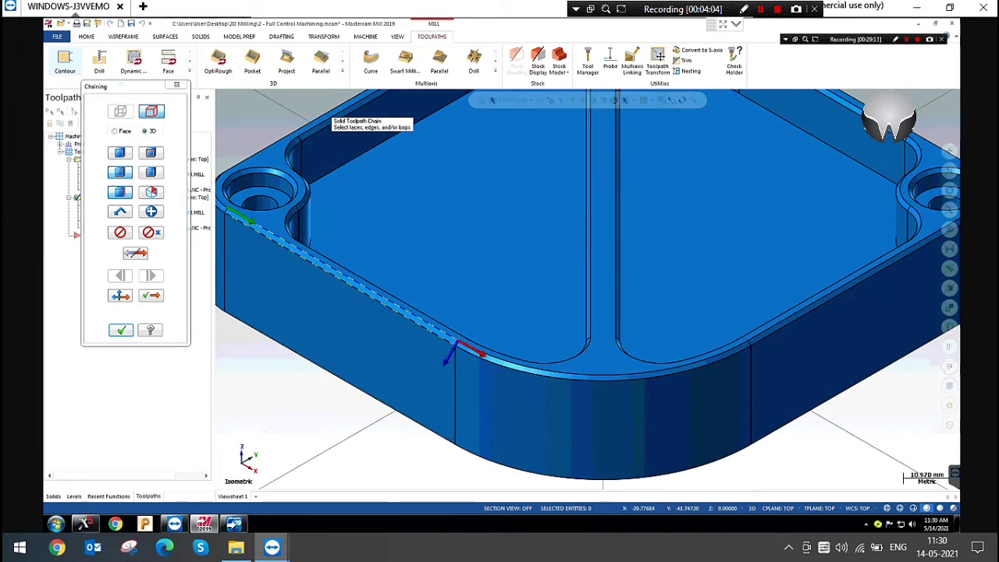
Extend the edge chain around the part's whole outline and accept the duplicate operation's new geometry.
left_click(154, 296)
left_click(158, 295)
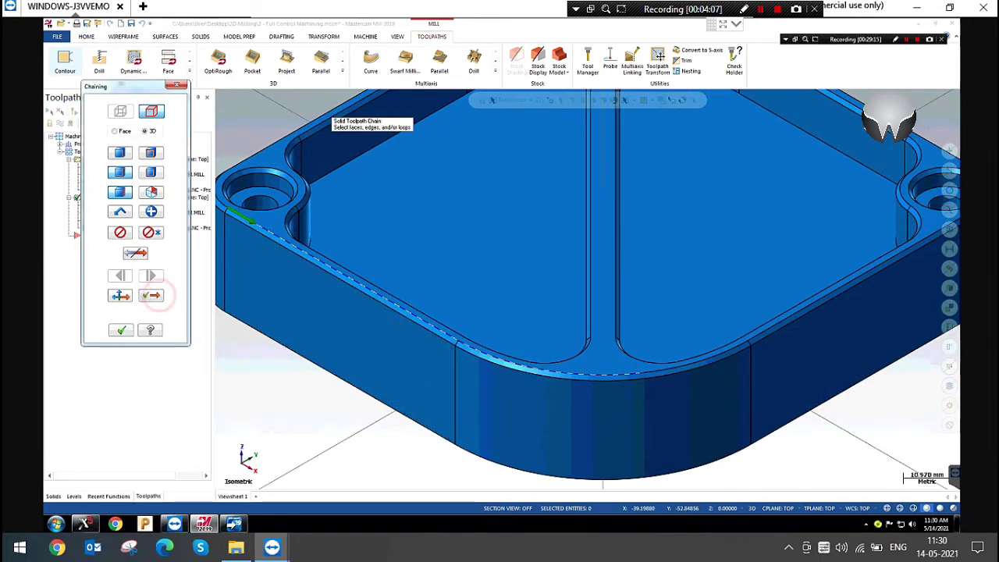
scroll(371, 325, "down", 2)
scroll(398, 304, "down", 1)
left_click(153, 296)
left_click(155, 295)
left_click(153, 296)
left_click(121, 330)
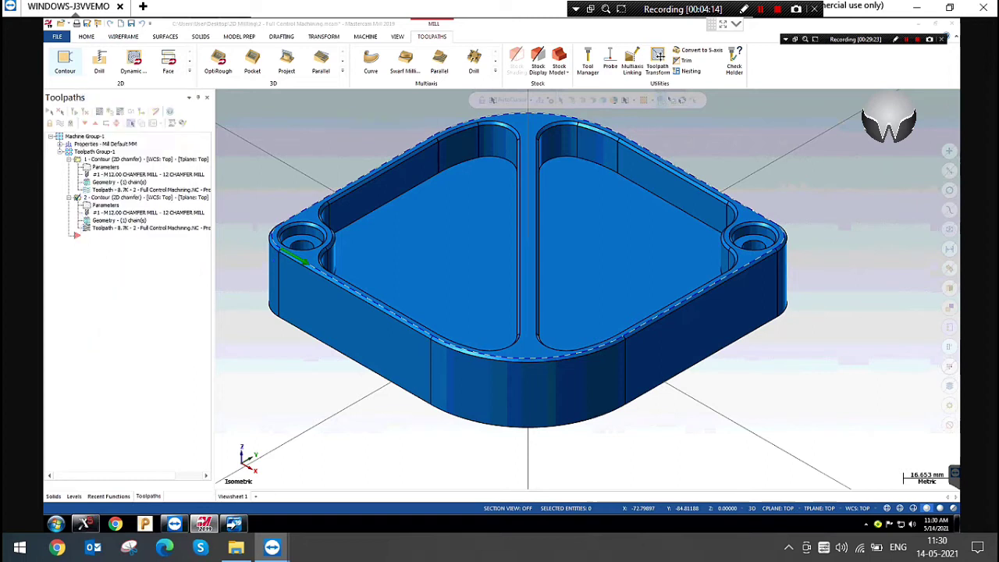
left_click(184, 246)
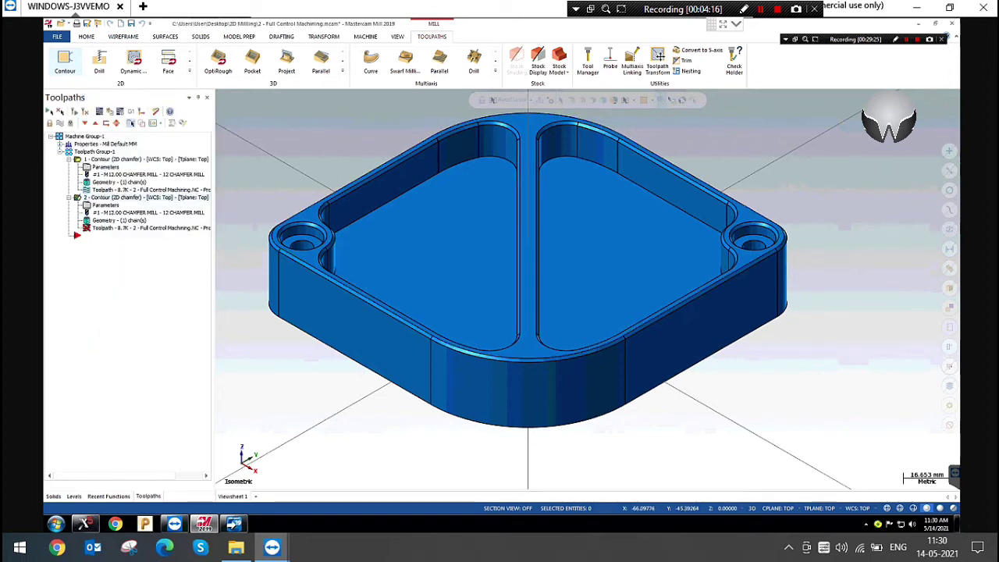
Set the duplicate 2D chamfer's chamfer width to 0, accept the parameters and regenerate the toolpath.
left_click(105, 205)
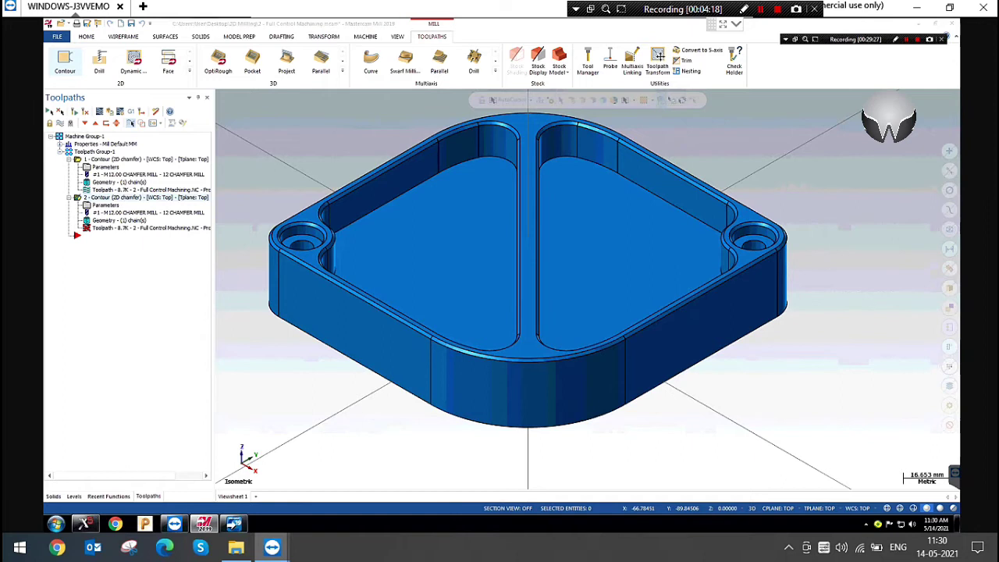
double_click(544, 225)
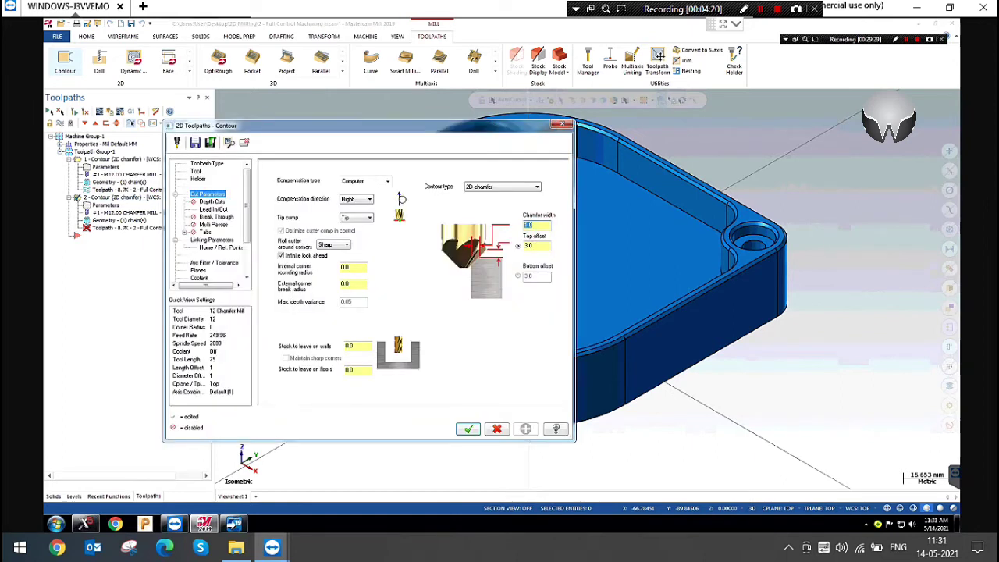
type("0")
left_click(465, 429)
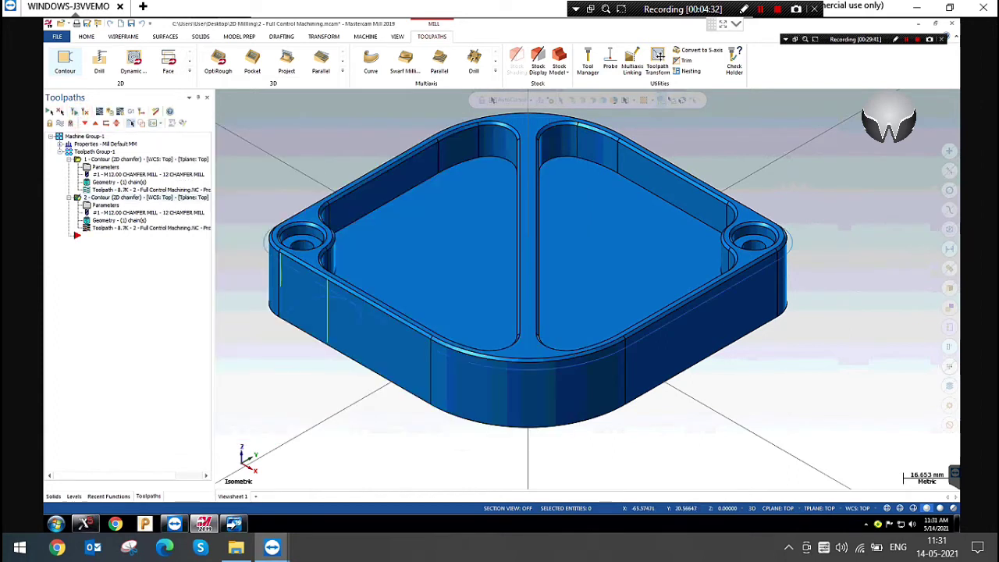
Backplot the second contour in the Right view and examine how the cutter meets the chamfered edge, then close the backplot.
right_click(295, 146)
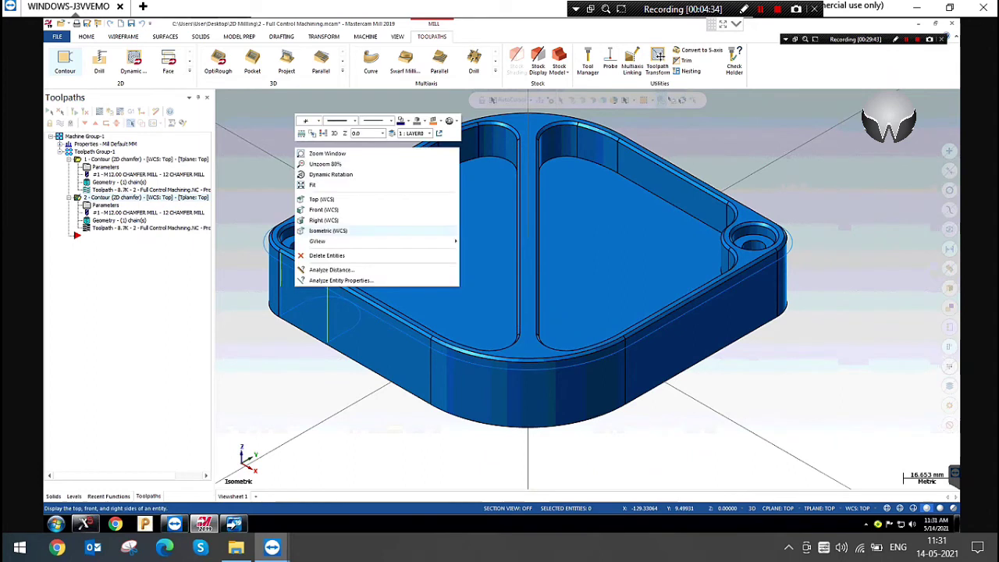
left_click(335, 223)
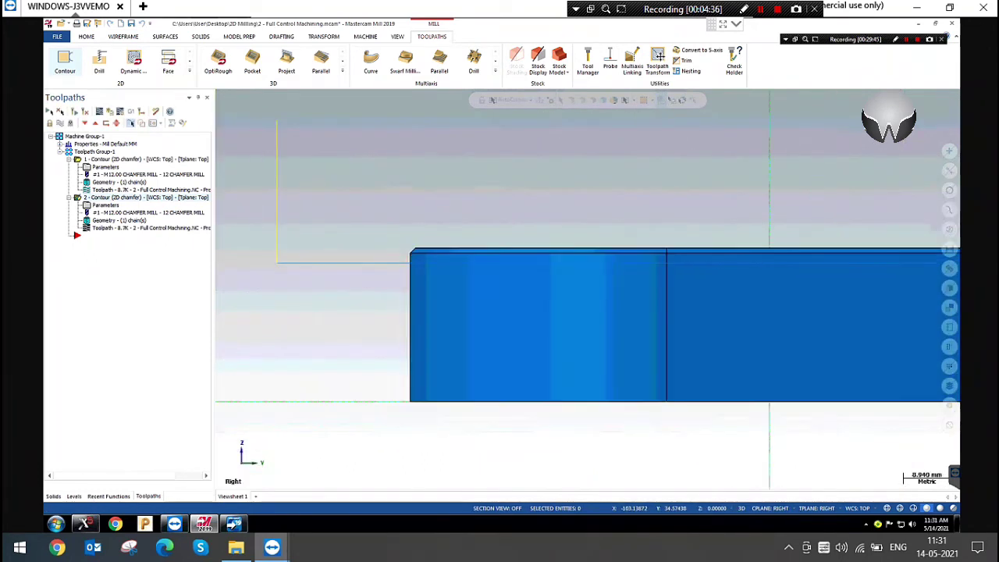
left_click(99, 111)
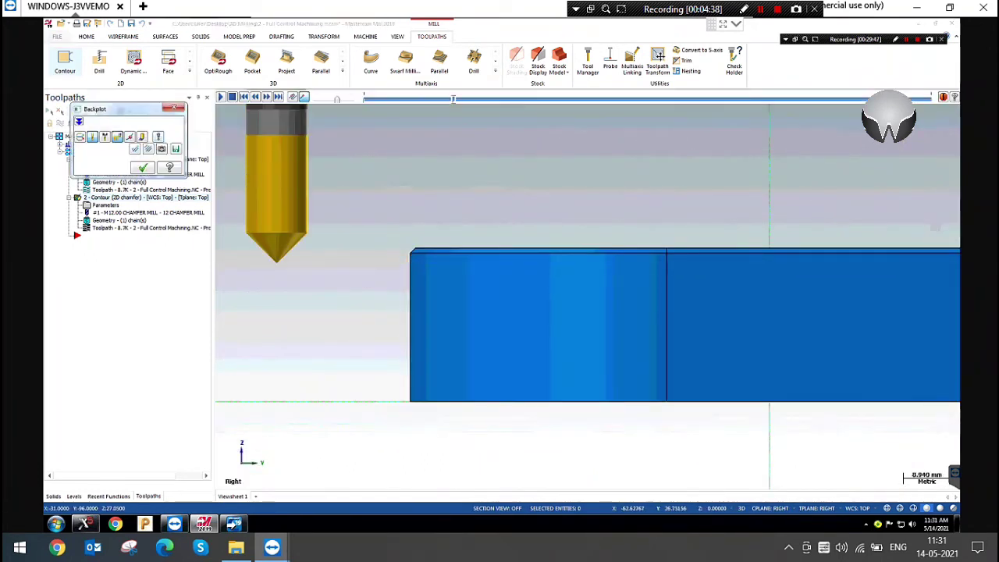
key("s")
scroll(416, 251, "up", 3)
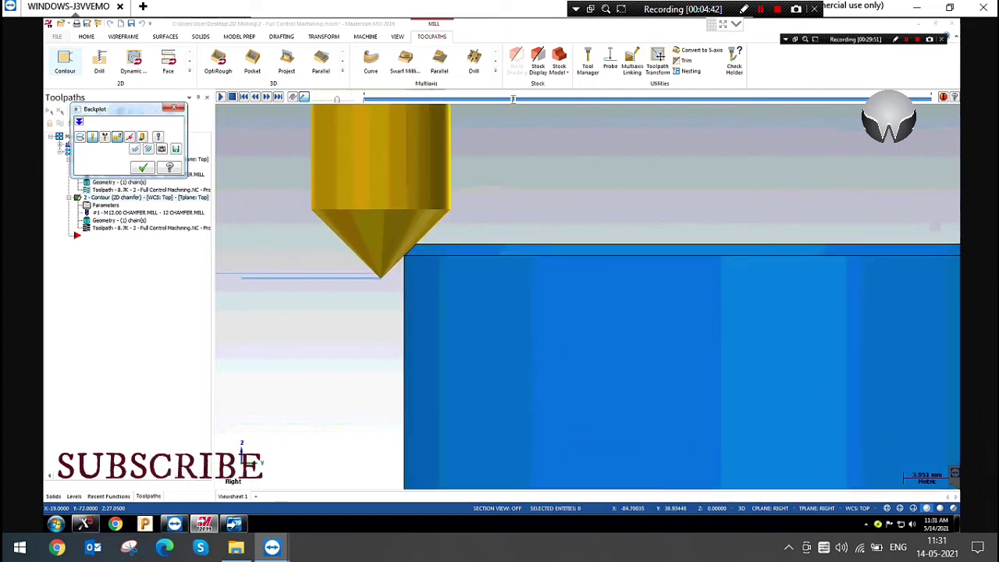
left_click(173, 108)
Examine the outer chamfer face and the adjoining top face up close, then return to the Isometric view.
scroll(417, 266, "up", 3)
middle_click_drag(426, 263, 663, 328)
left_click(389, 236)
left_click(399, 268)
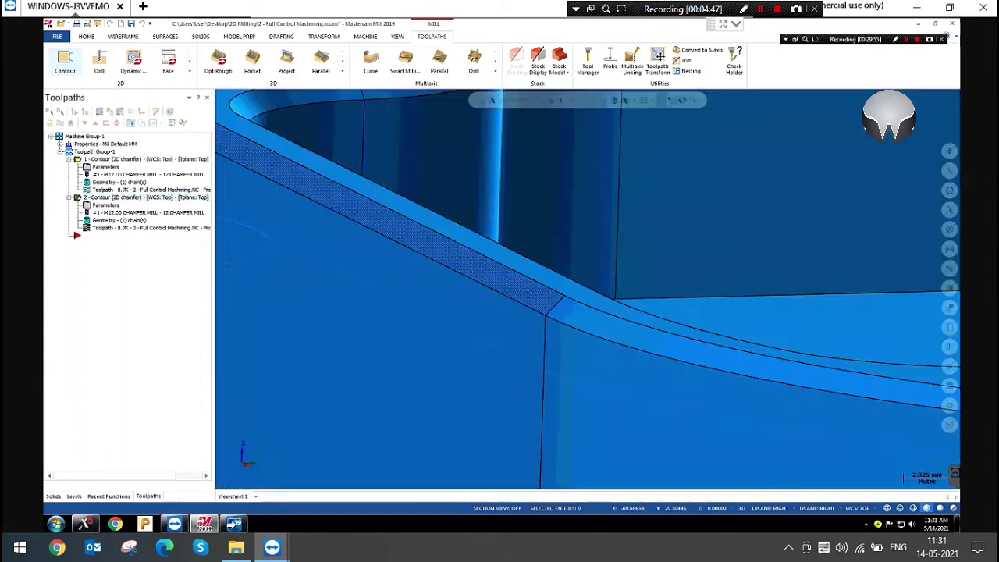
scroll(468, 234, "down", 5)
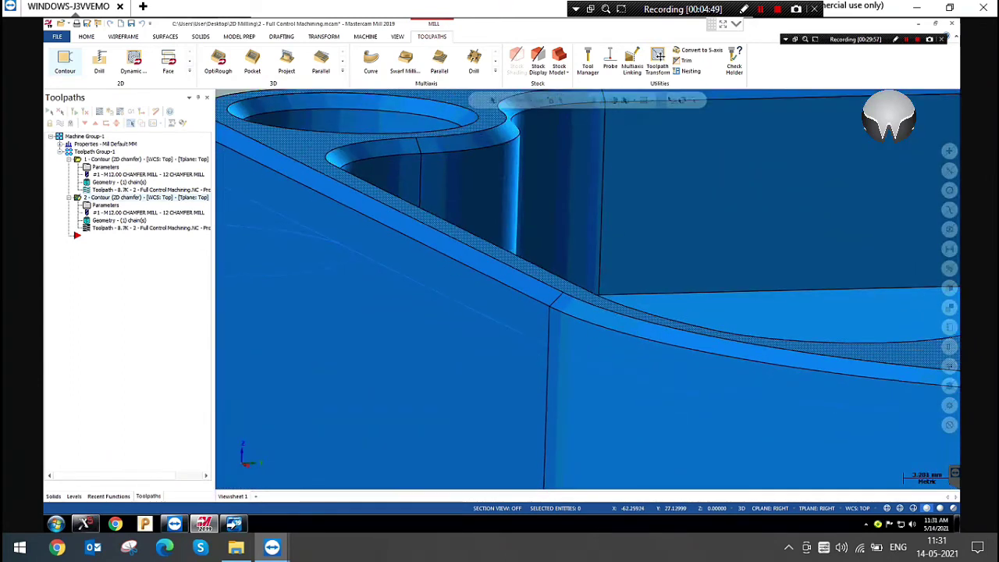
right_click(467, 156)
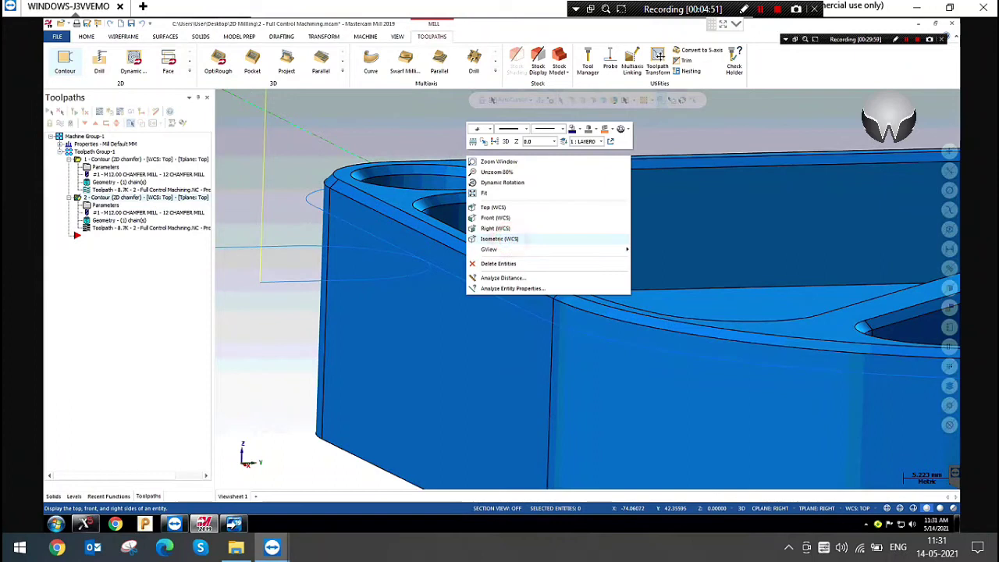
left_click(491, 239)
scroll(300, 278, "up", 3)
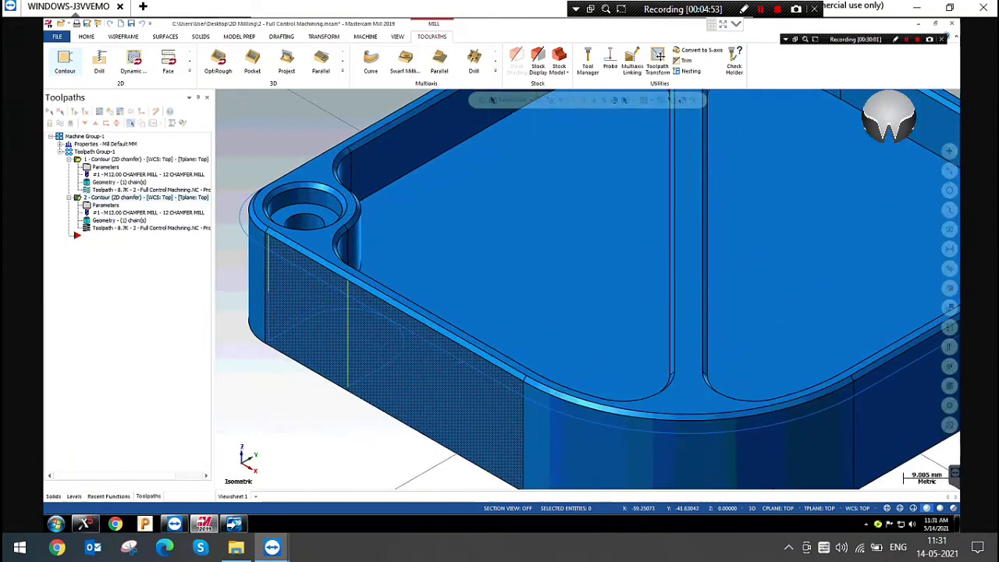
Review the second contour's chamfer width and top offset in its cut parameters, then close them without saving changes.
left_click(133, 159)
scroll(585, 289, "down", 3)
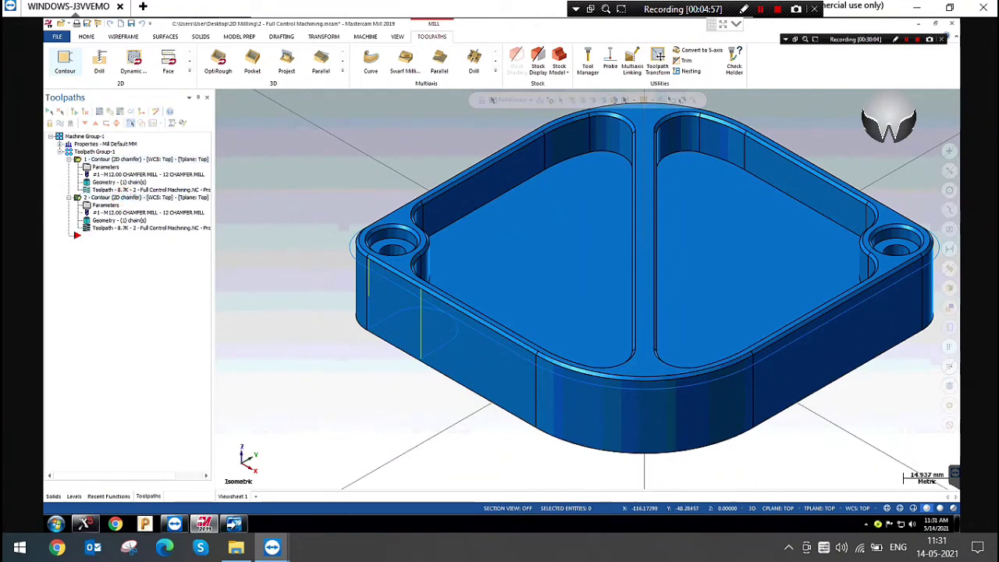
scroll(345, 283, "up", 3)
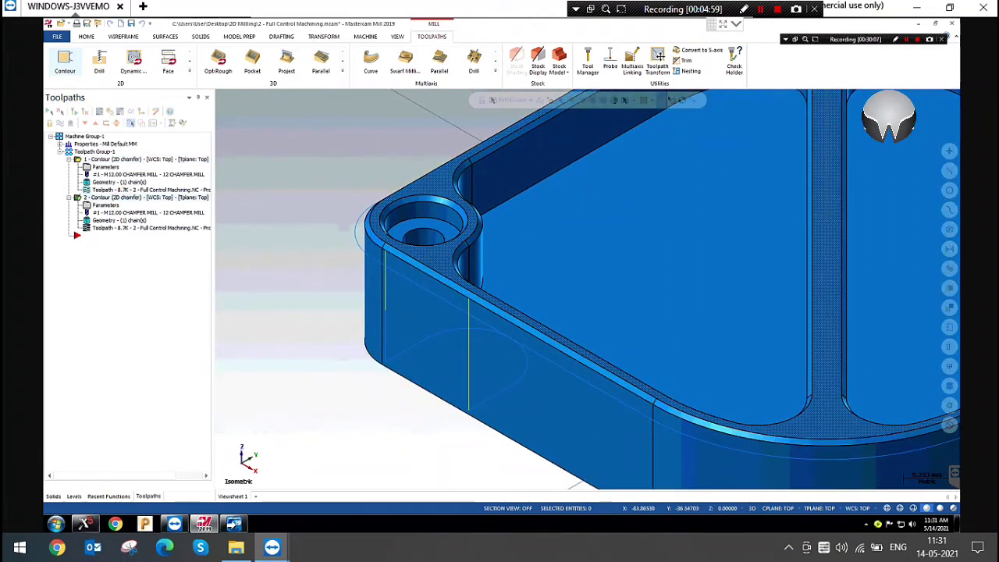
scroll(382, 269, "down", 2)
left_click(103, 205)
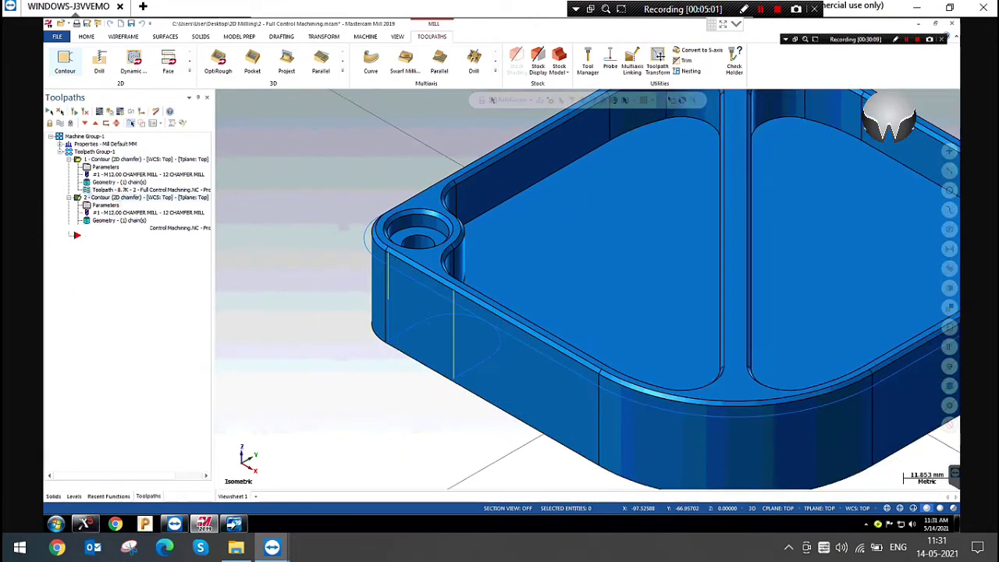
double_click(529, 225)
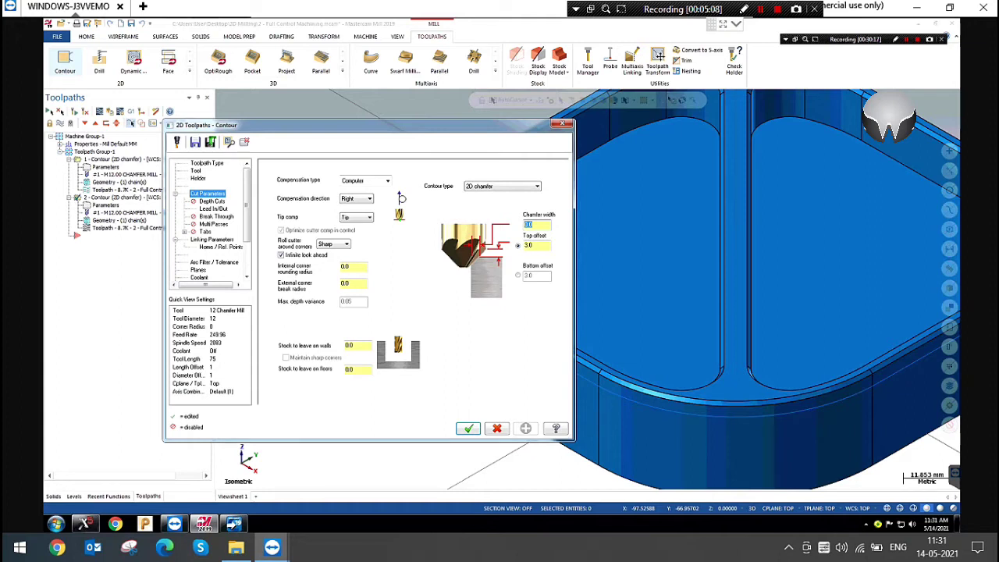
left_click(562, 123)
scroll(445, 304, "down", 1)
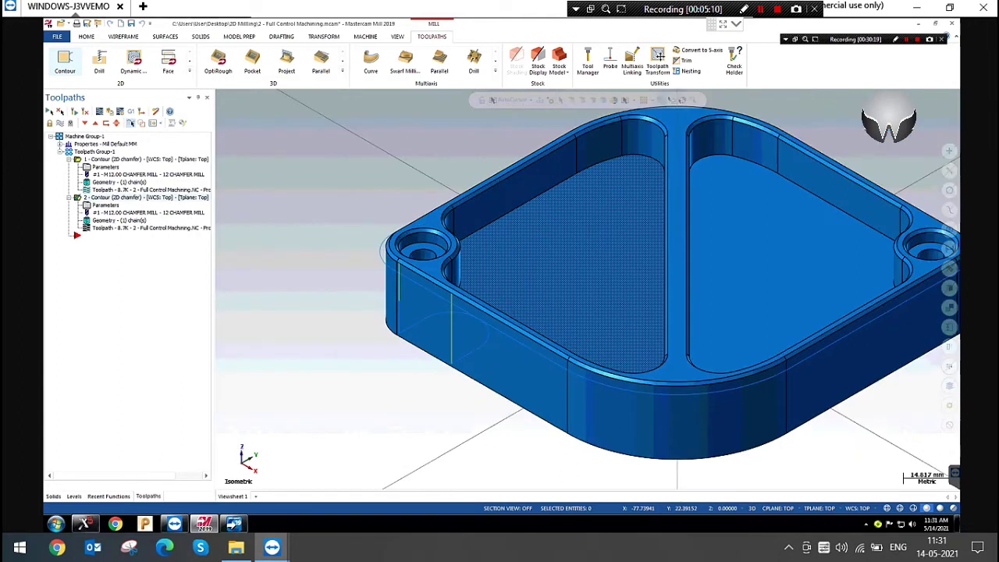
scroll(460, 335, "down", 1)
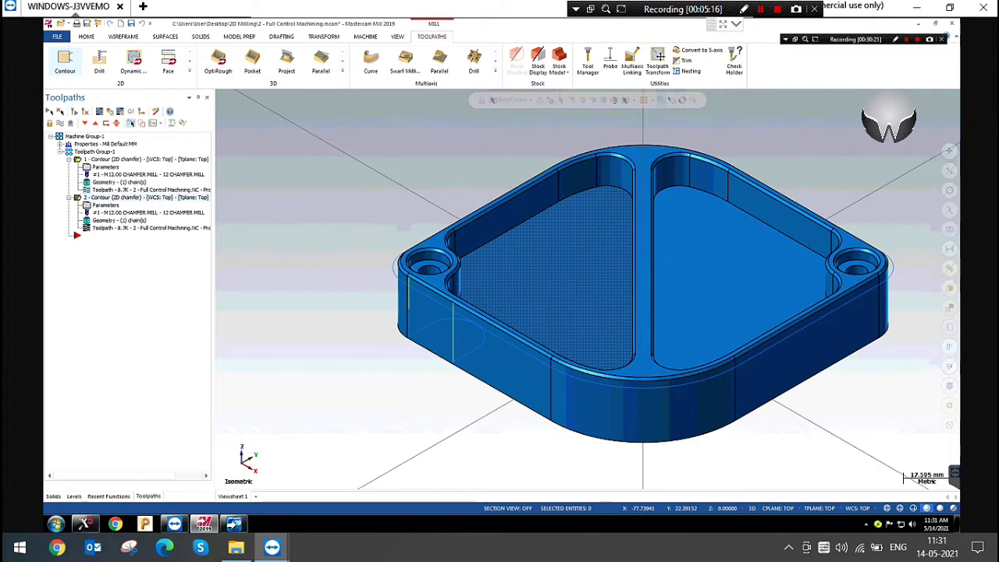
Add the top circular edges of the counterbored corner holes to the second contour's geometry, accept the chains and regenerate the toolpath.
left_click(133, 221)
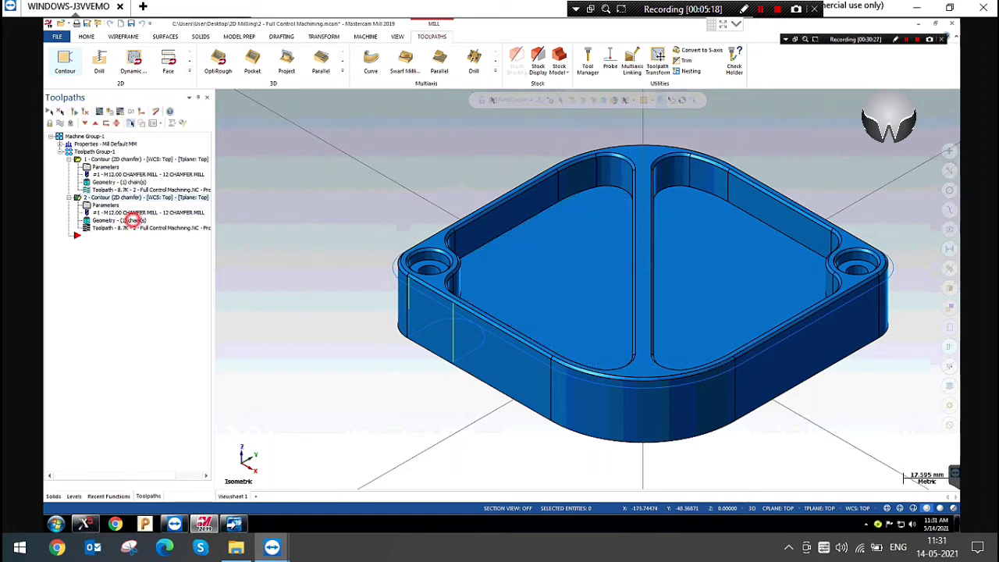
right_click(143, 167)
left_click(178, 173)
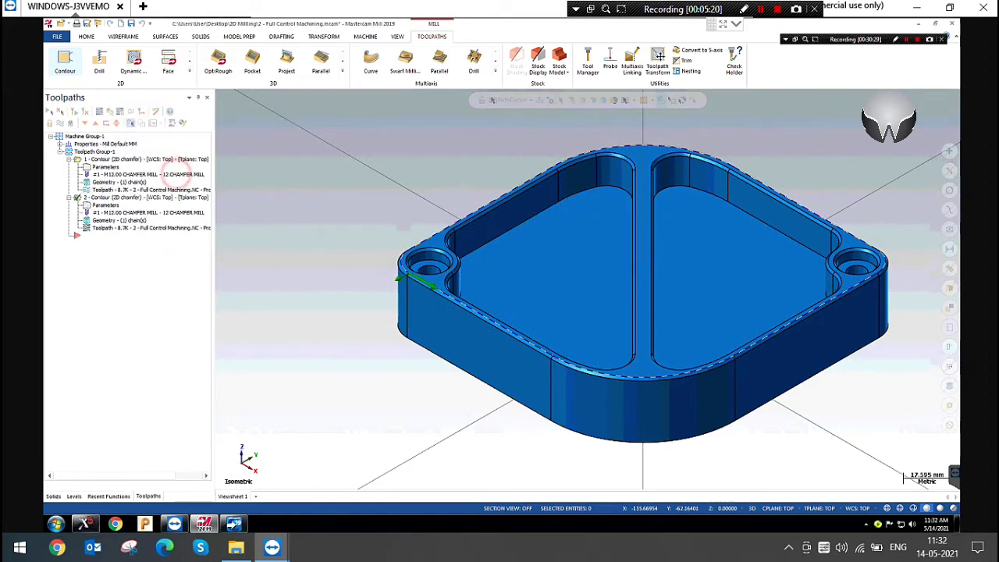
scroll(426, 264, "up", 3)
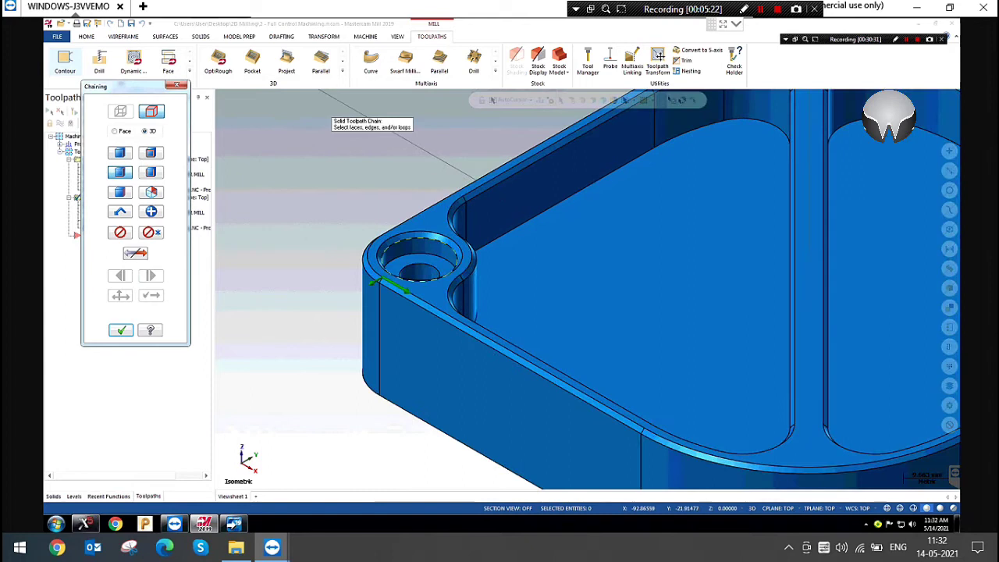
scroll(476, 297, "down", 3)
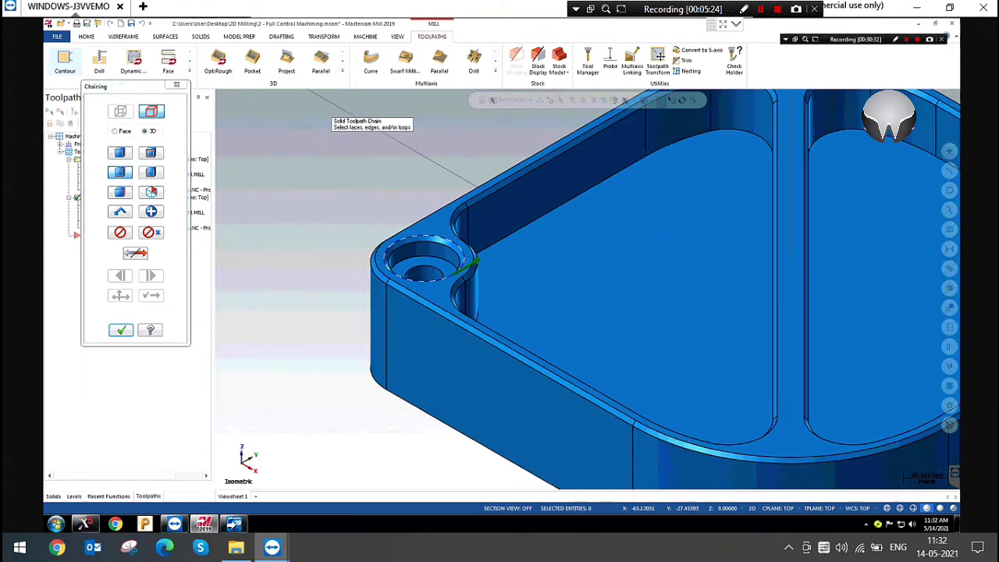
scroll(480, 273, "down", 3)
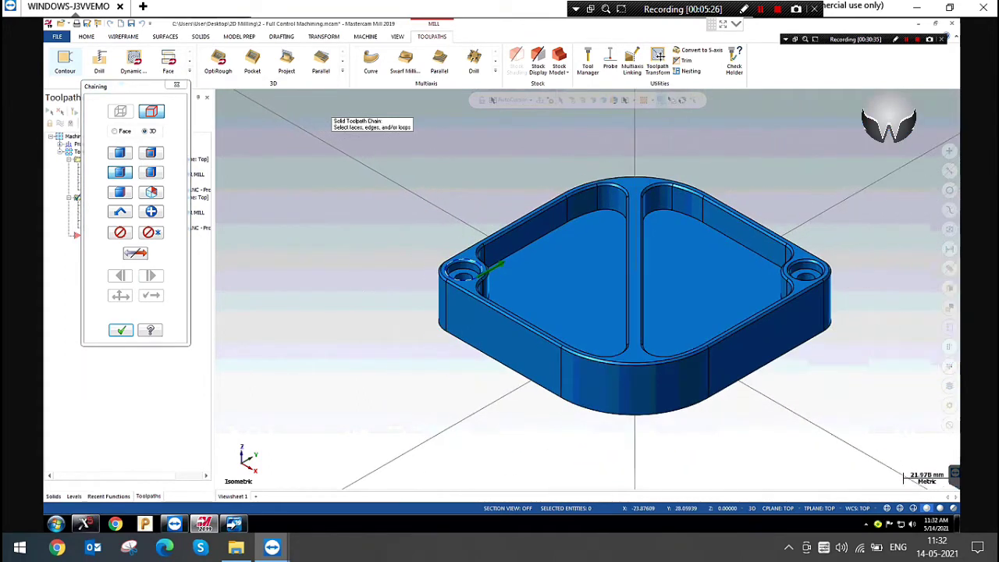
scroll(317, 274, "up", 5)
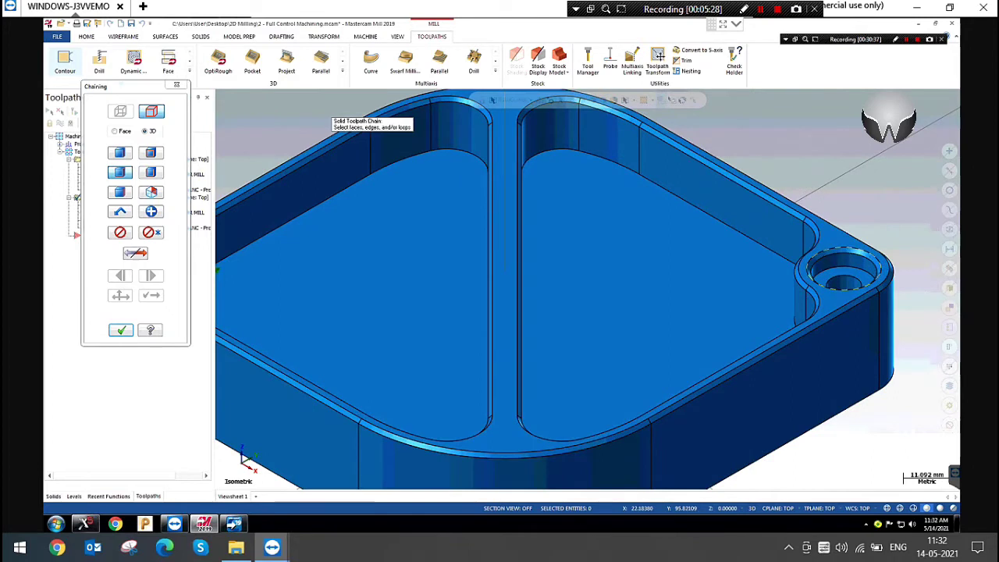
left_click(853, 249)
left_click(121, 330)
left_click(182, 245)
scroll(612, 325, "down", 3)
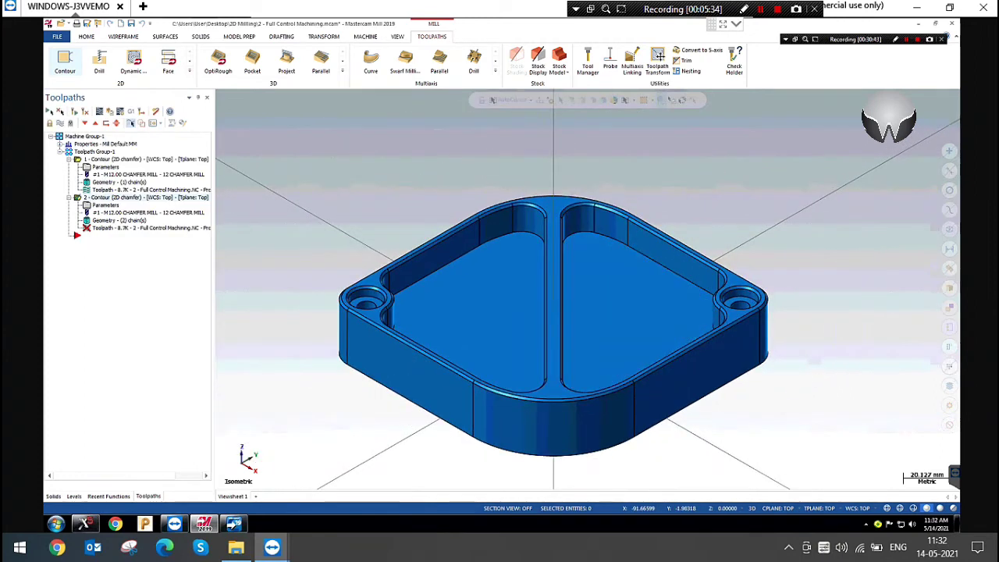
left_click(74, 111)
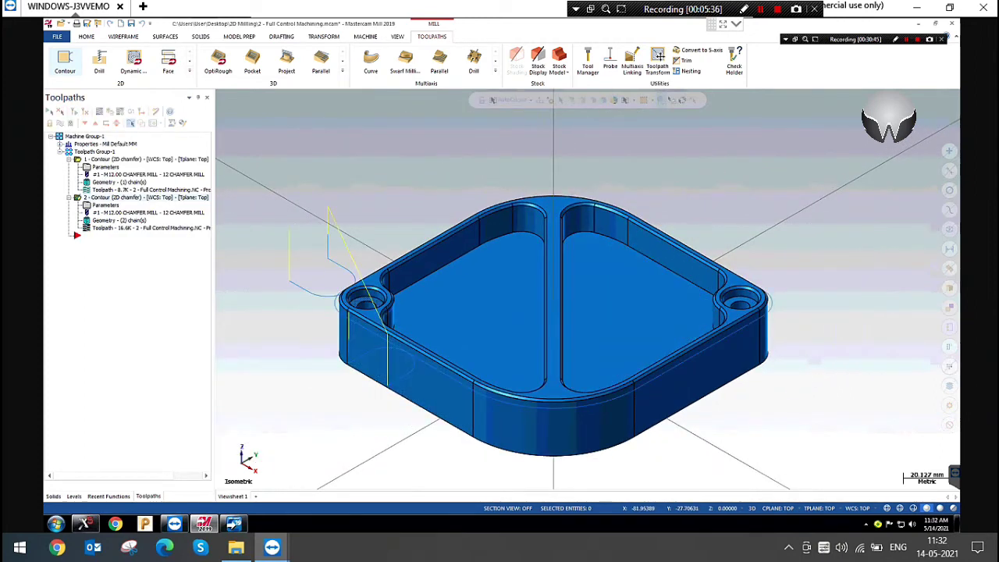
Reverse the direction of the counterbored corner hole's chain in the second contour's geometry, accept the chains and regenerate the toolpath.
scroll(376, 299, "up", 2)
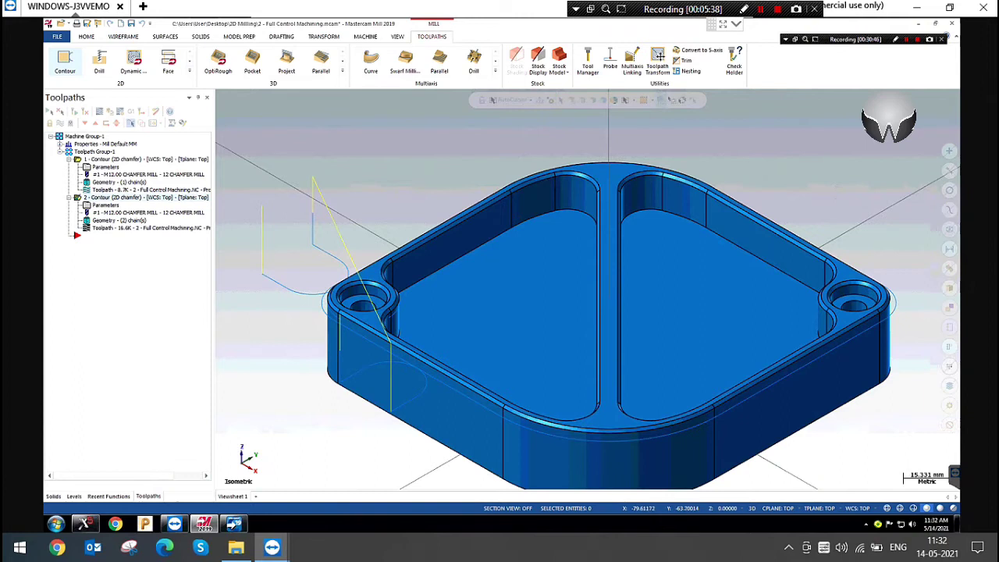
scroll(367, 300, "up", 2)
left_click(109, 220)
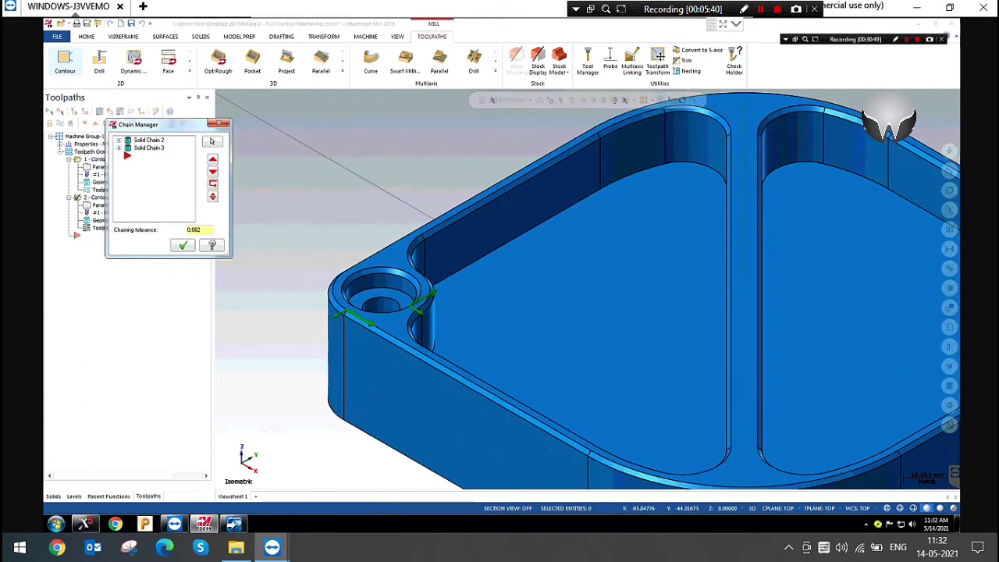
left_click(118, 142)
left_click(117, 147)
left_click(119, 147)
left_click(155, 157)
right_click(155, 157)
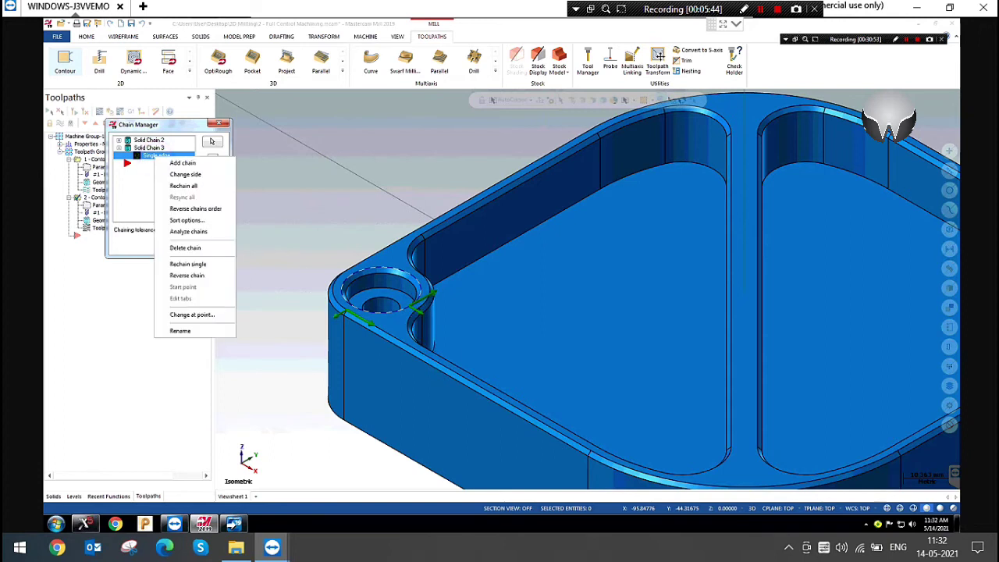
left_click(187, 275)
left_click(183, 245)
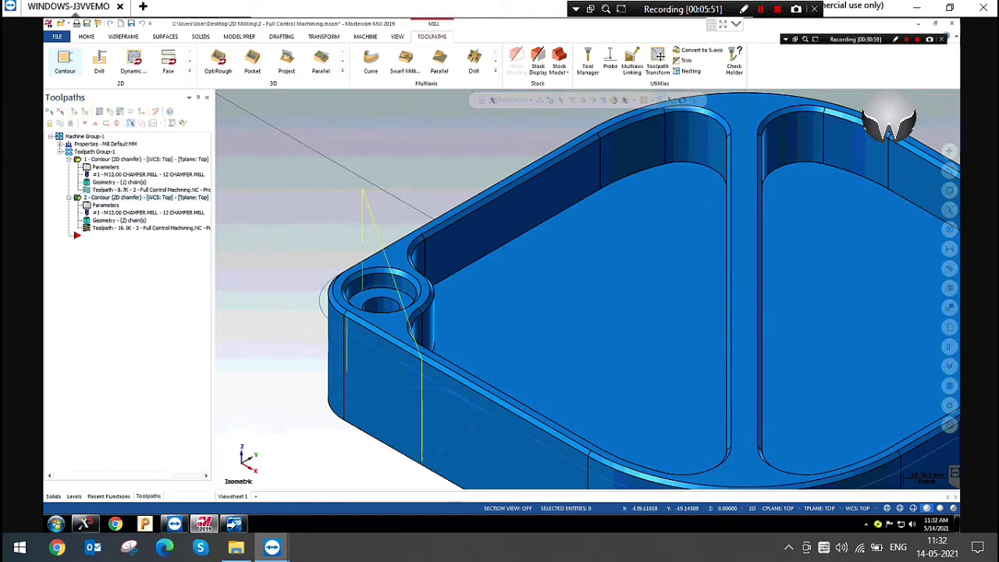
Examine the regenerated second contour toolpath around the counterbored corner hole up close from several angles.
scroll(353, 285, "down", 2)
mouse_move(348, 303)
middle_mouse_down()
mouse_move(362, 289)
mouse_move(350, 302)
middle_mouse_up()
scroll(314, 287, "up", 5)
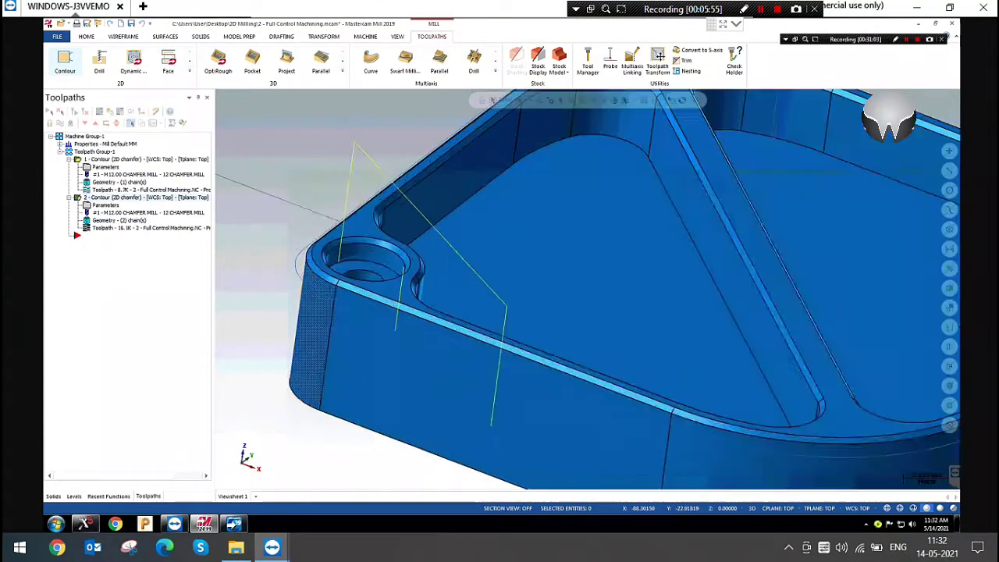
scroll(370, 241, "up", 2)
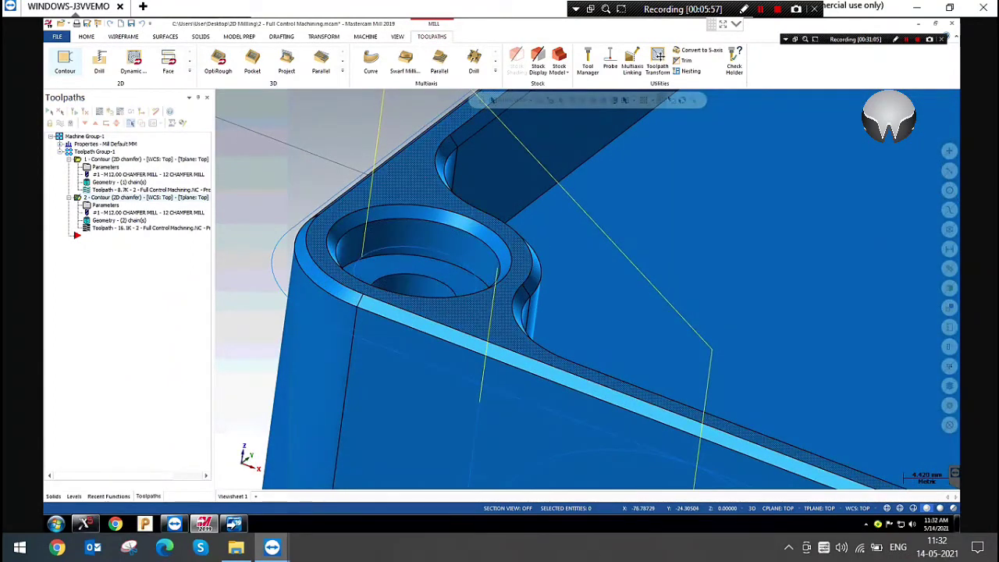
middle_click_drag(488, 291, 477, 302)
scroll(380, 259, "up", 2)
scroll(384, 228, "down", 4)
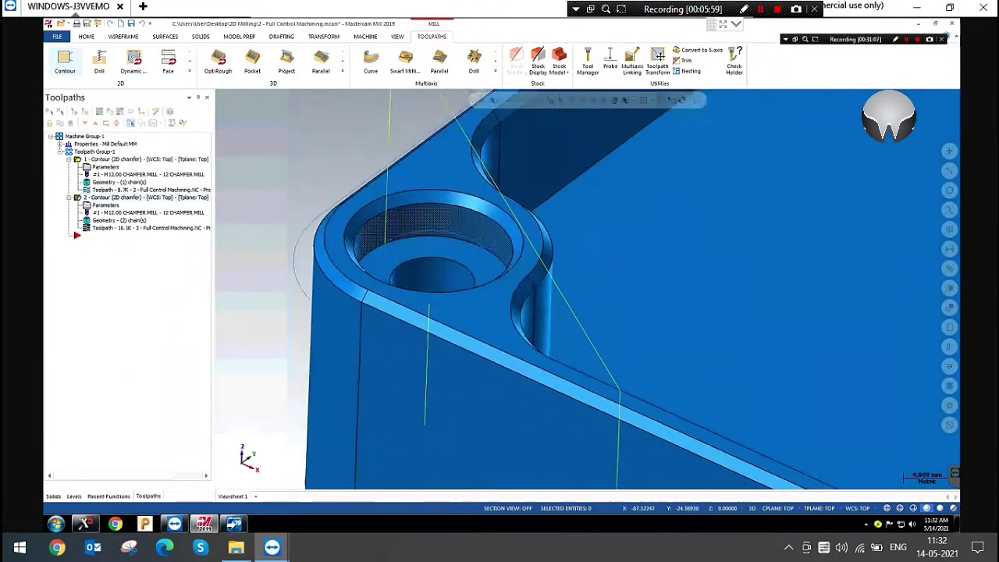
scroll(394, 218, "down", 2)
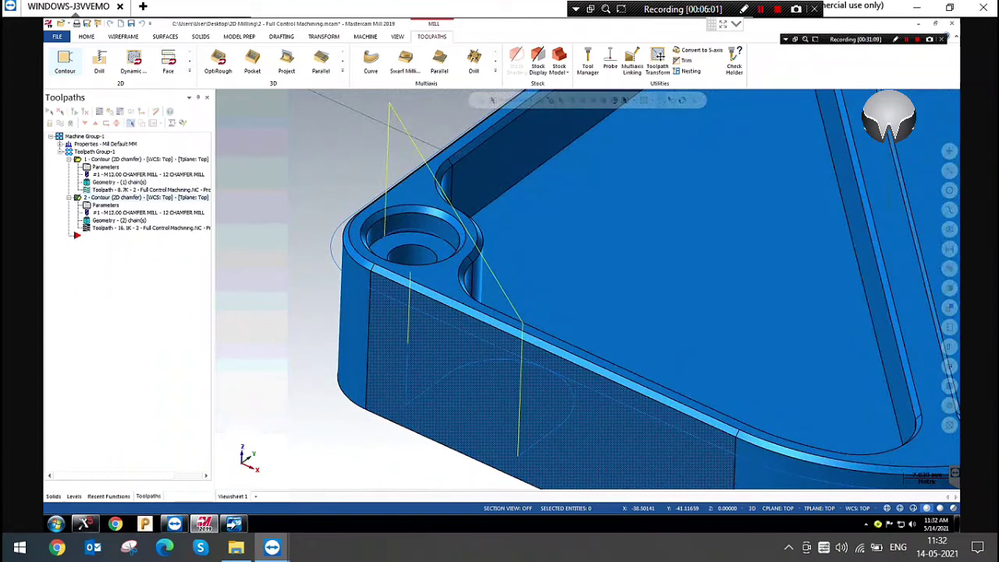
mouse_move(453, 394)
middle_mouse_down()
mouse_move(423, 398)
mouse_move(449, 394)
mouse_move(437, 390)
middle_mouse_up()
scroll(403, 226, "up", 3)
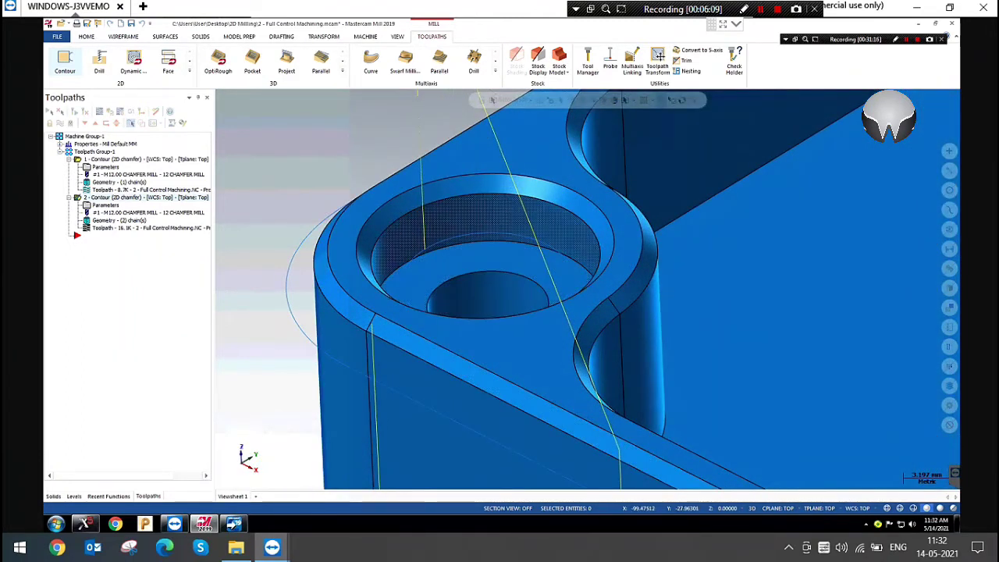
middle_click_drag(390, 341, 390, 342)
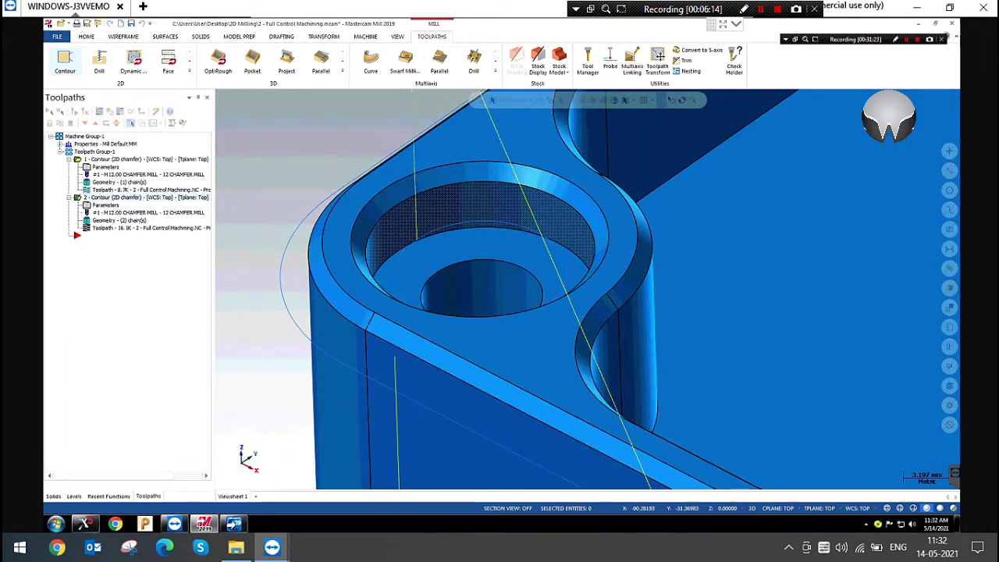
Turn off the gouge check in the second contour's lead in/out settings, accept the parameters and regenerate the toolpath.
left_click(93, 204)
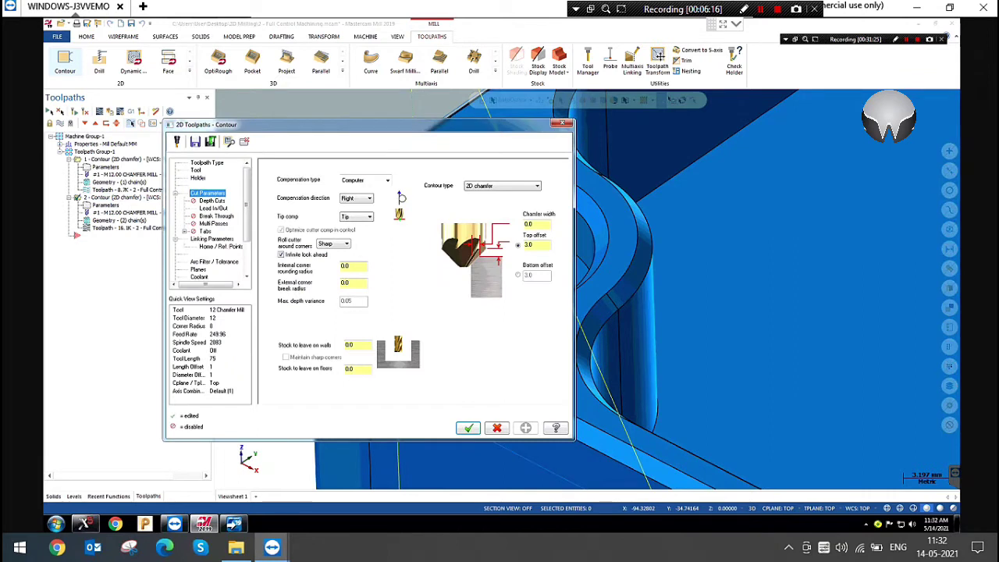
left_click(214, 207)
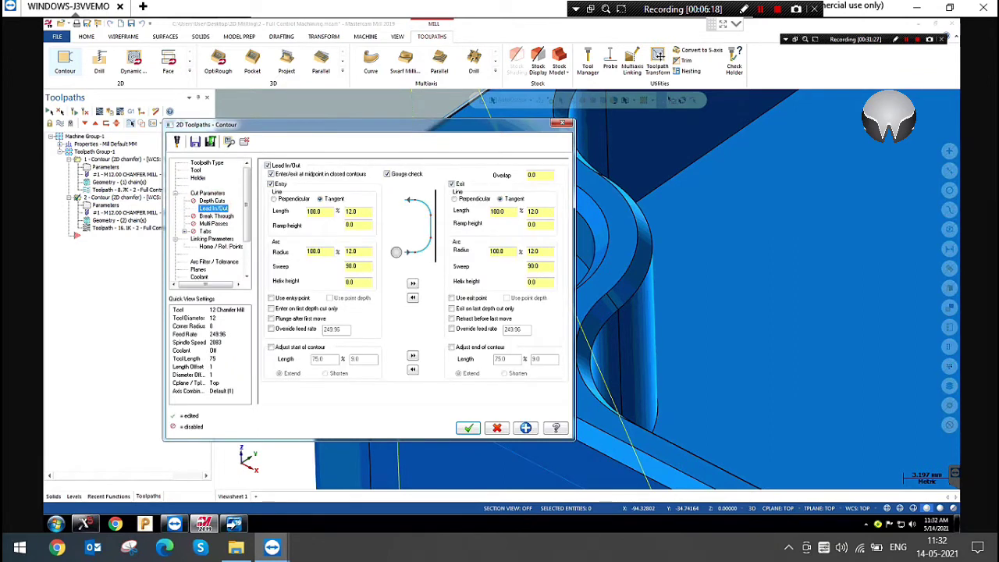
left_click(388, 173)
left_click(467, 428)
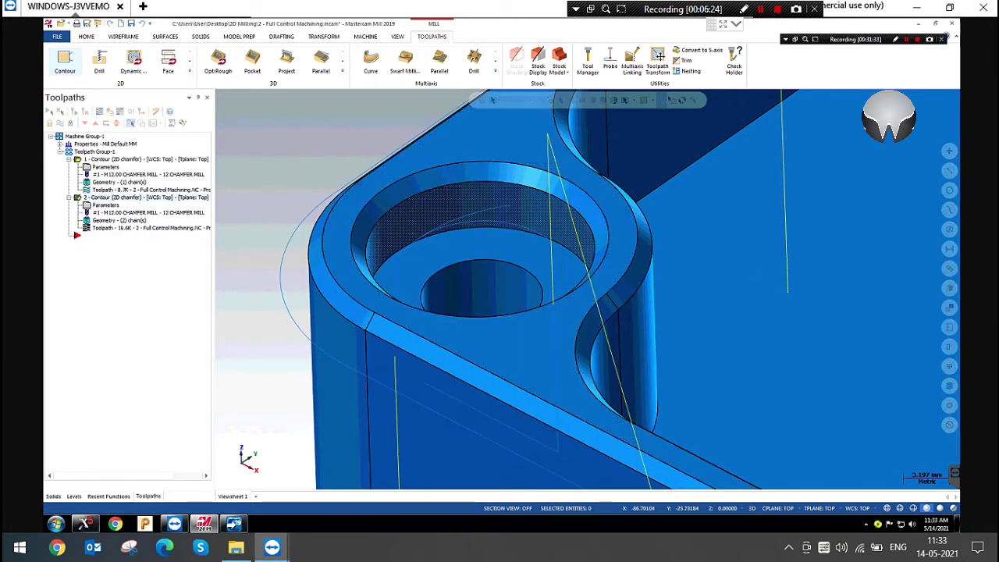
Backplot the second contour and examine the cutter's entry and exit moves around the counterbored hole, then close the backplot.
scroll(484, 216, "down", 2)
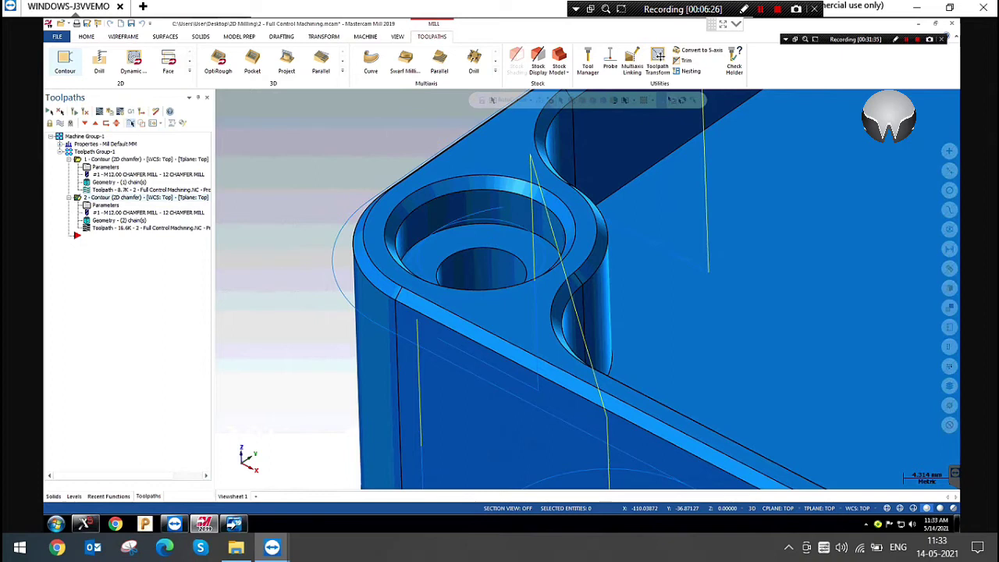
left_click(99, 111)
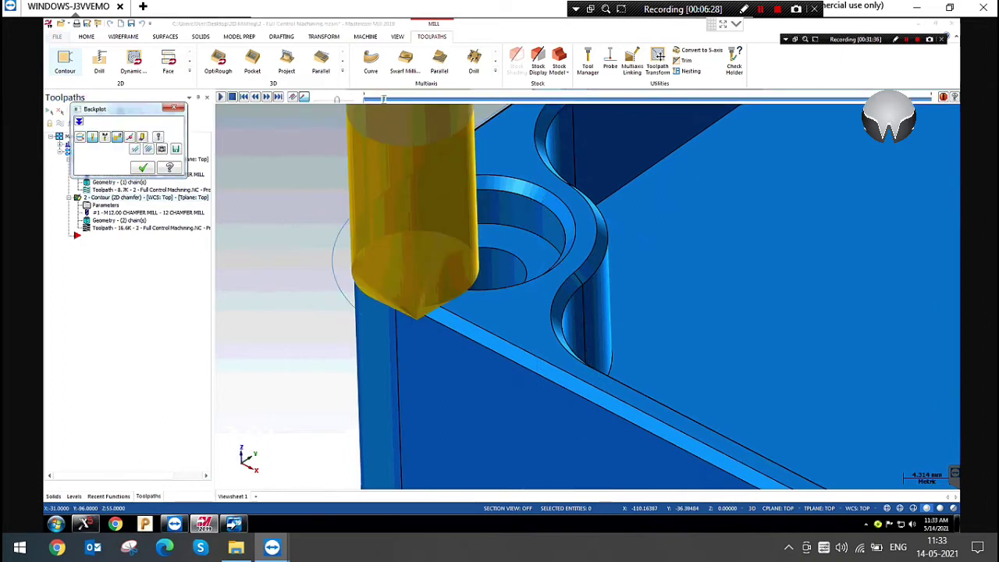
scroll(228, 173, "down", 3)
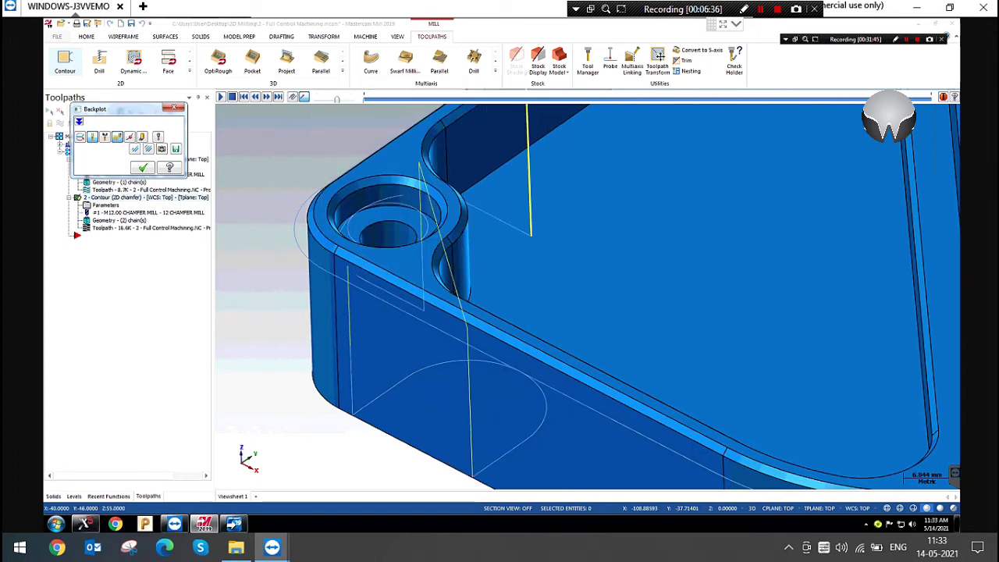
left_click(176, 108)
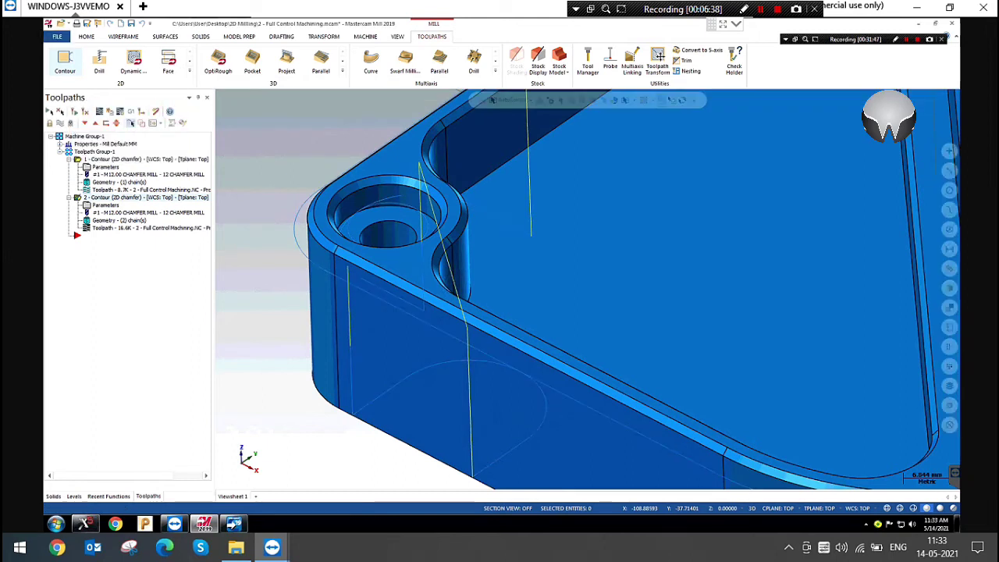
Turn the gouge check back on in the second contour's lead in/out settings, accept the parameters and regenerate the toolpath.
left_click(113, 205)
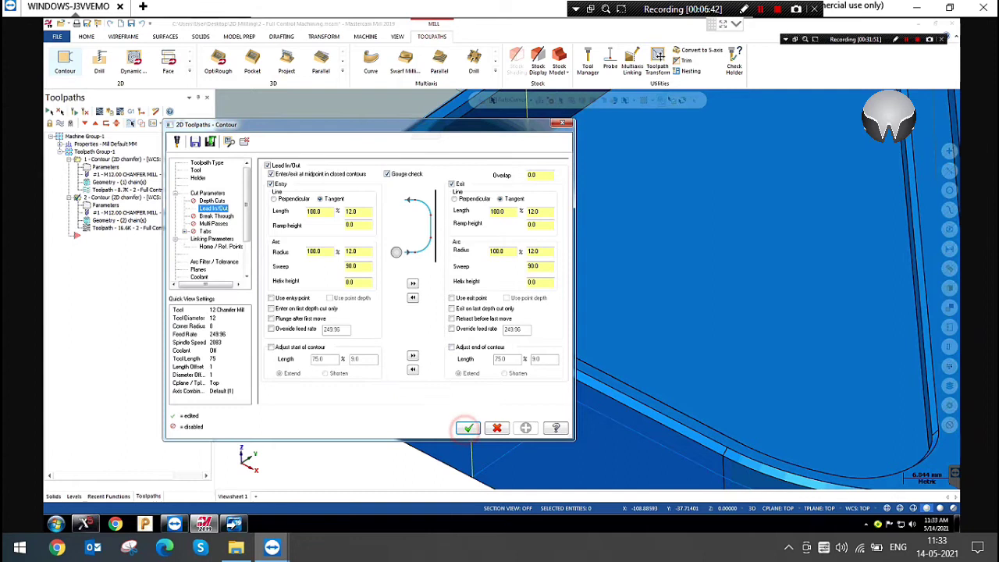
left_click(468, 428)
left_click(261, 135)
Set the second contour's lead-in line length to 4 and arc radius to 2, copy them to the lead-out, accept and regenerate.
left_click(106, 205)
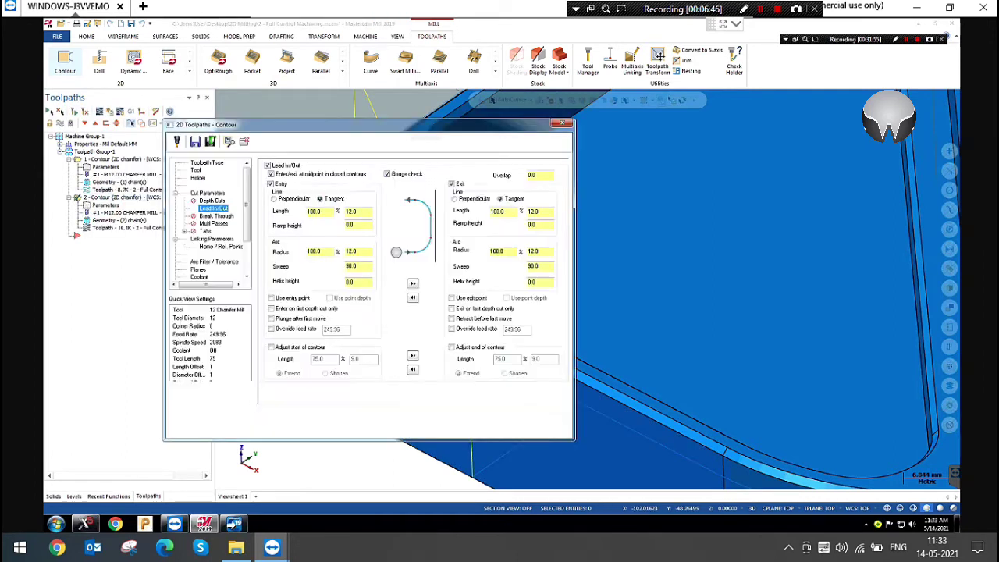
left_click(353, 211)
double_click(353, 211)
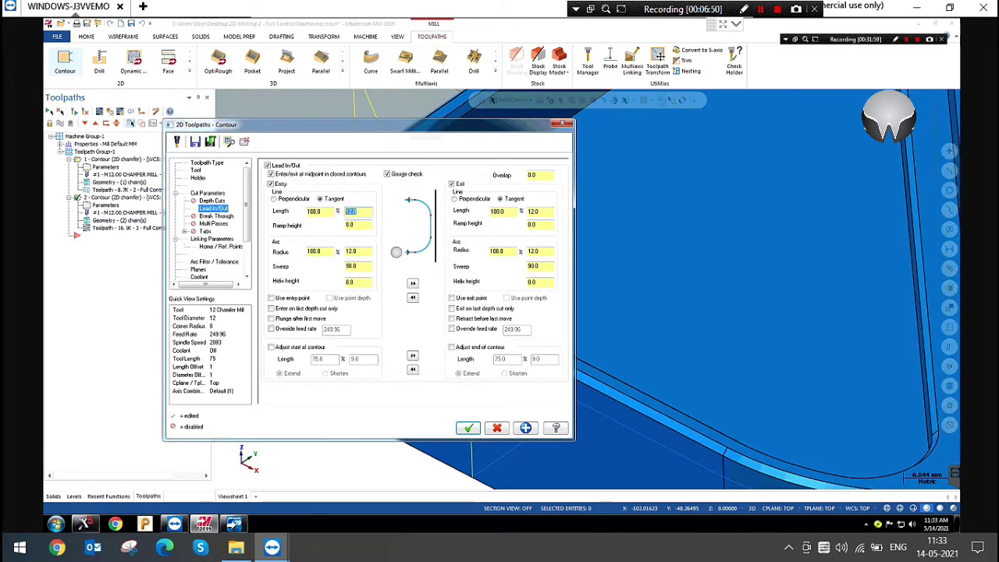
type("4")
double_click(353, 251)
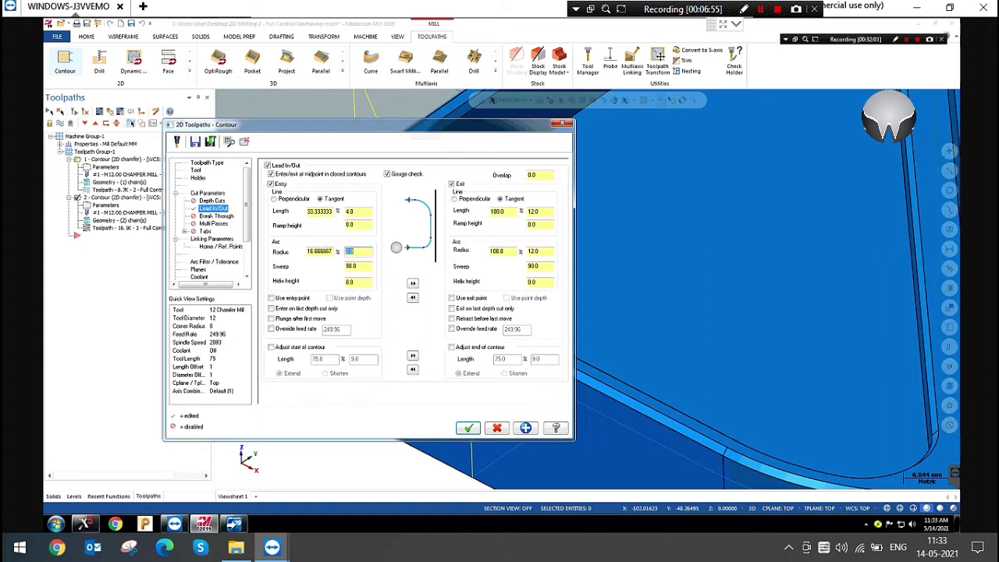
type("2")
left_click(413, 282)
left_click(525, 428)
left_click(468, 427)
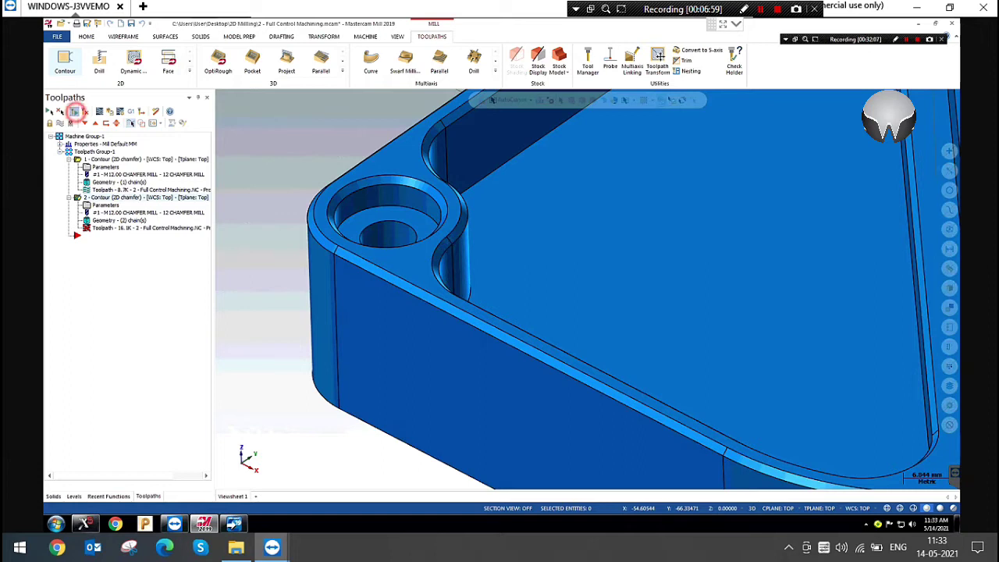
Examine the second contour's lead-in and lead-out moves at the counterbored hole and outer edge, then return to the Isometric view.
scroll(390, 238, "up", 5)
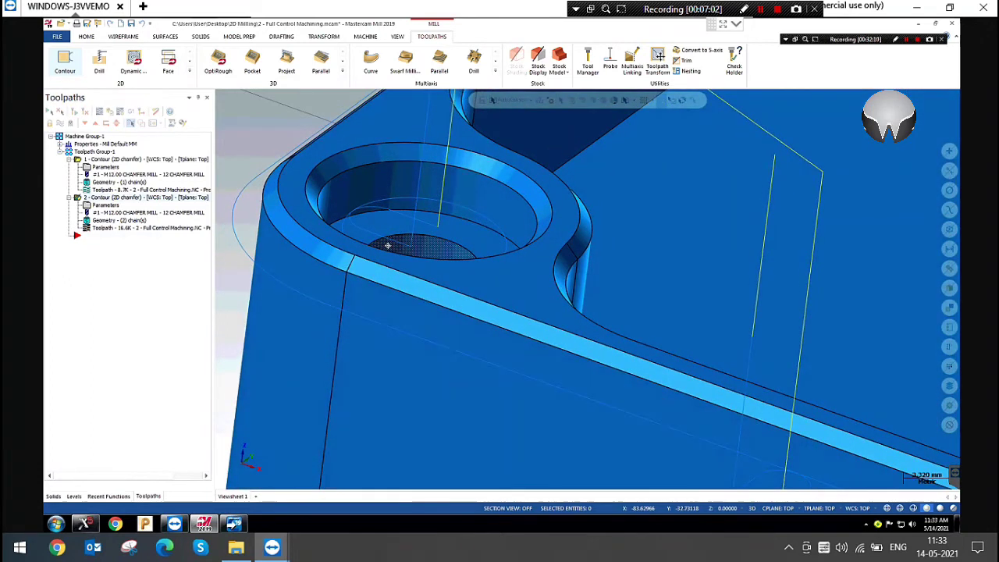
middle_click_drag(388, 246, 357, 239)
scroll(357, 238, "down", 5)
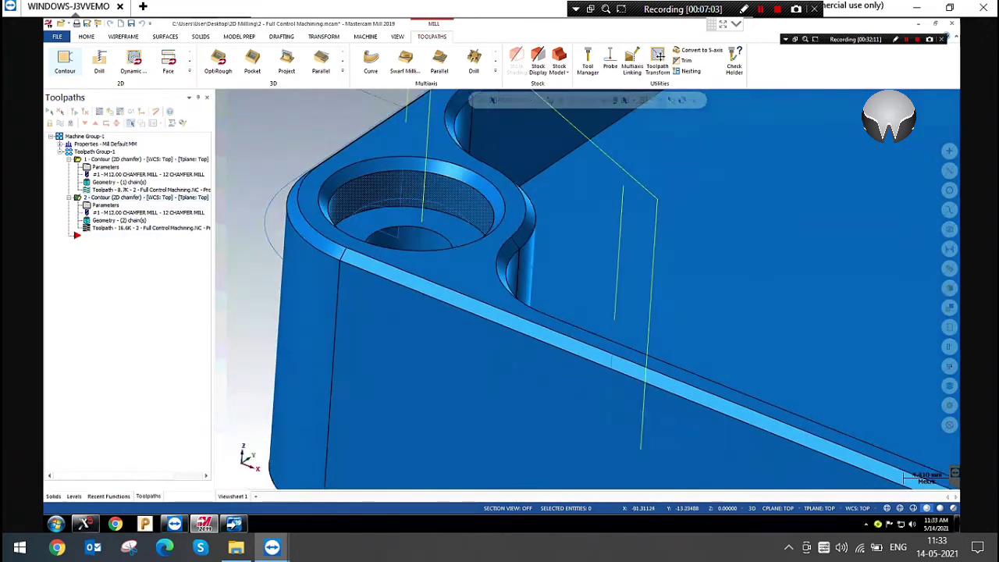
middle_click_drag(491, 316, 346, 138)
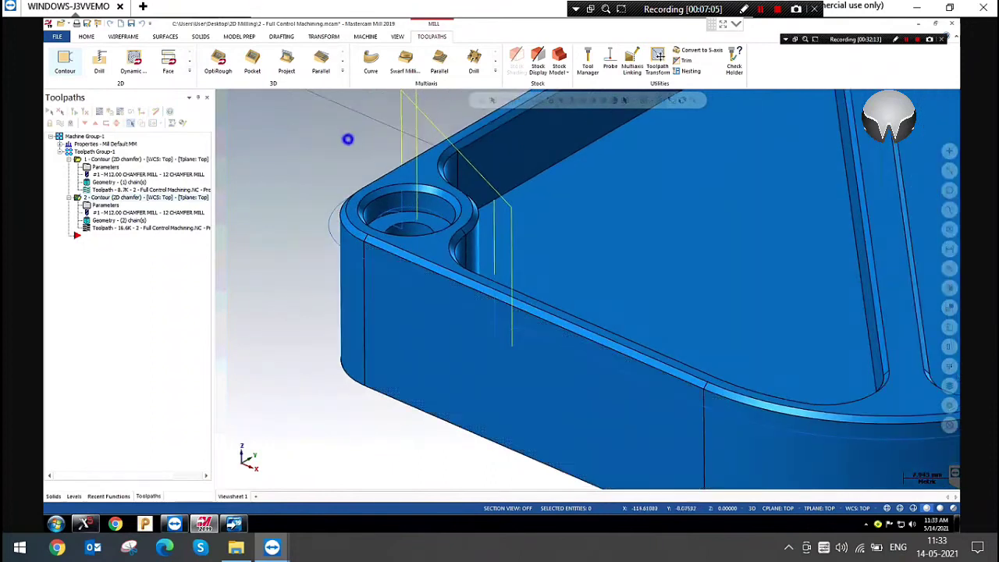
right_click(348, 139)
left_click(382, 223)
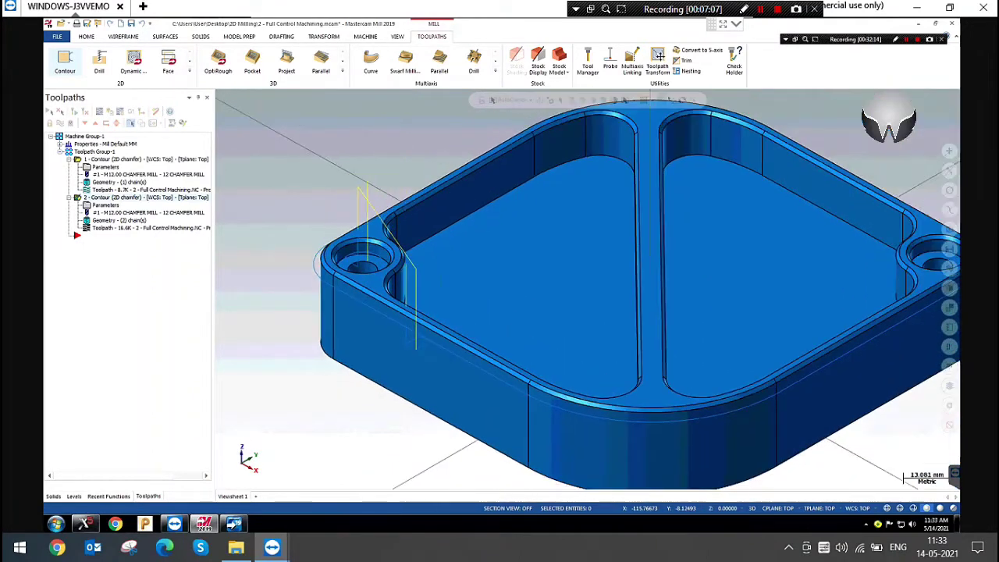
scroll(379, 320, "up", 2)
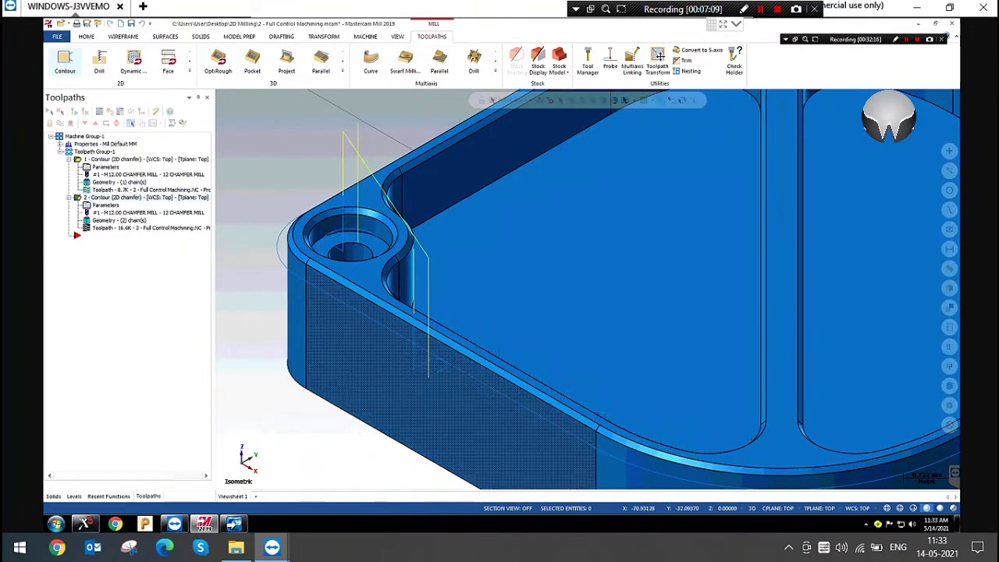
scroll(461, 271, "down", 3)
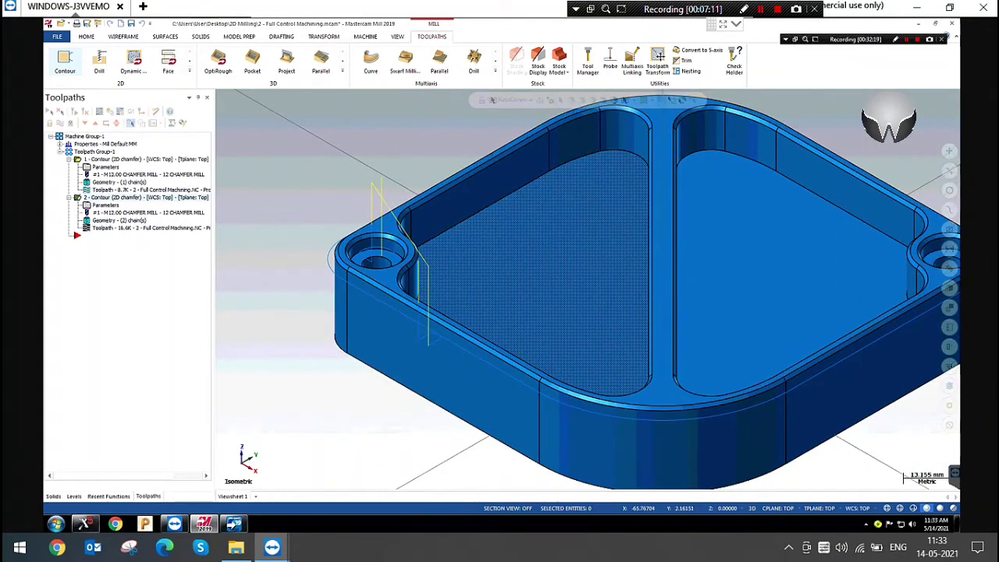
scroll(526, 234, "down", 2)
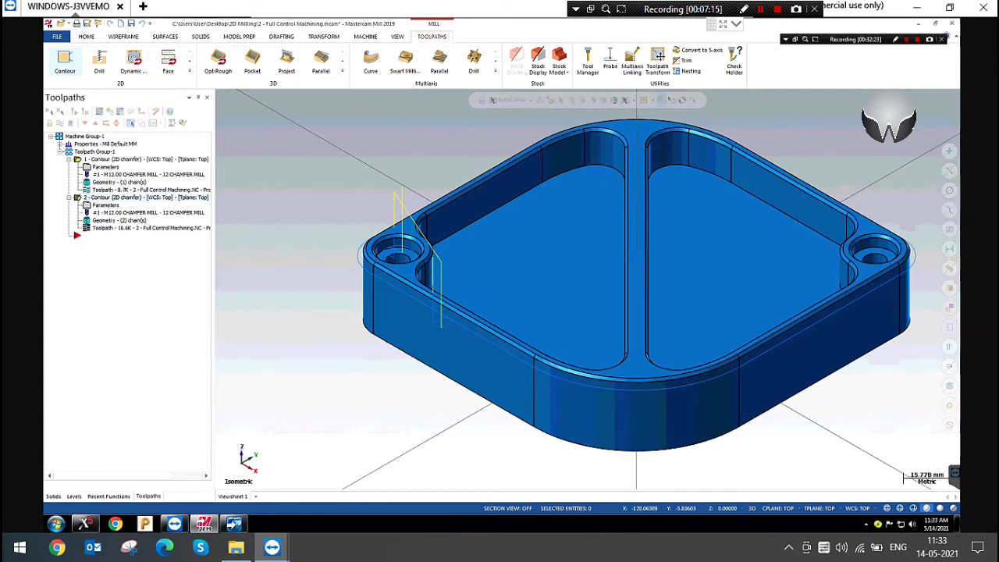
left_click(61, 125)
left_click(385, 195)
scroll(333, 224, "down", 2)
right_click(308, 137)
left_click(275, 190)
Review the available contour types in the second contour's cut parameters, then close them without saving changes.
left_click(95, 206)
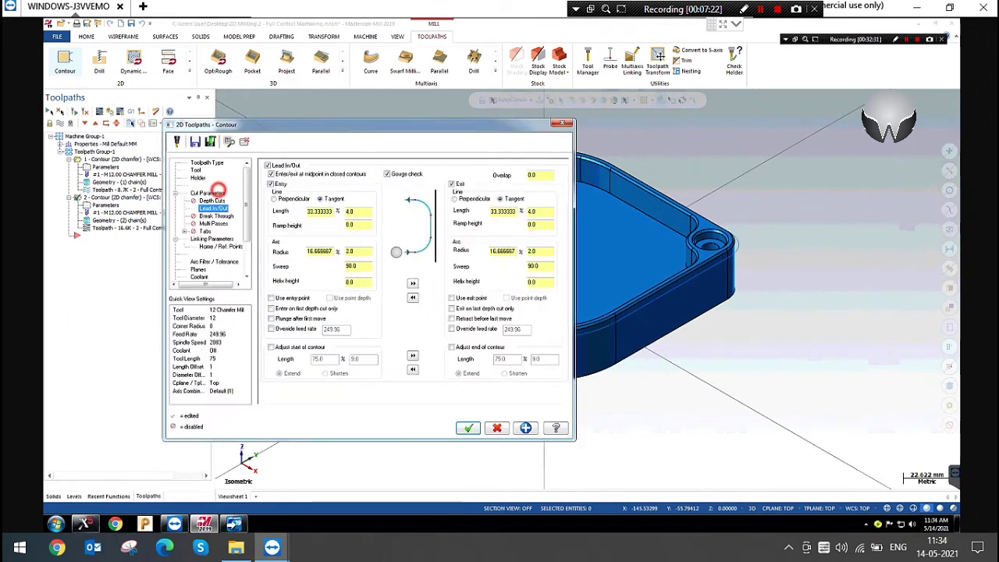
left_click(211, 193)
left_click(503, 186)
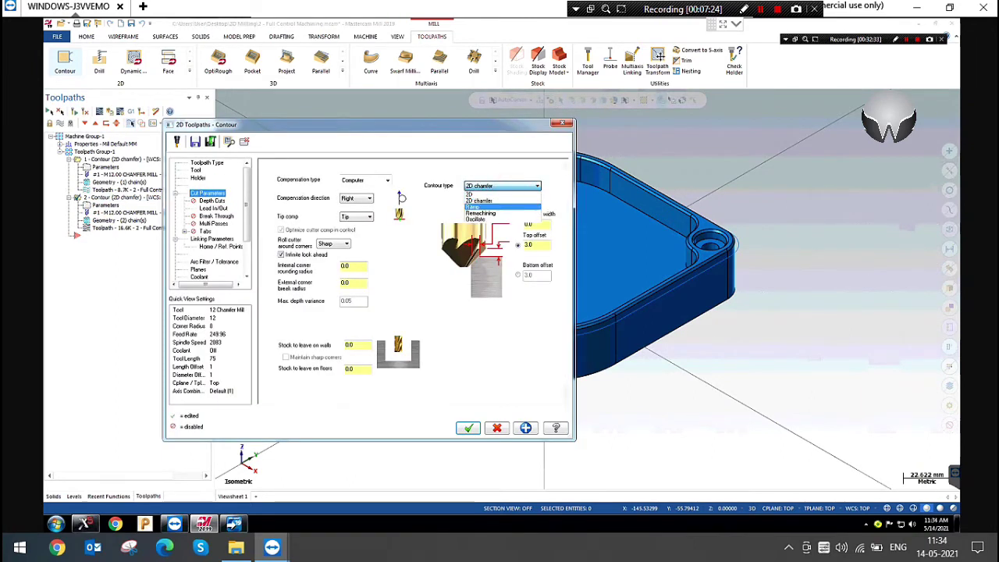
left_click(558, 124)
left_click(558, 124)
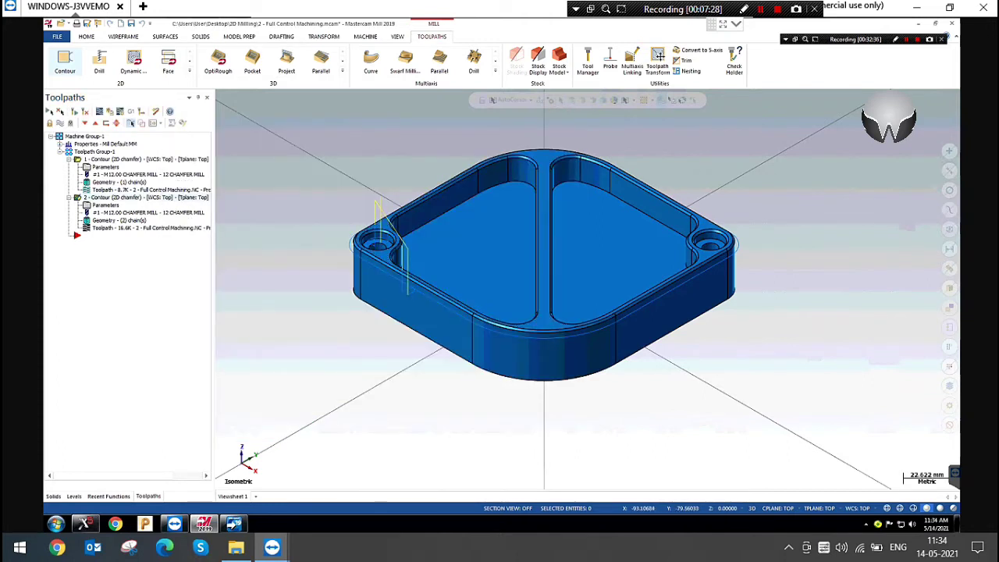
Copy the second 2D chamfer contour and paste it as a third operation at the end of the toolpath group.
right_click(135, 197)
left_click(165, 284)
right_click(99, 236)
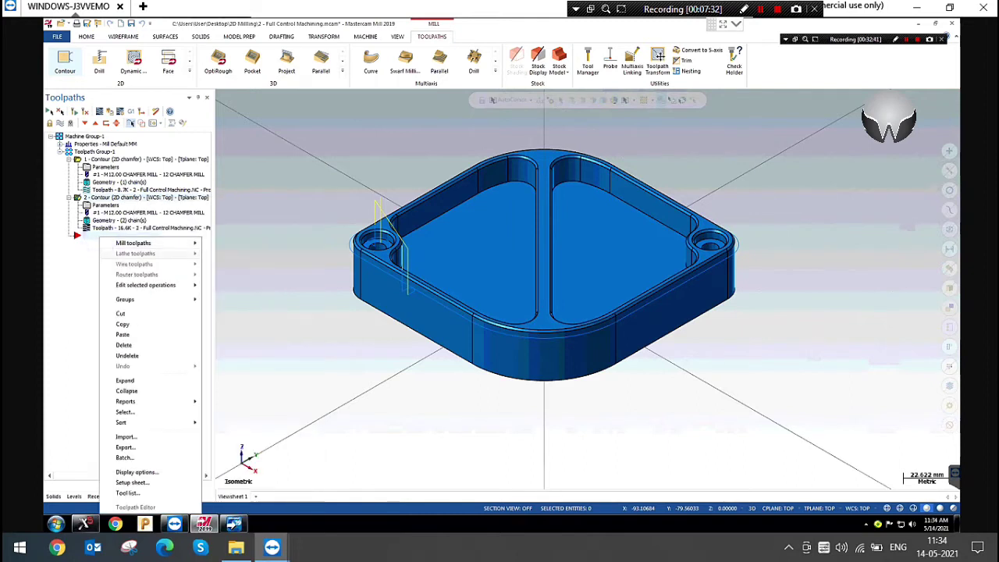
left_click(125, 334)
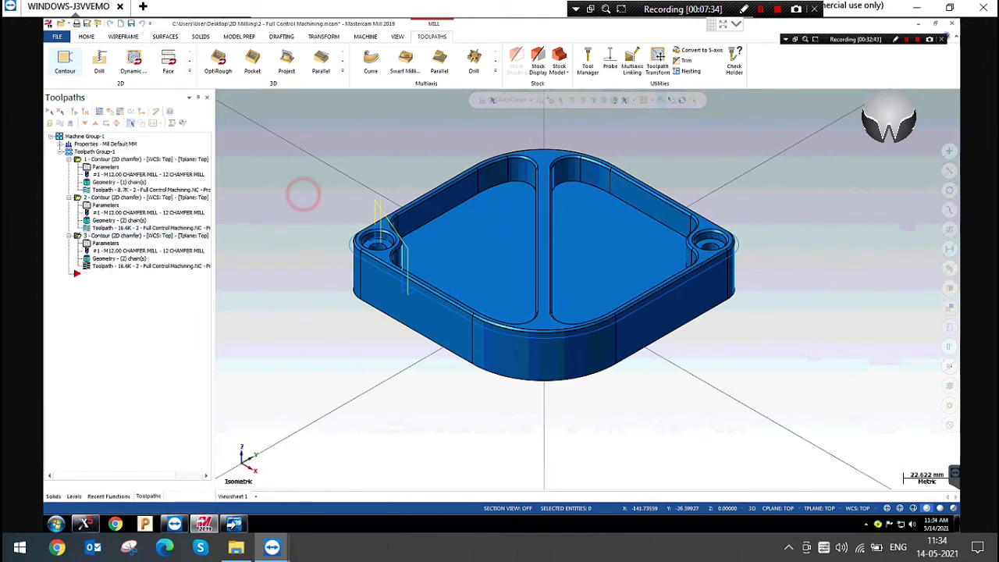
Create a 12 mm flat endmill and assign it to the third contour operation.
left_click(108, 243)
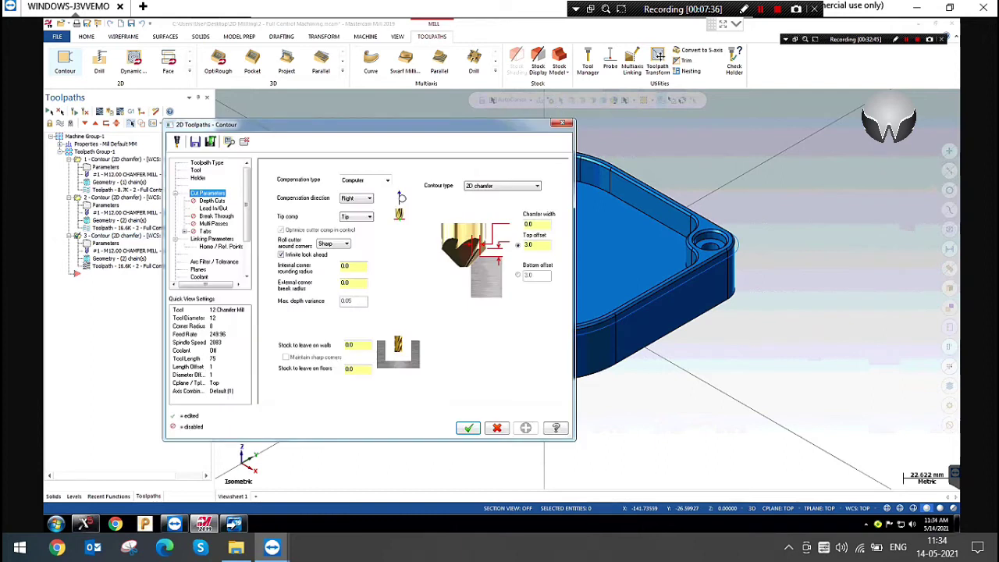
left_click(213, 163)
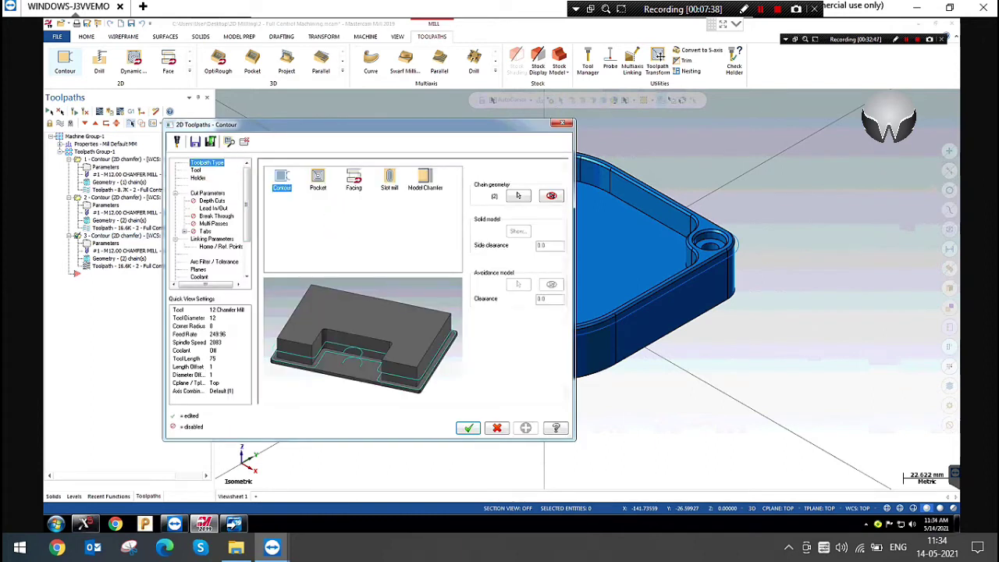
left_click(196, 171)
right_click(306, 218)
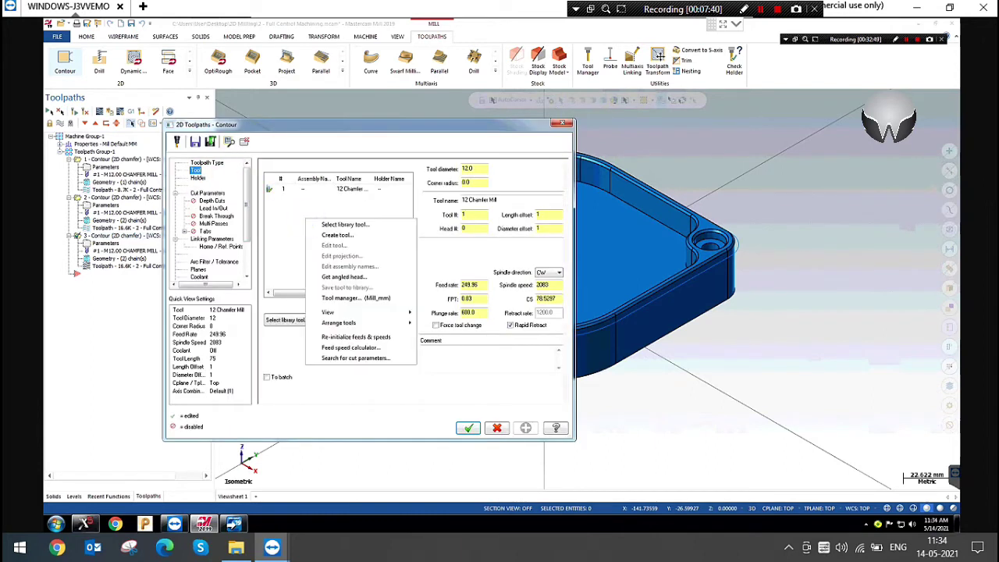
left_click(337, 235)
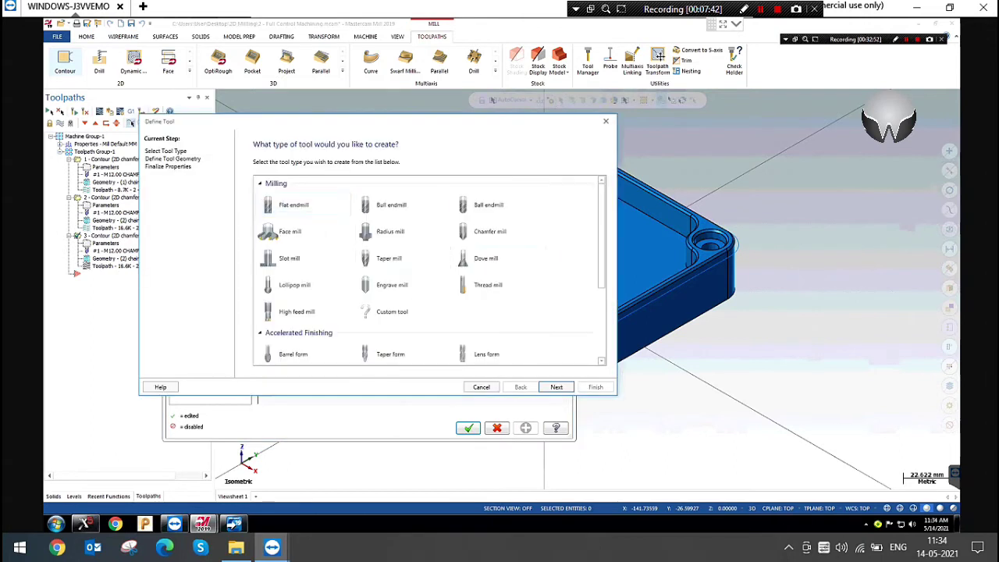
left_click(556, 386)
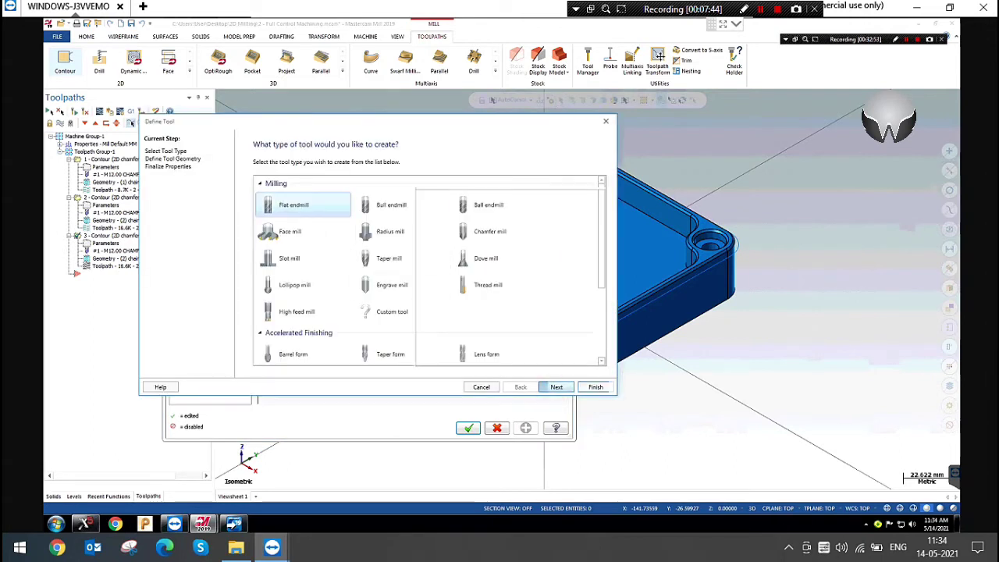
type("12")
left_click(595, 387)
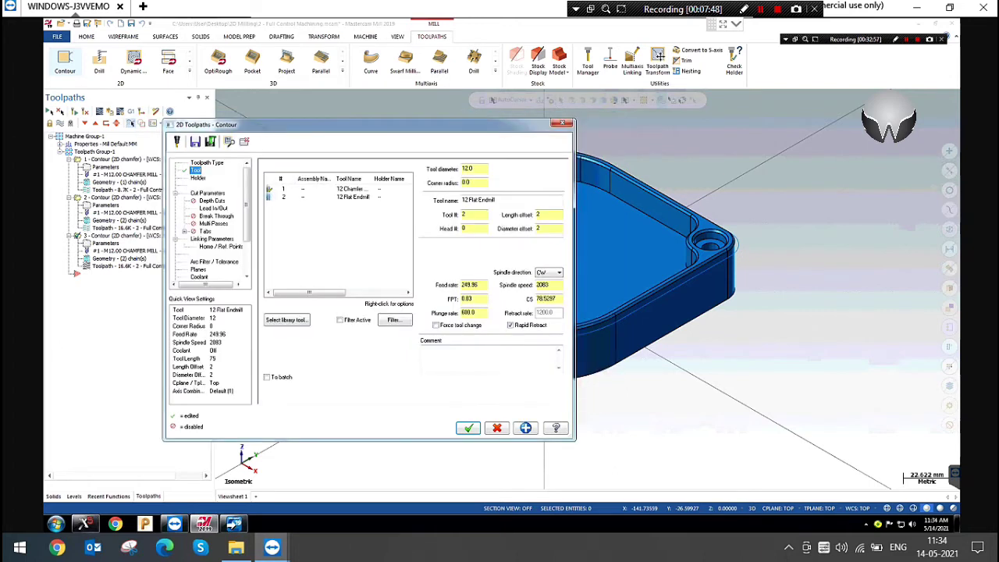
Change the third operation's contour type to Ramp, using Depth ramp motion with a ramp depth of 3.
left_click(206, 193)
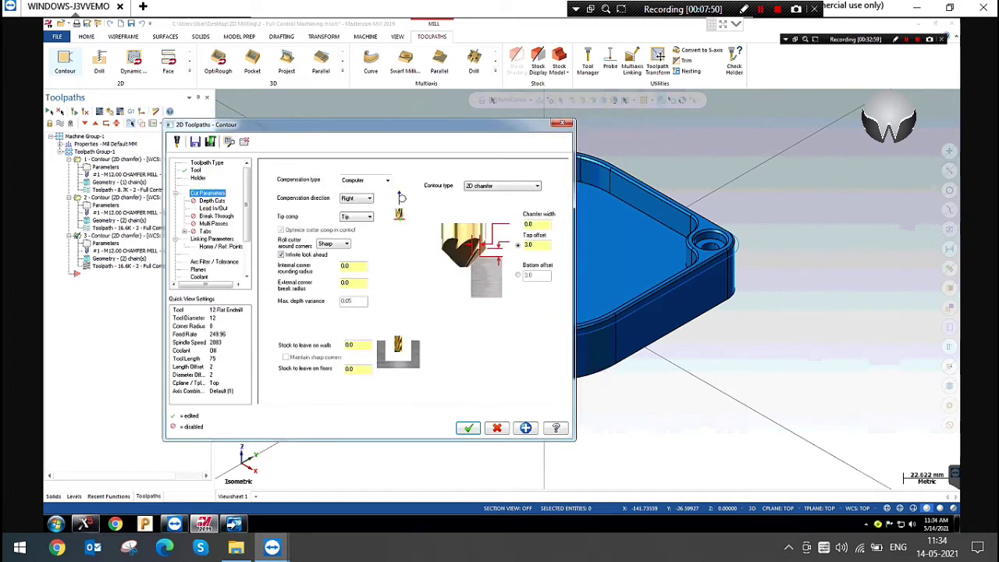
left_click(502, 186)
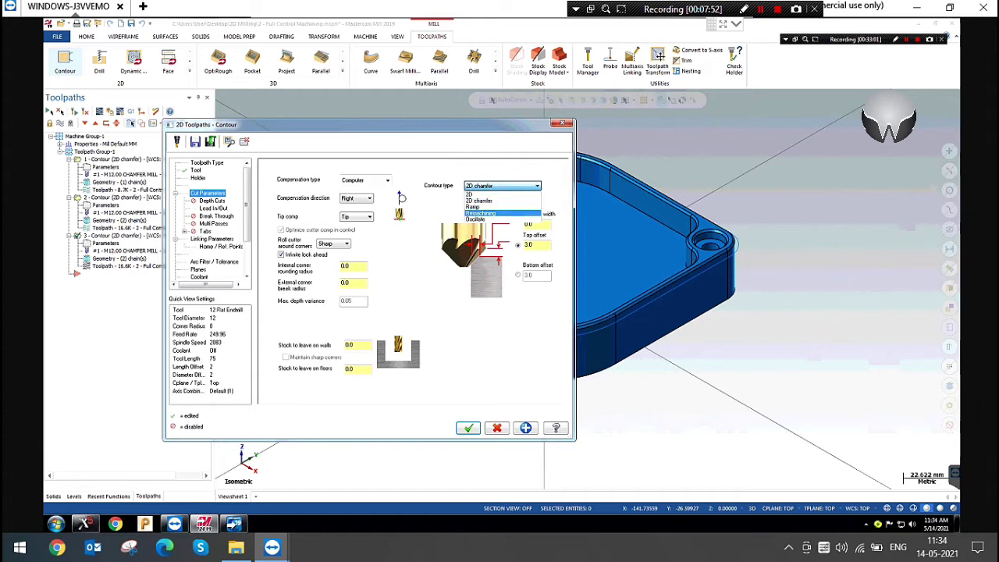
left_click(472, 207)
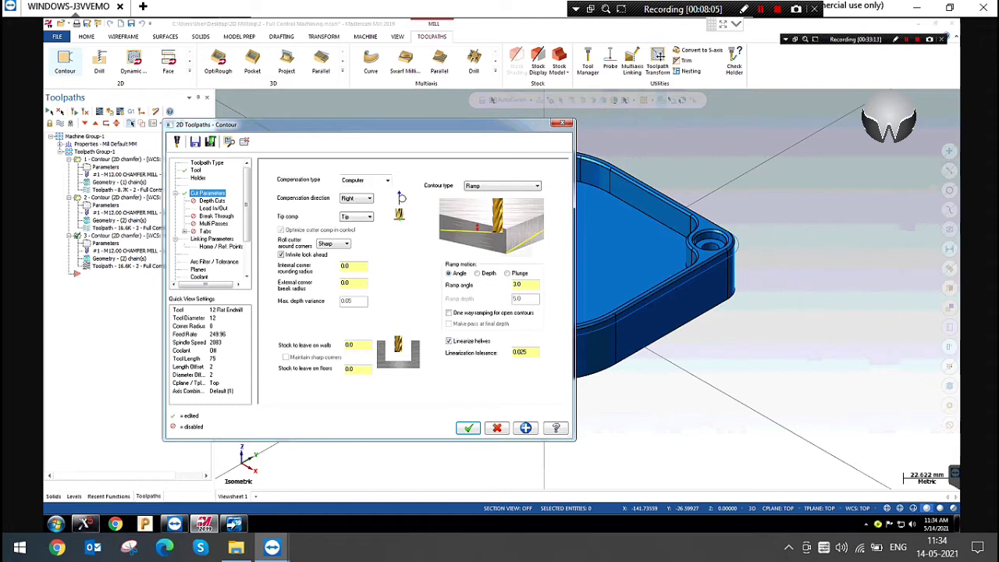
double_click(528, 286)
left_click(480, 274)
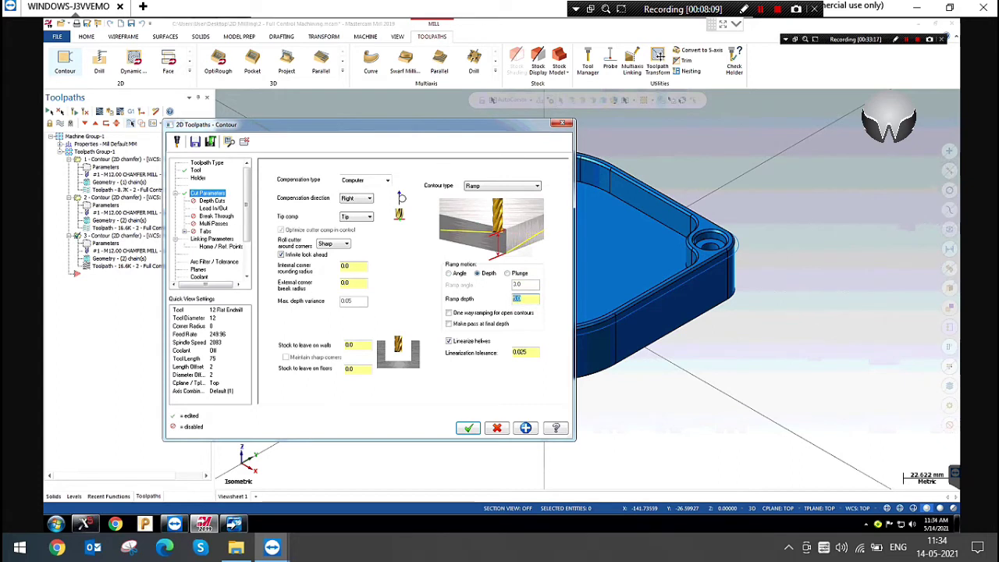
left_click(508, 273)
left_click(478, 273)
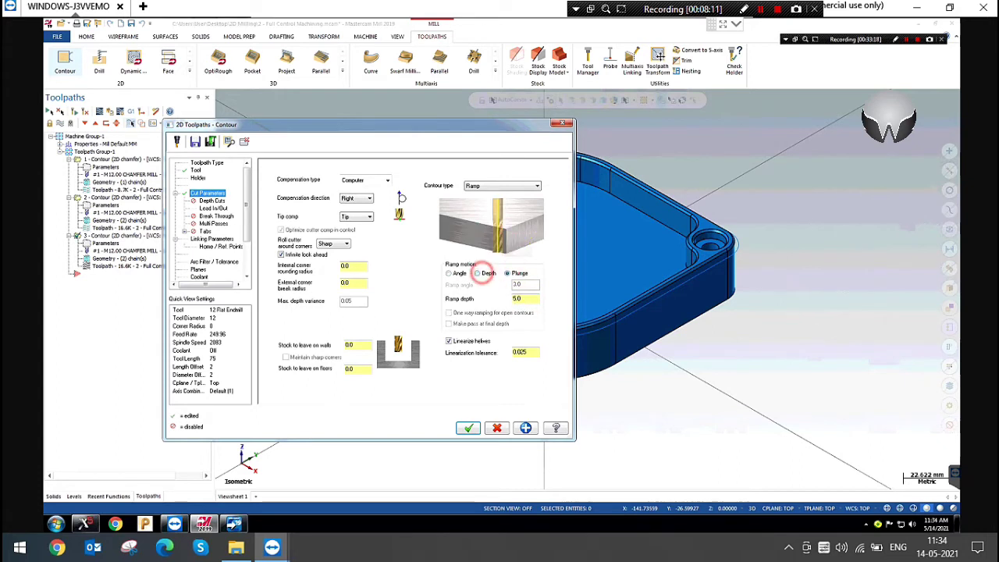
double_click(525, 299)
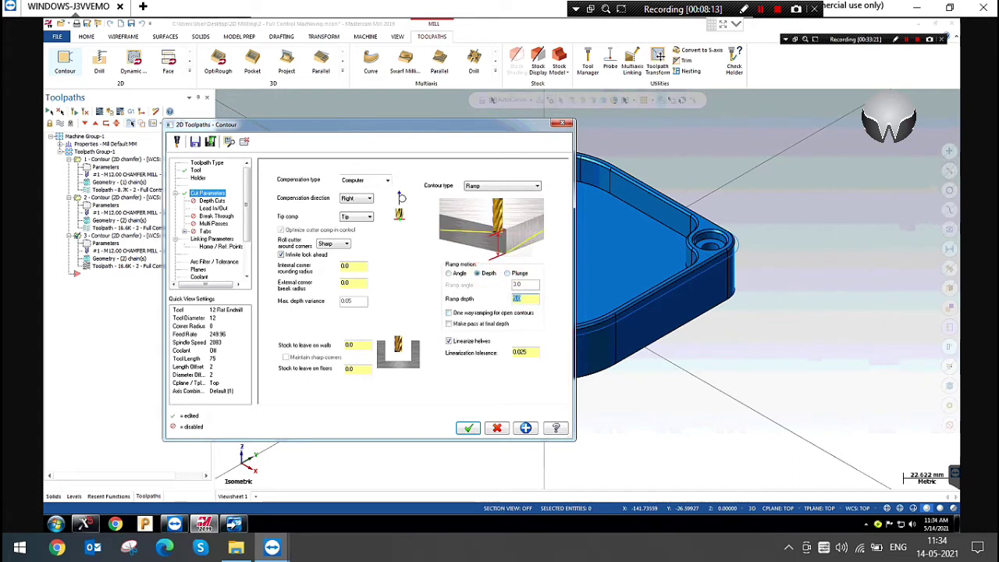
type("3")
type("3.0")
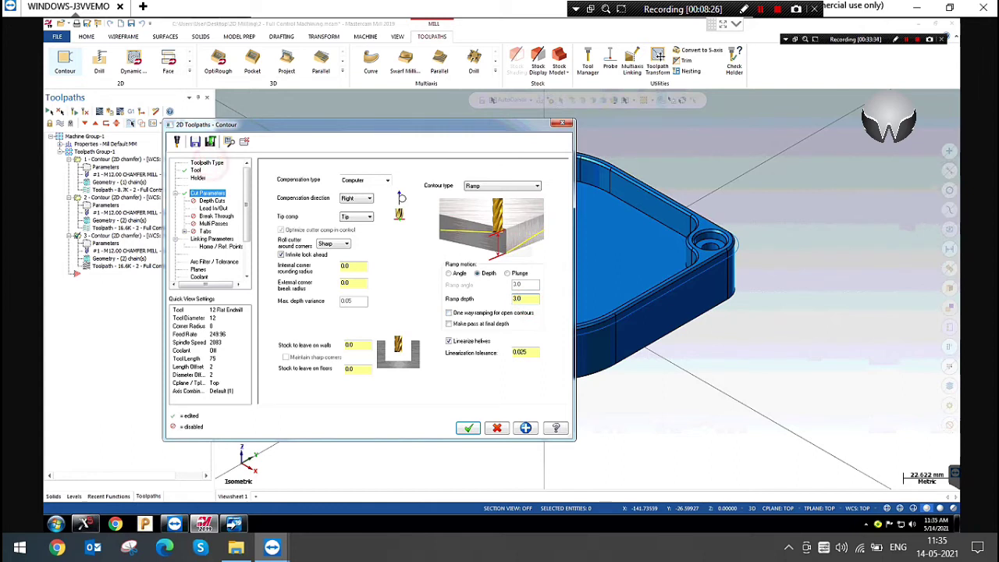
Delete the existing chains of the third contour and chain the part's outer top edge instead.
left_click(206, 162)
left_click(551, 195)
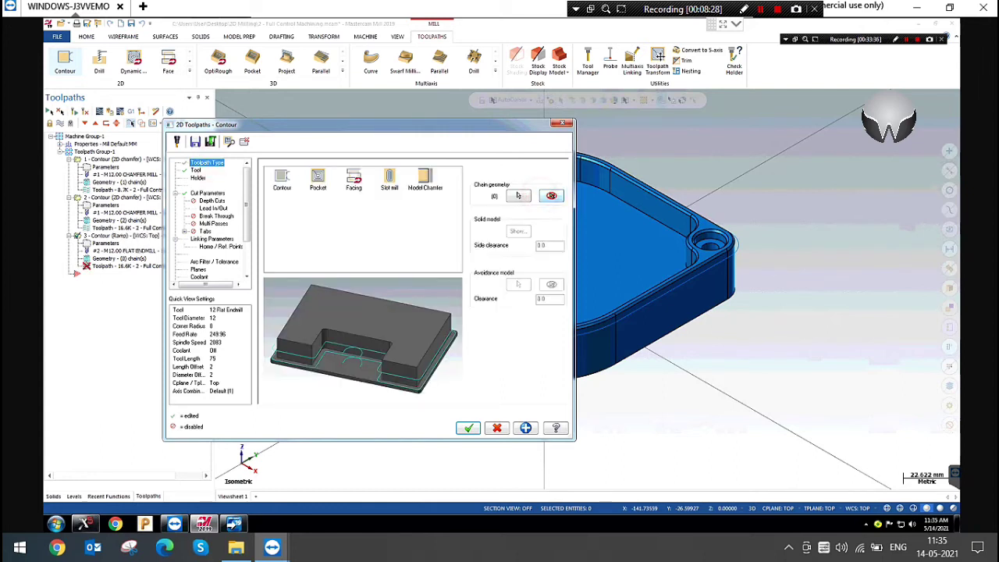
left_click(521, 196)
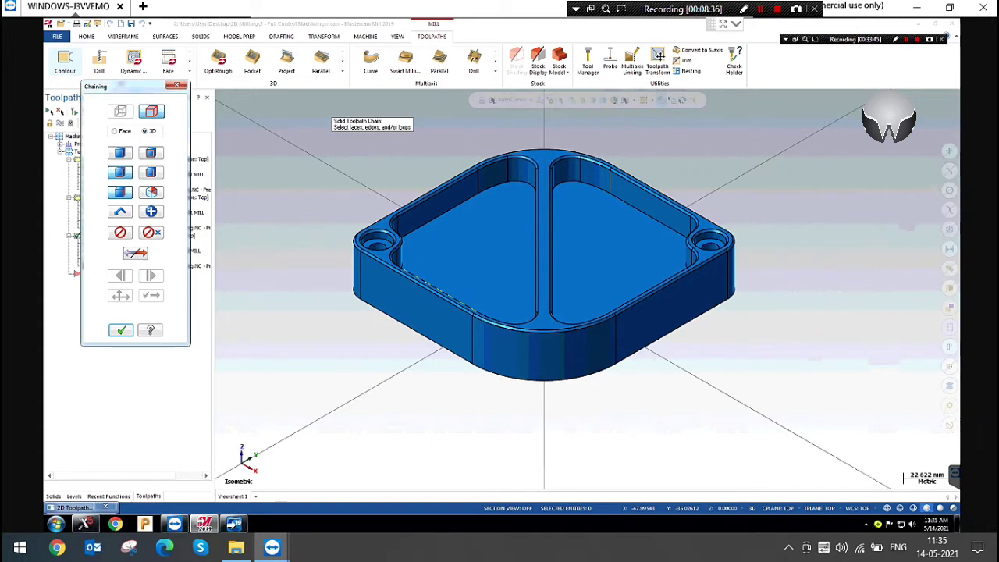
scroll(376, 264, "up", 1)
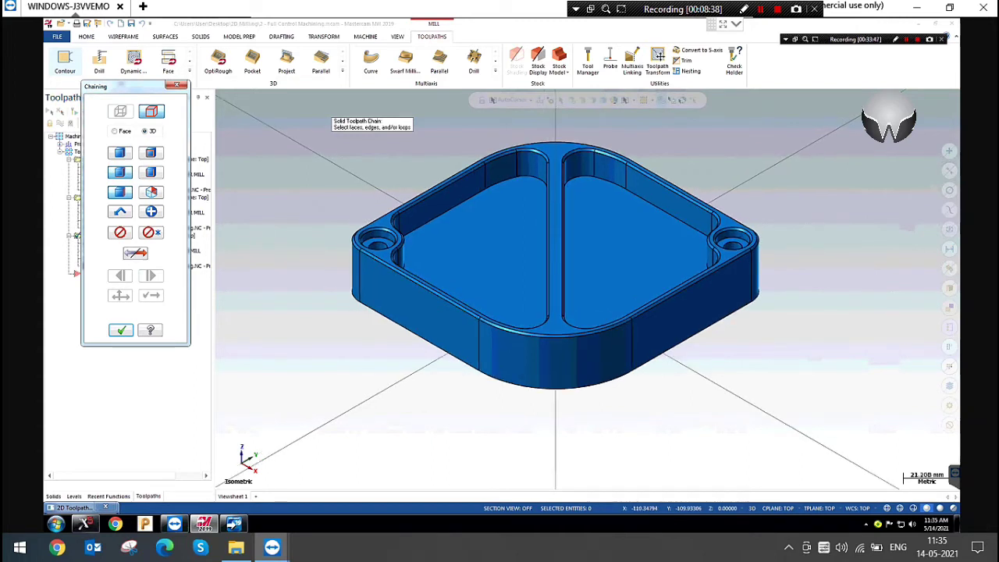
left_click(380, 261)
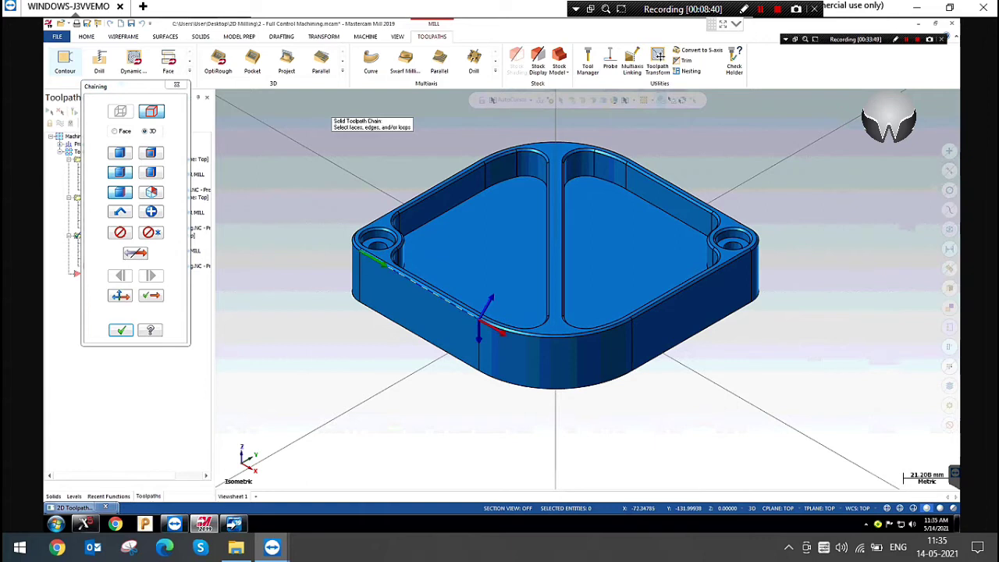
left_click(150, 294)
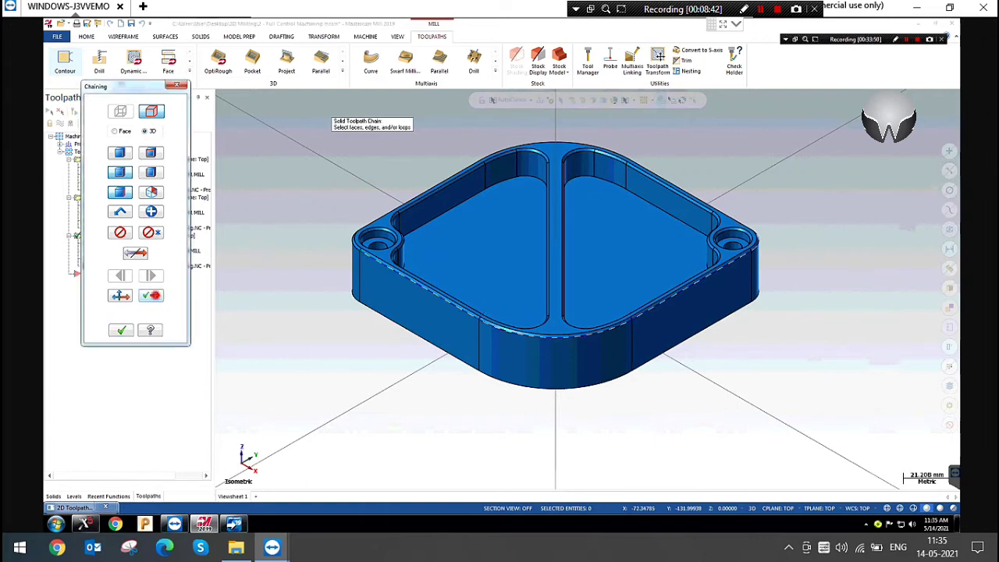
left_click(156, 295)
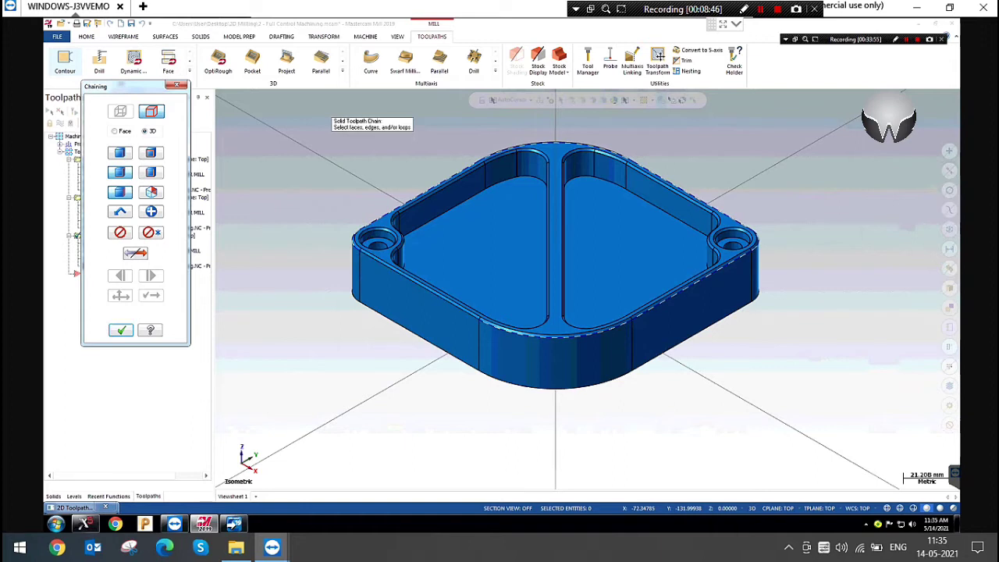
left_click(120, 233)
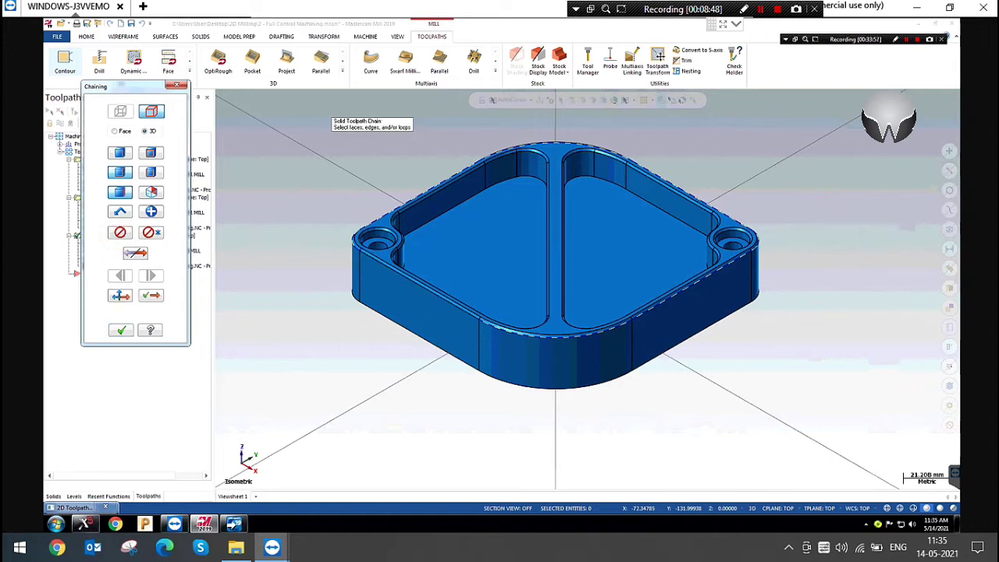
left_click(150, 295)
left_click(150, 295)
left_click(121, 330)
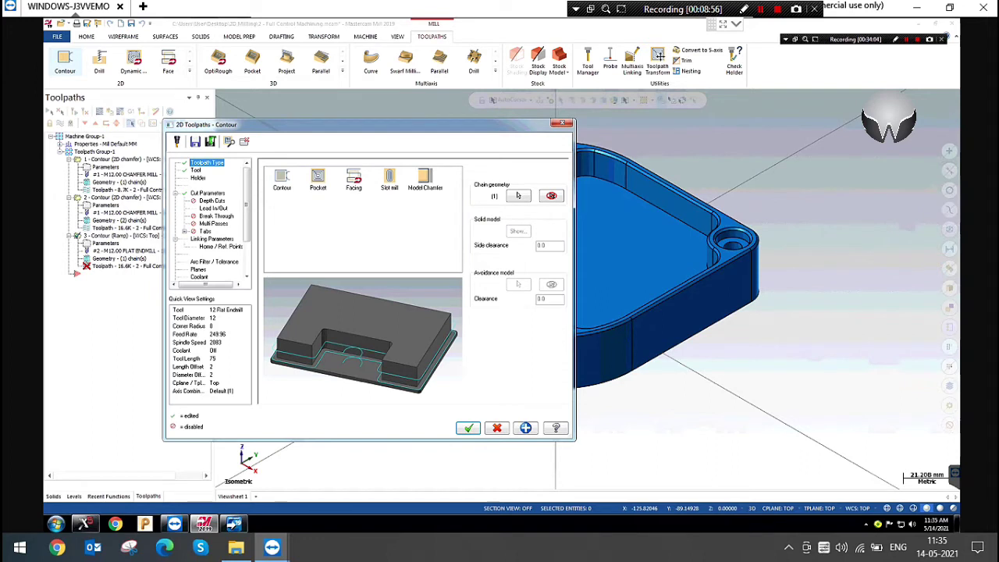
Set the ramp contour's final depth in the linking parameters, then accept the parameters and regenerate the toolpath.
left_click(213, 239)
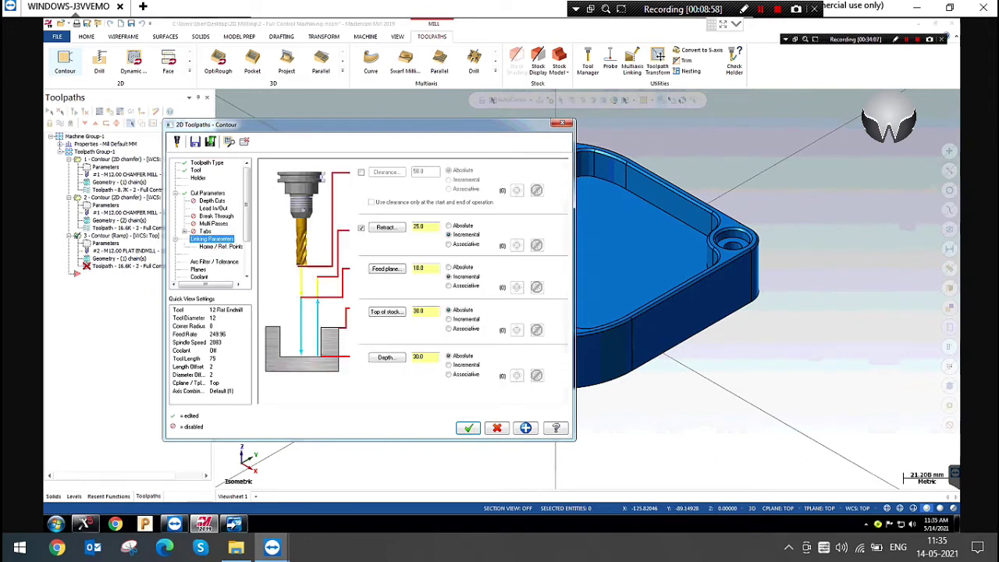
left_click_drag(428, 358, 403, 358)
left_click(214, 201)
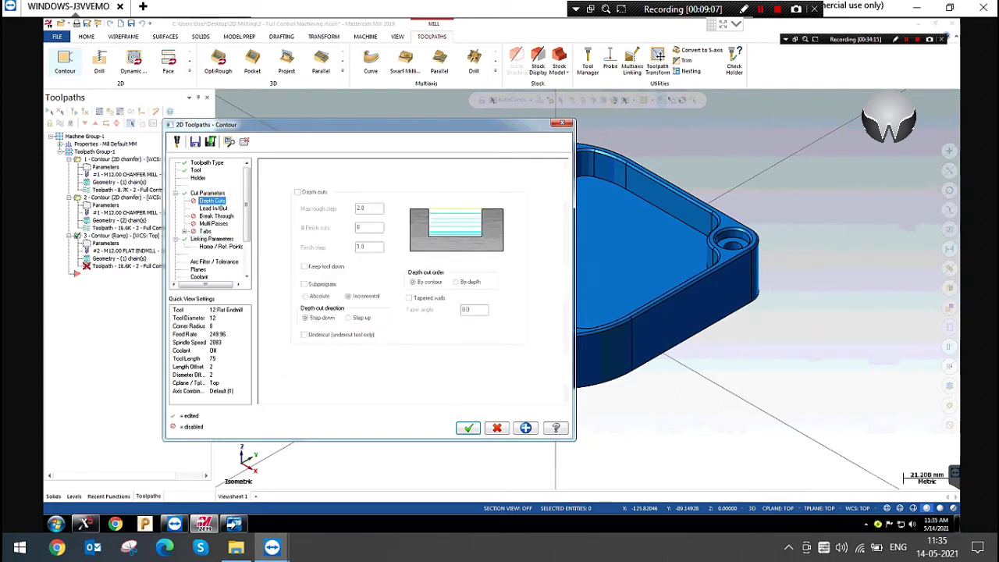
left_click(211, 193)
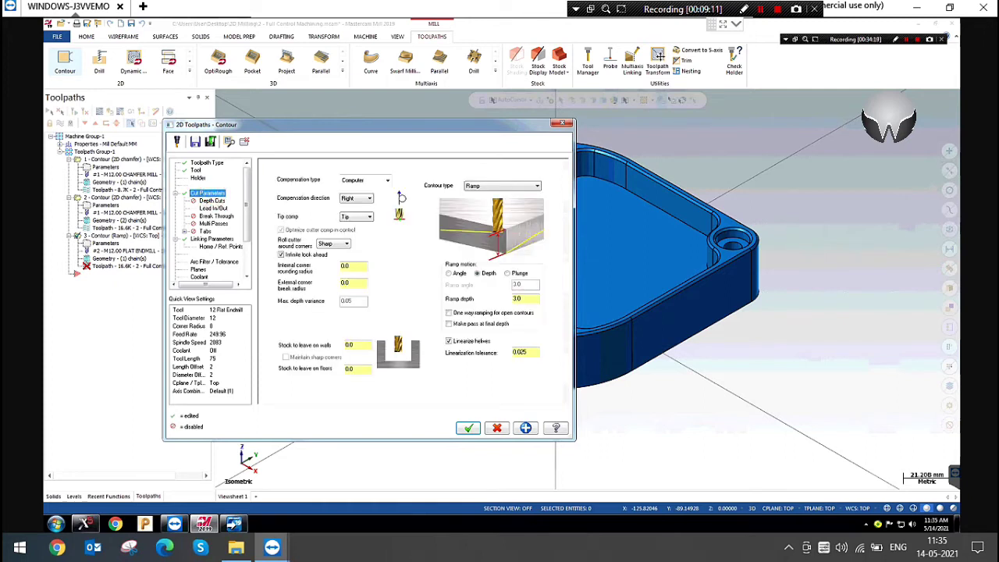
left_click(468, 428)
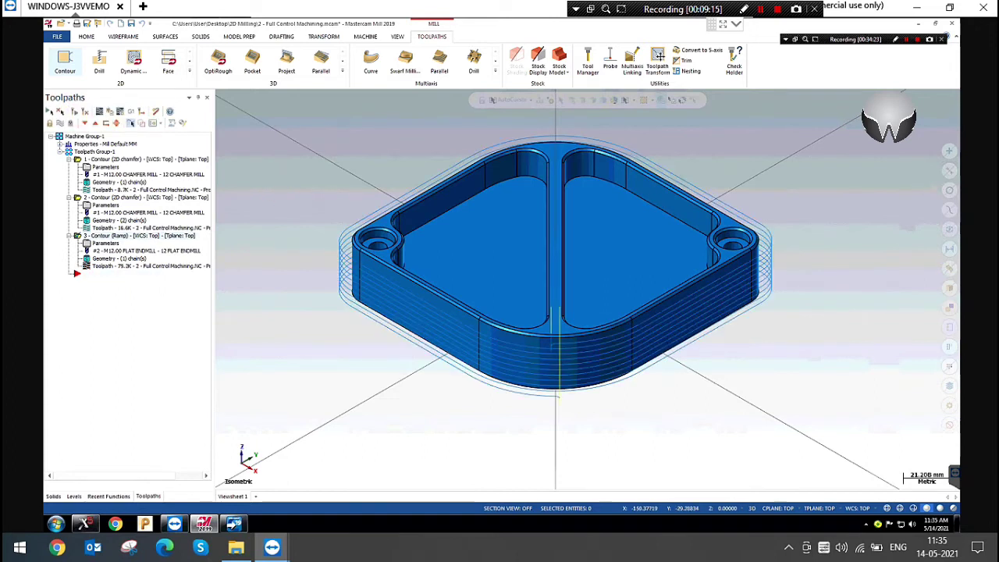
Backplot the ramp contour with expanded move details and follow the tool around the outer wall to the final retract.
left_click(99, 112)
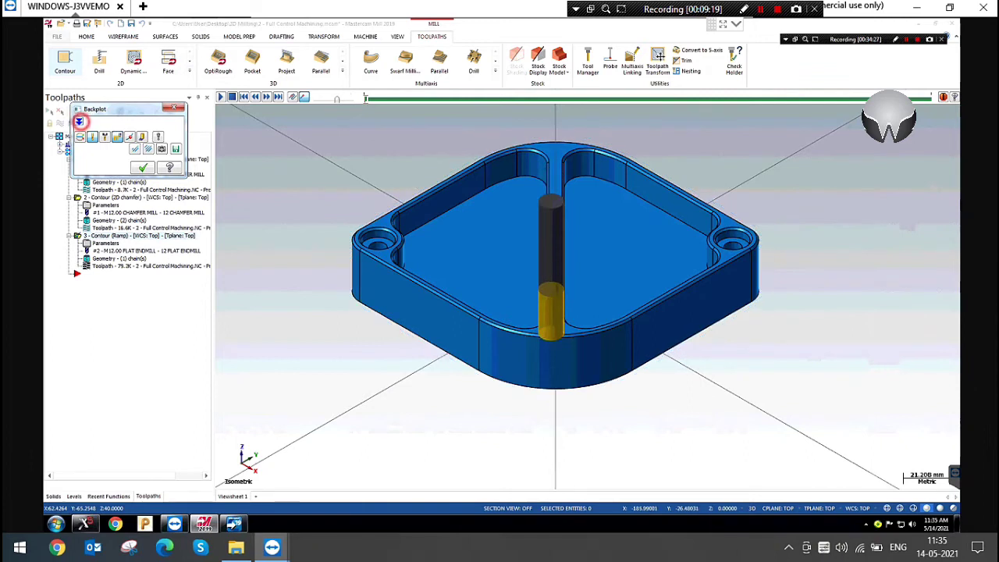
left_click(79, 122)
left_click(103, 246)
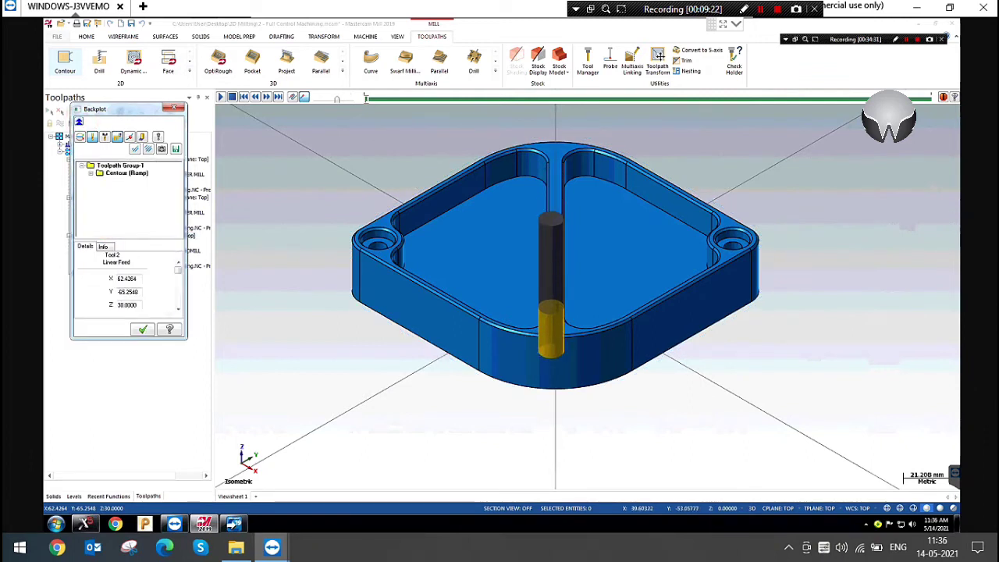
left_click_drag(110, 338, 110, 362)
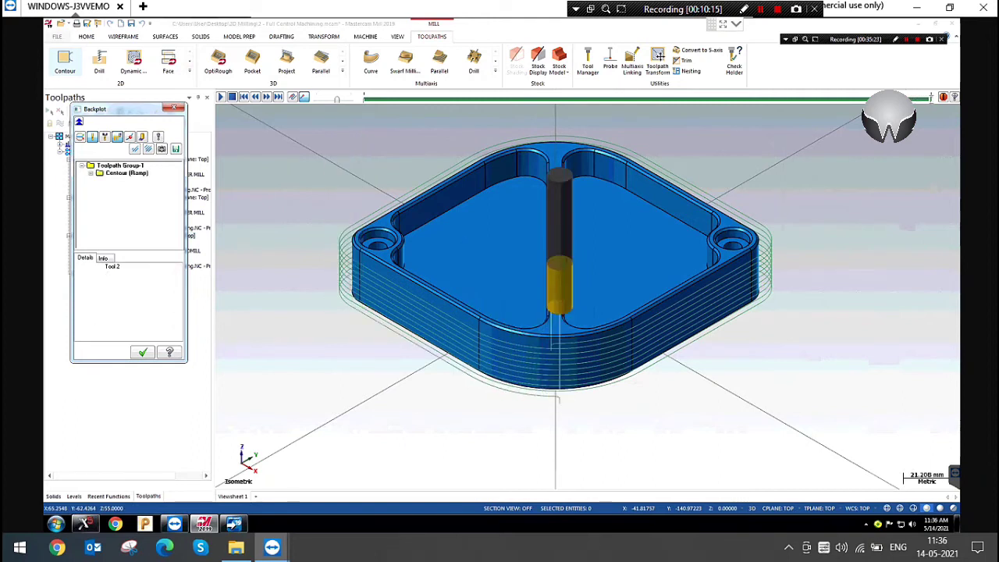
left_click(178, 107)
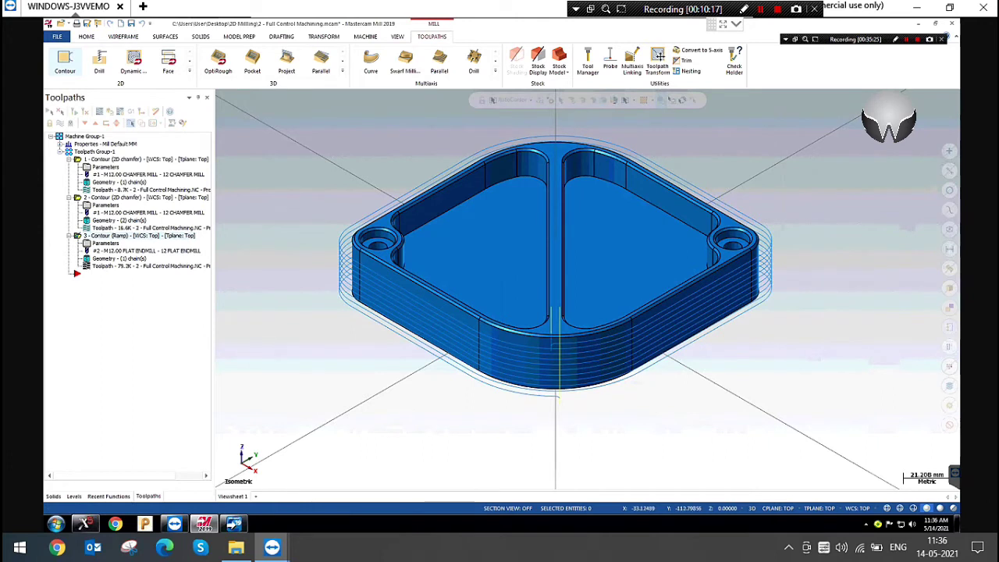
Switch the ramp contour's motion to Angle with a ramp angle of 5 and accept the parameters.
left_click(101, 242)
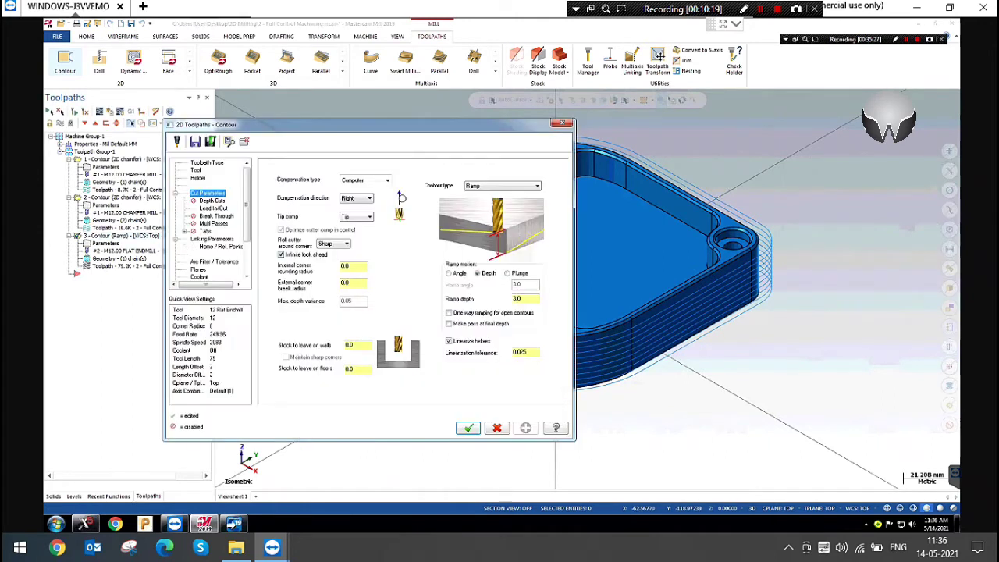
left_click(467, 274)
double_click(525, 284)
type("5")
key("Return")
left_click(525, 428)
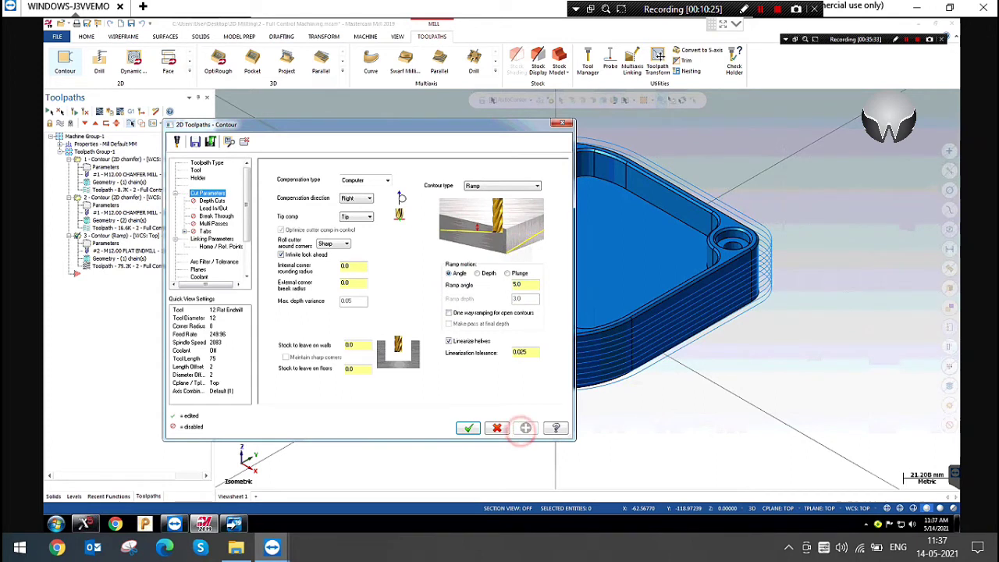
left_click(466, 428)
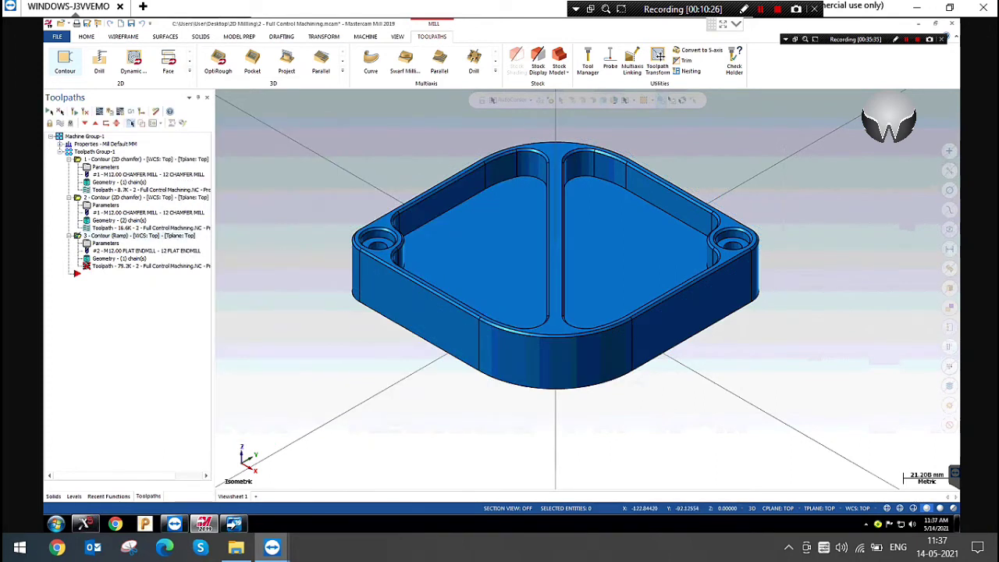
Change the ramp contour's motion to Plunge and accept the parameters.
middle_click_drag(587, 289, 587, 289)
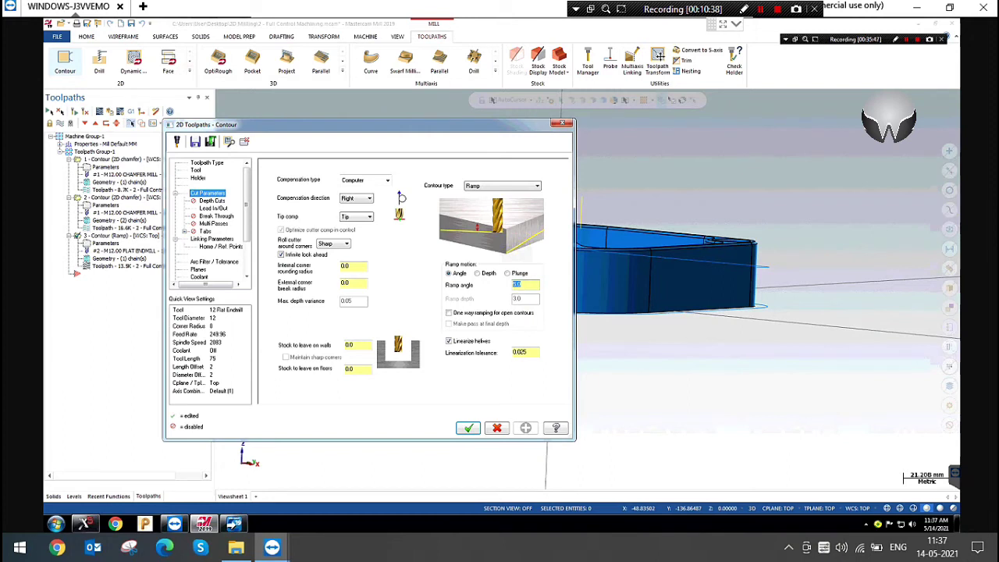
left_click(508, 273)
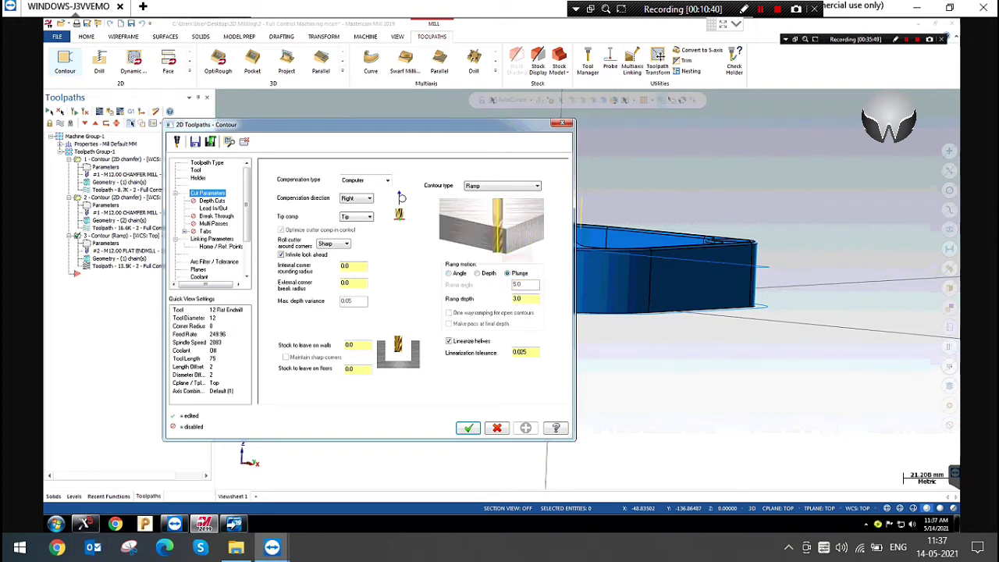
left_click(468, 428)
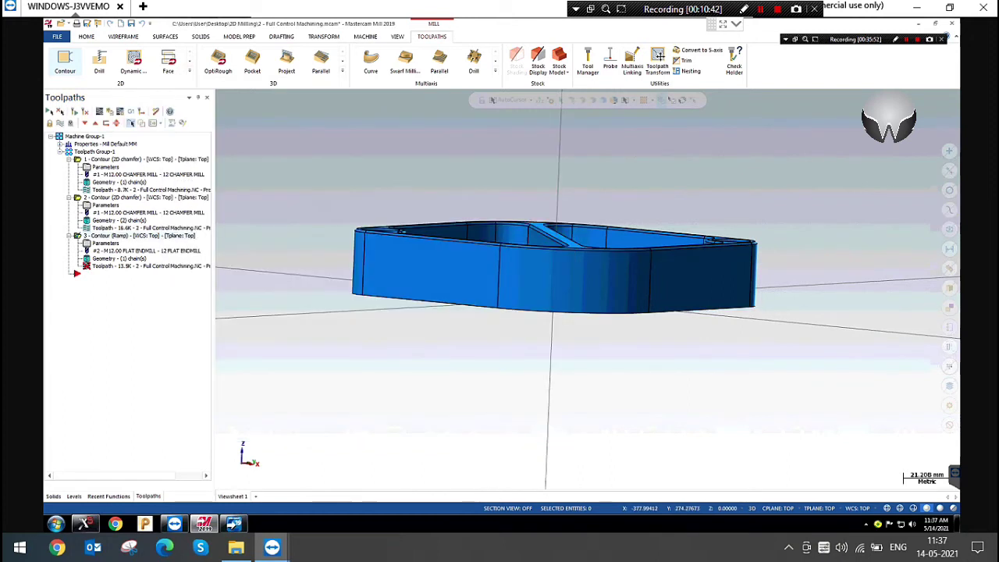
Backplot the ramp contour with plunge motion, follow the tool around the outer wall, and close the backplot.
middle_click_drag(420, 292, 410, 340)
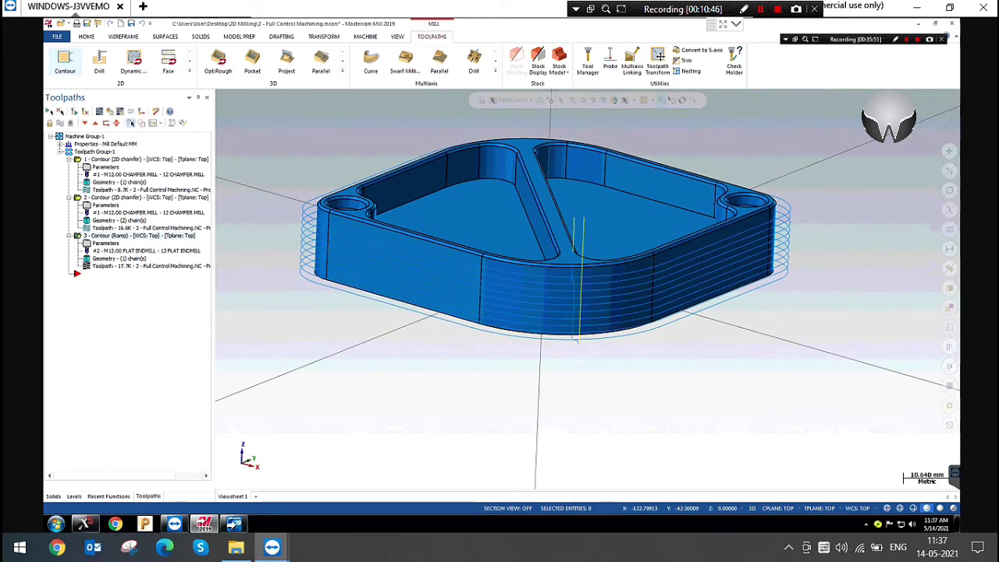
left_click(100, 110)
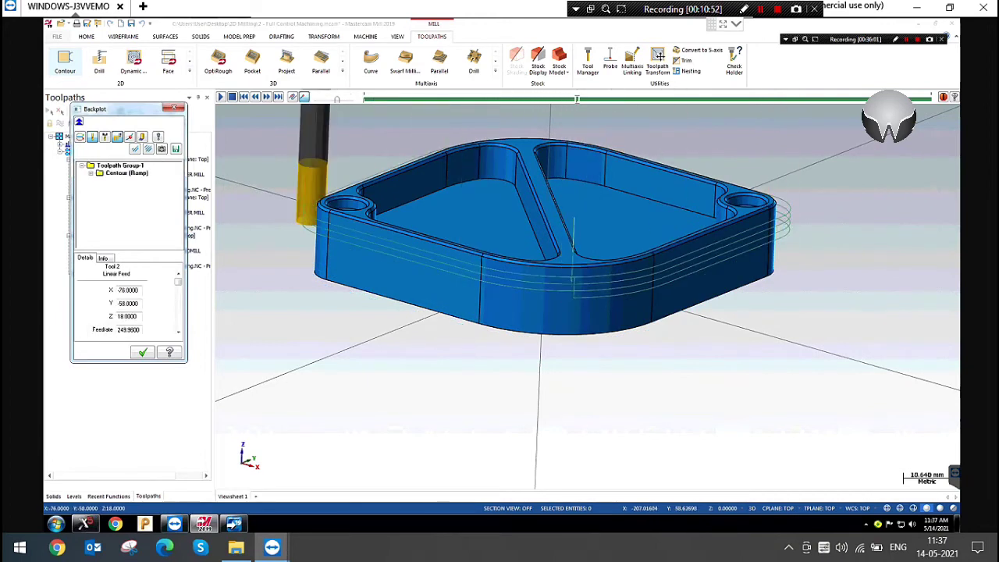
left_click(179, 108)
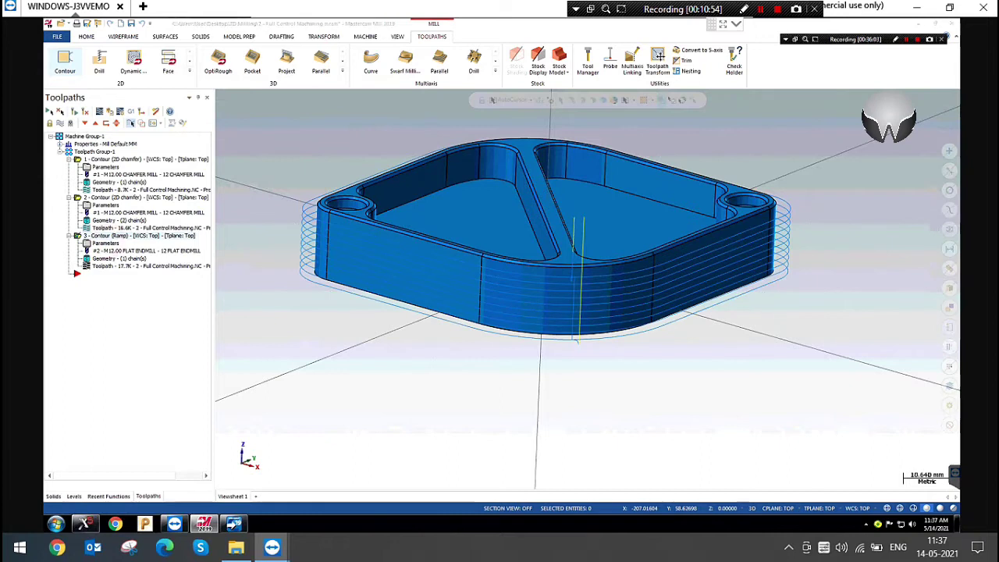
Set the ramp contour's motion to Depth with a ramp depth of 3, enable a pass at final depth, and regenerate the toolpath.
left_click(95, 246)
left_click(462, 274)
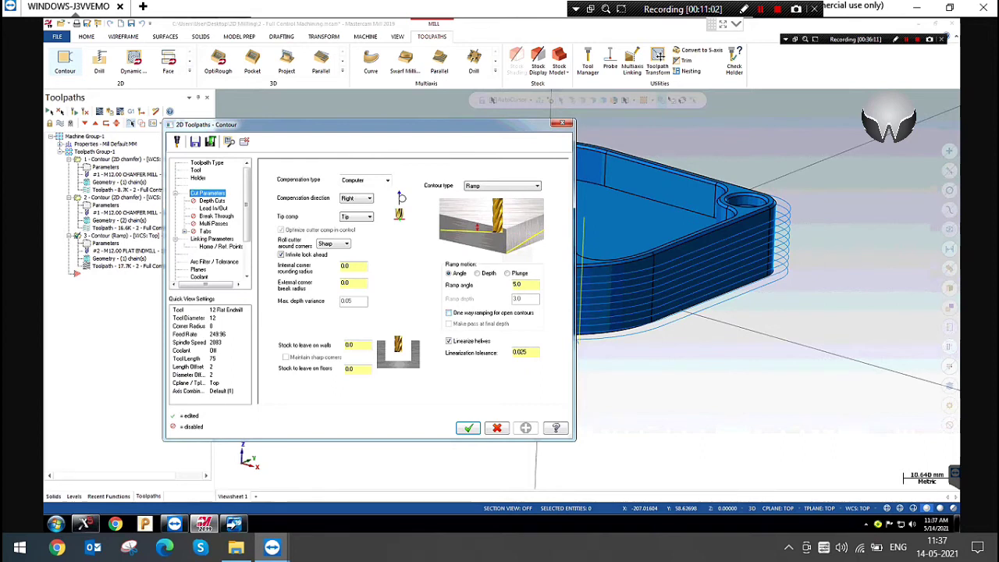
left_click(535, 298)
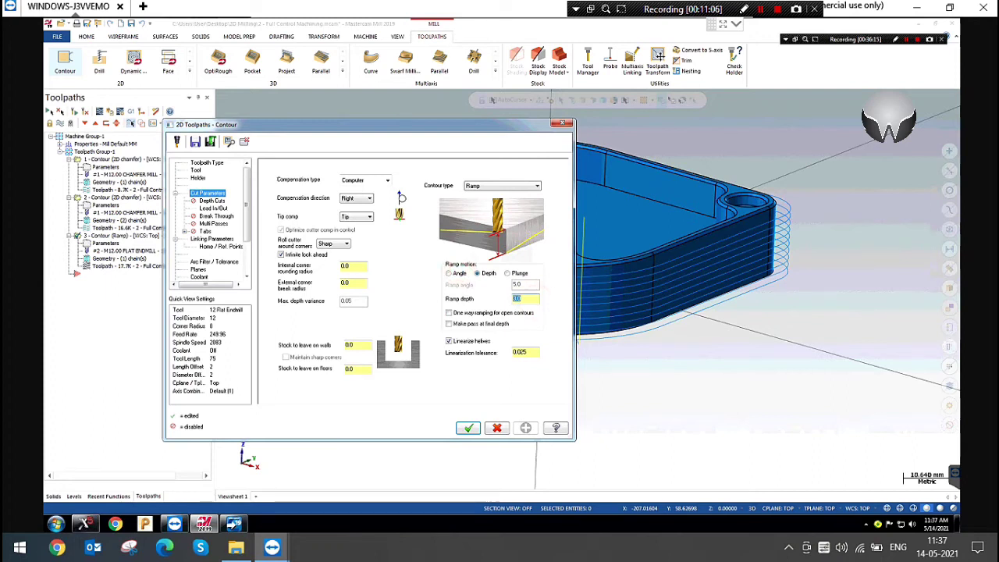
left_click(451, 274)
double_click(529, 284)
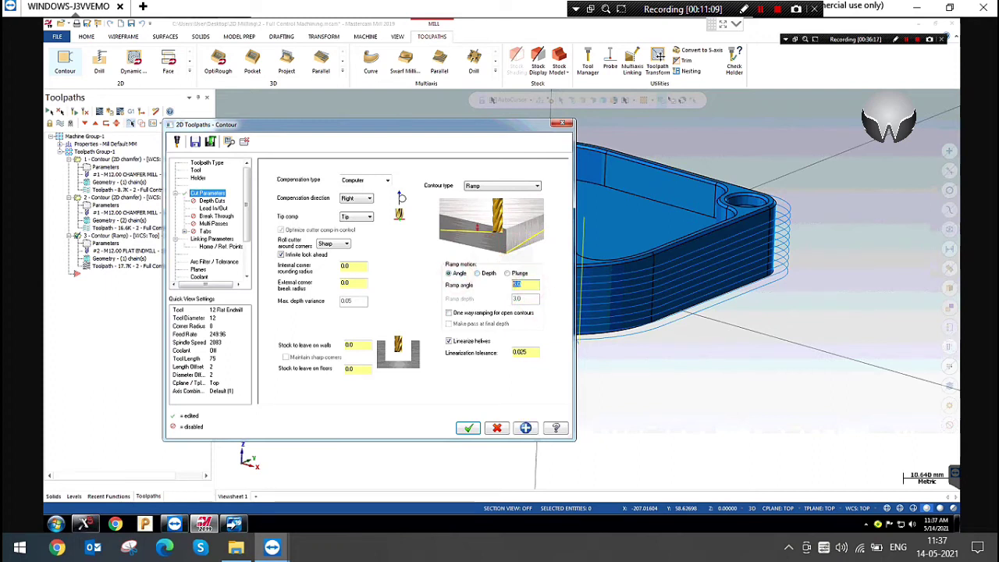
left_click(486, 273)
double_click(528, 298)
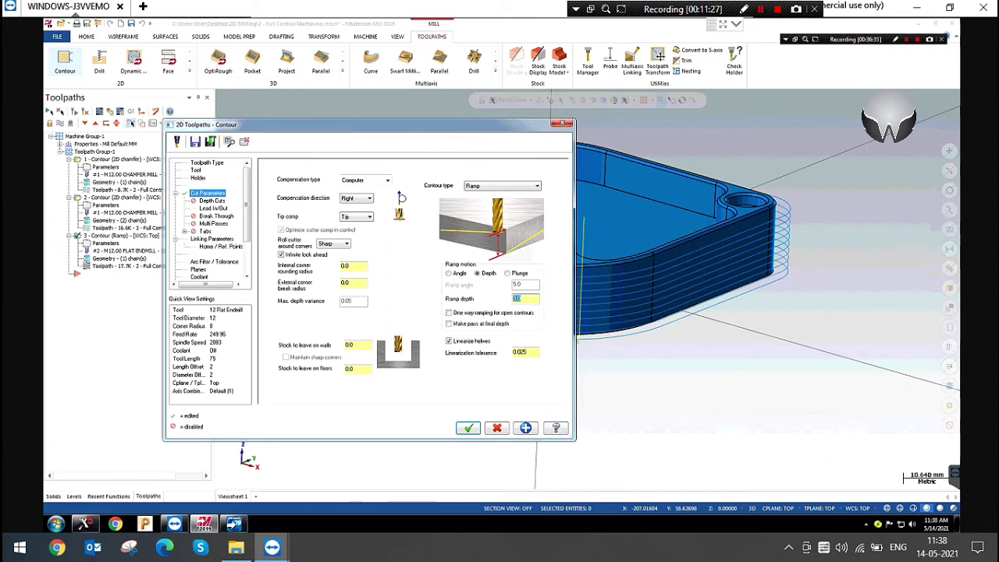
left_click(450, 323)
left_click(468, 428)
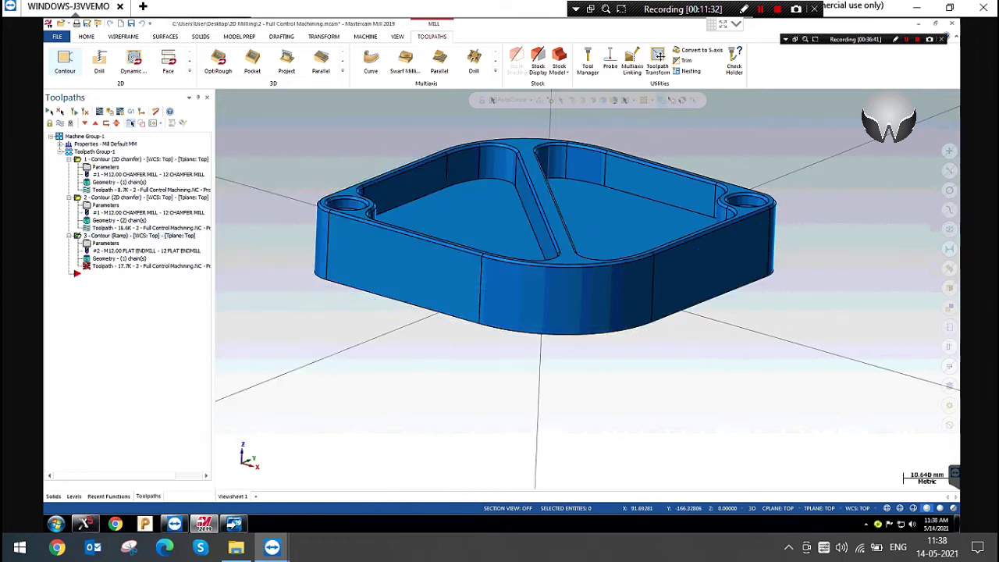
left_click(74, 112)
left_click(348, 380)
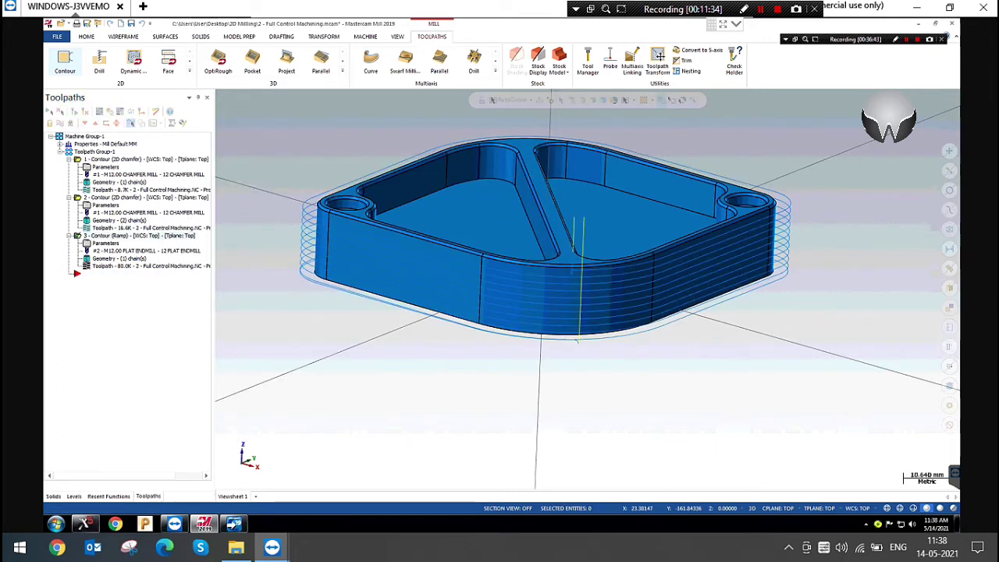
Examine the final-depth pass along the part's lower outer edge and review the ramp contour's cut parameters.
scroll(328, 322, "up", 1)
scroll(263, 247, "up", 6)
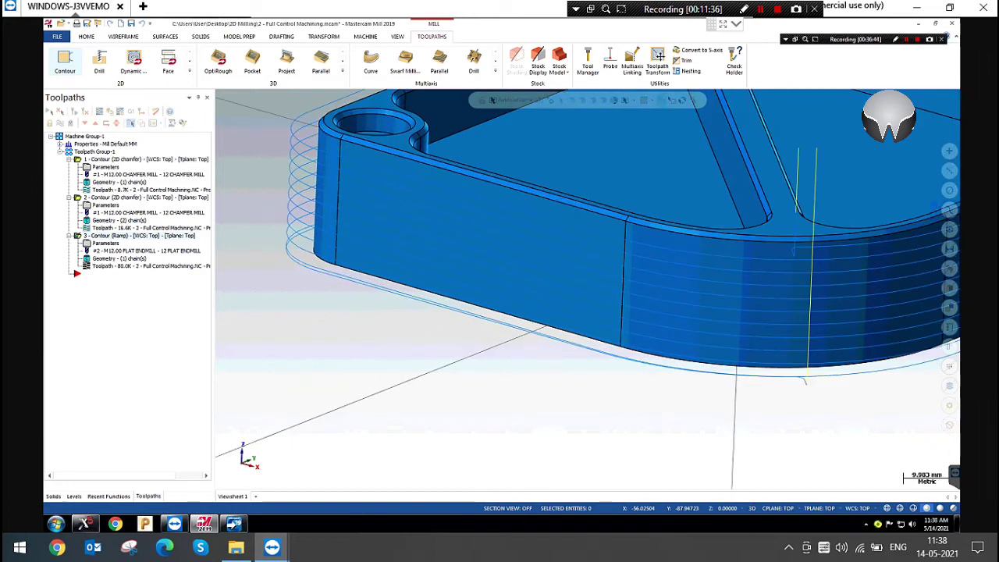
scroll(264, 247, "up", 3)
left_click_drag(263, 246, 331, 292)
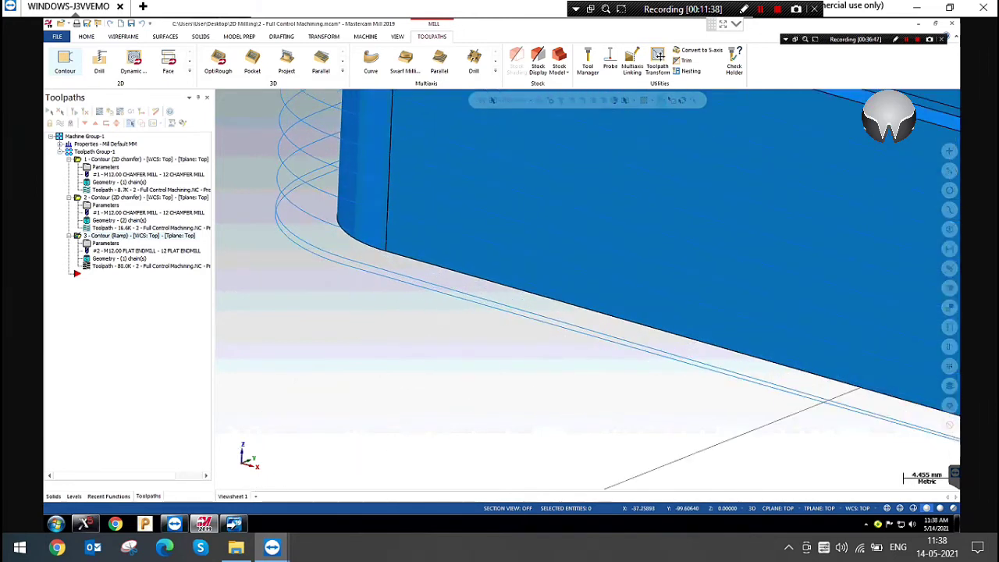
scroll(367, 367, "down", 4)
scroll(658, 394, "down", 5)
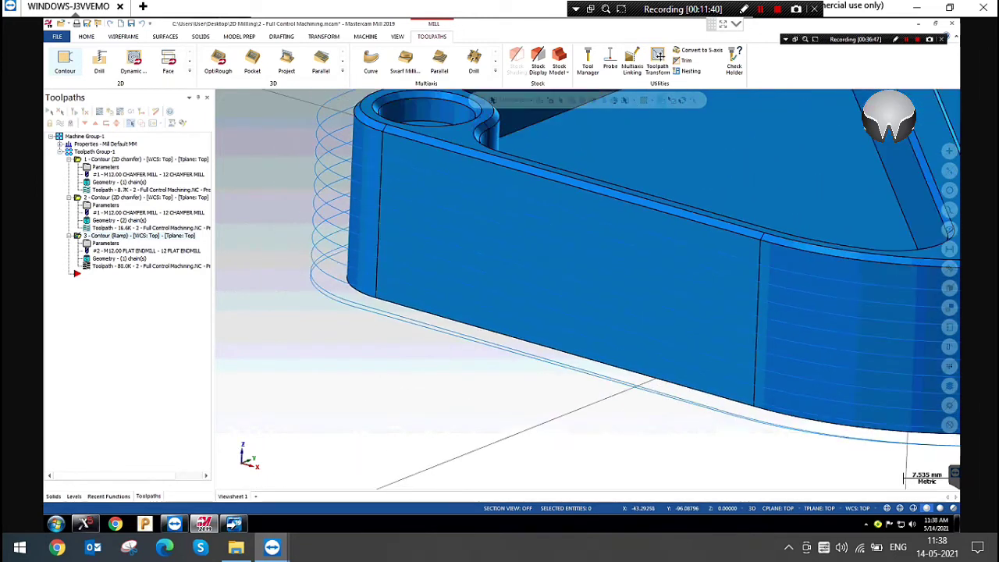
middle_click_drag(588, 288, 588, 289)
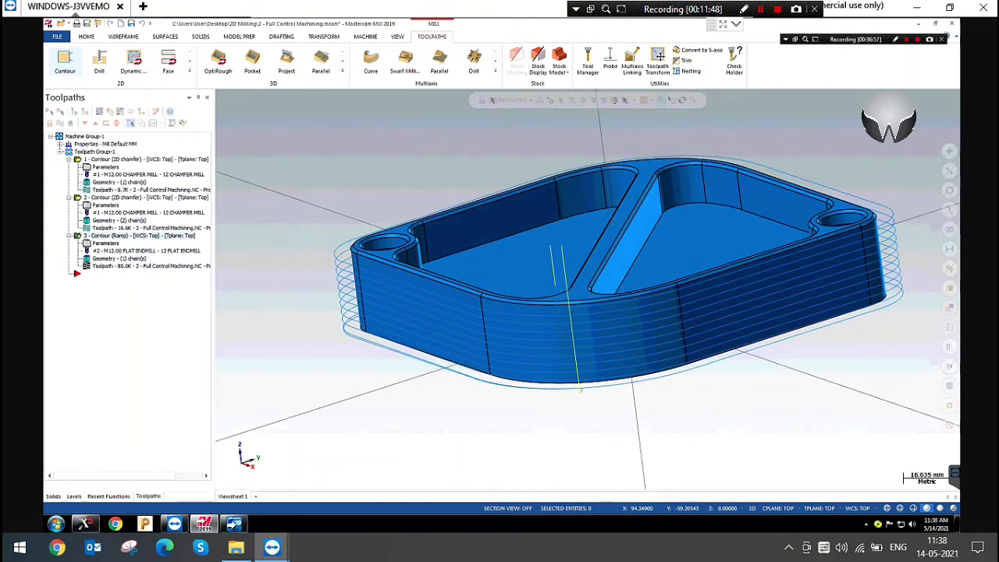
scroll(101, 243, "up", 1)
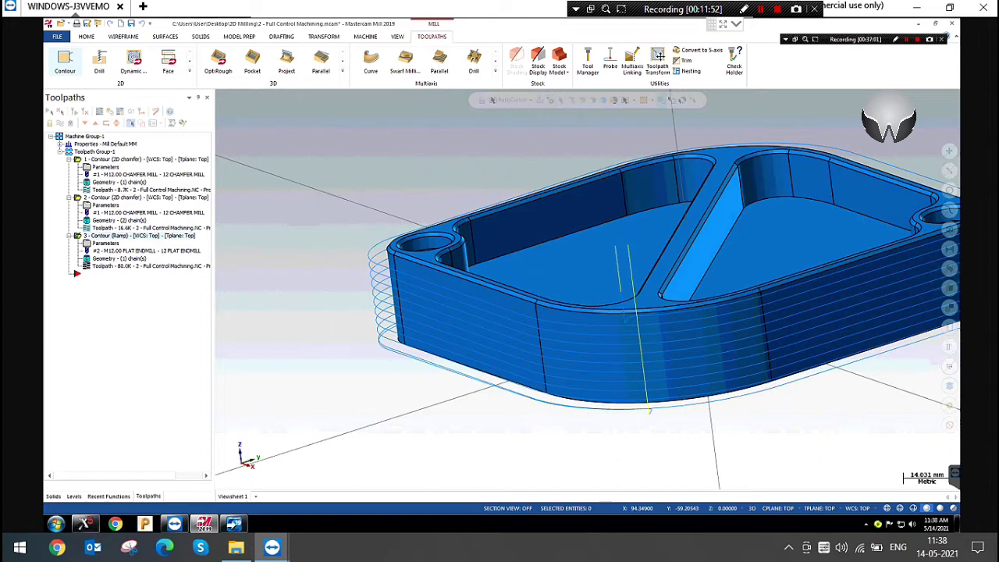
left_click(105, 244)
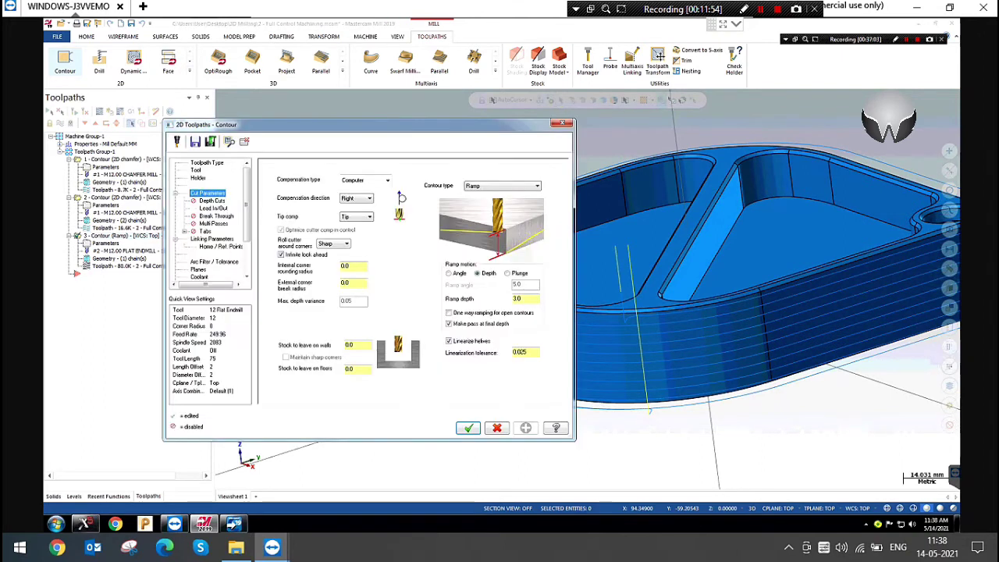
left_click(560, 123)
In the top view, draw a rectangle about 105 by 81 mm beside the part and delete its lower horizontal line.
right_click(331, 130)
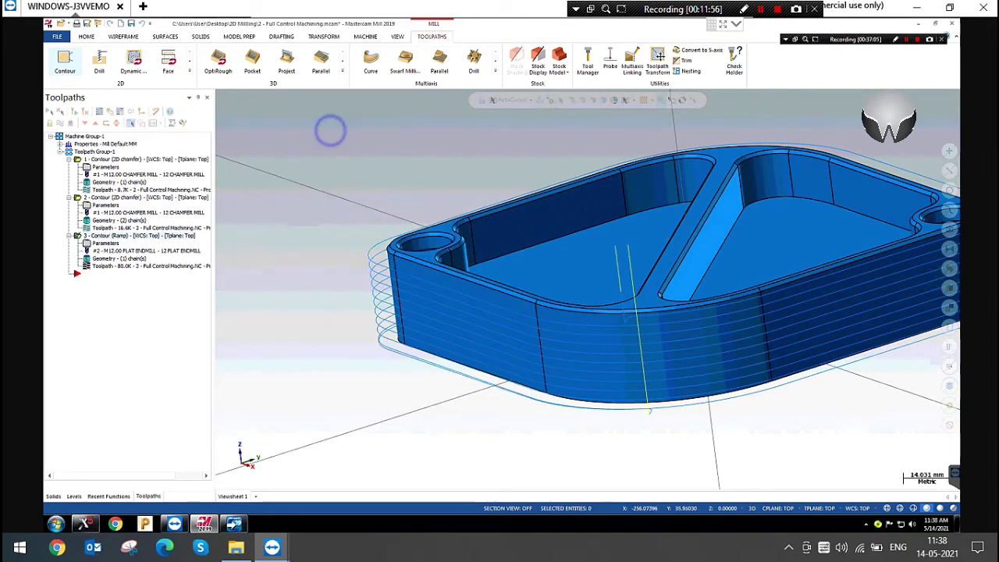
left_click(356, 181)
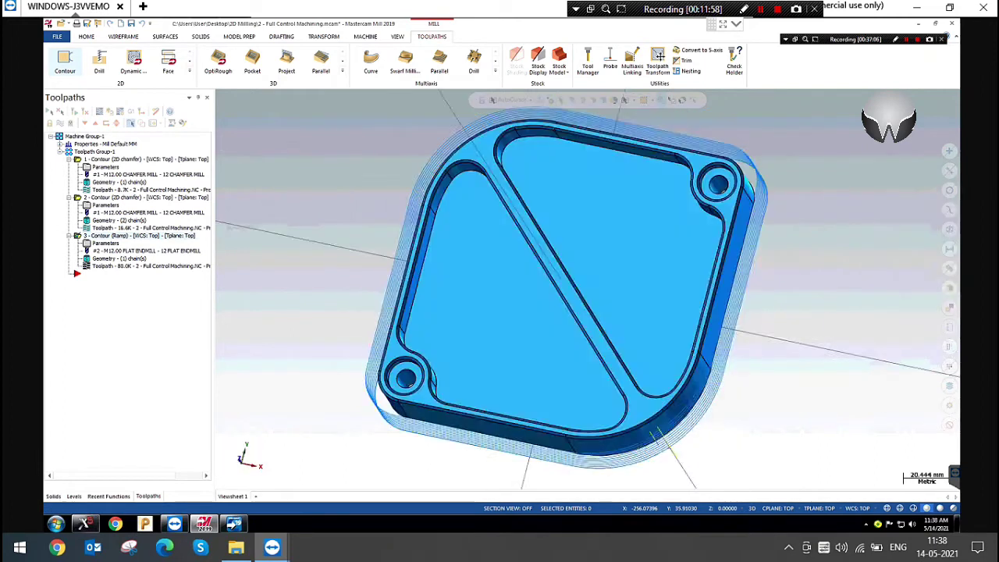
left_click(123, 36)
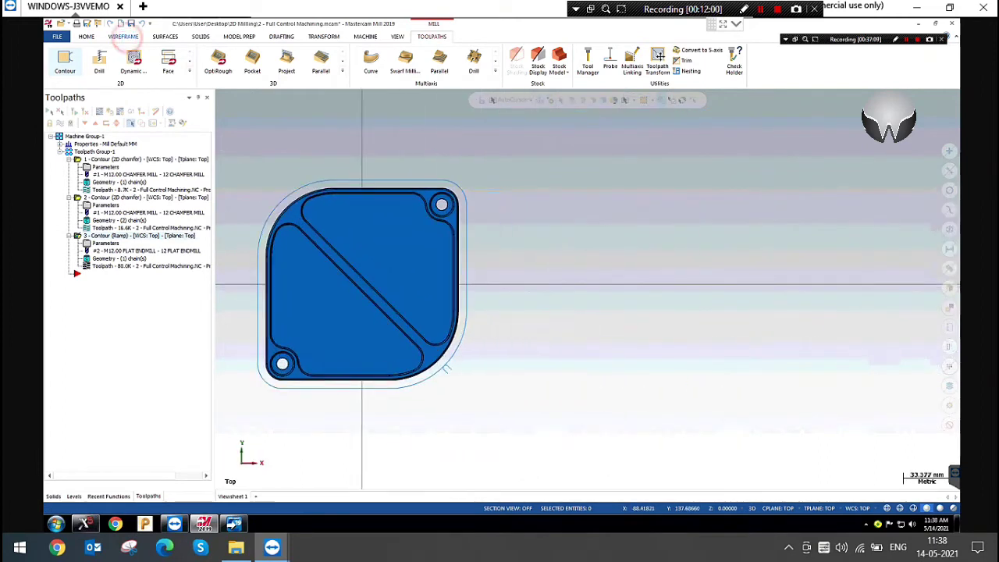
left_click(328, 56)
left_click(663, 305)
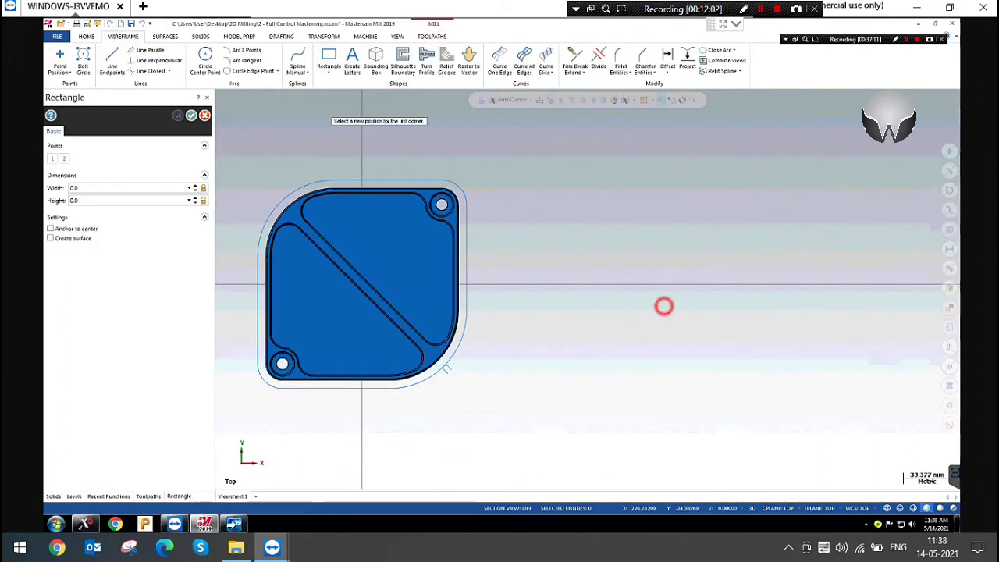
left_click(807, 195)
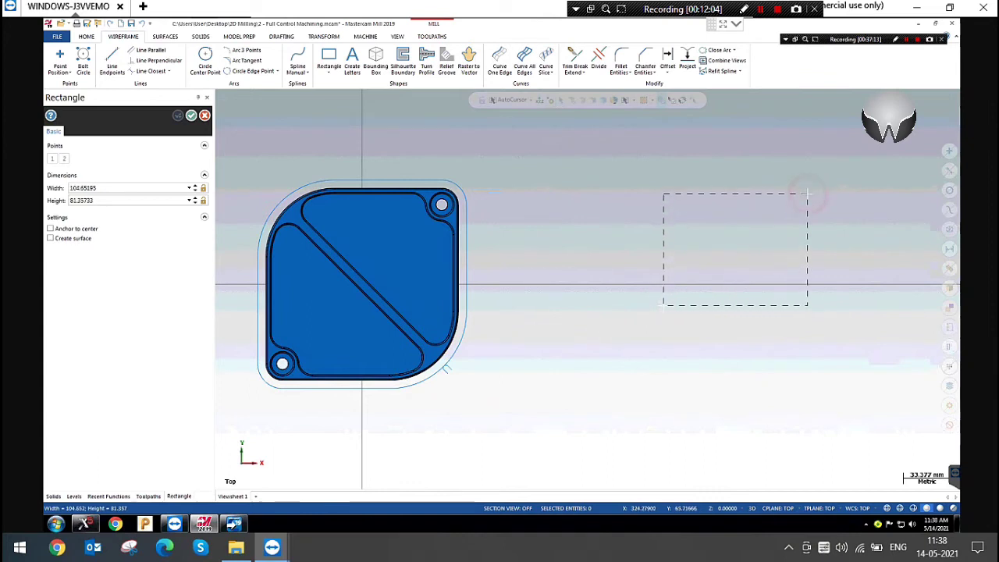
left_click(191, 116)
left_click(680, 305)
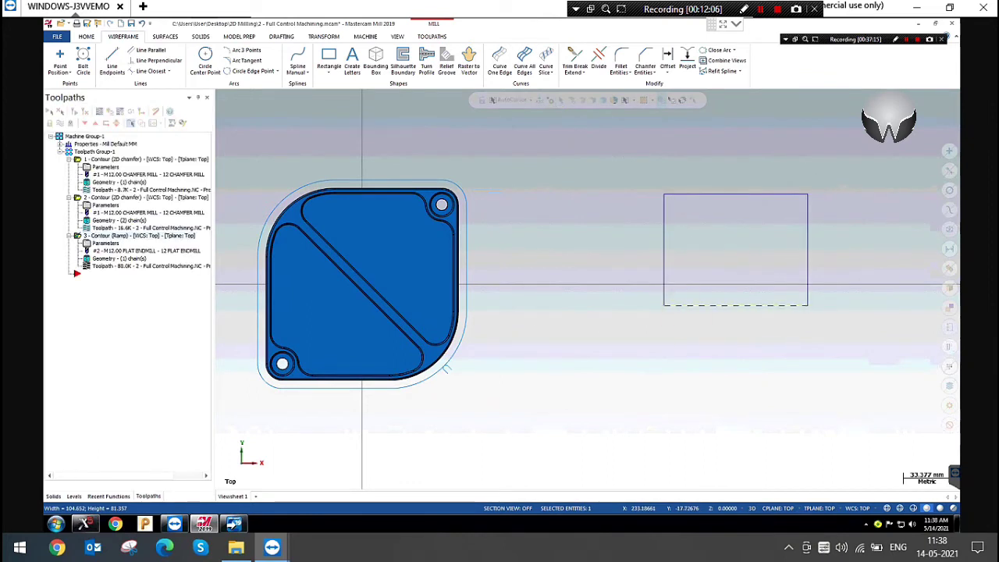
View the open profile isometrically, then copy the ramp contour operation and paste it as a fourth operation.
scroll(292, 398, "down", 2)
right_click(768, 216)
left_click(803, 300)
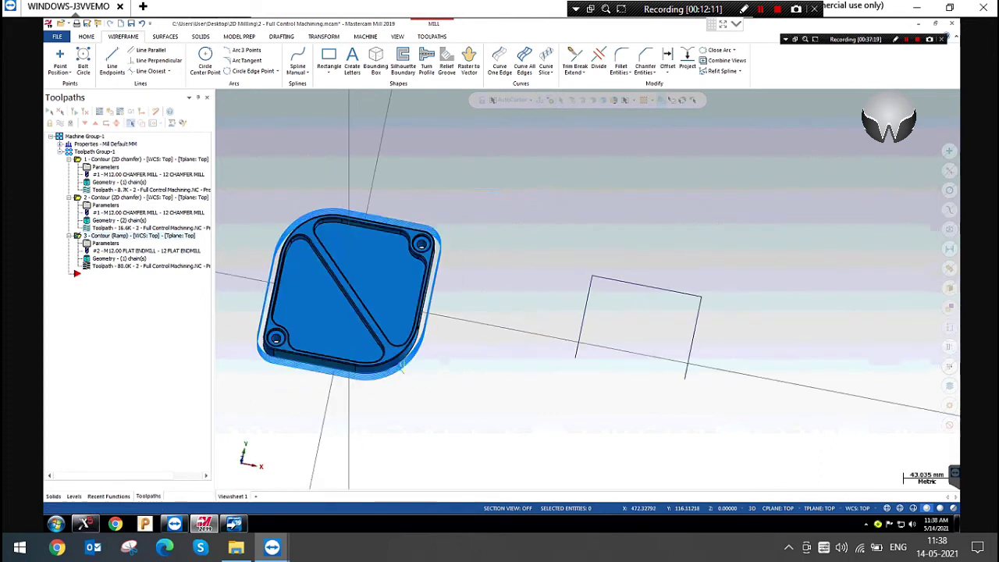
scroll(470, 240, "down", 18)
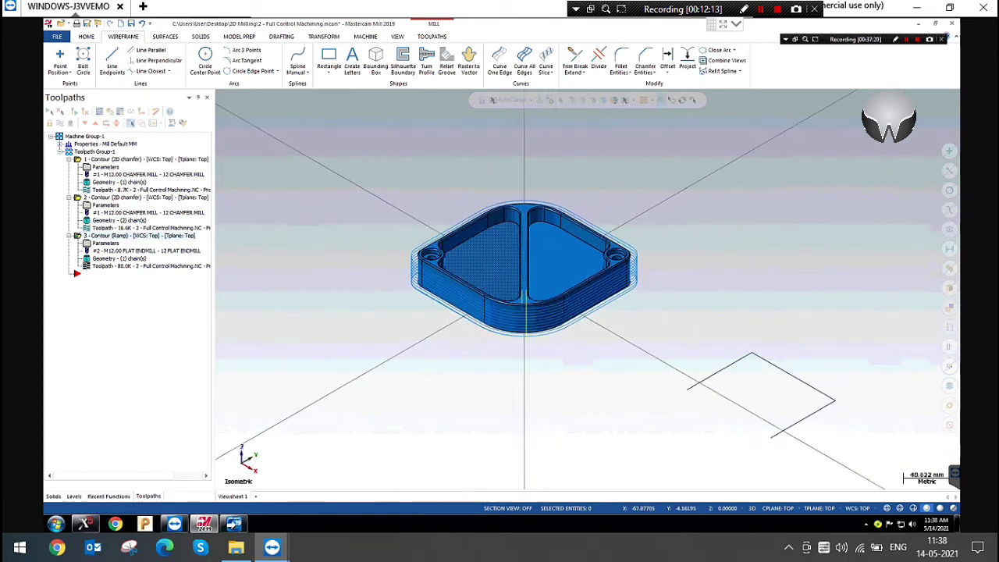
scroll(648, 356, "up", 9)
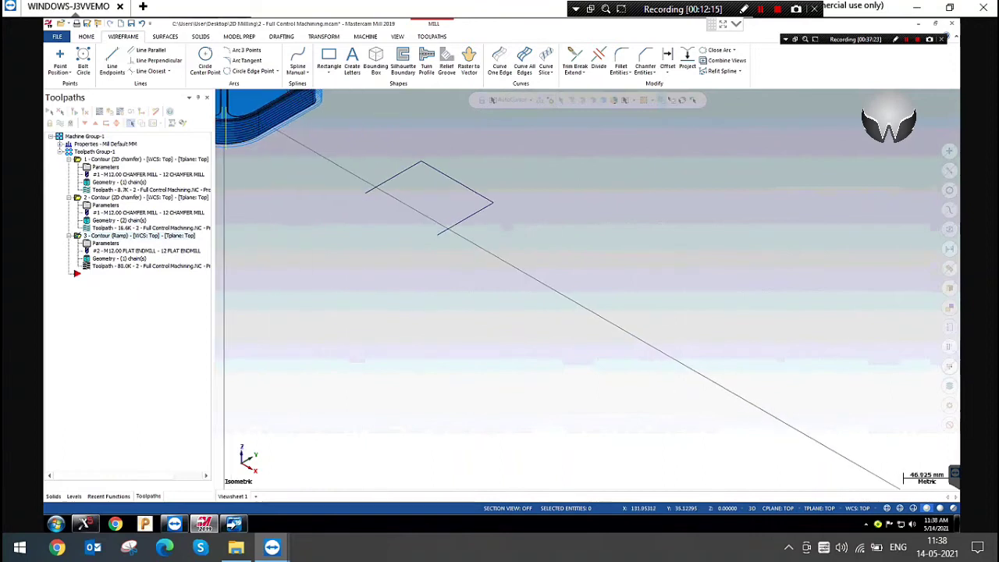
scroll(340, 139, "up", 2)
right_click(117, 235)
left_click(135, 322)
right_click(117, 237)
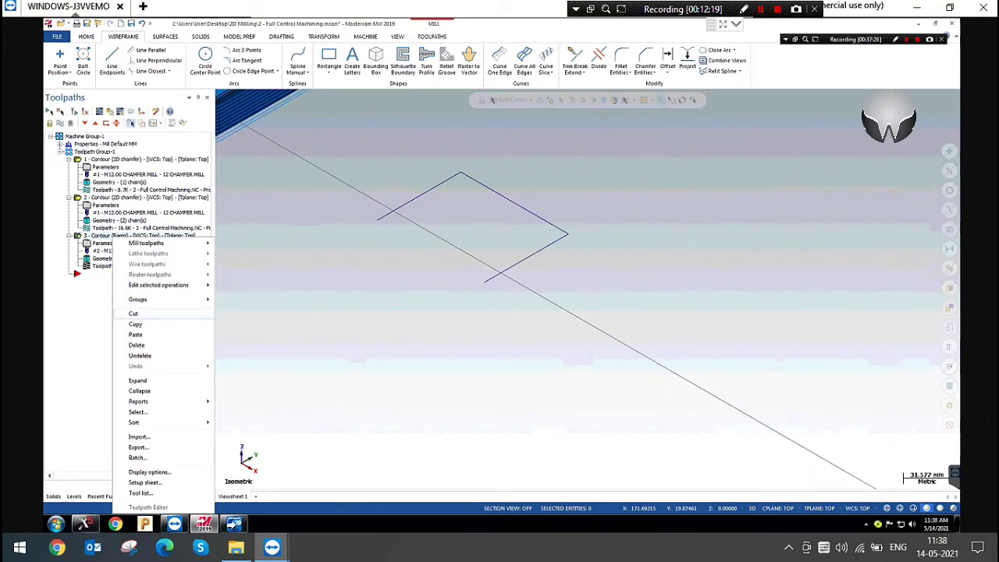
left_click(135, 334)
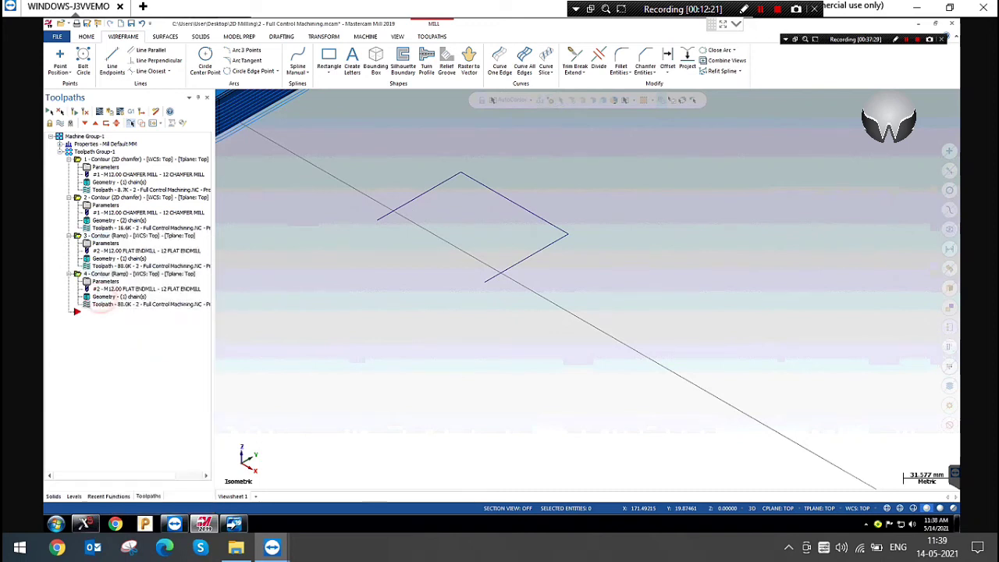
Rechain the copied ramp contour to the open three-sided profile, switch the chain to its outer side, and regenerate the toolpath.
left_click(101, 297)
right_click(144, 164)
left_click(178, 193)
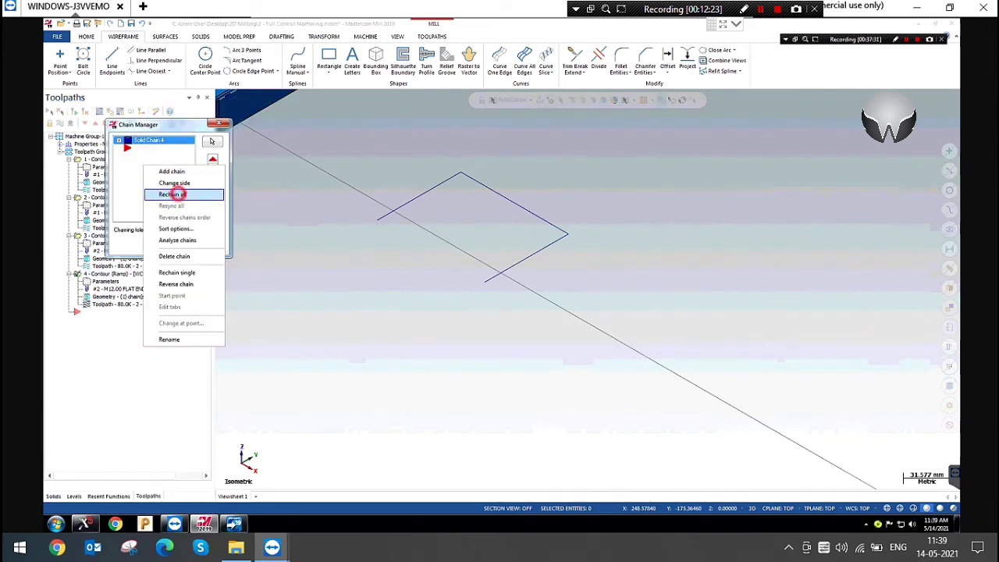
left_click(397, 214)
left_click(121, 343)
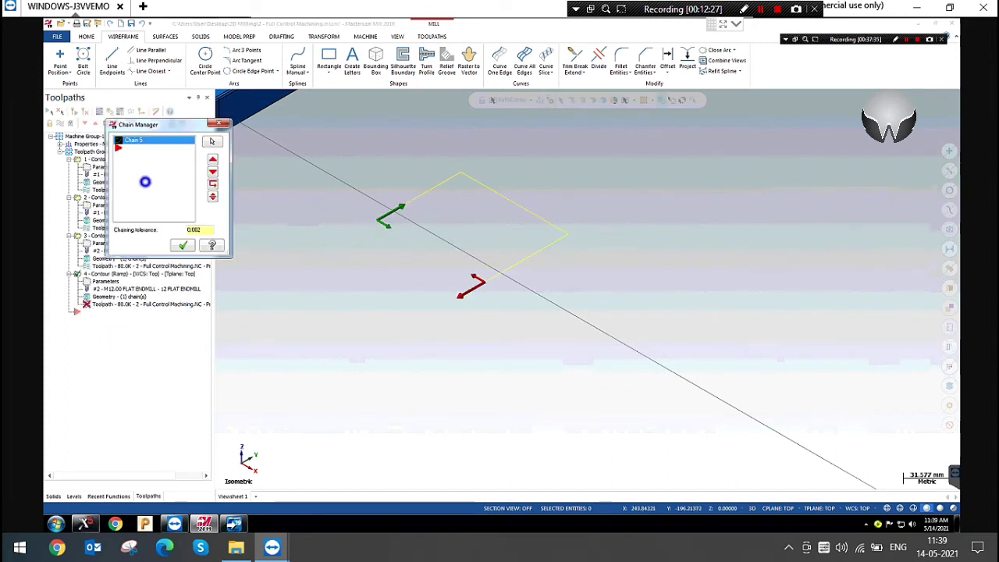
right_click(145, 182)
left_click(173, 201)
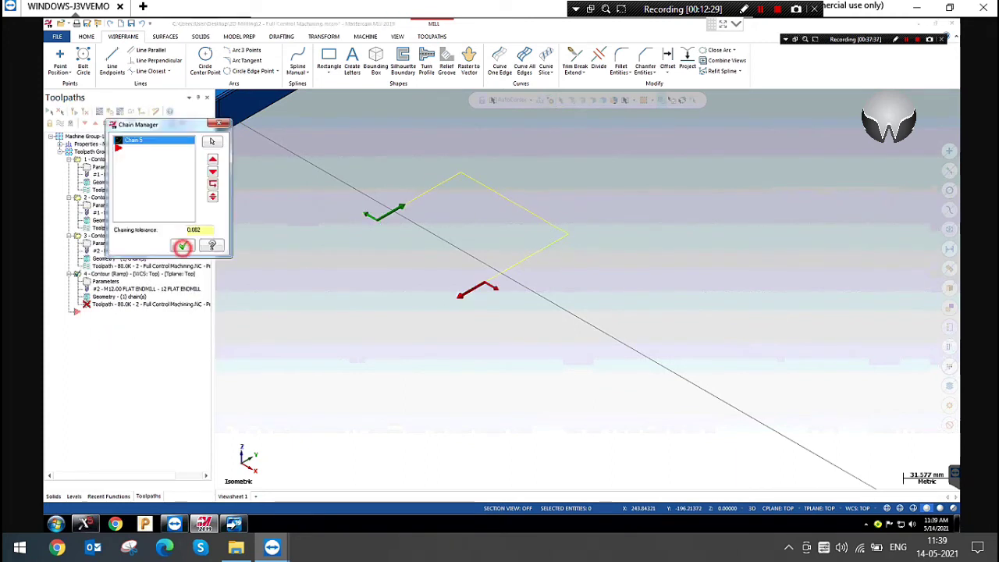
left_click(182, 246)
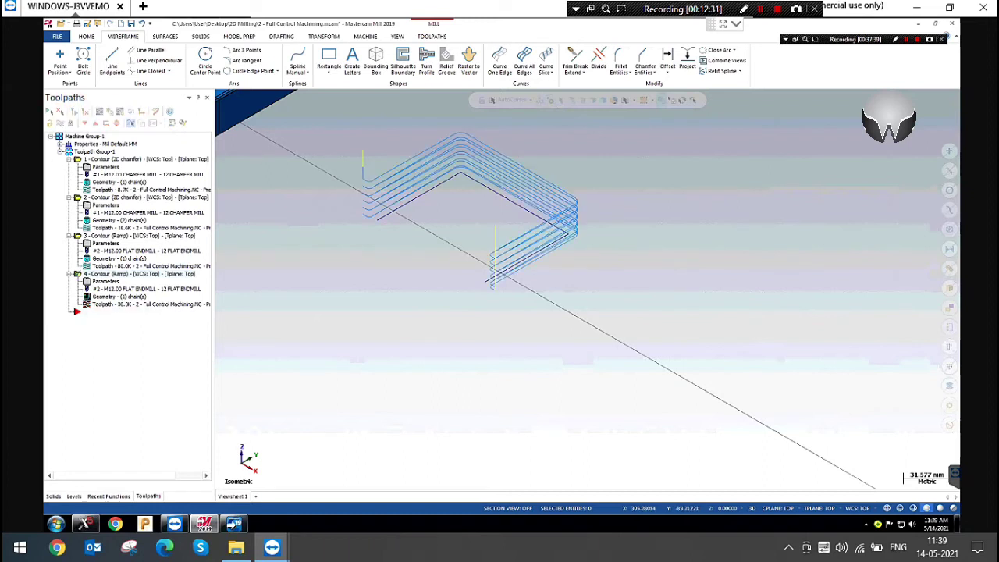
Backplot the fourth ramp contour operation and examine how the tool ramps back and forth along the open profile.
scroll(407, 253, "up", 2)
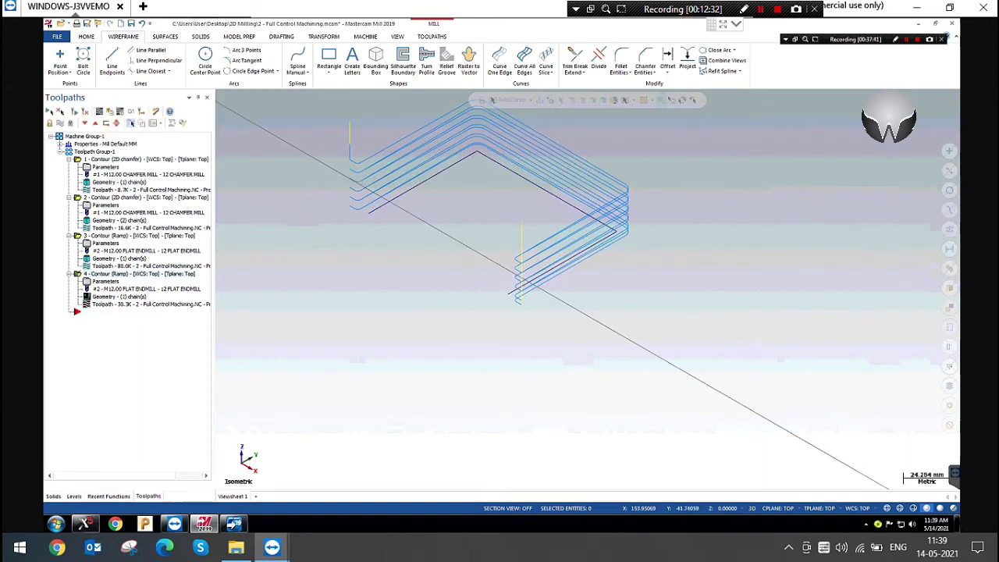
left_click(99, 112)
key("r")
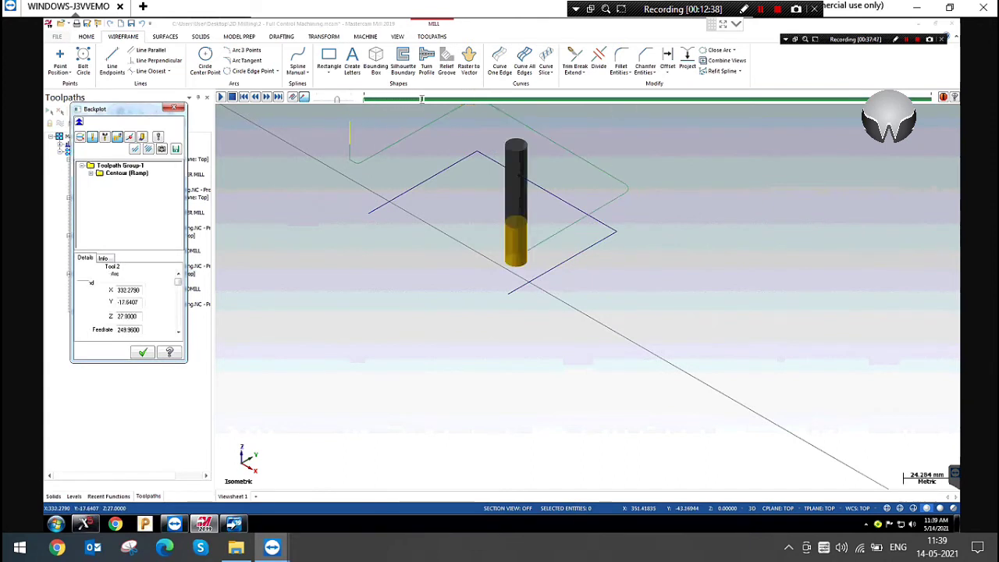
scroll(525, 263, "up", 4)
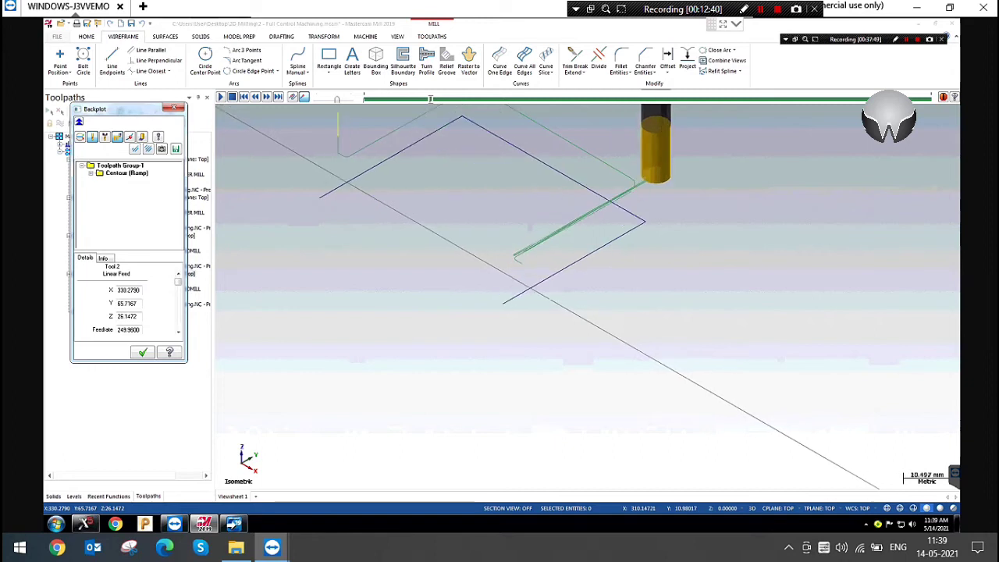
scroll(535, 262, "up", 2)
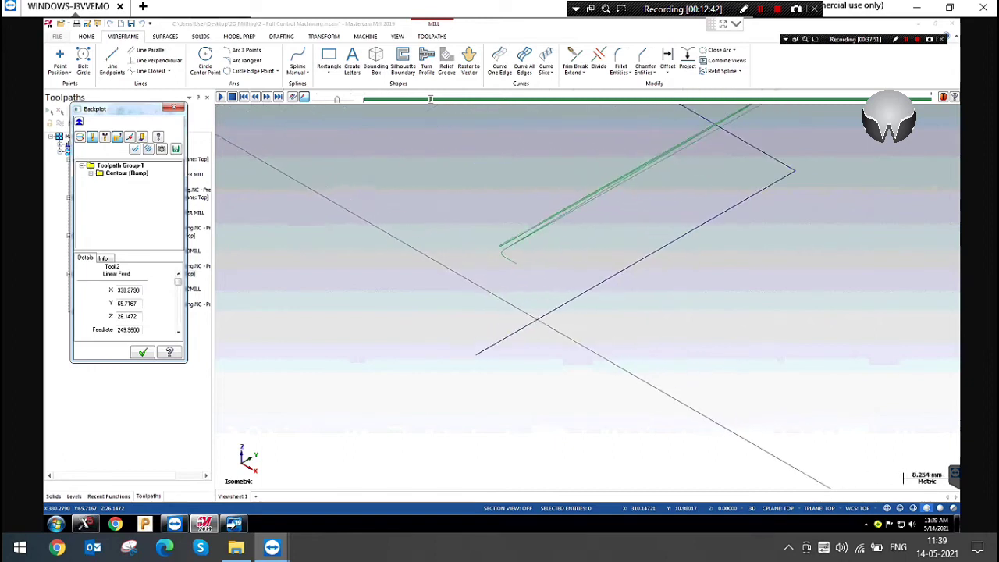
scroll(468, 234, "down", 3)
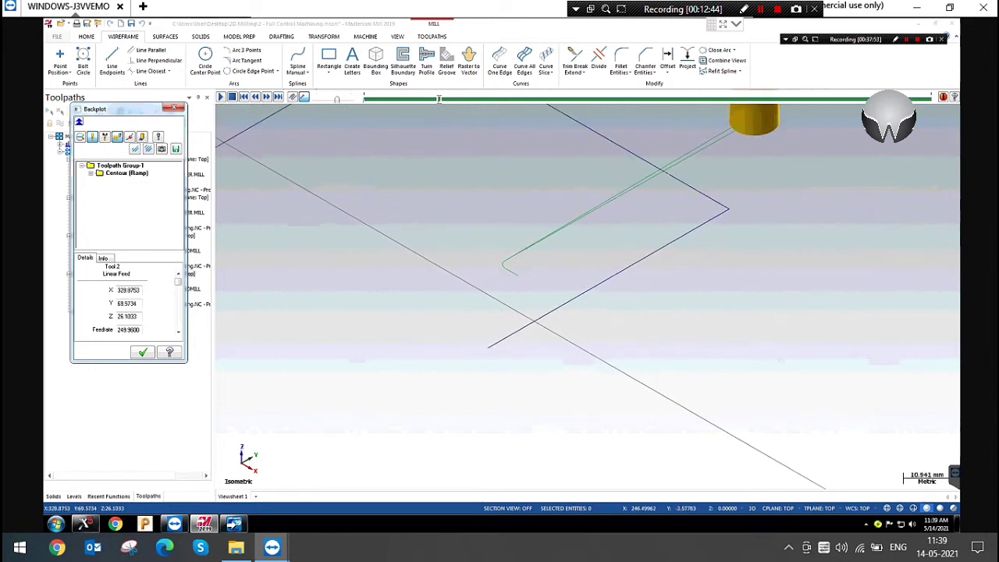
left_click(175, 107)
scroll(579, 355, "down", 1)
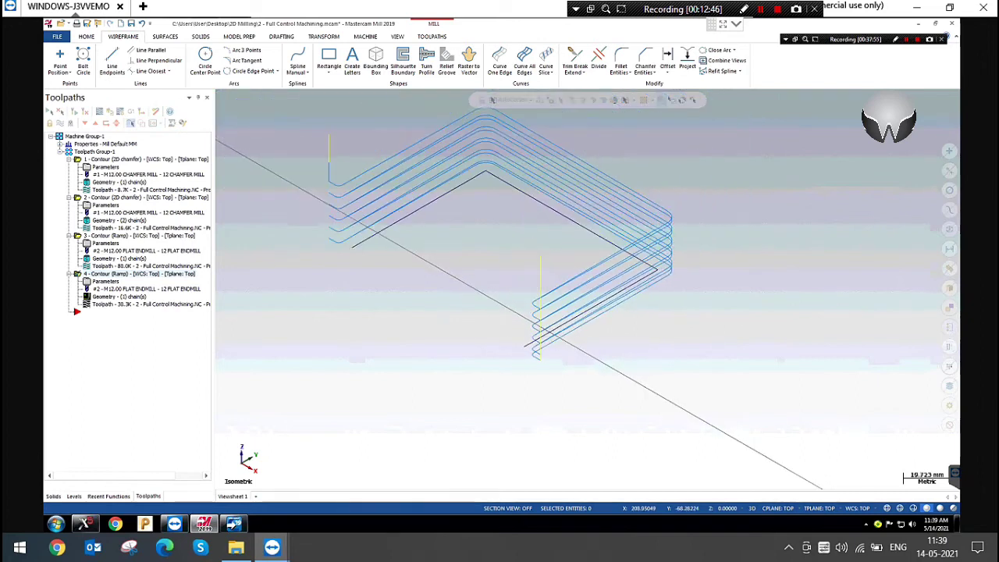
Enable one-way ramping for open contours in the fourth operation's cut parameters and regenerate its toolpath.
left_click(106, 281)
left_click(469, 314)
left_click(469, 428)
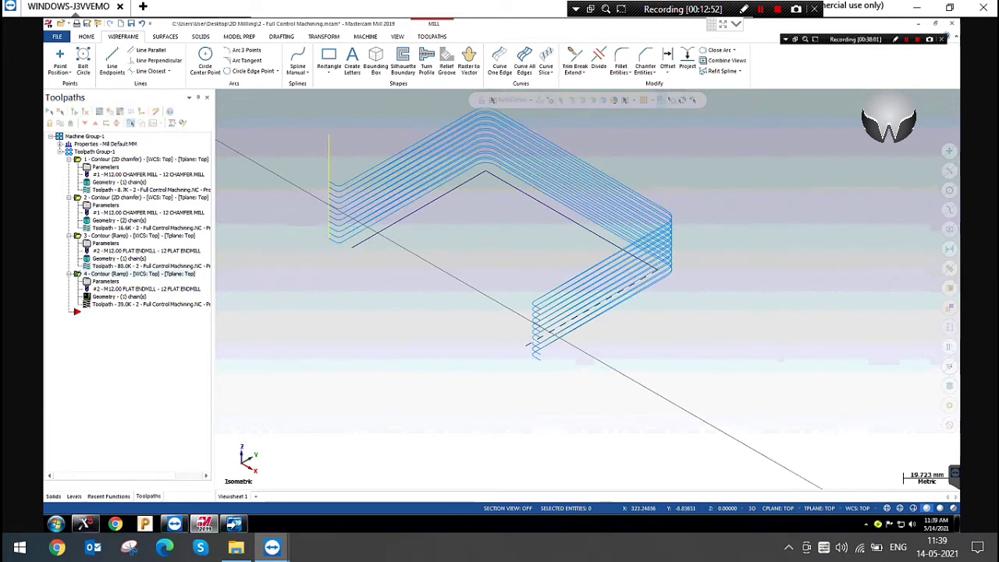
Backplot the one-way ramp toolpath on the open profile and step through several of its passes.
left_click(99, 112)
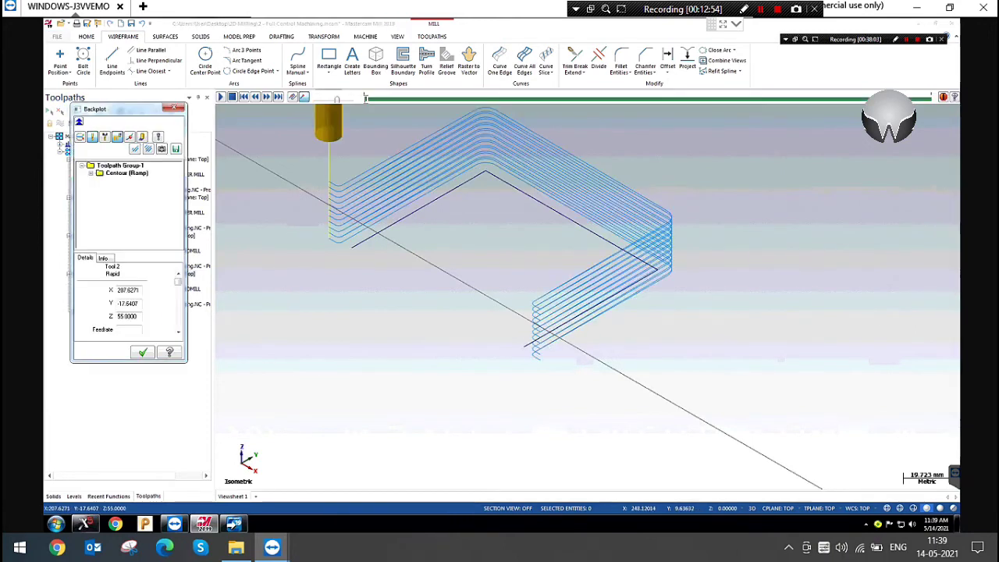
left_click_drag(367, 99, 586, 99)
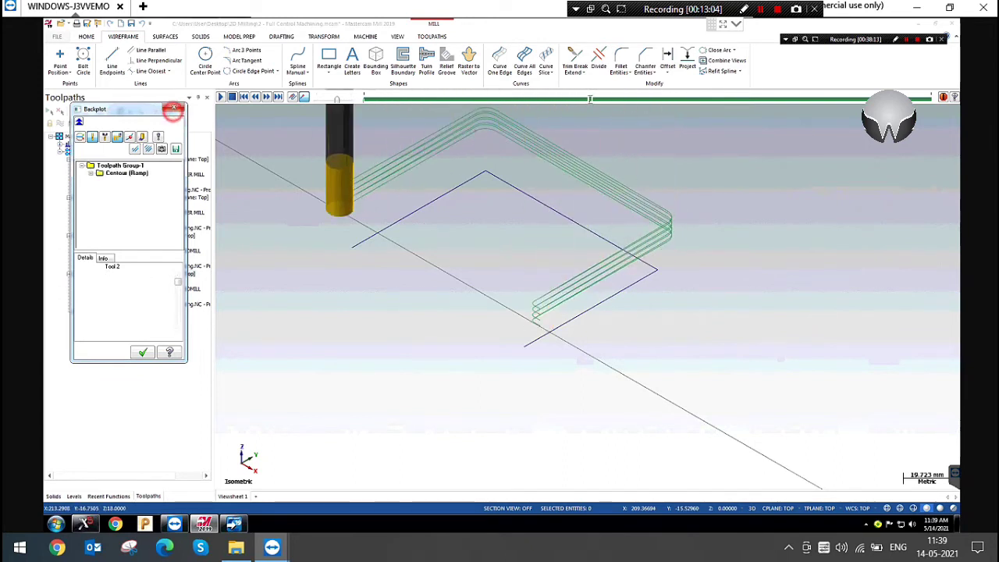
left_click(173, 108)
Set the fourth operation's helix linearization tolerance to 0.01 and regenerate its toolpath.
left_click(105, 281)
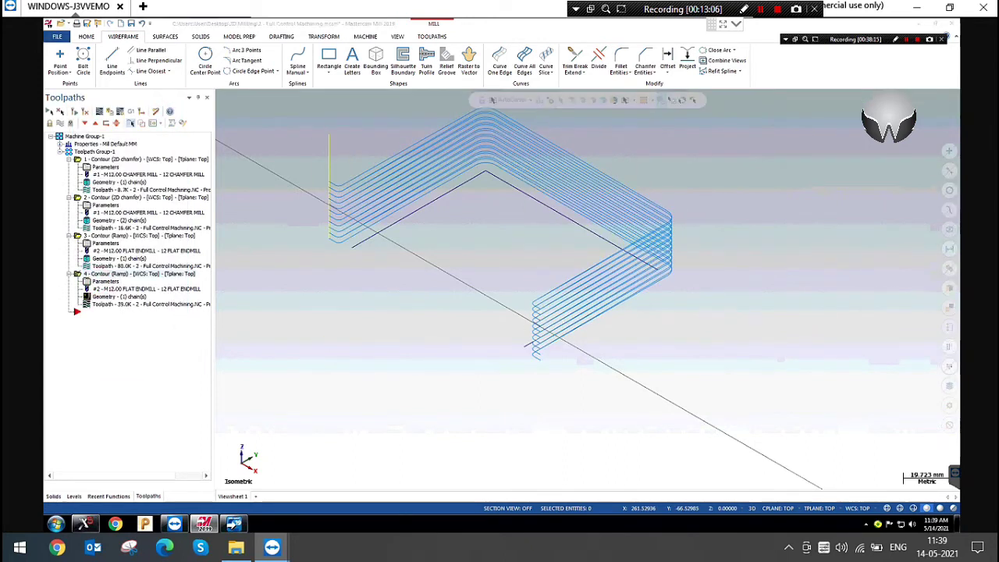
double_click(534, 353)
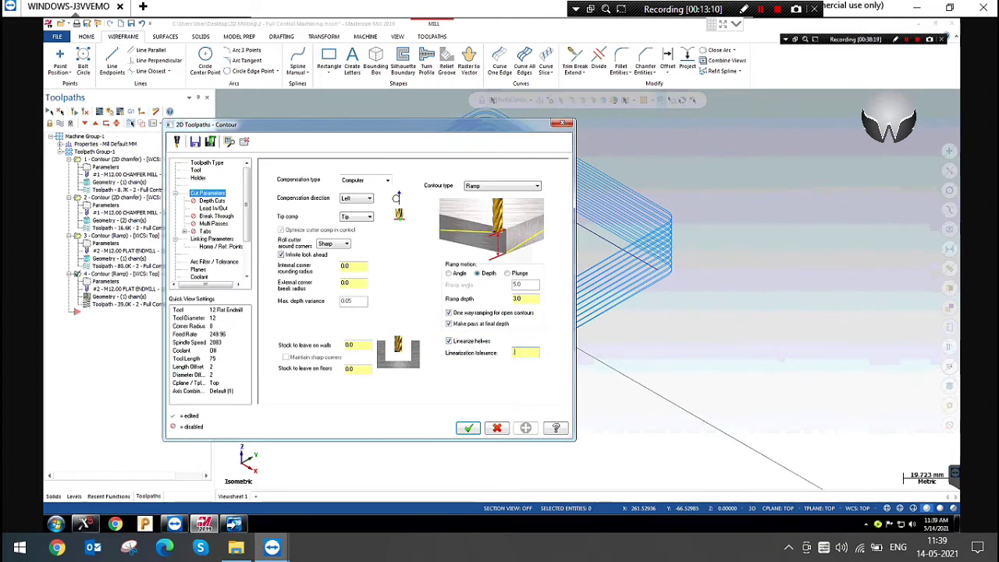
type(".01")
key("Return")
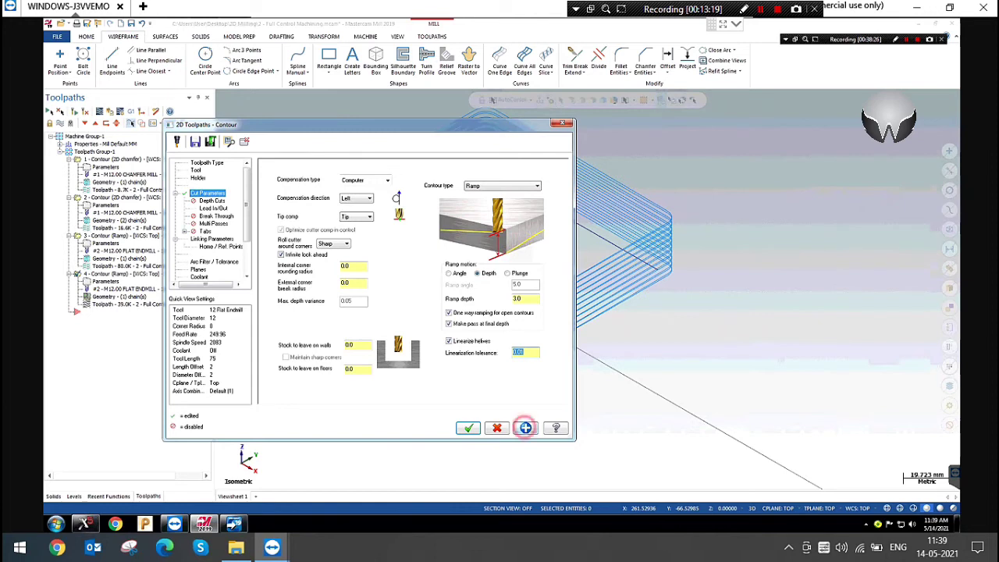
left_click(468, 428)
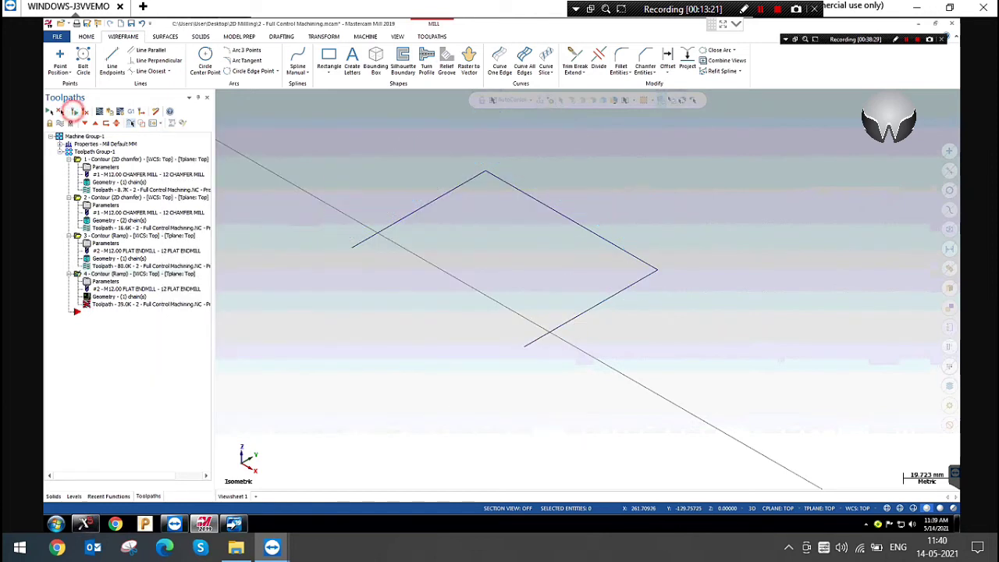
left_click(74, 112)
left_click(349, 335)
scroll(502, 387, "down", 1)
left_click(344, 188)
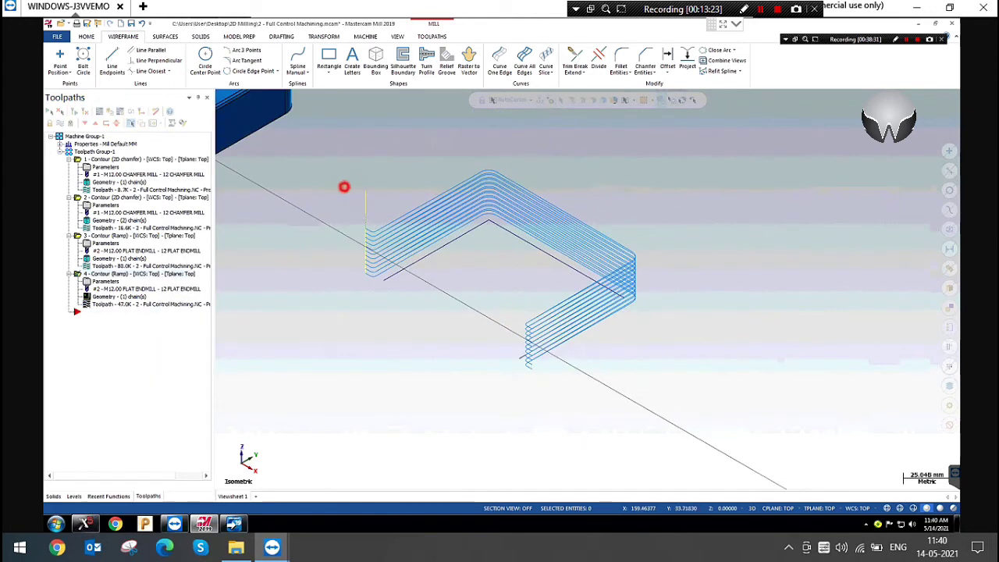
scroll(767, 324, "down", 1)
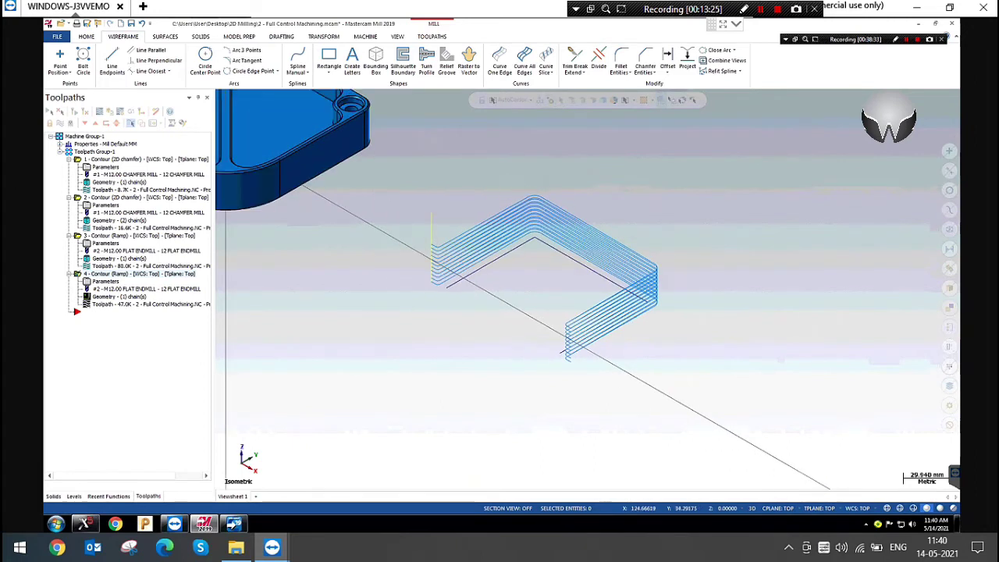
Hide the fourth operation's toolpath display and bring the pocketed part into view.
left_click(60, 122)
left_click(523, 163)
scroll(659, 289, "down", 1)
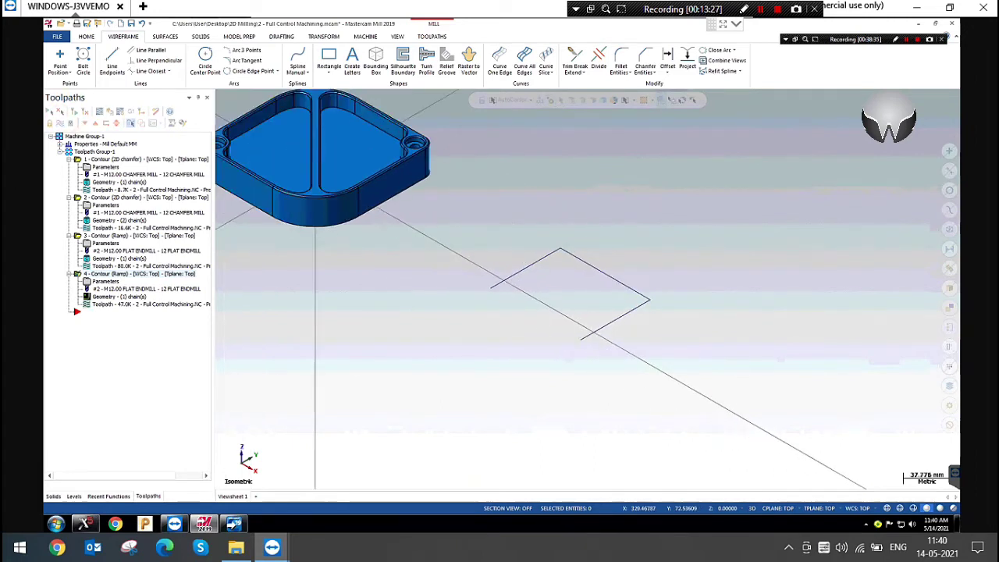
scroll(662, 316, "down", 2)
scroll(332, 177, "up", 3)
left_click(299, 162)
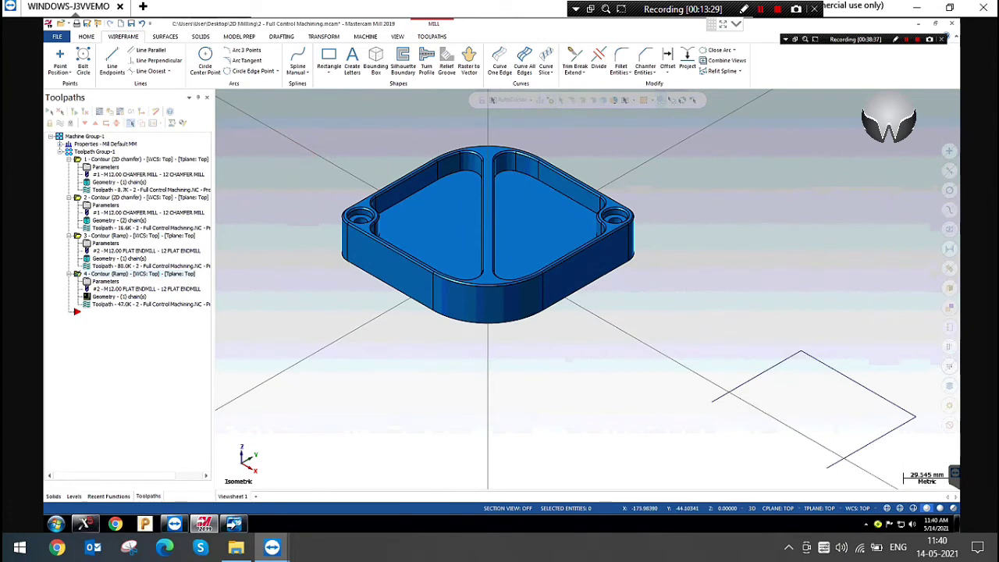
Review the contour types available in the fourth operation's cut parameters, close them unchanged, and view the part's pockets.
left_click(105, 281)
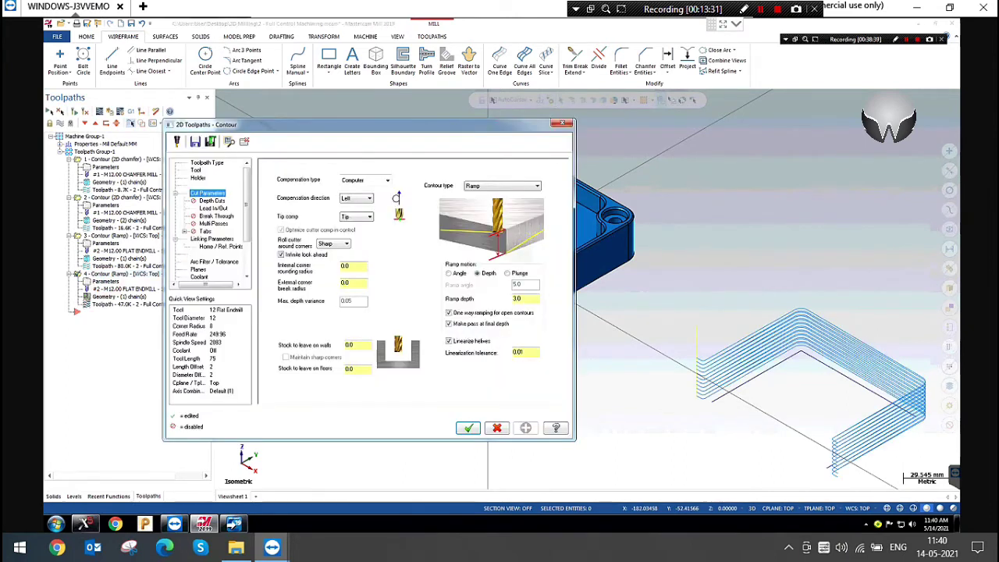
left_click(490, 184)
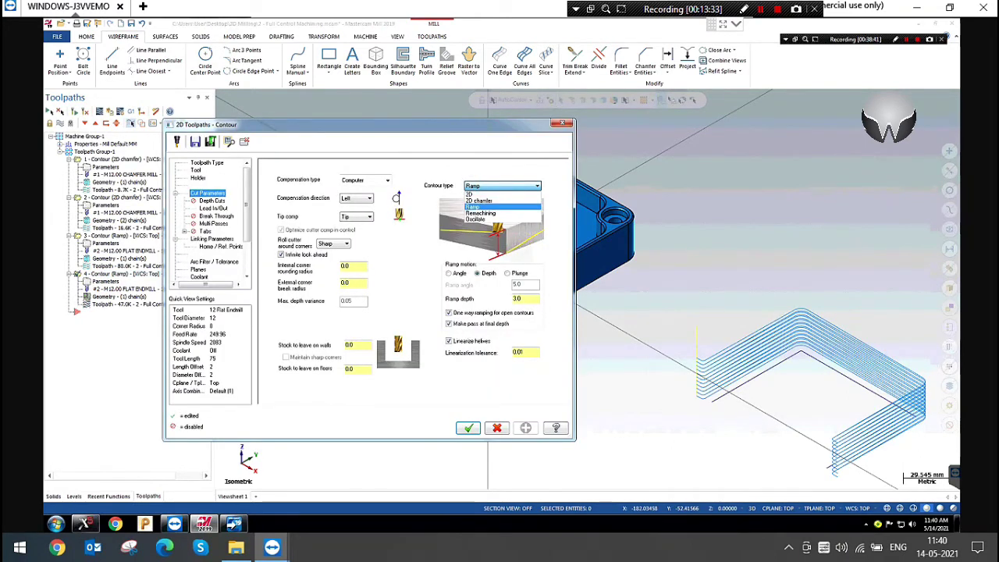
left_click(563, 125)
left_click(564, 124)
left_click(406, 143)
scroll(406, 142, "down", 3)
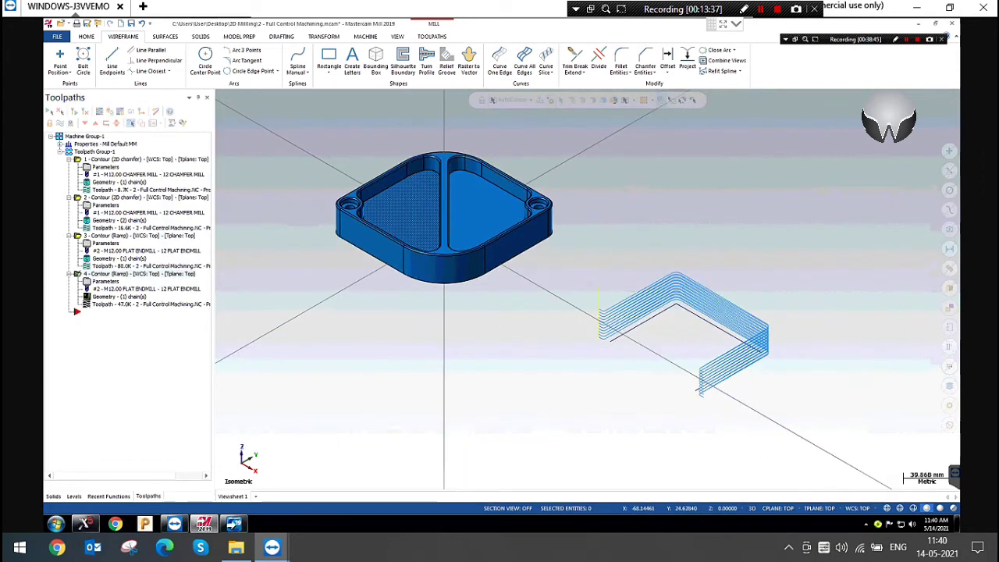
scroll(370, 129, "up", 4)
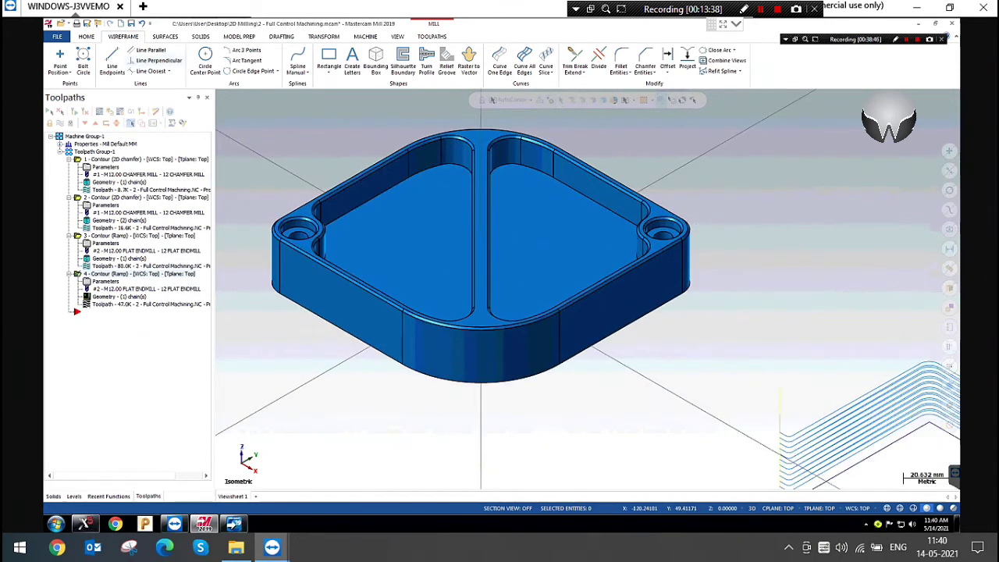
Measure the upper inner corner radius of the part's left pocket with dynamic analysis.
left_click(86, 35)
left_click(536, 49)
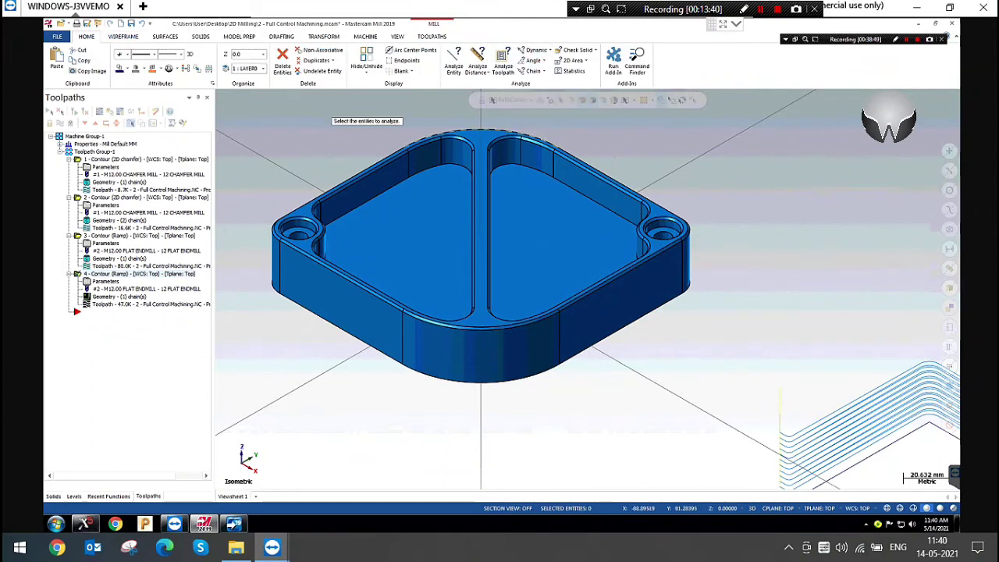
left_click(453, 150)
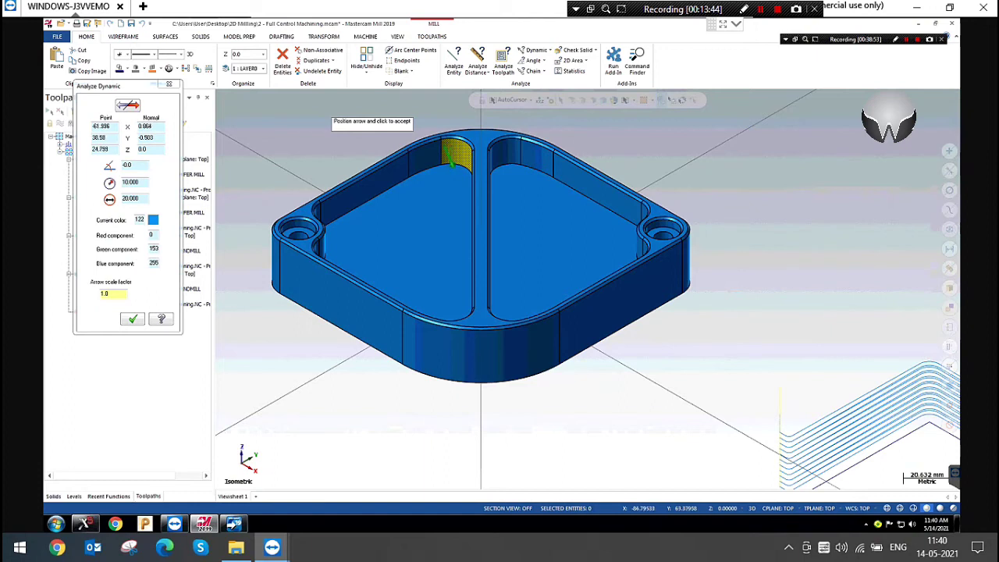
left_click(168, 84)
scroll(569, 210, "down", 1)
left_click(370, 149)
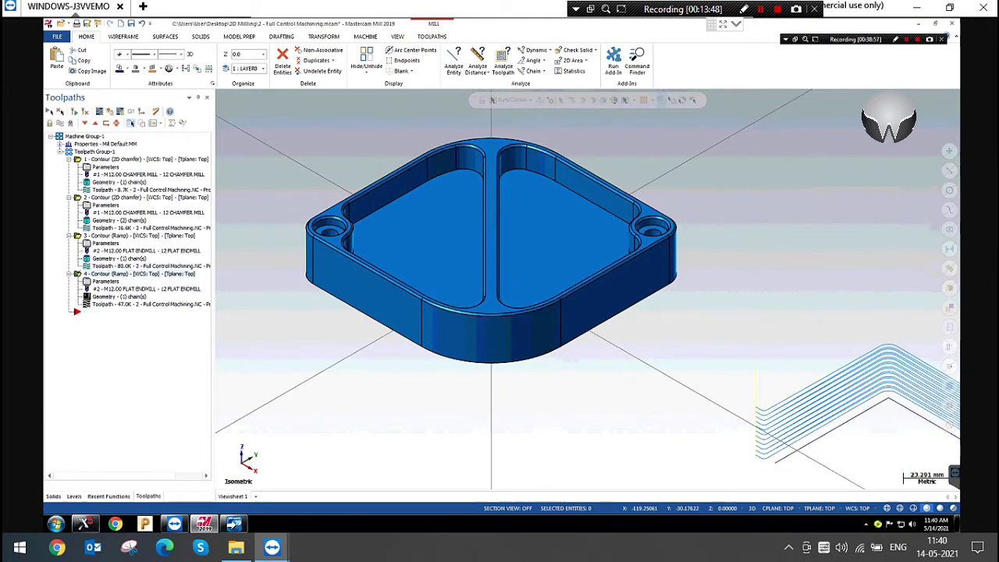
Copy the fourth ramp contour operation and paste it at the end of the toolpath group as a fifth operation.
right_click(117, 274)
left_click(148, 324)
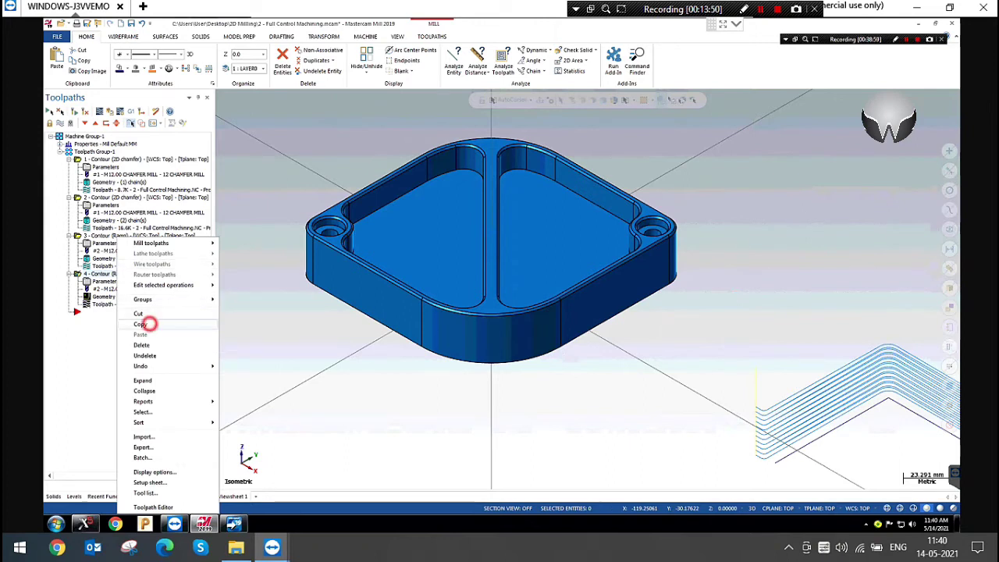
right_click(117, 310)
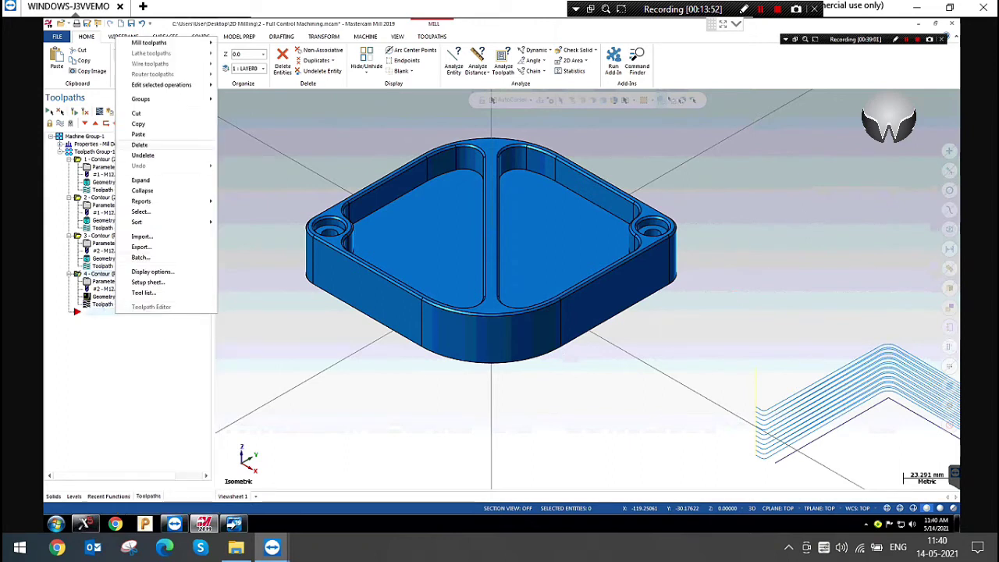
left_click(138, 134)
left_click(297, 157)
Rechain the fifth operation's geometry to the solid loop around the left pocket's floor.
left_click(118, 334)
right_click(153, 170)
left_click(185, 188)
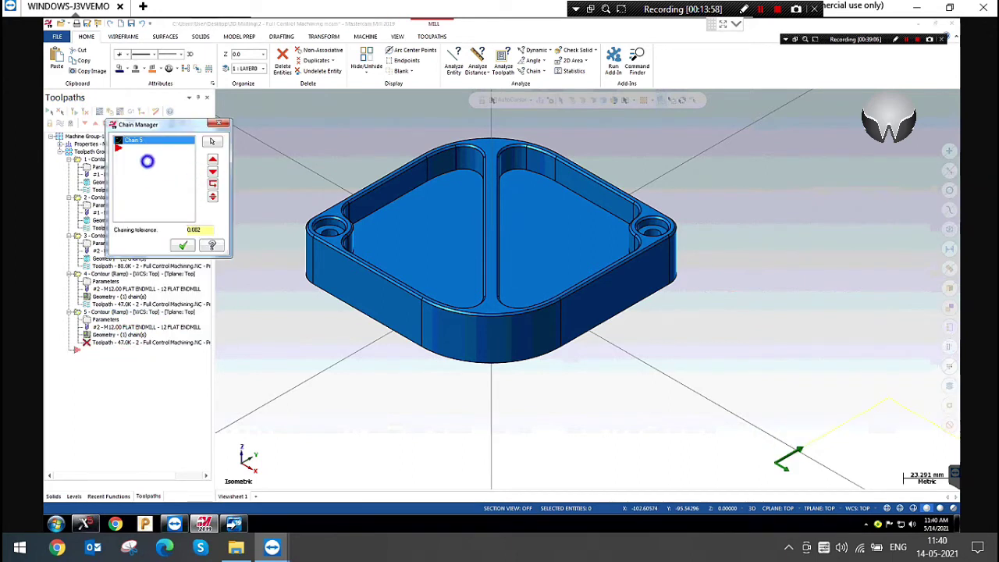
right_click(147, 161)
left_click(175, 168)
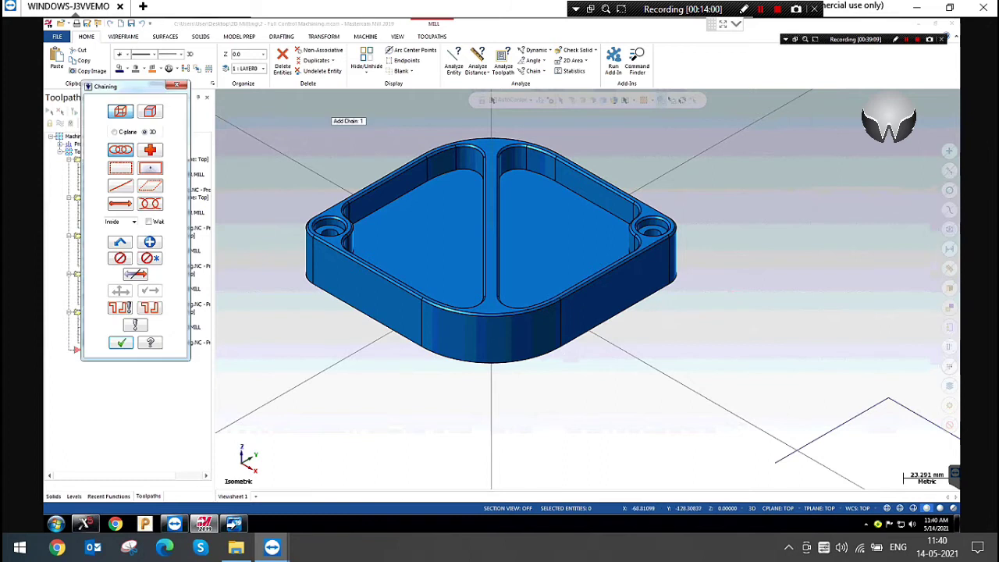
left_click(149, 111)
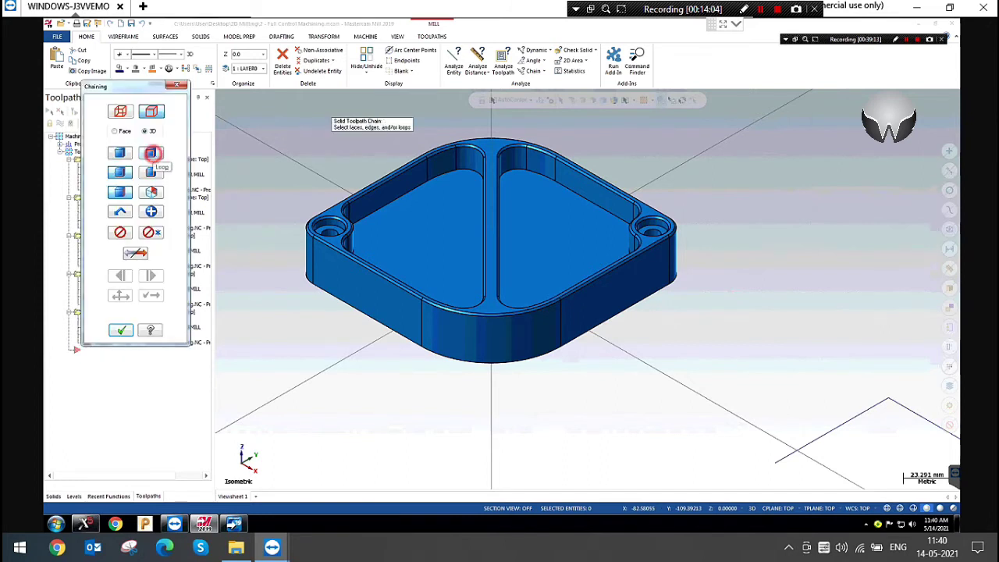
left_click(152, 153)
left_click(396, 198)
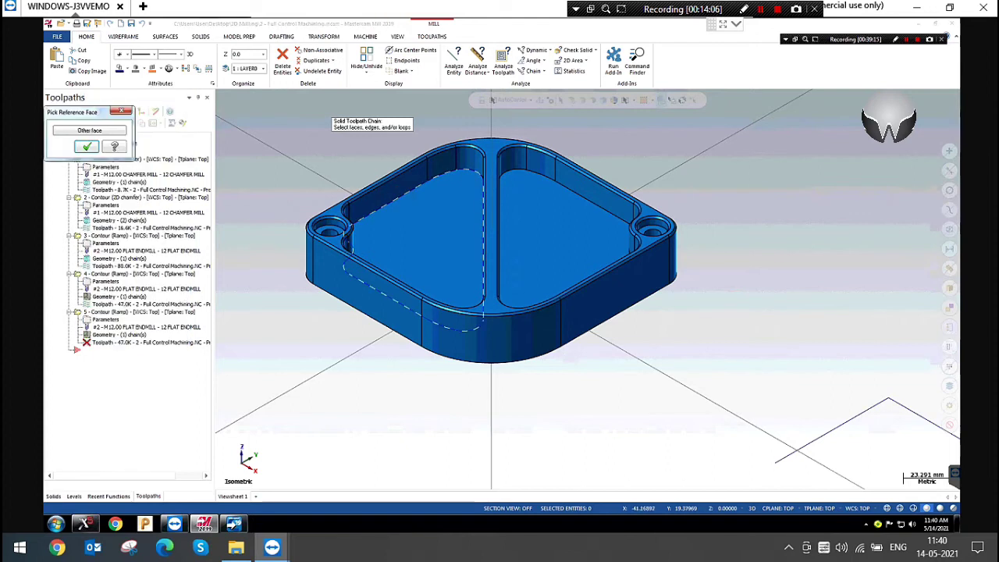
left_click(87, 146)
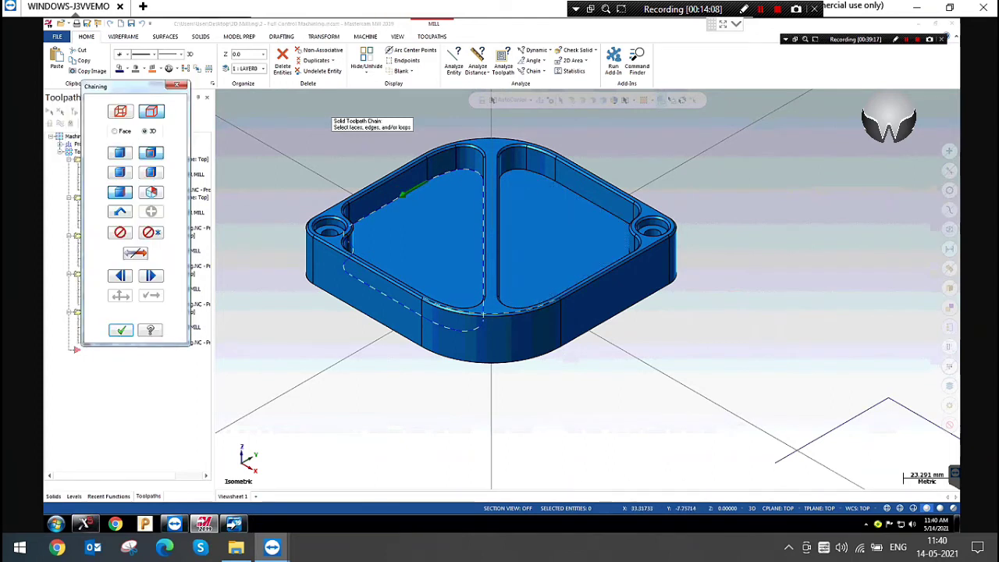
left_click(121, 330)
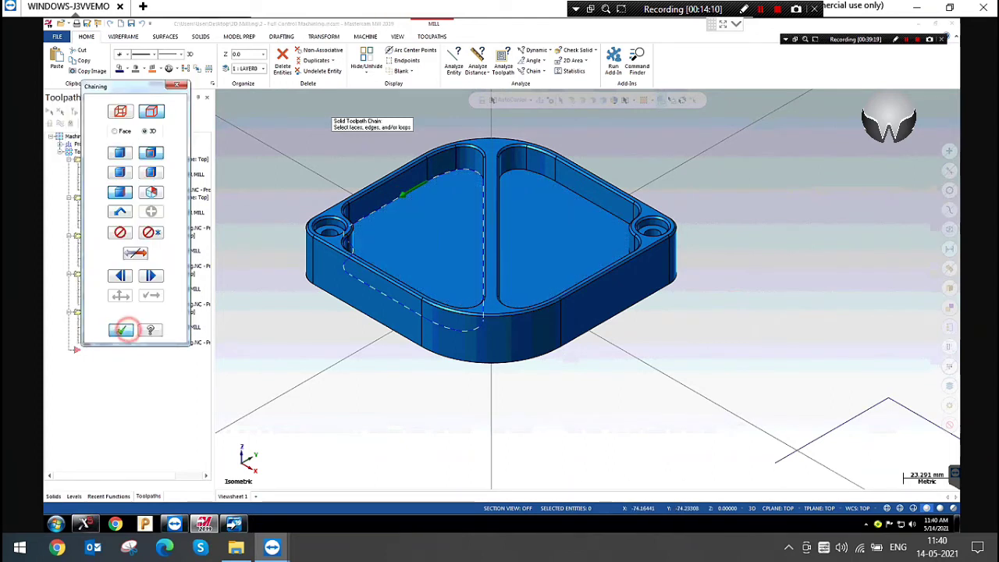
Switch the pocket floor chain to its inner side and accept the fifth operation's geometry.
right_click(156, 177)
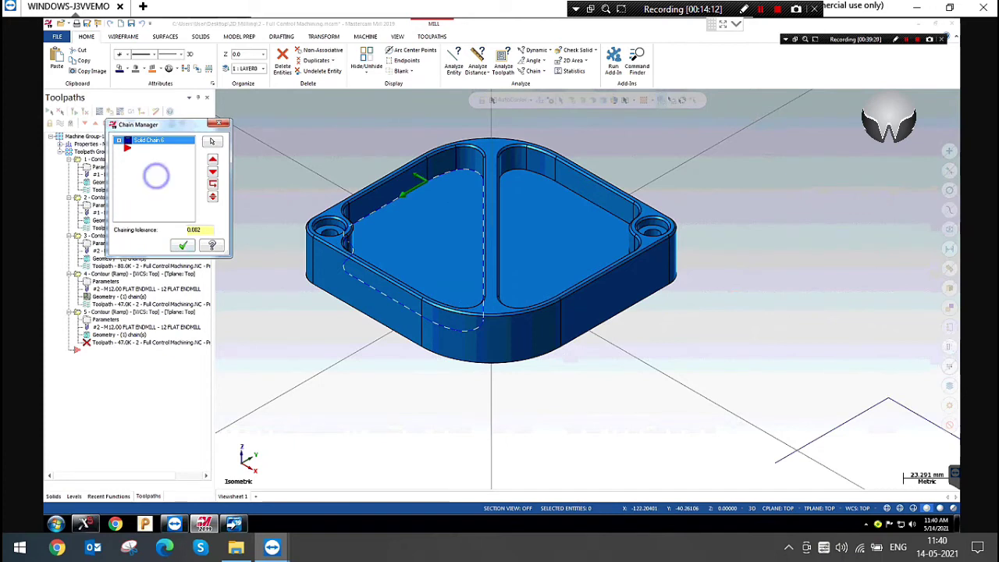
left_click(180, 193)
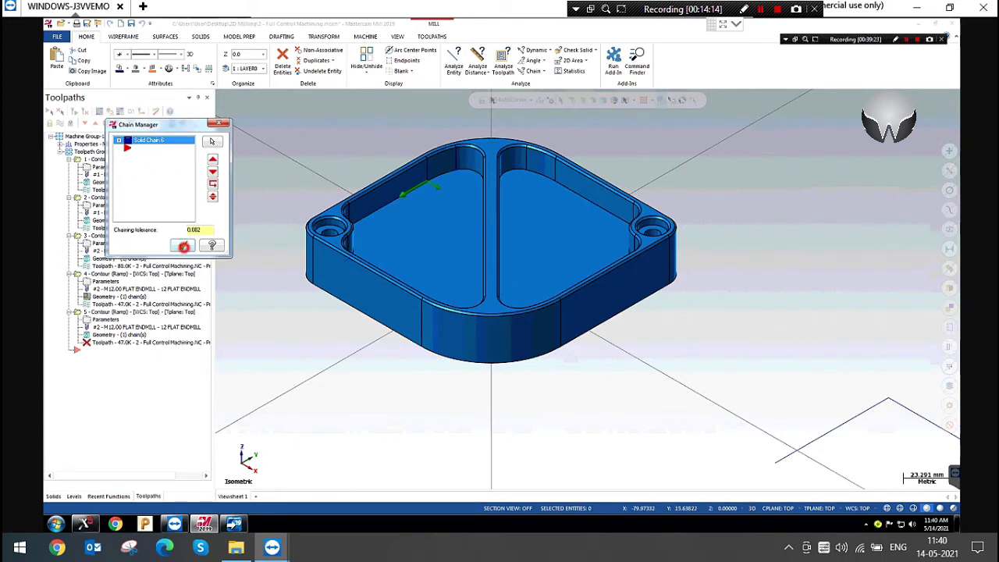
left_click(182, 245)
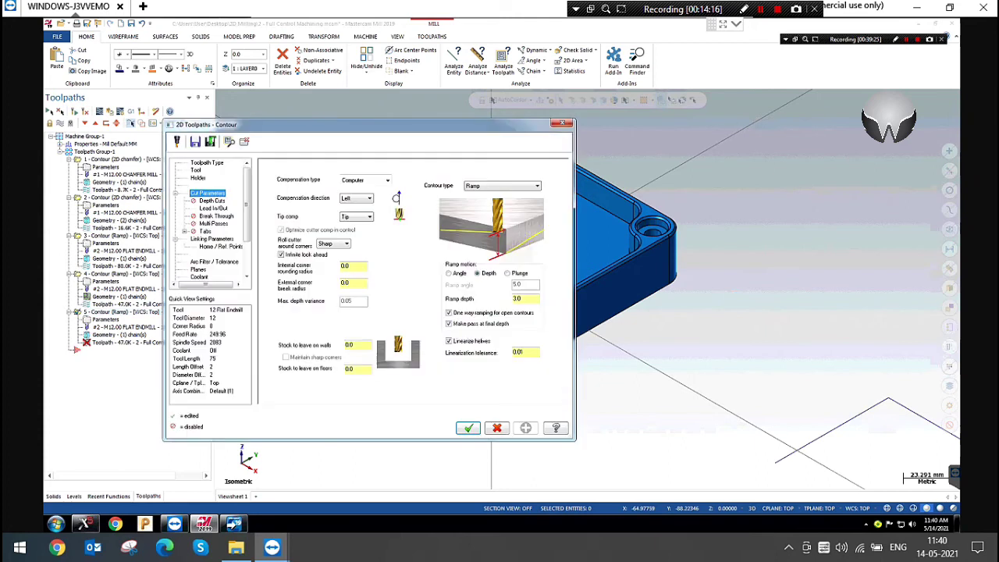
Create a new 30 mm diameter flat endmill and use it for the fifth contour operation.
left_click(207, 163)
left_click(196, 169)
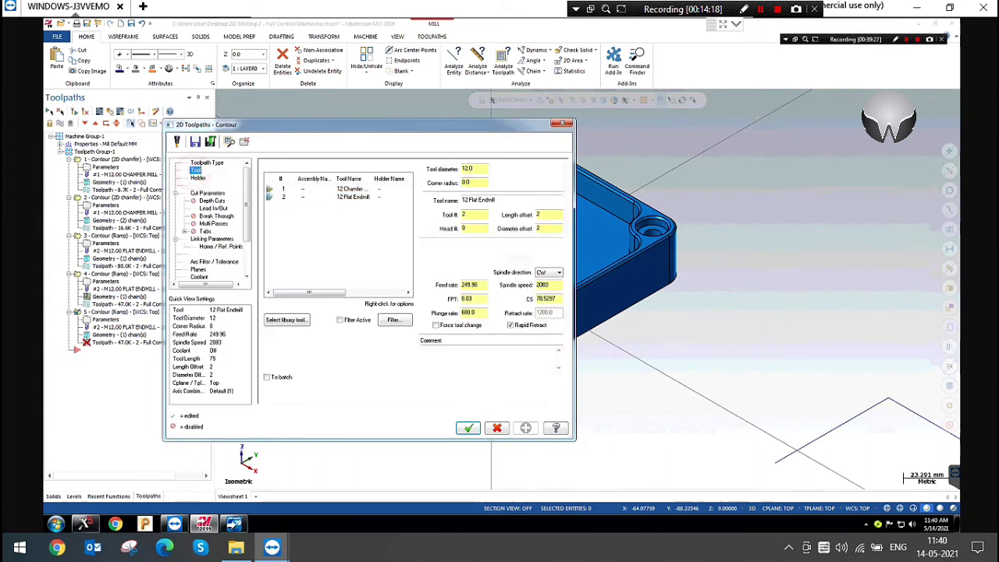
right_click(300, 212)
left_click(343, 226)
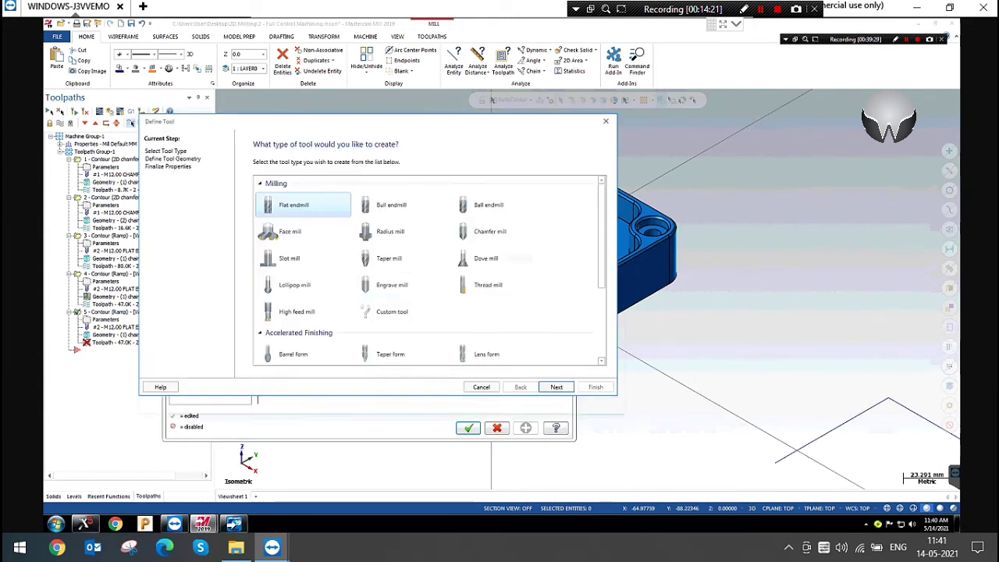
left_click(555, 387)
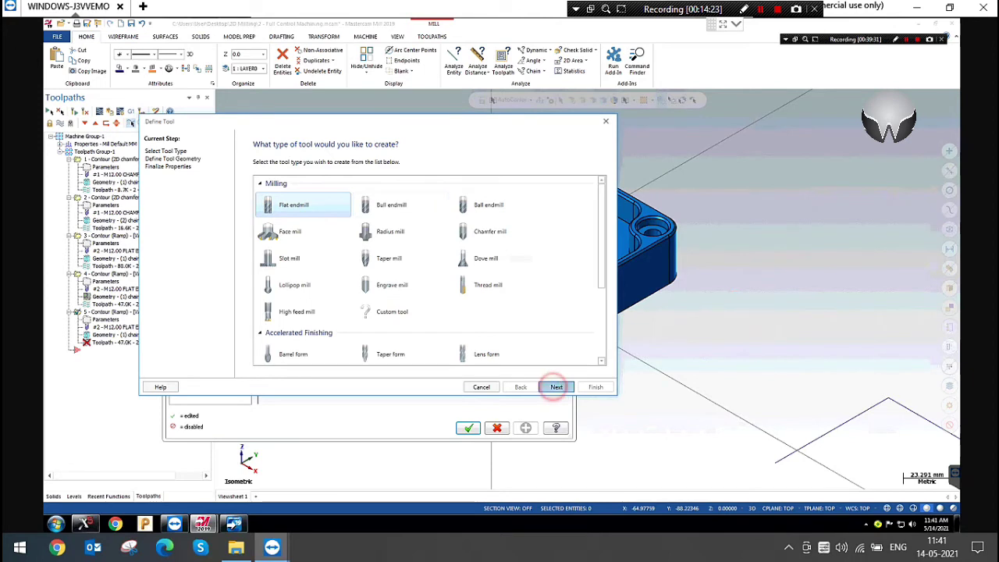
type("3")
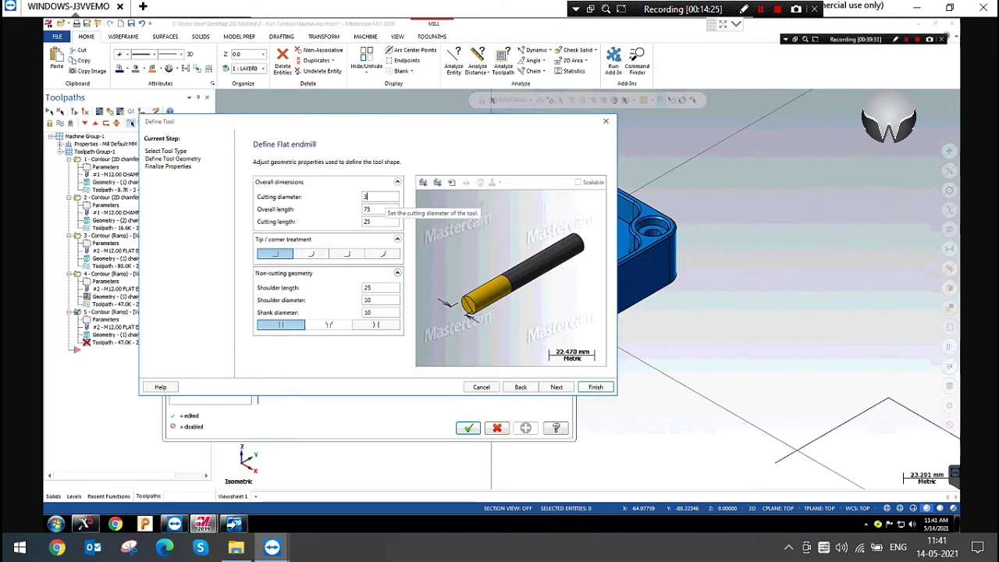
type("0")
left_click(595, 387)
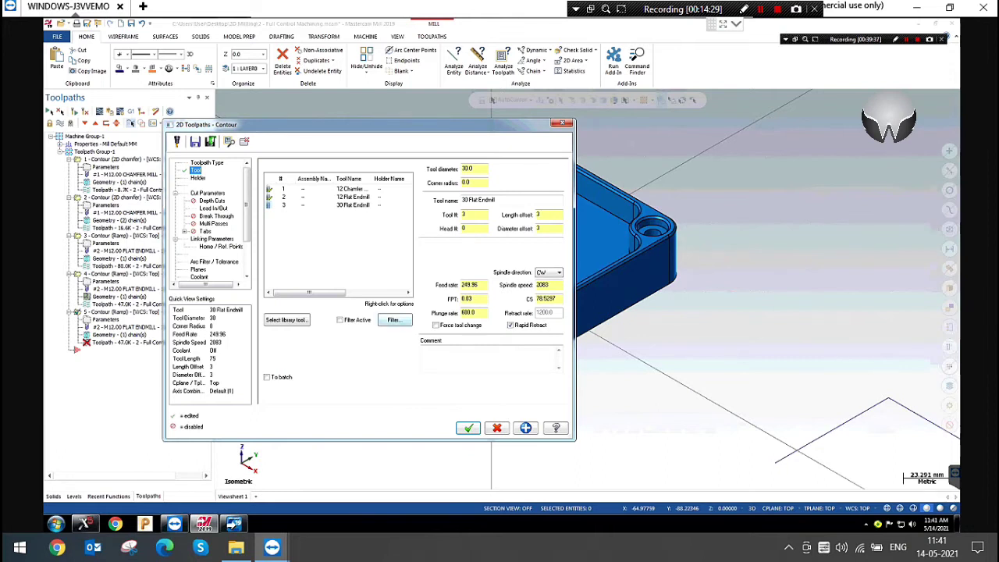
Set the fifth operation's absolute depth to 15.0 from a point on the left pocket's floor edge.
left_click(211, 238)
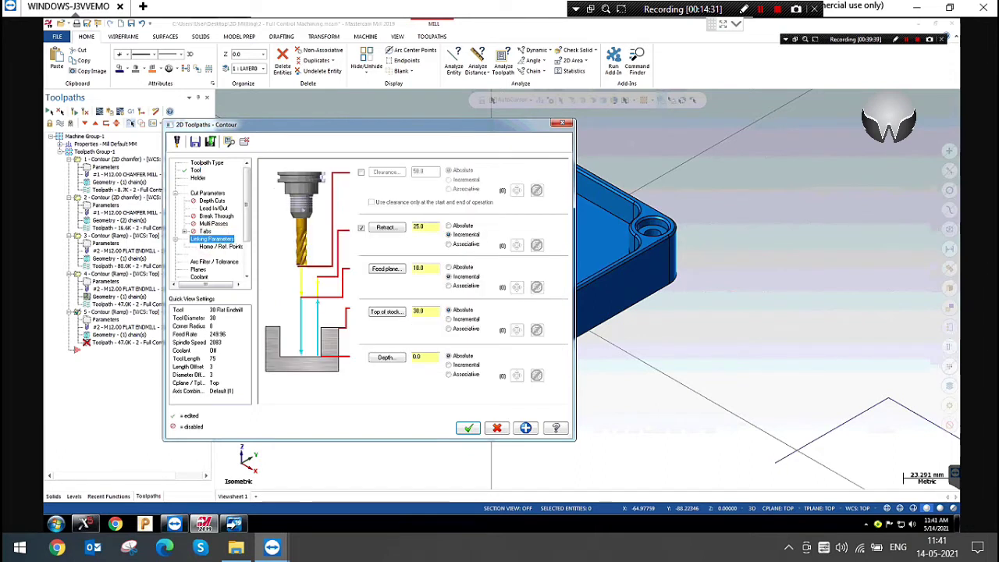
left_click(386, 356)
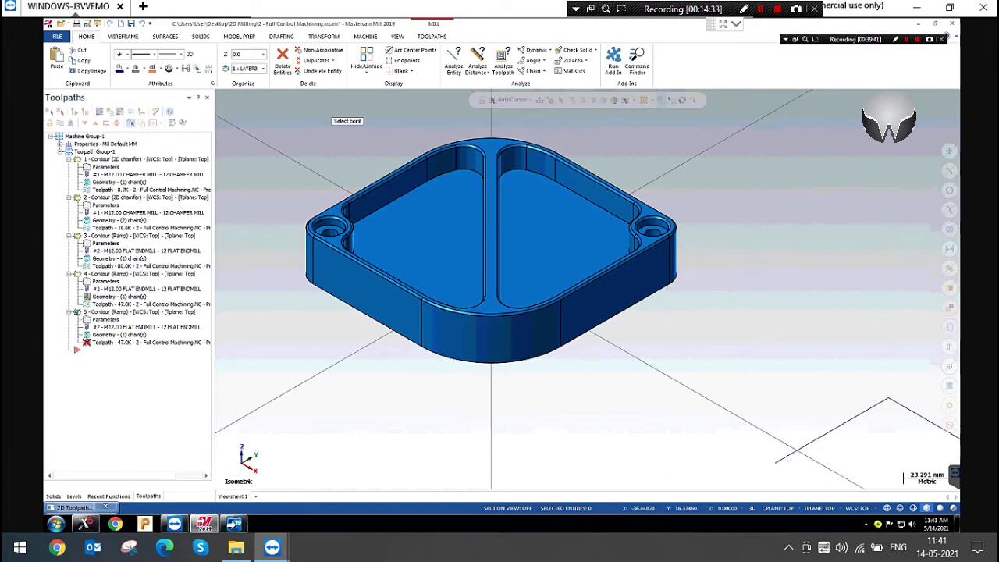
left_click(459, 170)
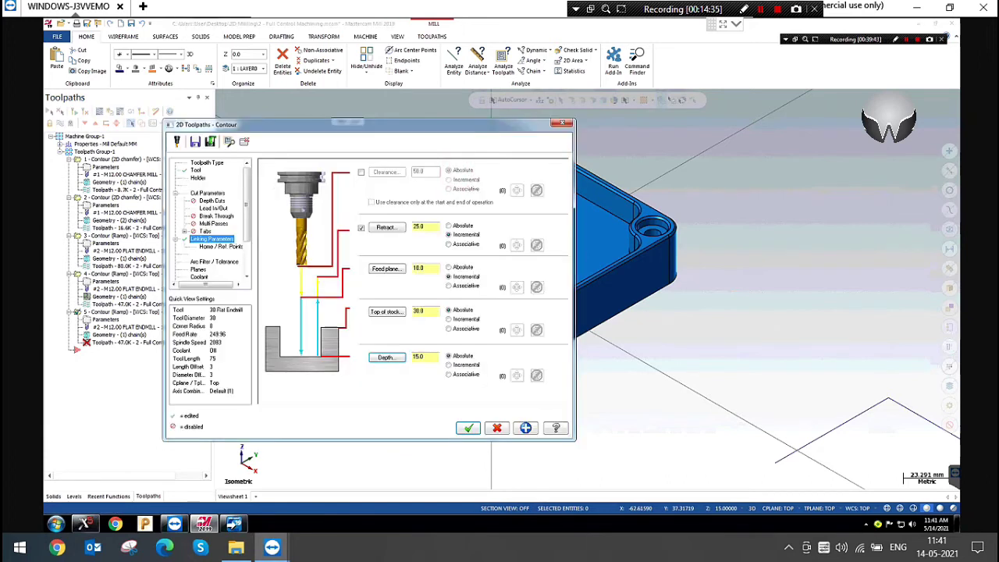
left_click(387, 312)
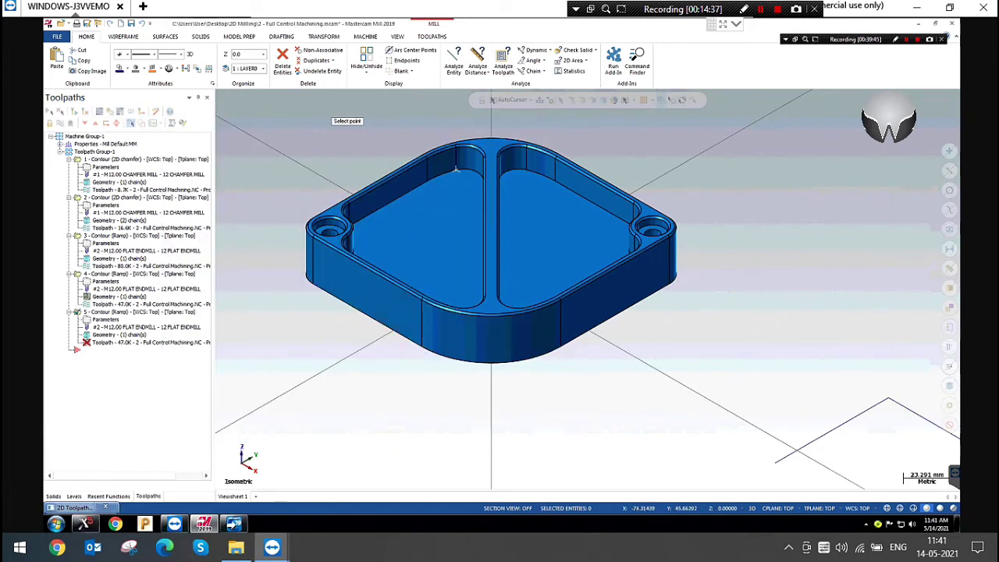
left_click(457, 170)
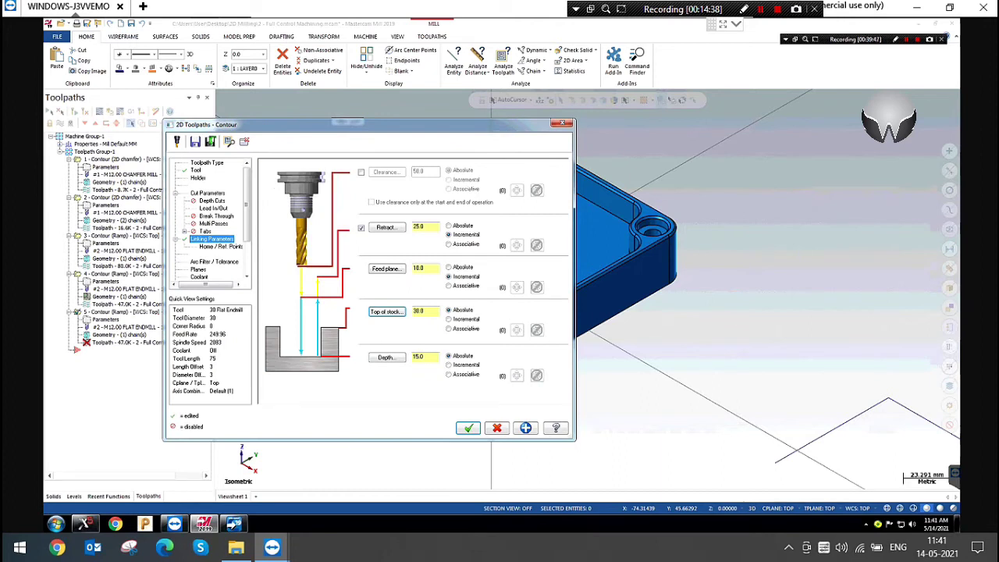
Change the fifth operation to a 2D contour with depth cuts enabled and regenerate its toolpath.
left_click(211, 200)
left_click(312, 193)
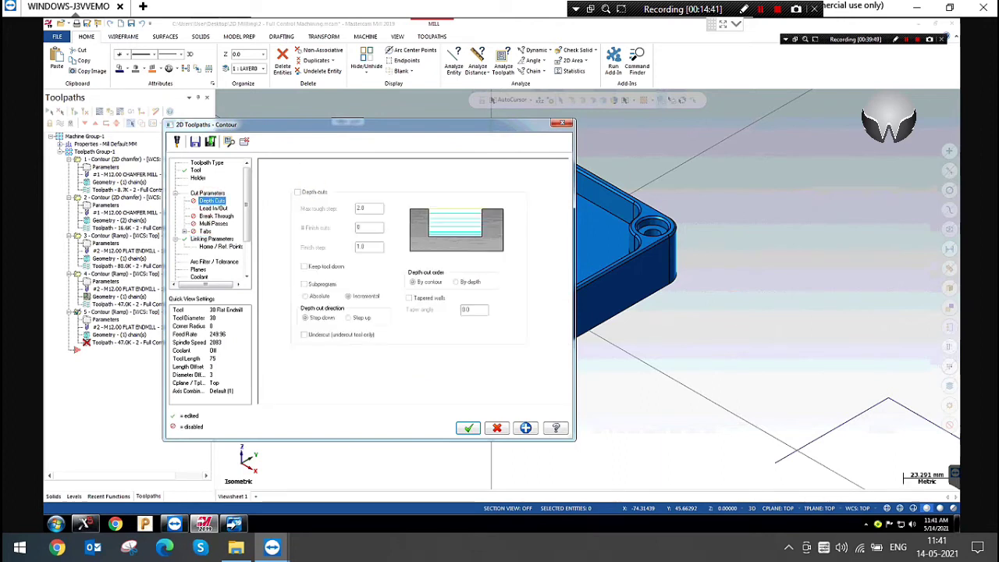
left_click(219, 191)
left_click(502, 186)
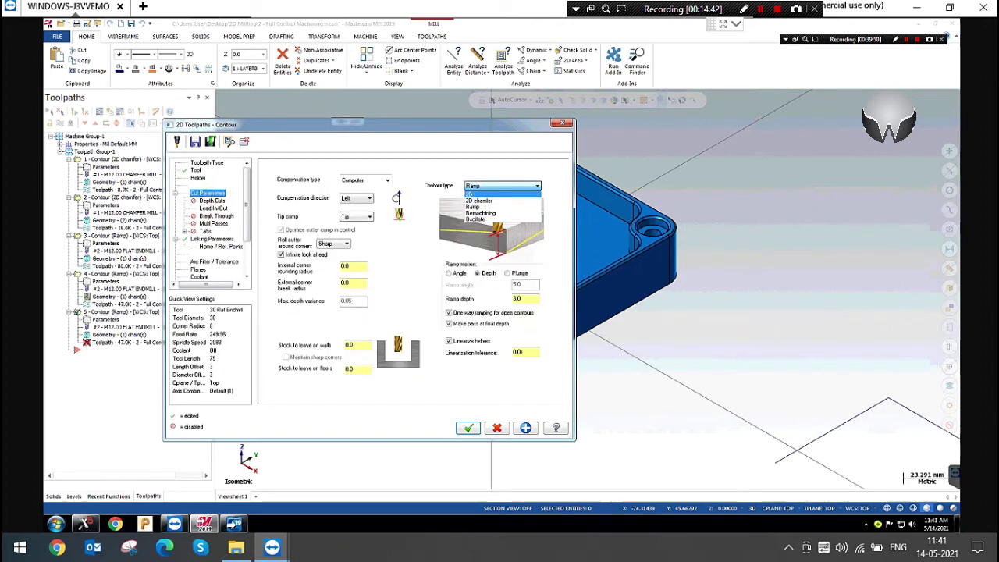
left_click(471, 195)
left_click(211, 201)
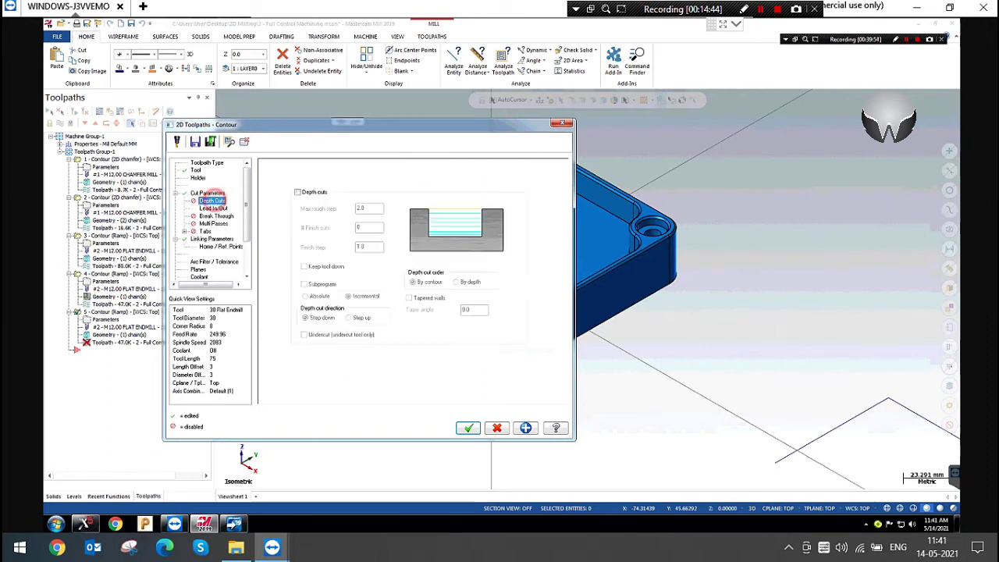
left_click(312, 192)
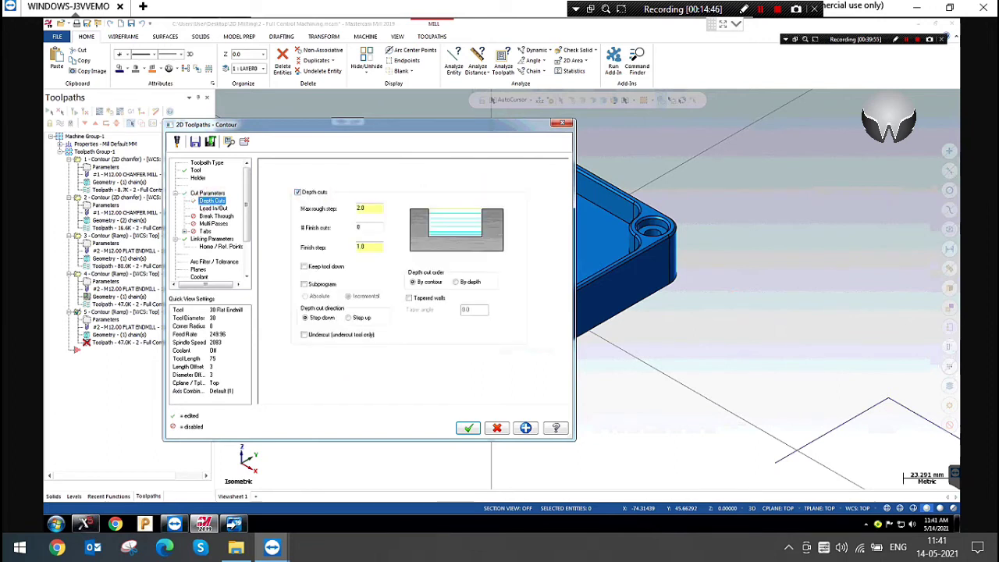
left_click(468, 428)
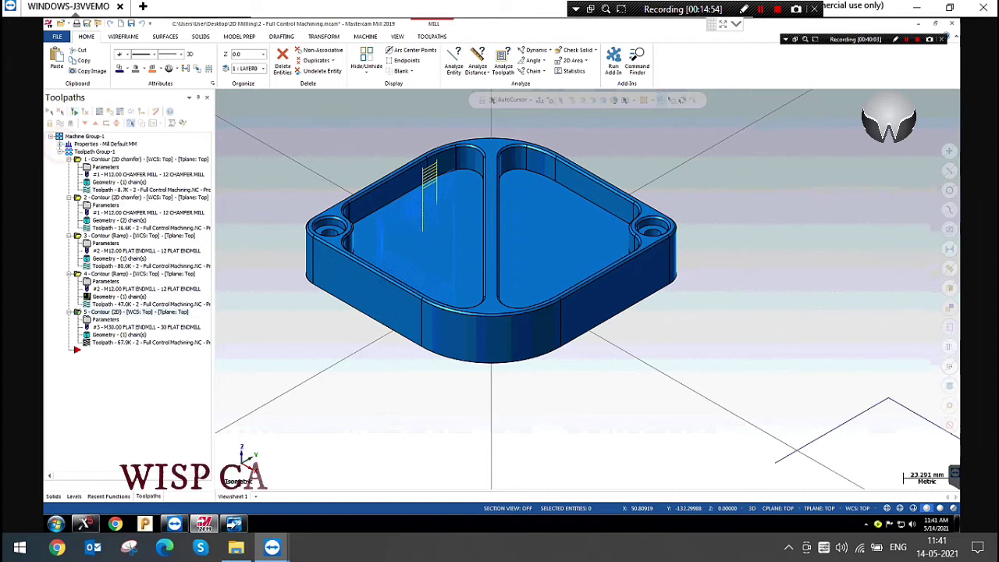
Define and display a rectangular 140 x 140 x 30 mm stock from all solids in the machine group's stock setup.
left_click(64, 144)
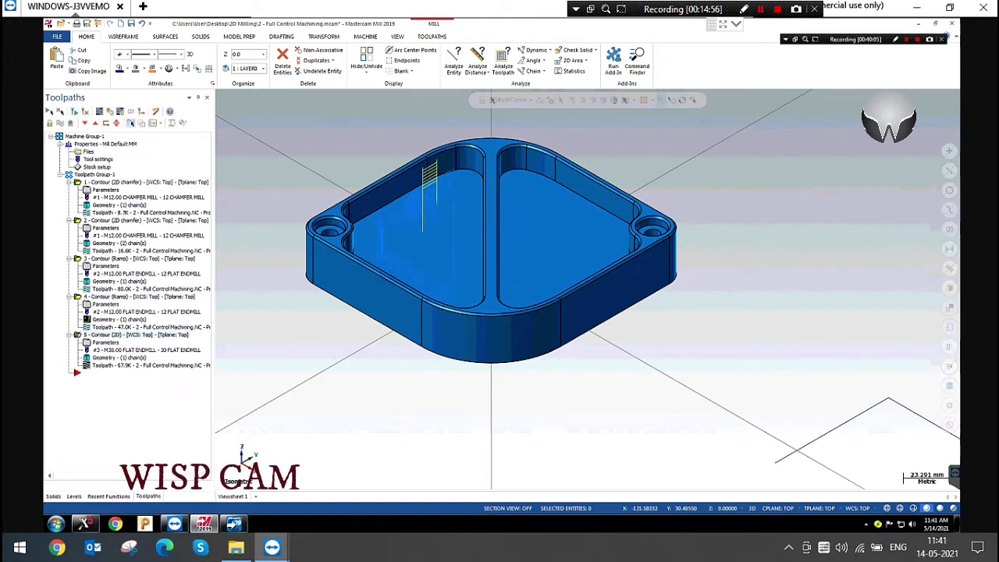
left_click(94, 167)
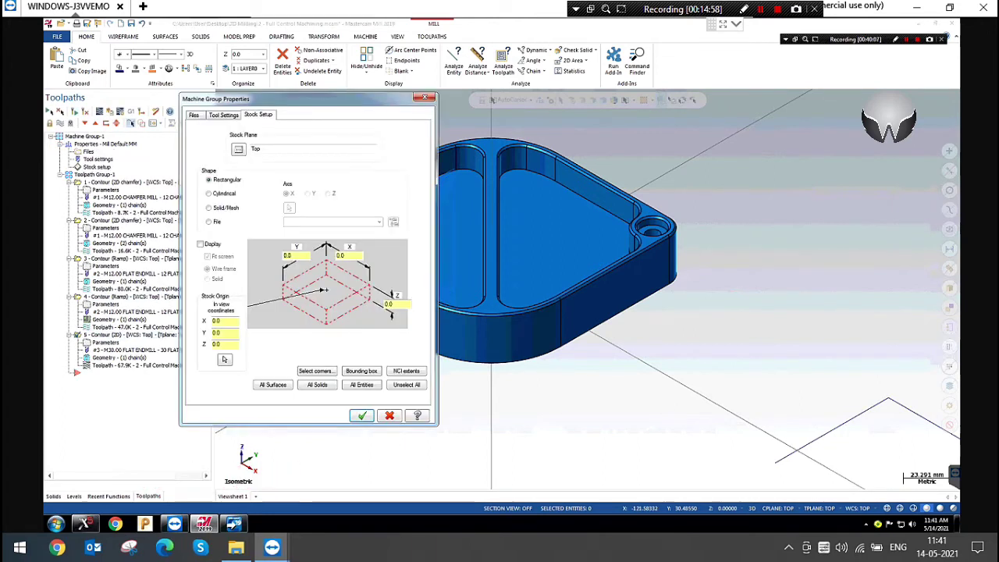
left_click(317, 384)
left_click(362, 415)
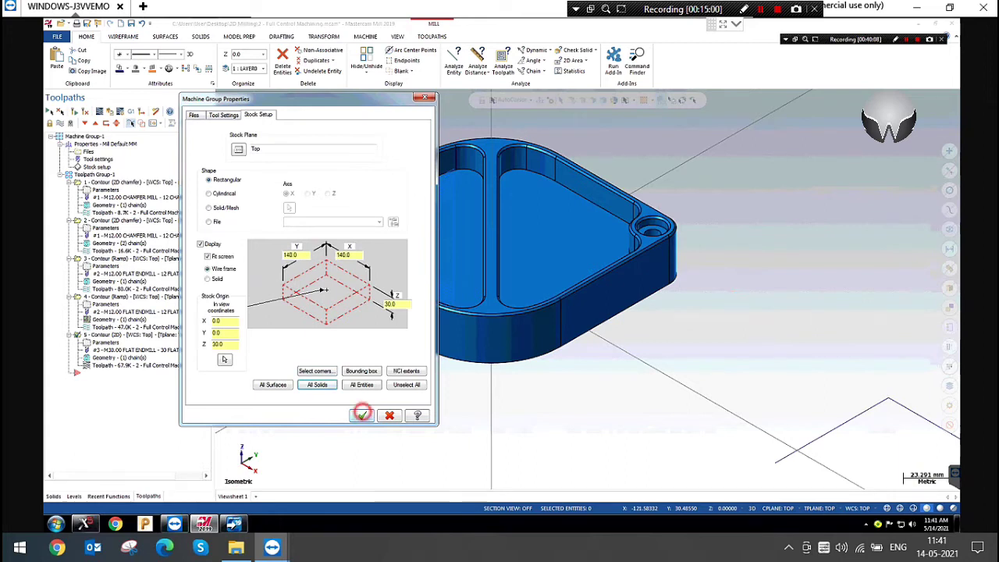
left_click(370, 419)
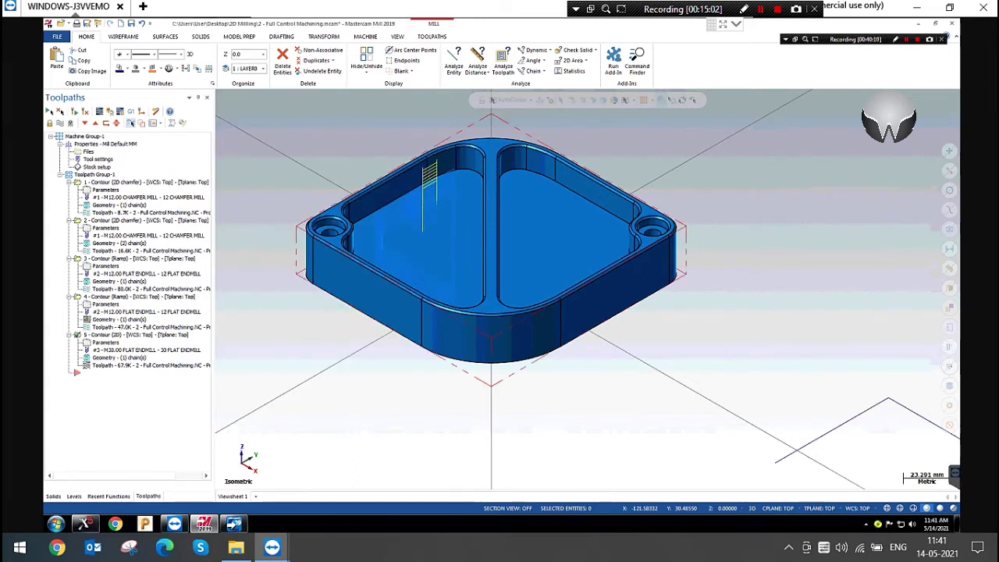
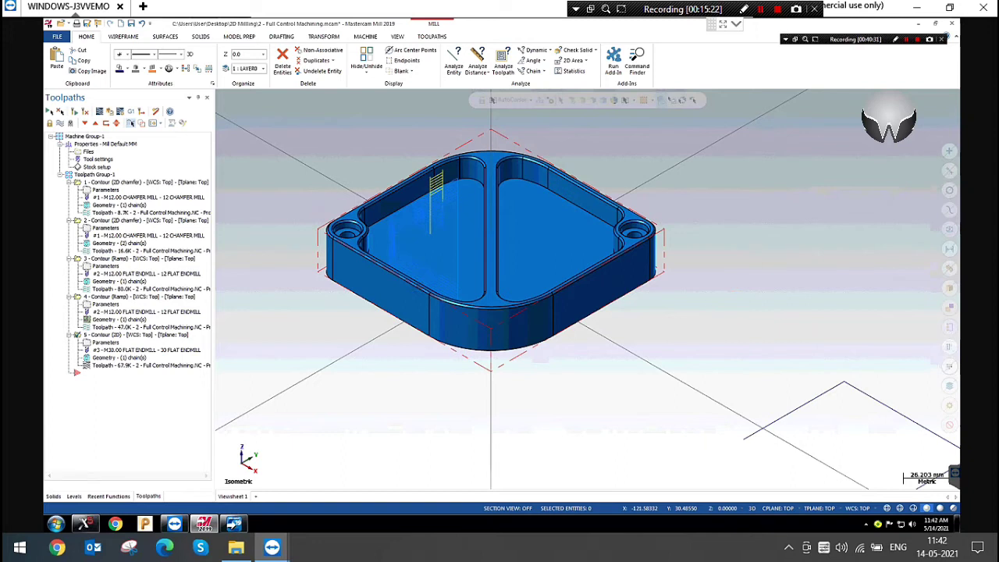
Verify the fifth operation by running its cutting simulation on the stock block in Mastercam Simulator.
left_click(122, 373)
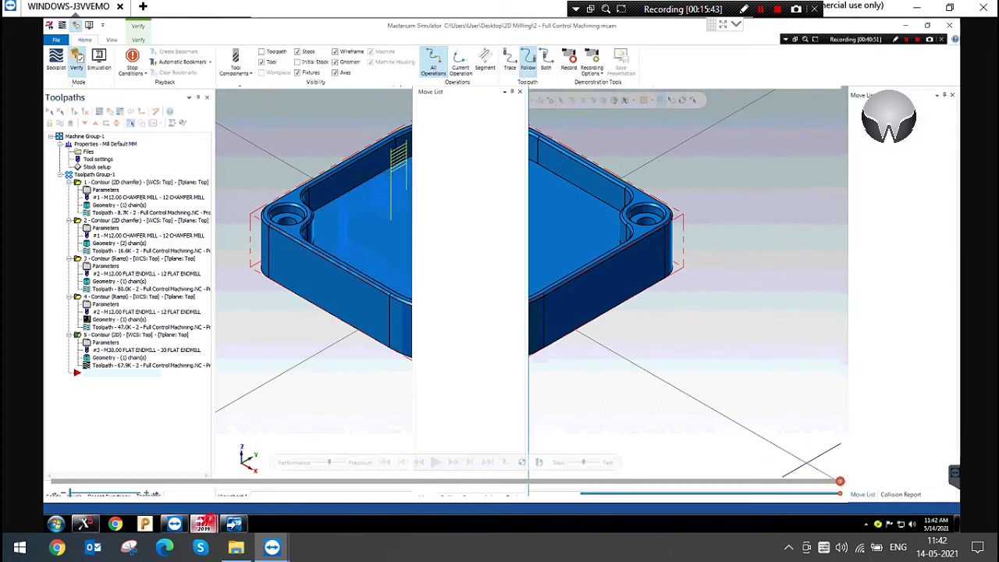
mouse_move(204, 524)
left_click(261, 483)
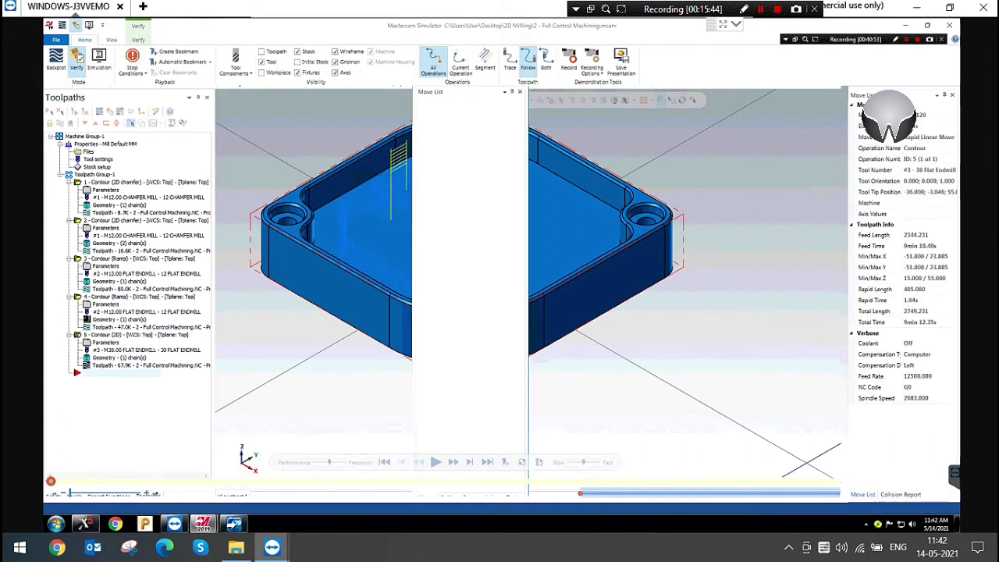
left_click(248, 147)
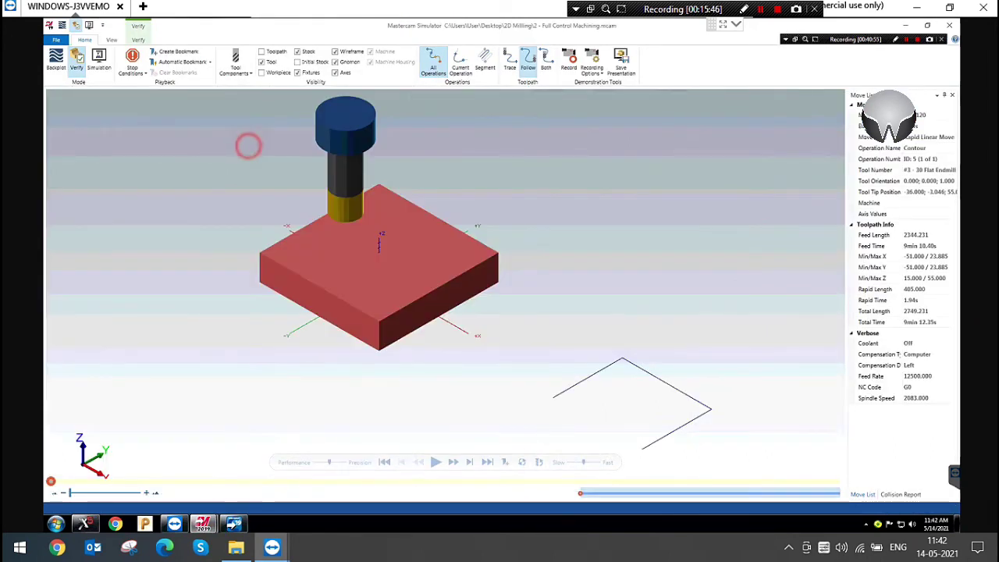
left_click(436, 463)
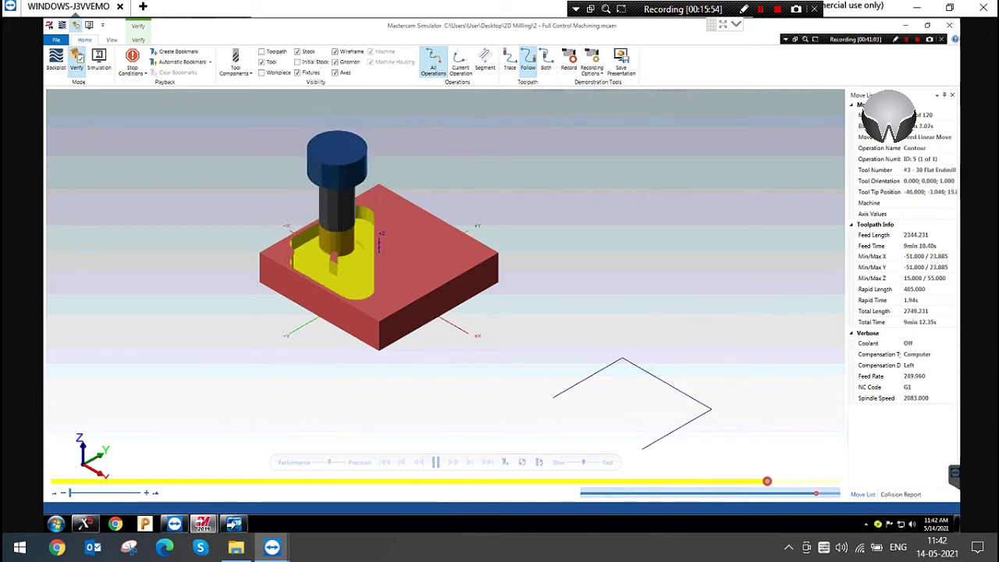
scroll(363, 216, "up", 2)
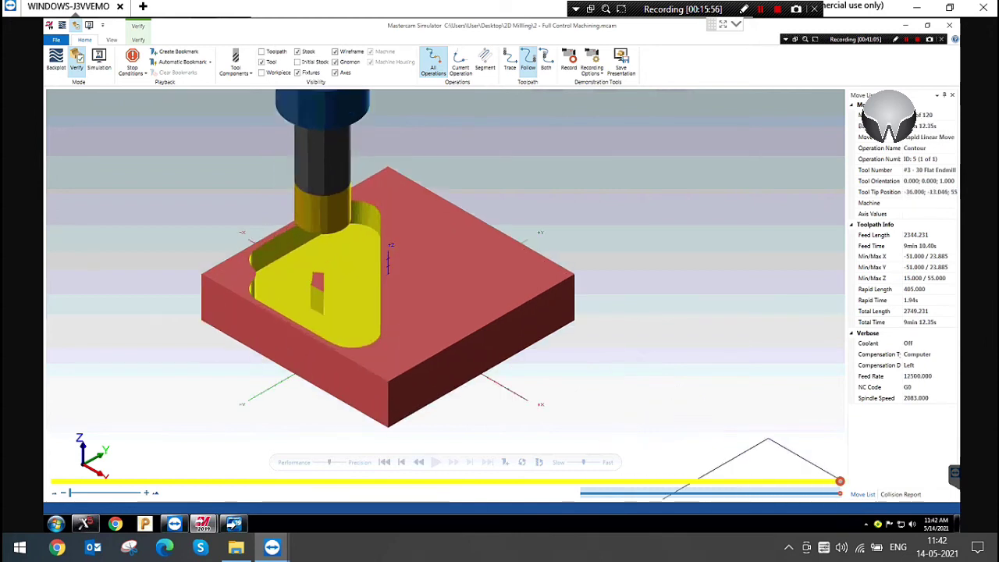
Overlay the workpiece on the simulated stock, inspect the left pocket's walls, corners and uncut island, and close the simulator.
left_click(265, 72)
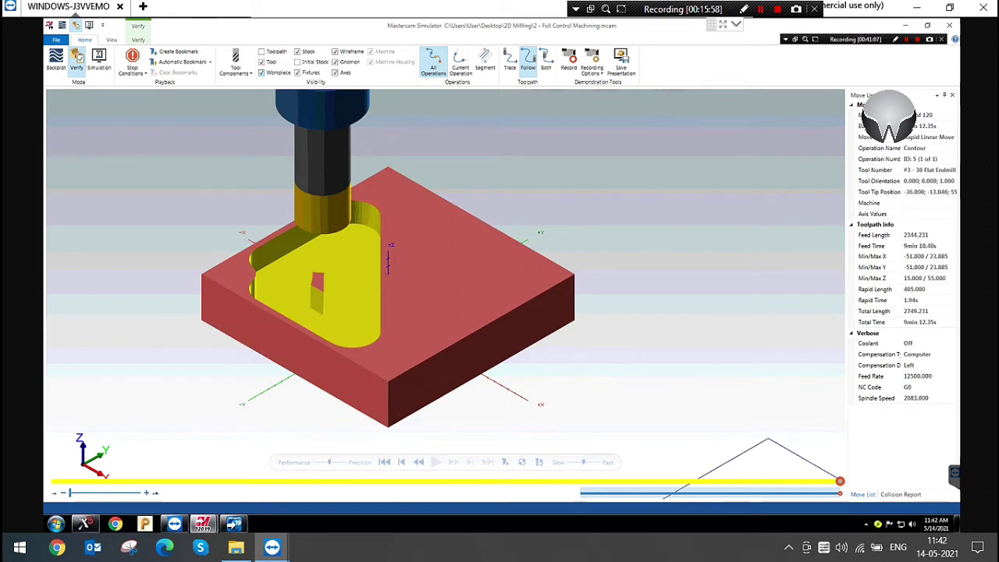
scroll(390, 201, "up", 4)
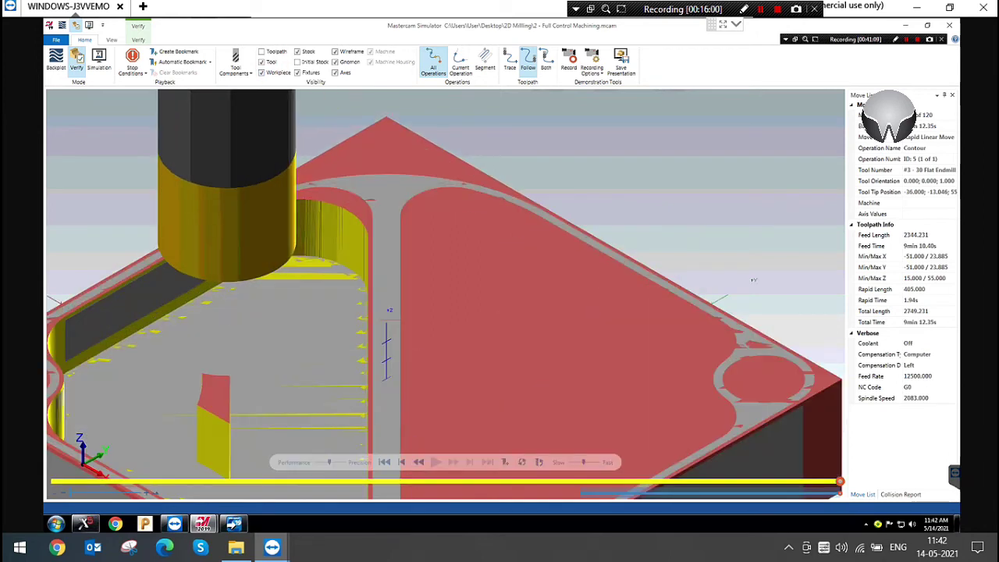
middle_click_drag(390, 201, 382, 226)
scroll(459, 187, "down", 3)
scroll(254, 281, "up", 3)
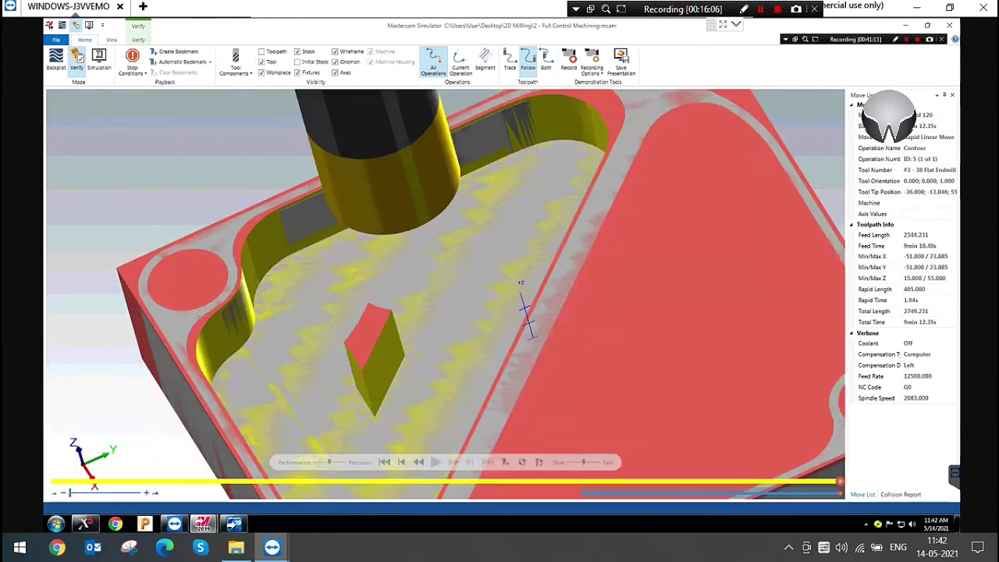
scroll(308, 308, "down", 2)
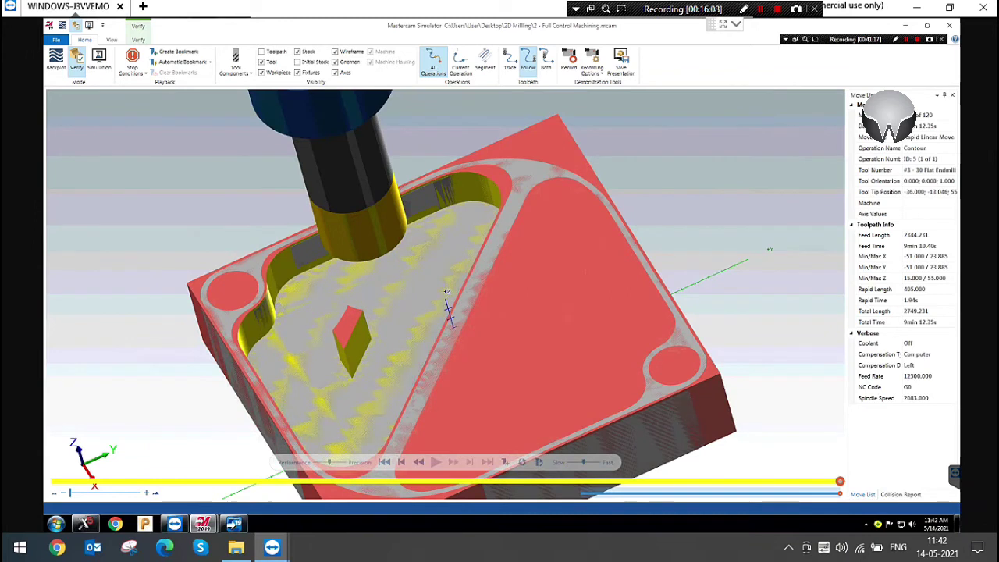
scroll(499, 175, "up", 2)
middle_click_drag(437, 187, 462, 197)
scroll(538, 193, "up", 1)
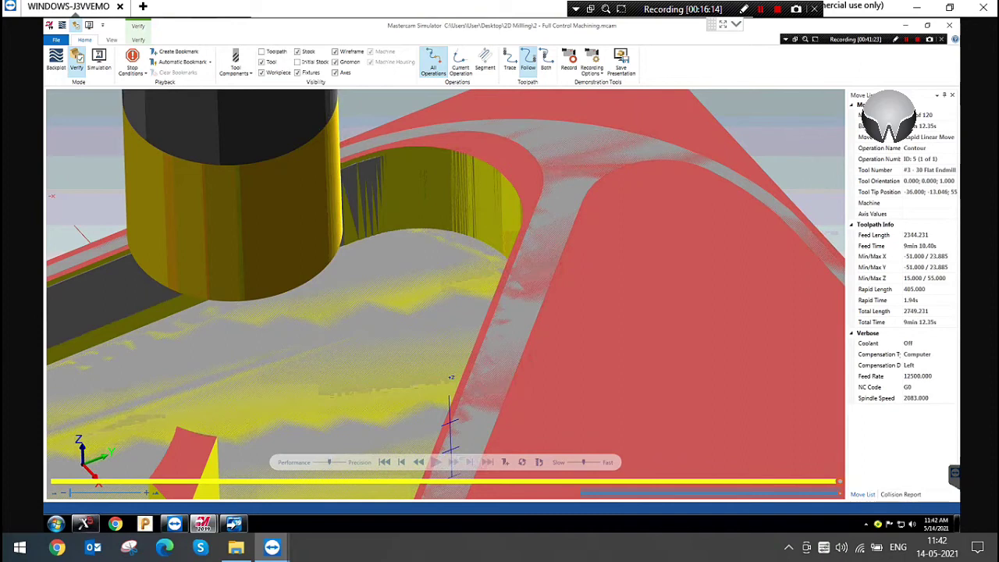
scroll(538, 192, "down", 2)
left_click(949, 26)
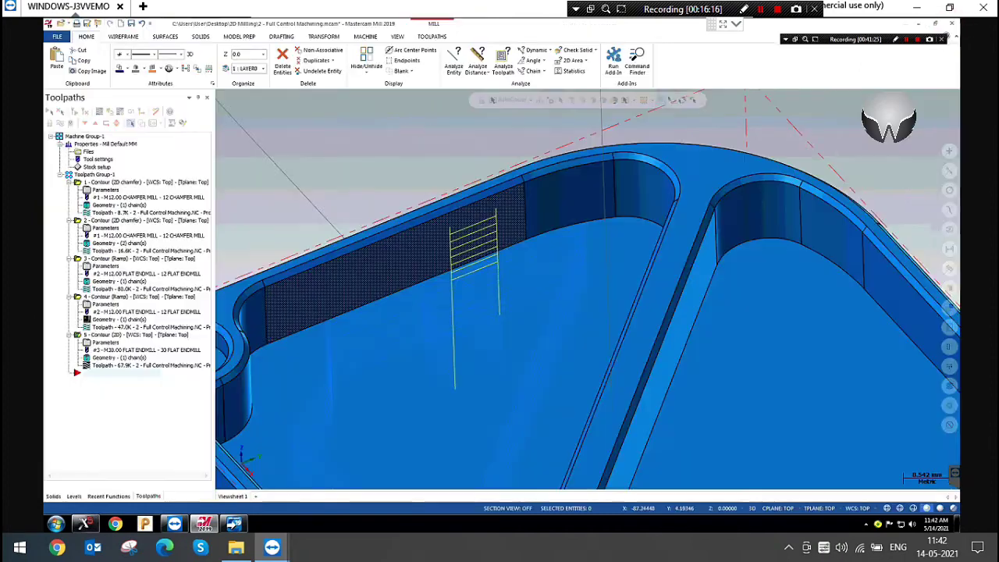
Duplicate the fifth operation, the 30 mm endmill 2D contour, and paste the copy after it in the toolpath group.
scroll(473, 141, "down", 4)
right_click(473, 141)
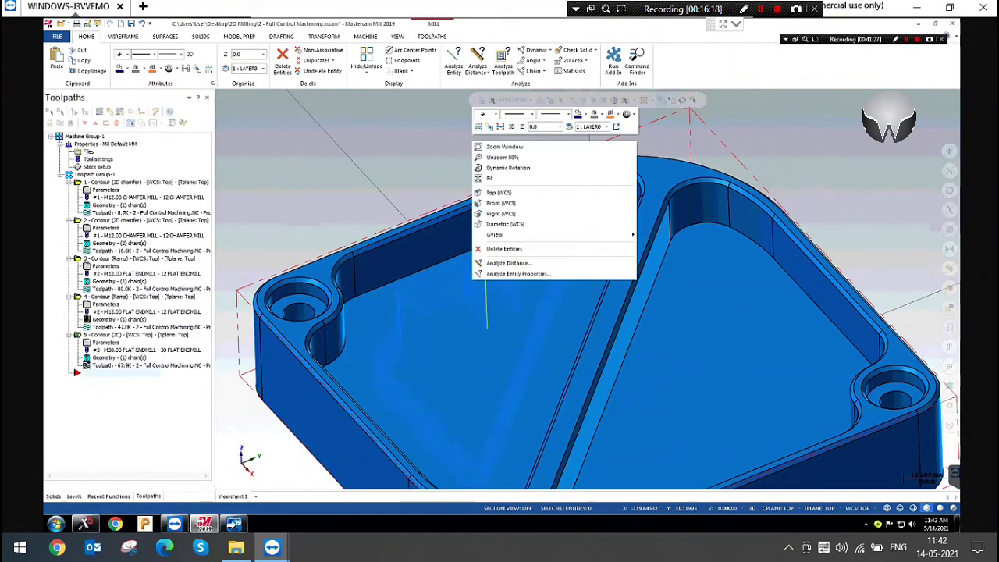
left_click(518, 224)
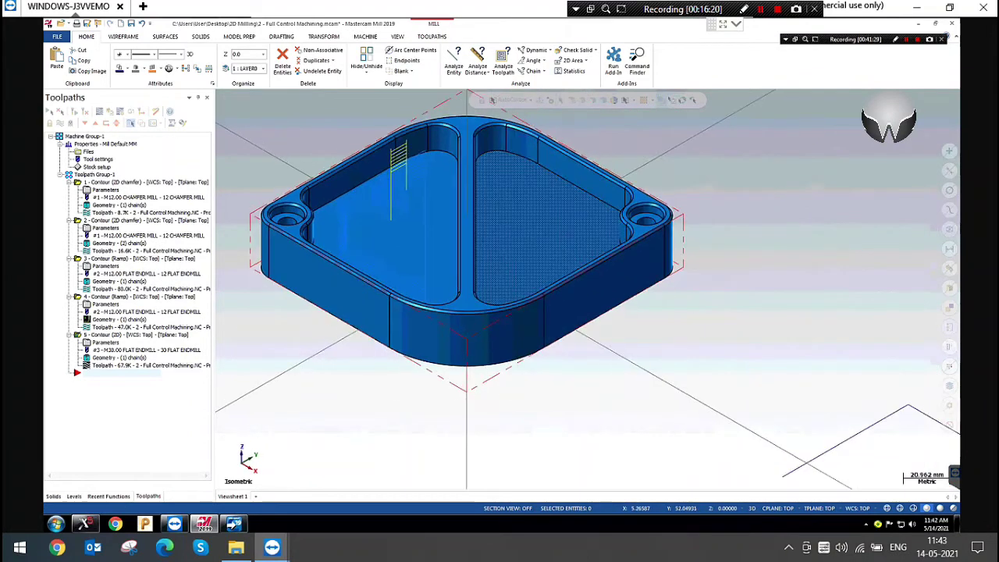
scroll(349, 156, "up", 2)
right_click(145, 334)
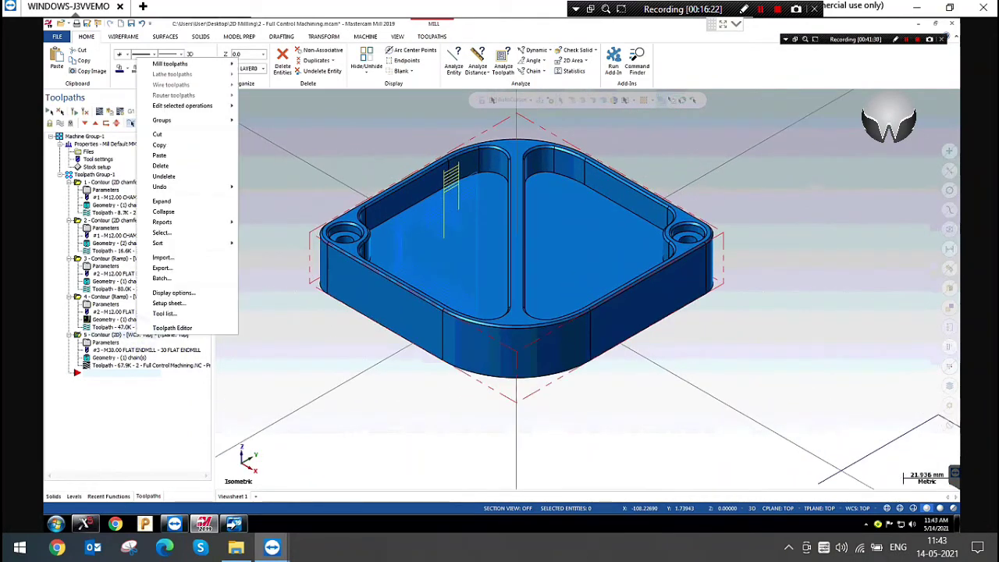
left_click(183, 147)
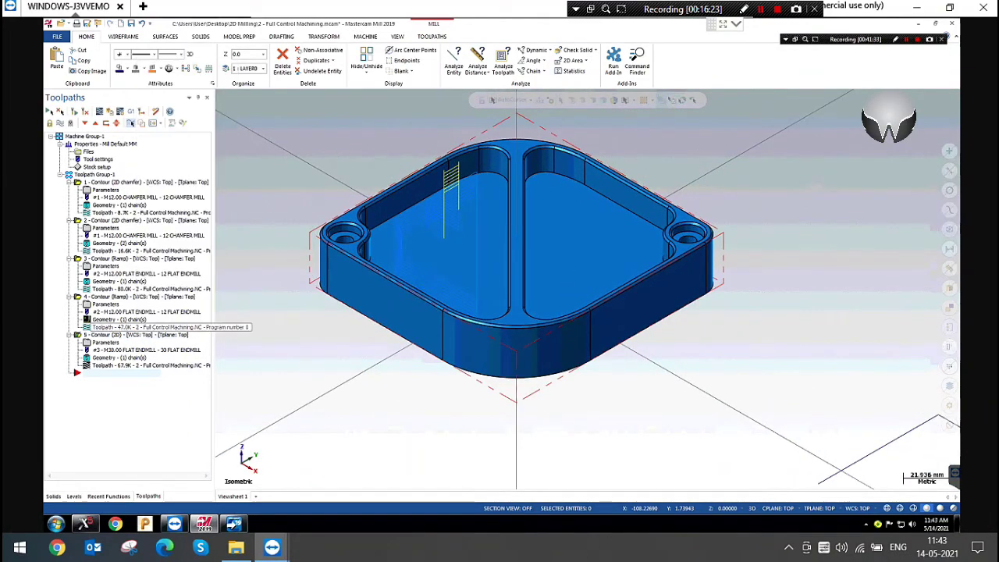
right_click(101, 373)
left_click(127, 195)
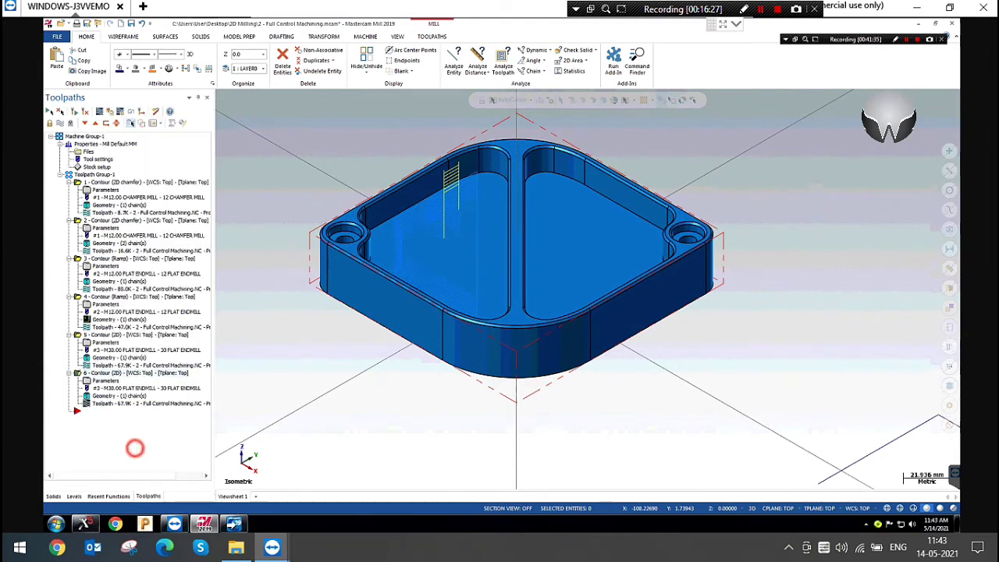
Assign the 12 Flat Endmill to the sixth operation and set its contour type to Remachining.
left_click(101, 380)
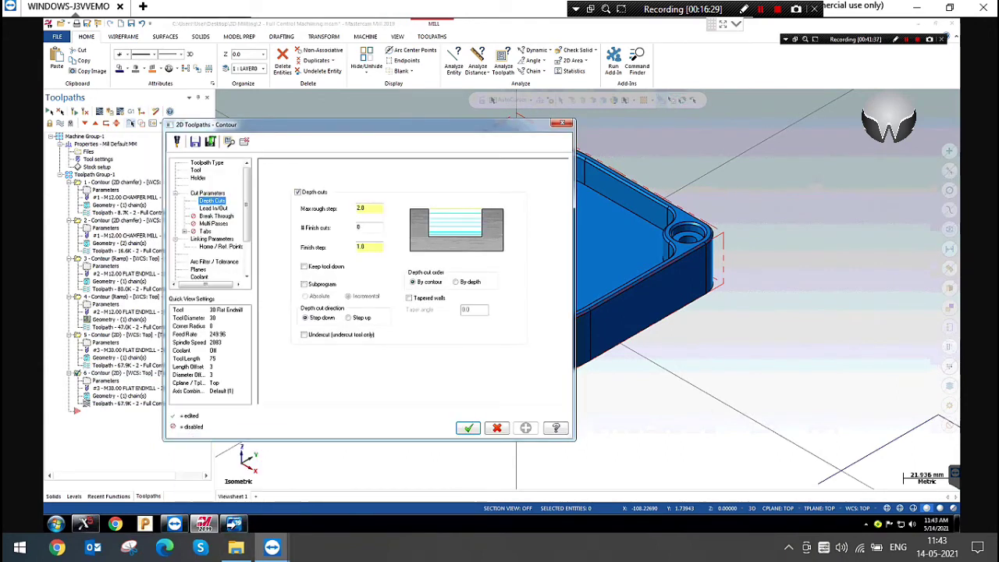
left_click(336, 196)
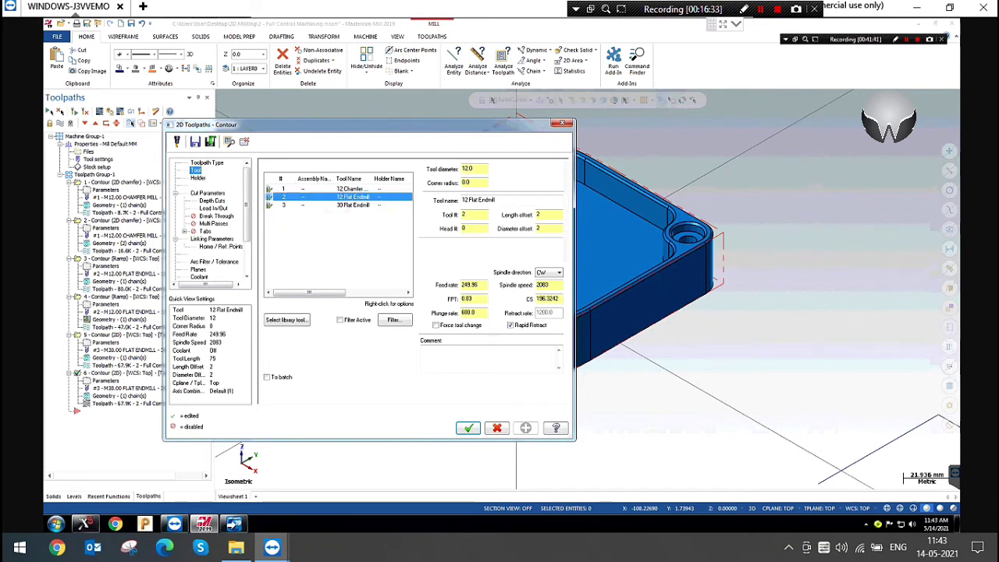
left_click(208, 192)
left_click(499, 186)
left_click(499, 186)
left_click(500, 186)
left_click(480, 213)
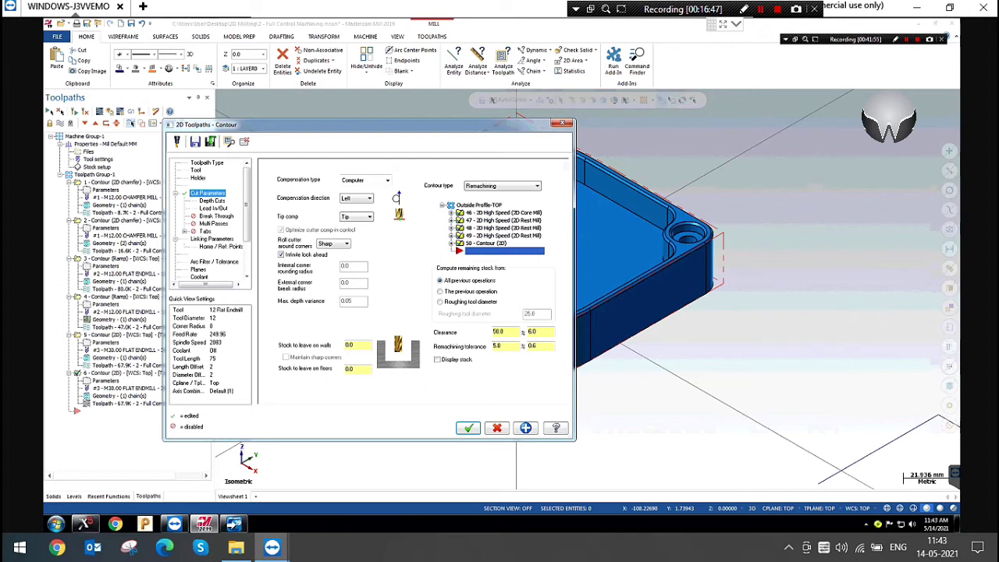
Compute the remaining stock from the roughing tool diameter and set that diameter to 30 mm.
left_click(468, 291)
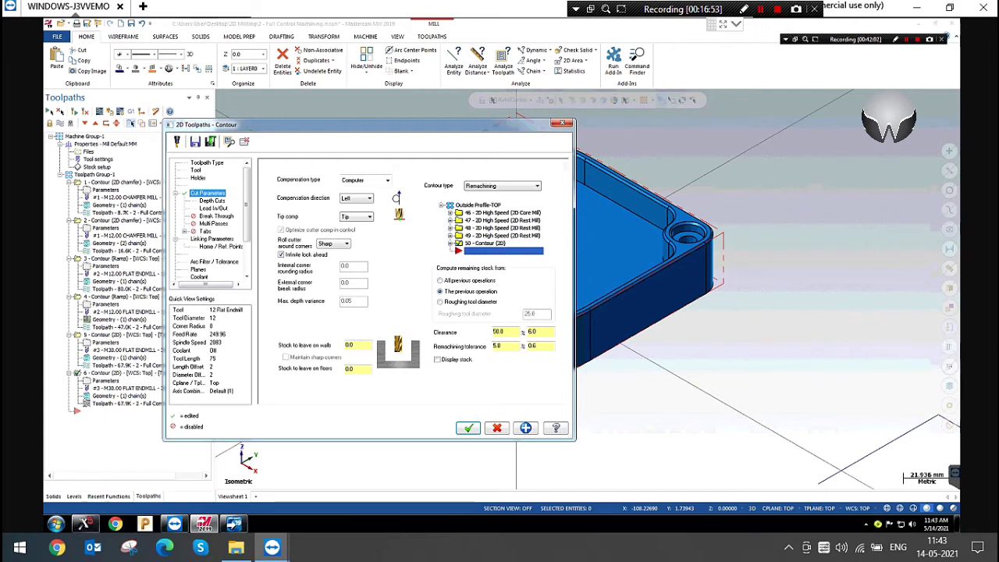
left_click(441, 301)
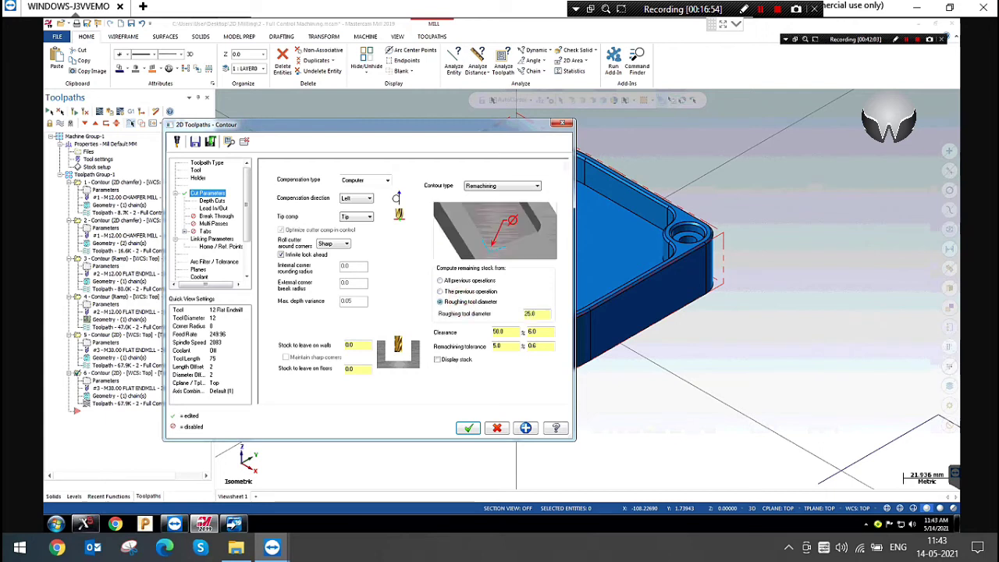
double_click(531, 313)
type("30")
key("Return")
key("Tab")
key("shift+Tab")
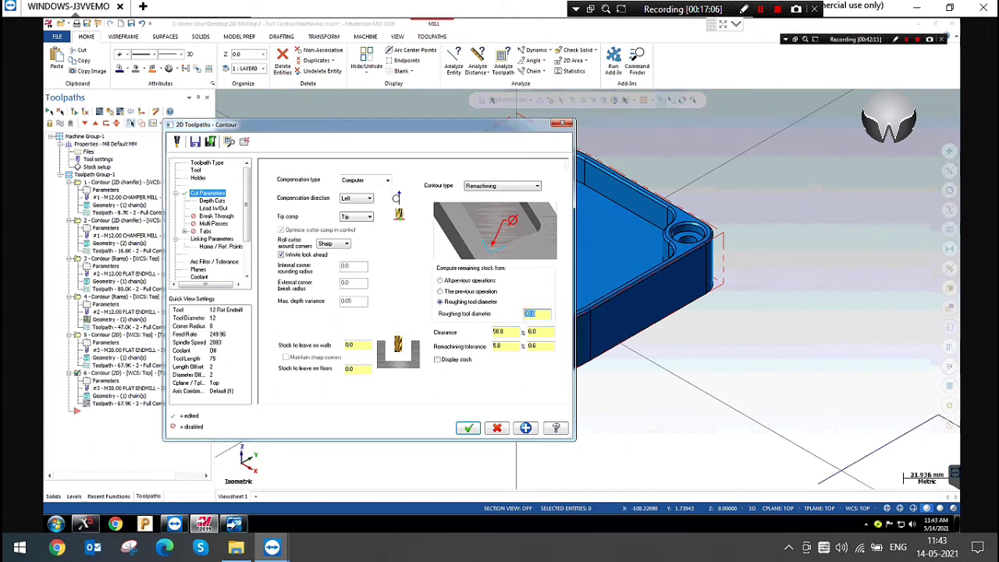
key("Tab")
Set the remachining clearance to 2.0 mm and the remachining tolerance to 0.1 mm.
double_click(507, 335)
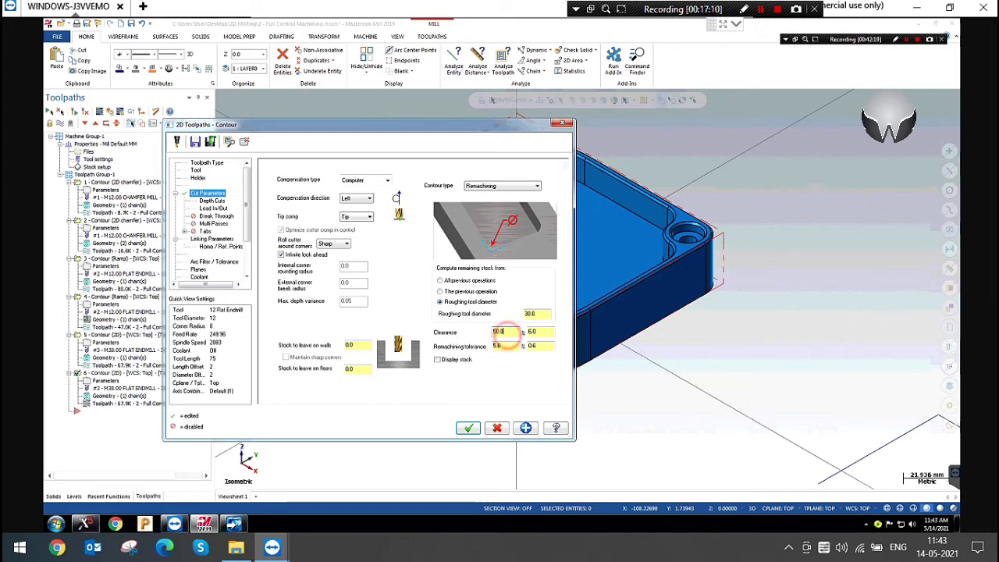
key("Tab")
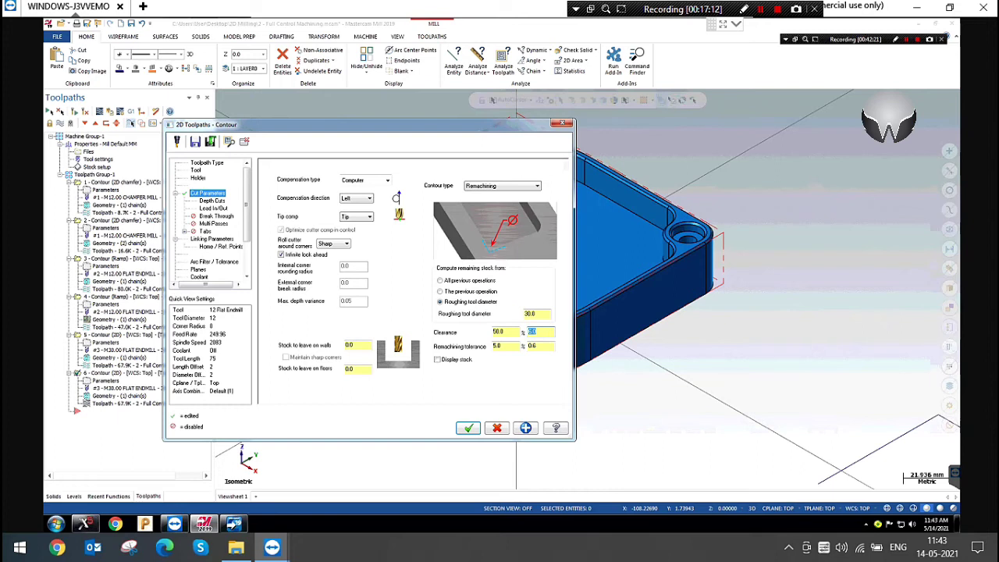
key("Return")
double_click(541, 330)
left_click(541, 349)
left_click(542, 349)
key("Return")
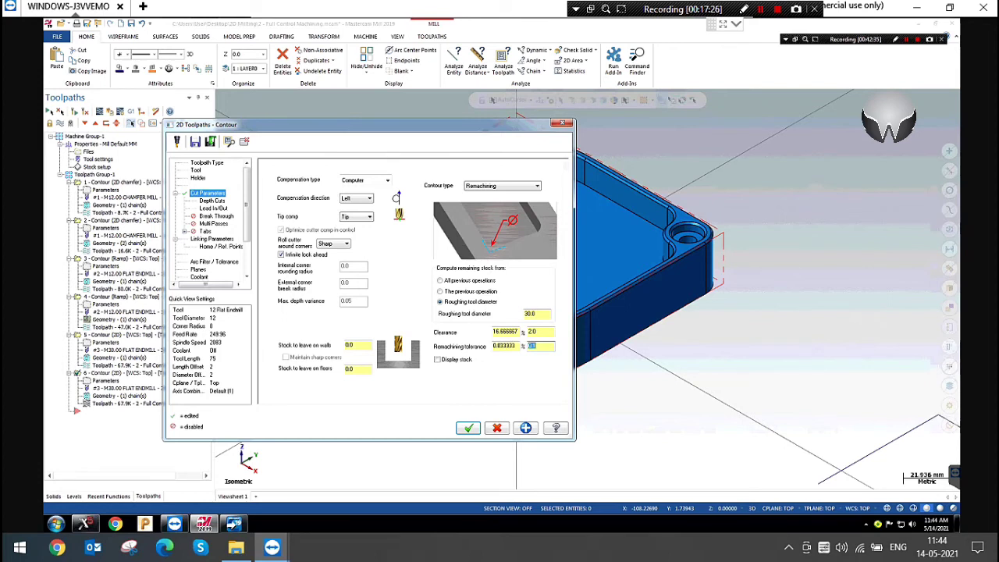
left_click(537, 345)
double_click(548, 347)
key("Return")
type(".")
double_click(539, 331)
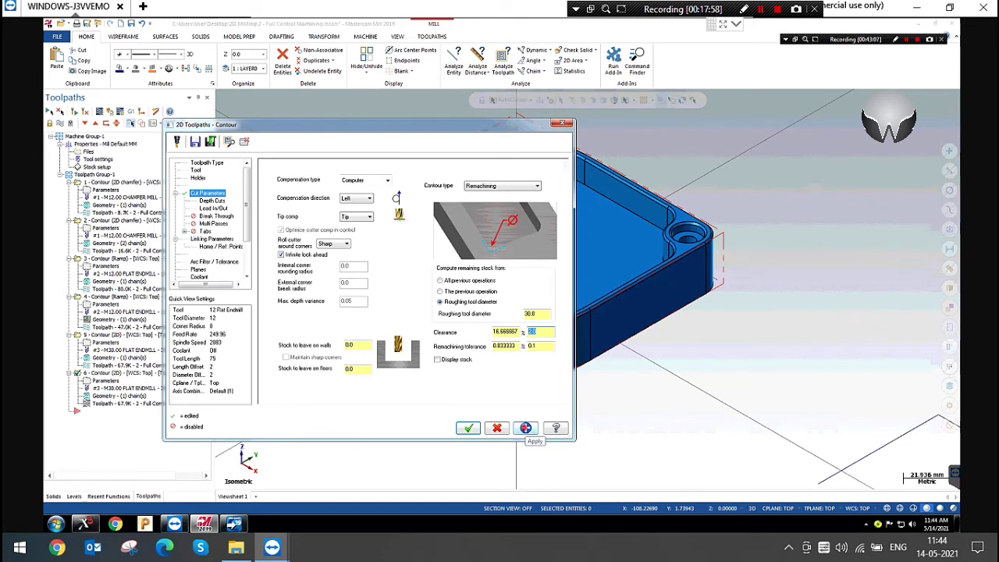
Accept the remachining parameters and regenerate the sixth operation's toolpath.
left_click(468, 427)
left_click(74, 111)
scroll(349, 143, "up", 2)
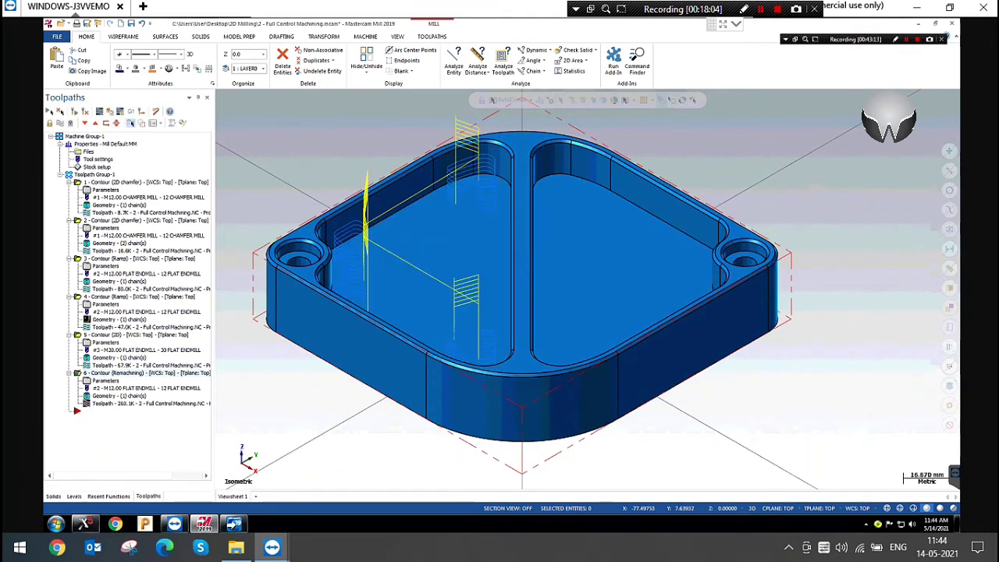
scroll(387, 203, "down", 3)
scroll(339, 173, "up", 3)
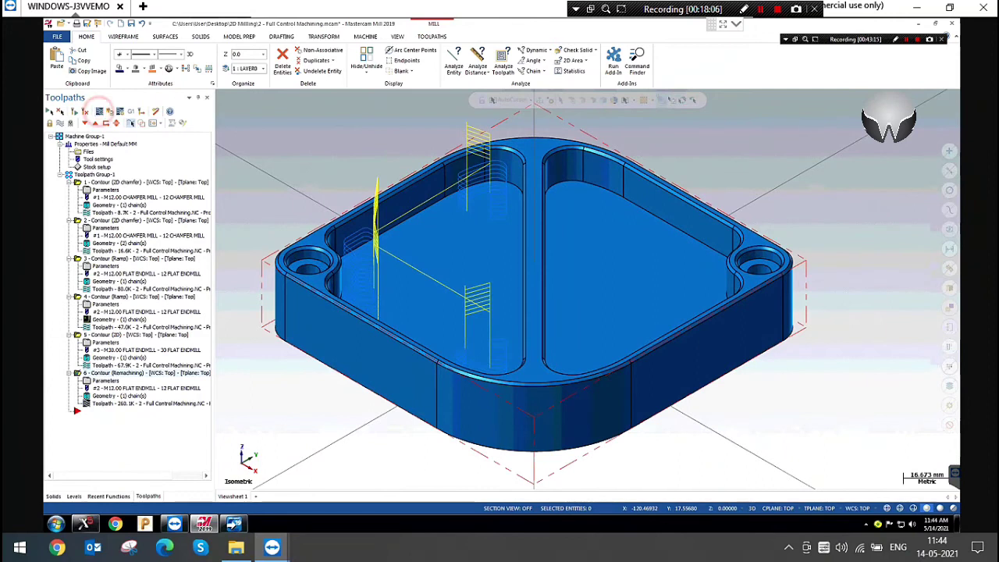
Backplot the remachining toolpath, check the 12 mm endmill's position in the pocket corner from the top view, and close the backplot.
left_click(99, 111)
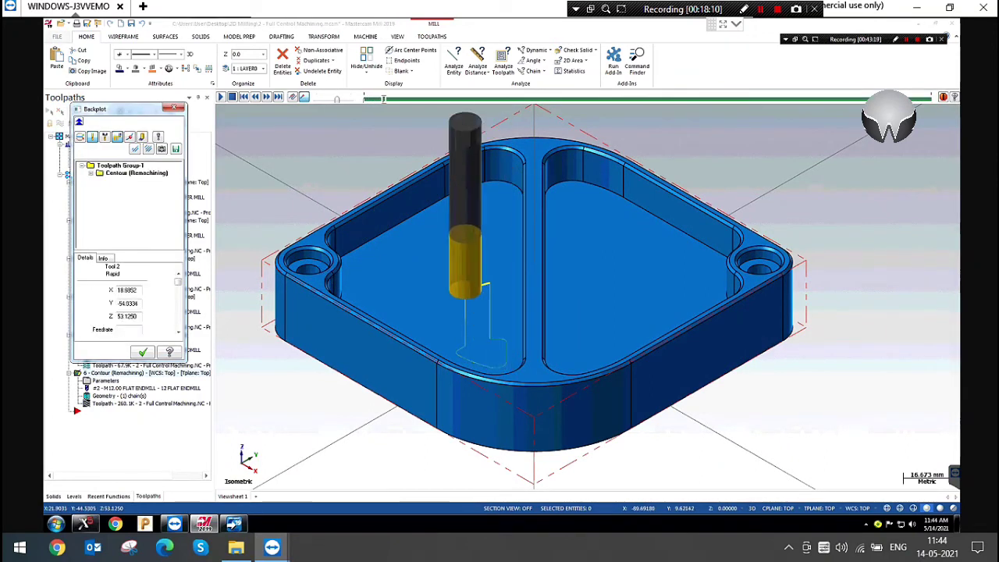
left_click(367, 100)
right_click(332, 125)
left_click(366, 193)
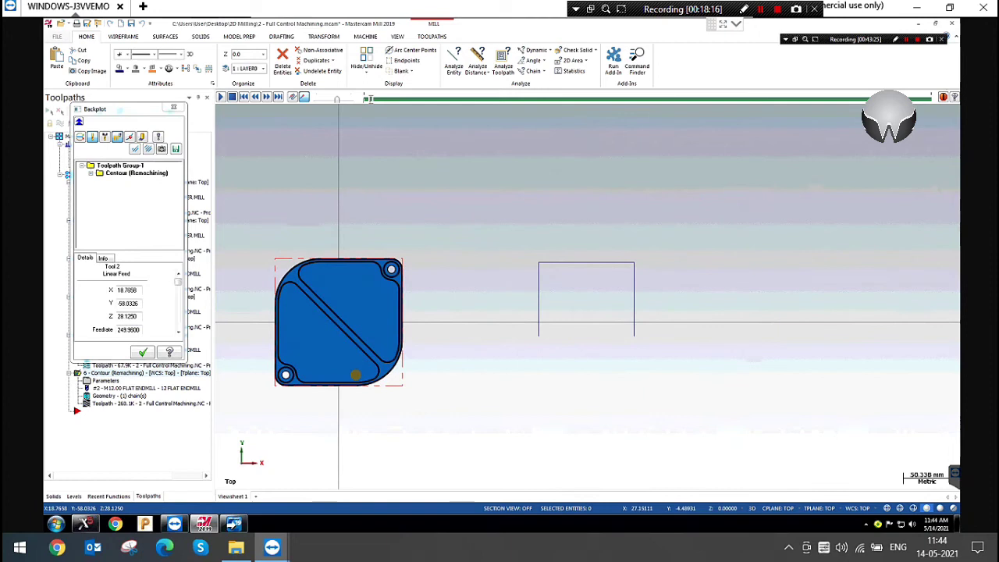
scroll(334, 391, "up", 4)
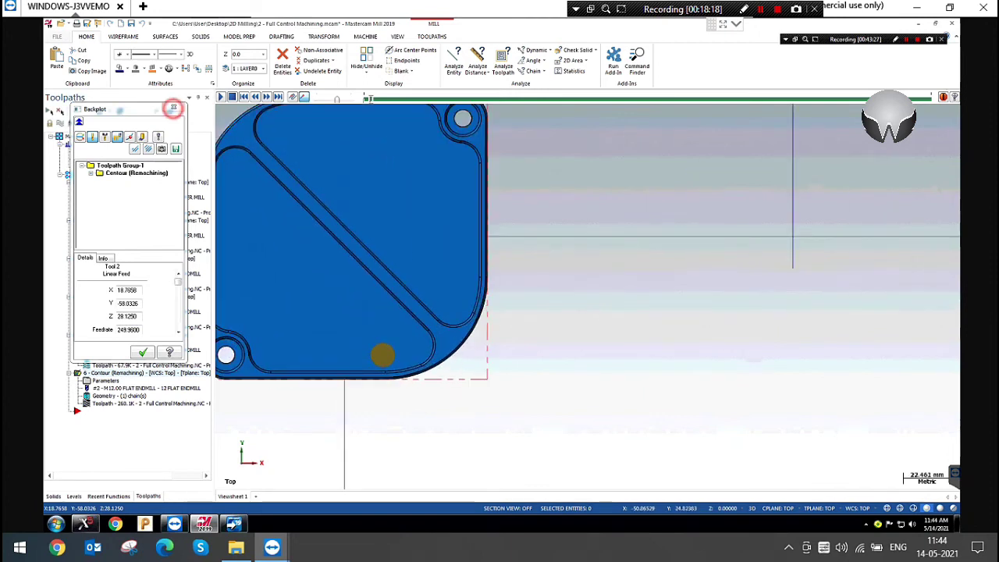
left_click(174, 106)
Verify the fifth and sixth operations together in Mastercam Simulator, stopping at the operation change after the 30 mm contour.
scroll(712, 296, "down", 2)
left_click(106, 335, "ctrl")
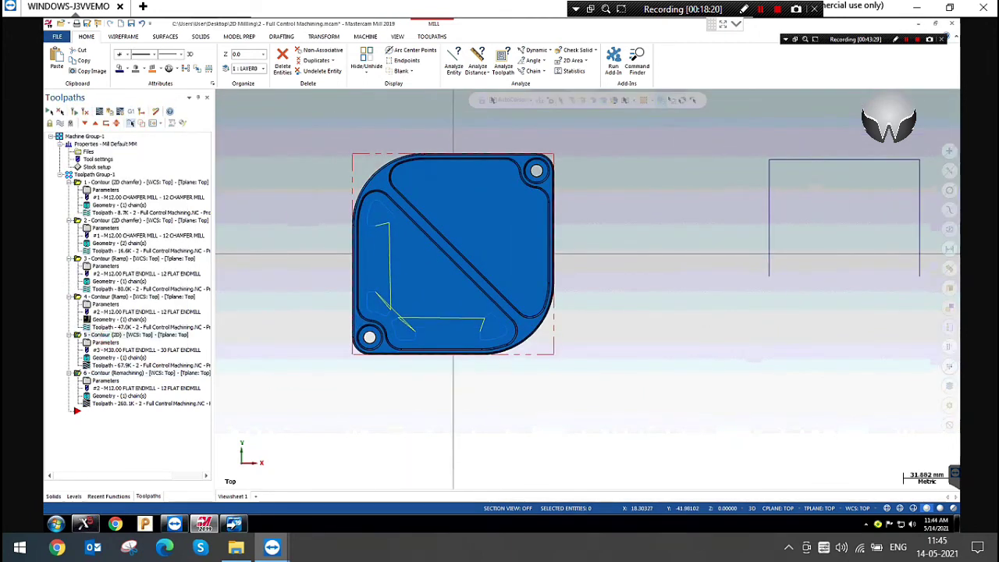
left_click(110, 112)
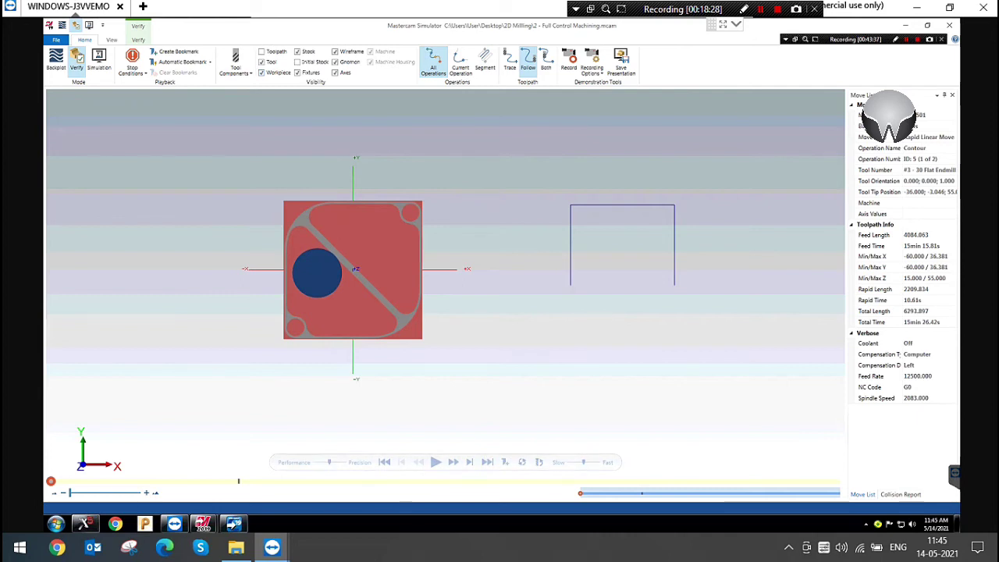
left_click(138, 39)
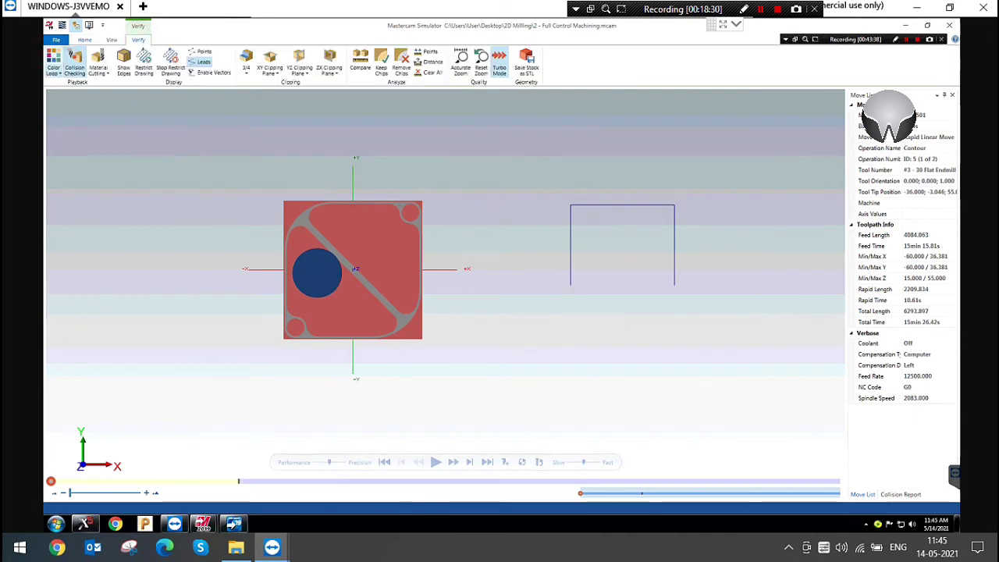
left_click(85, 39)
left_click(131, 66)
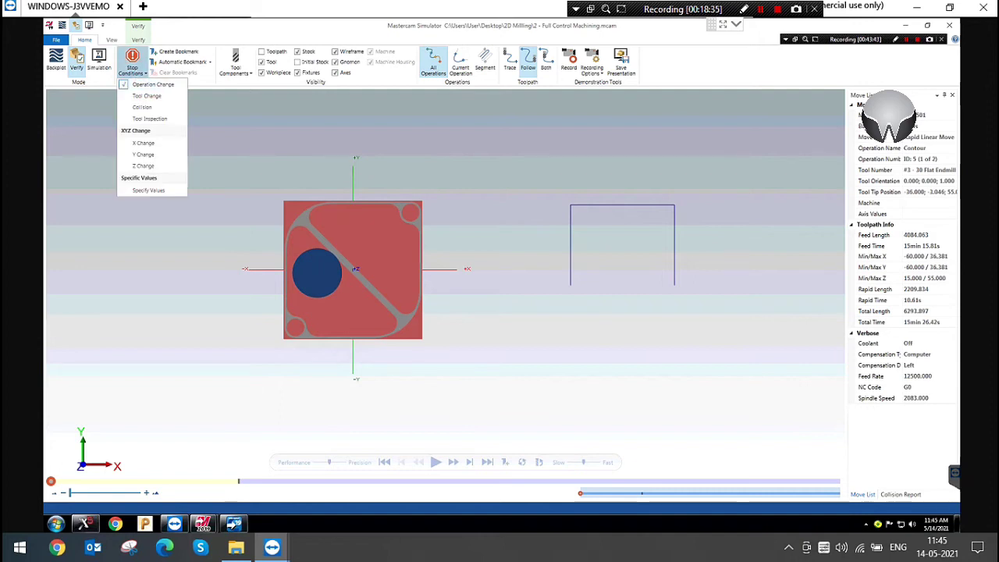
left_click(218, 151)
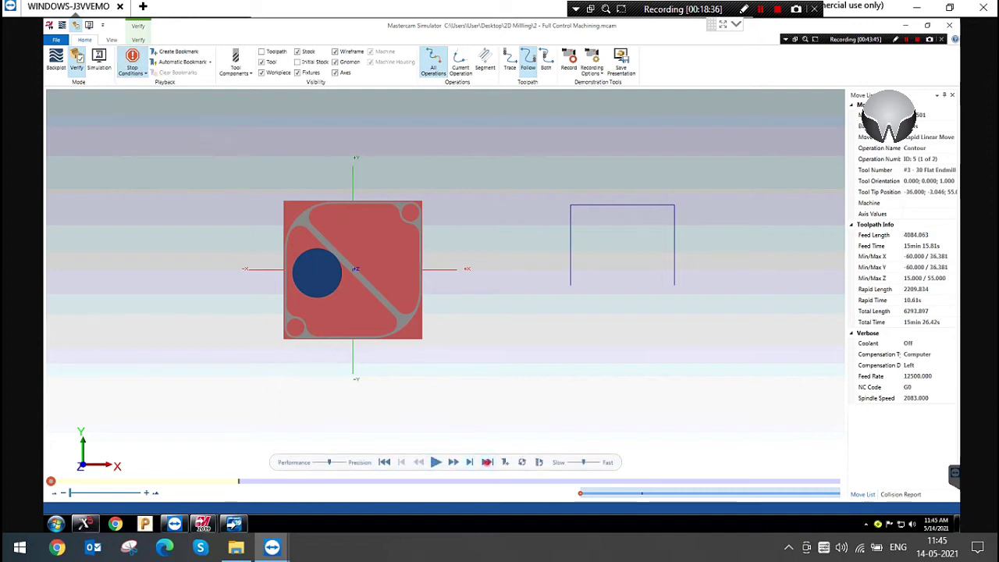
left_click(487, 462)
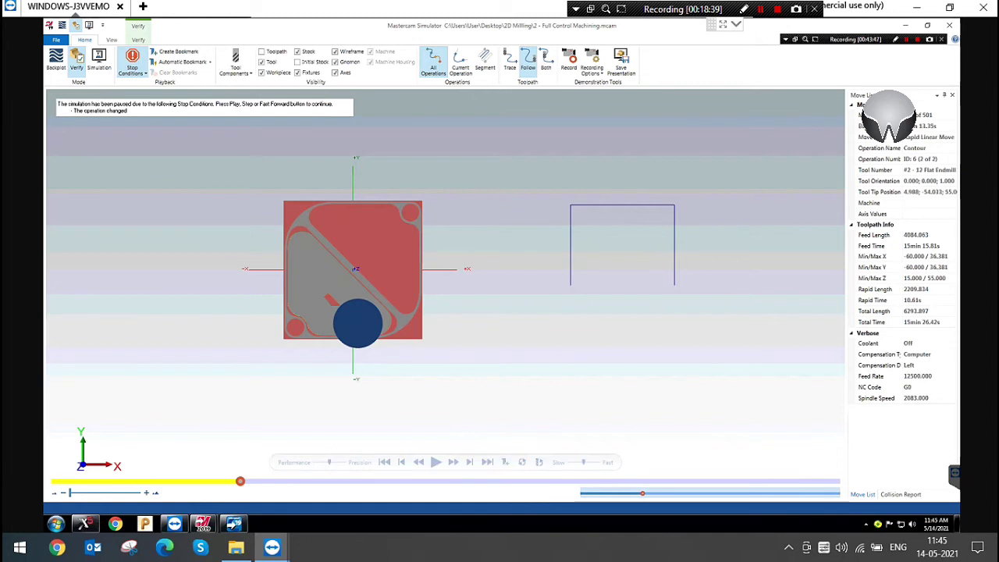
Simulate the start of the remachining operation and examine the material it removes in the first pocket corner.
scroll(370, 331, "up", 2)
scroll(399, 355, "up", 1)
mouse_move(399, 355)
middle_mouse_down()
mouse_move(402, 316)
mouse_move(437, 277)
mouse_move(445, 294)
mouse_move(422, 337)
mouse_move(423, 328)
middle_mouse_up()
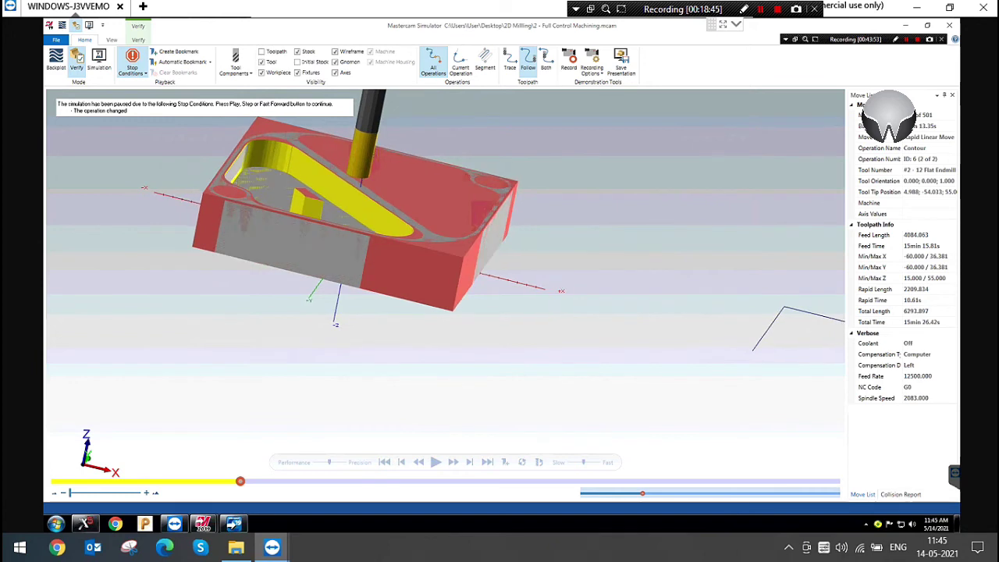
key("r")
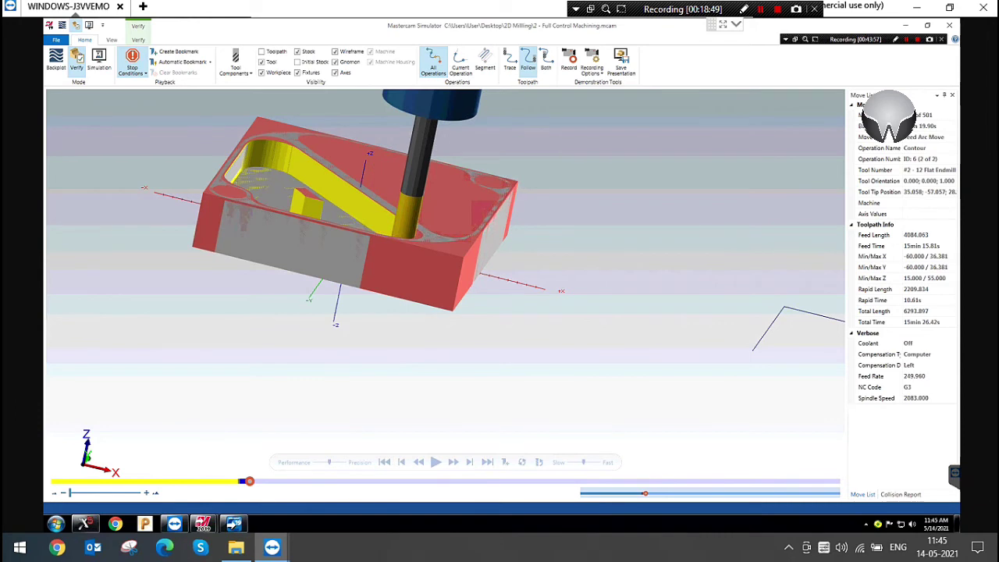
scroll(398, 237, "up", 3)
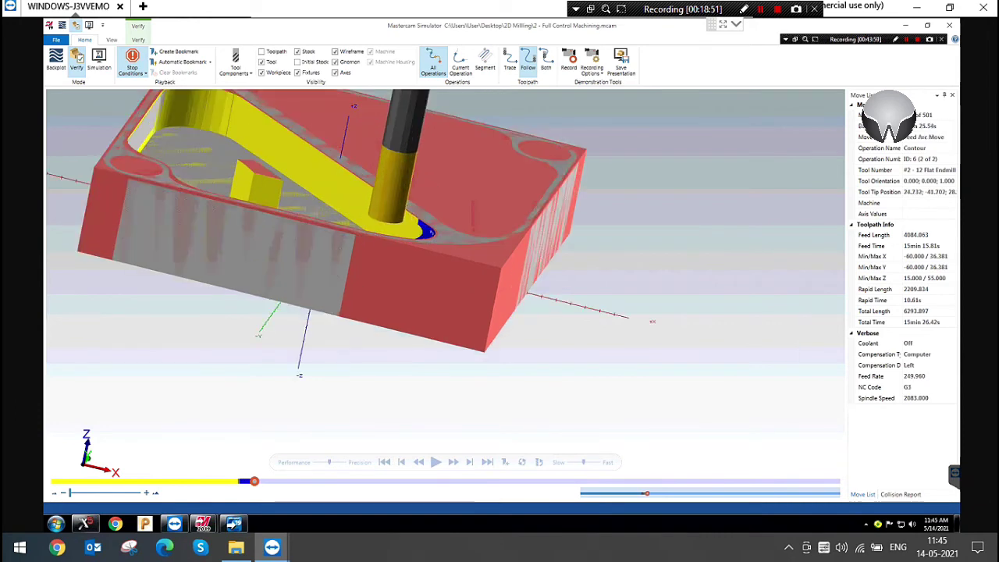
middle_click_drag(397, 239, 402, 293)
scroll(397, 238, "up", 5)
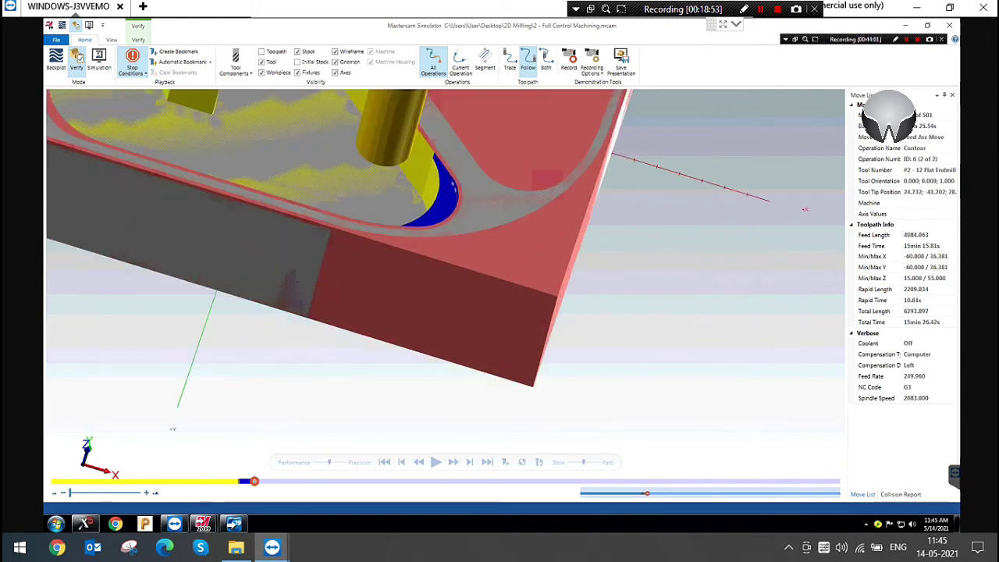
middle_click_drag(402, 236, 395, 243)
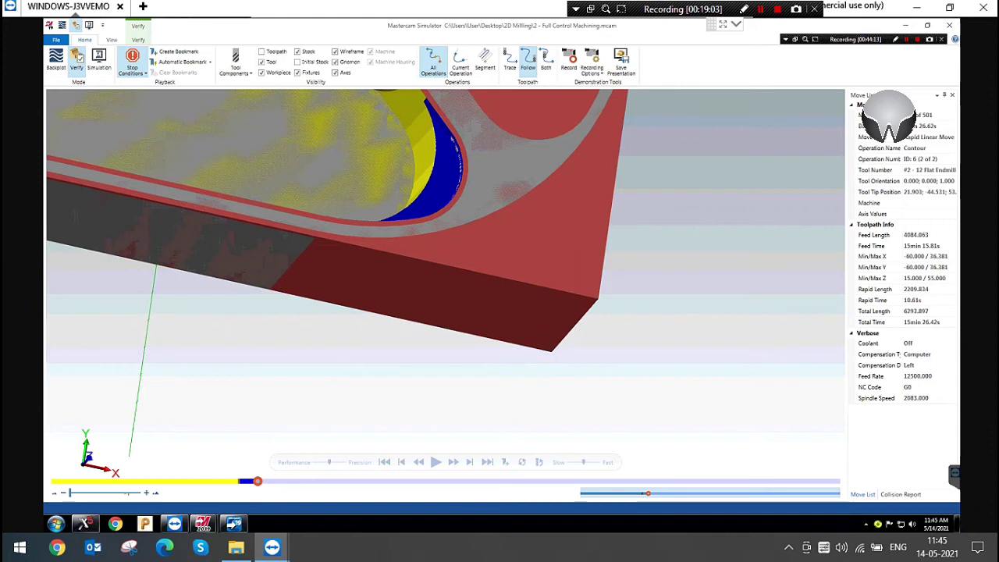
Hide the tool and examine the remachined pocket corner from the top view.
right_click(629, 169)
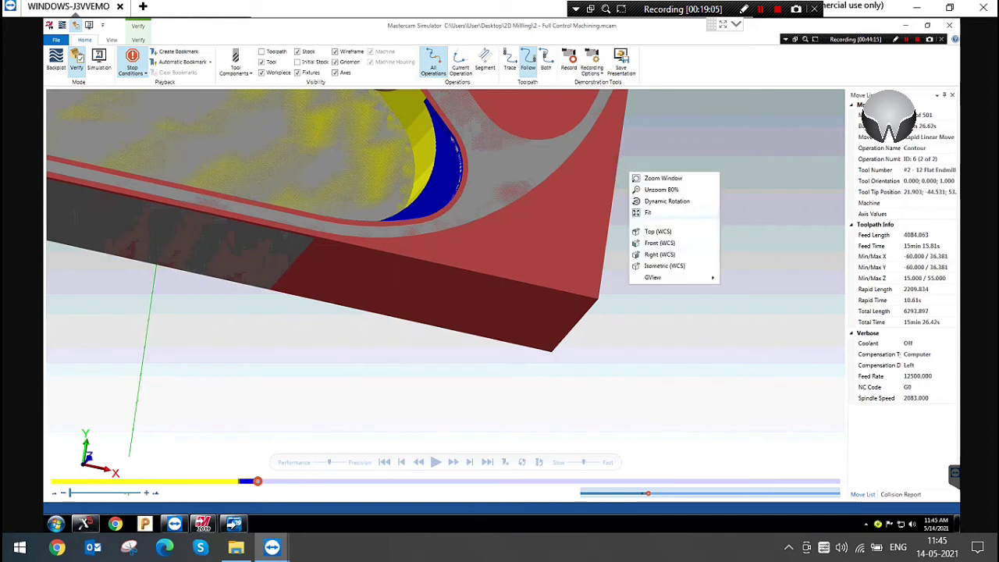
left_click(660, 231)
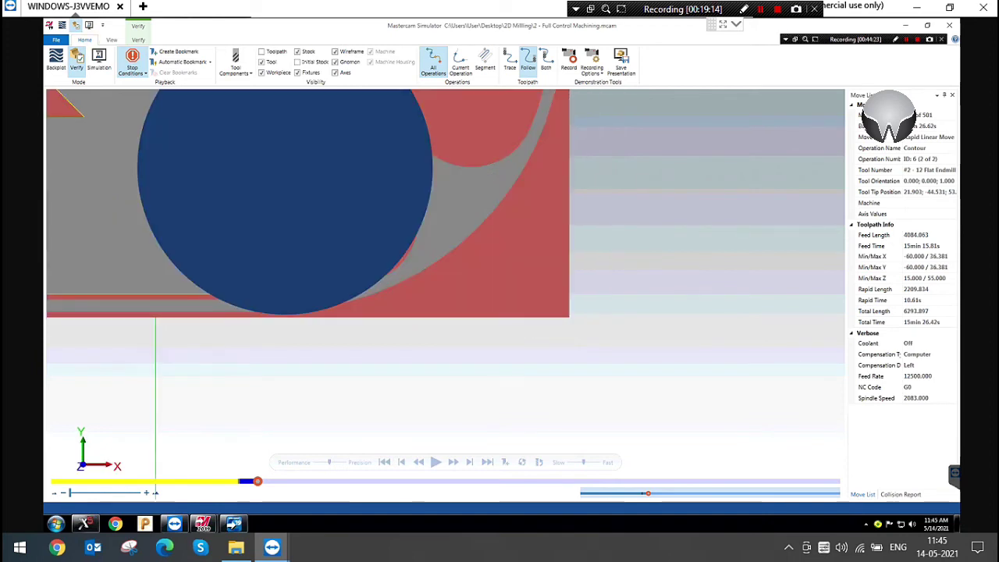
left_click(262, 61)
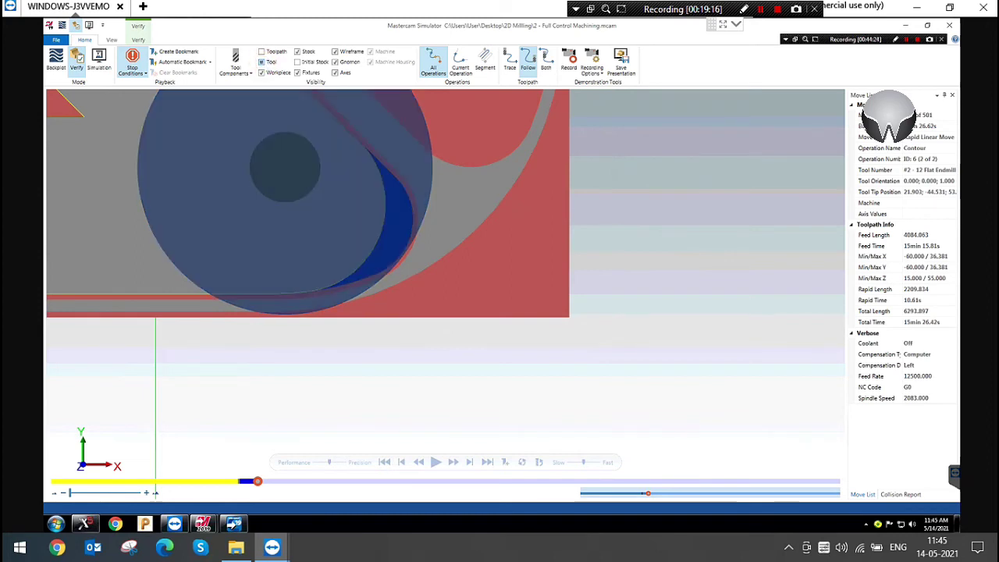
scroll(505, 293, "down", 2)
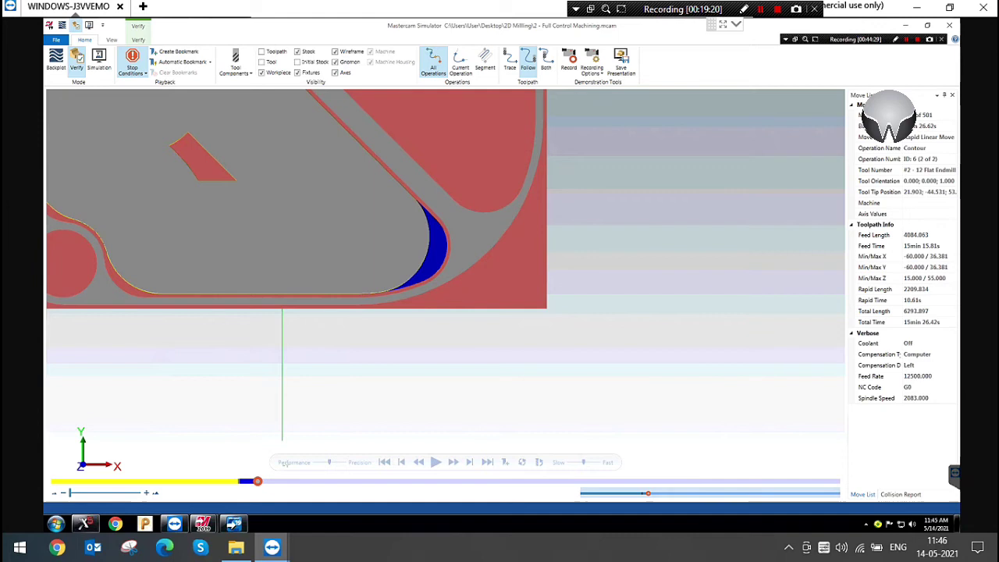
Display the 12 mm endmill as translucent over the remachined pocket corner.
scroll(361, 263, "up", 1)
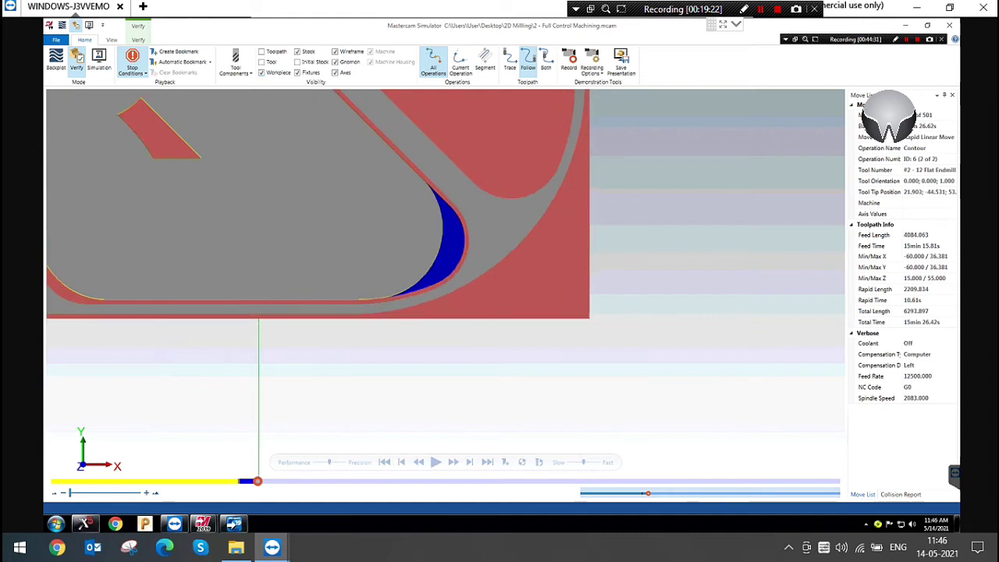
left_click(261, 62)
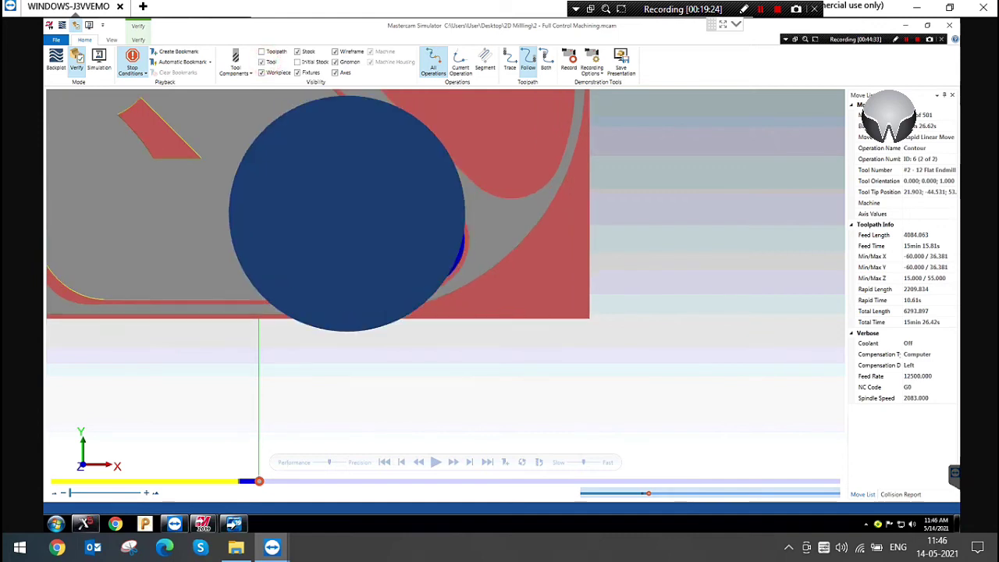
left_click(261, 61)
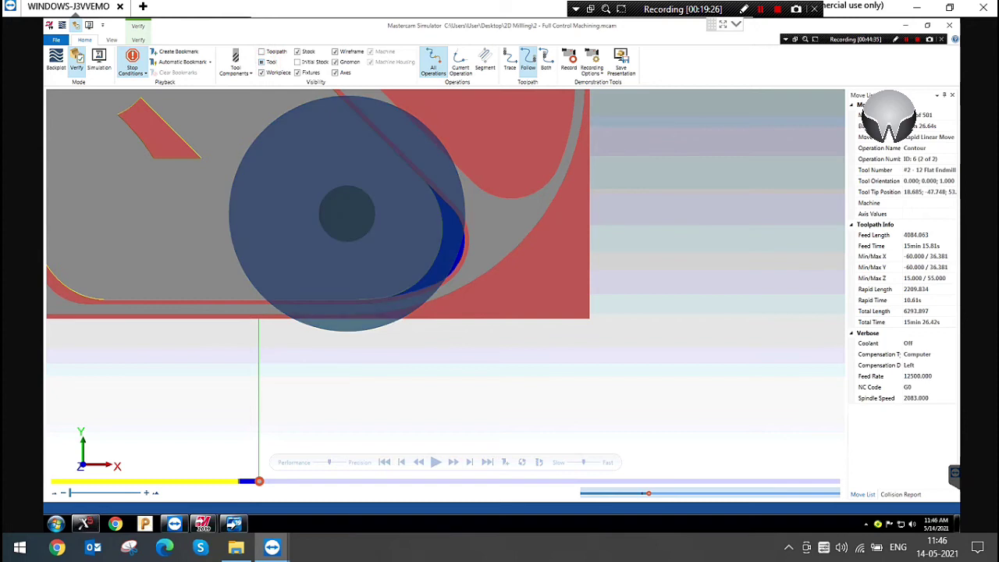
Step through the remachining moves around the pocket corner to examine the tool's path, and close the simulator.
key("s")
scroll(359, 288, "up", 2)
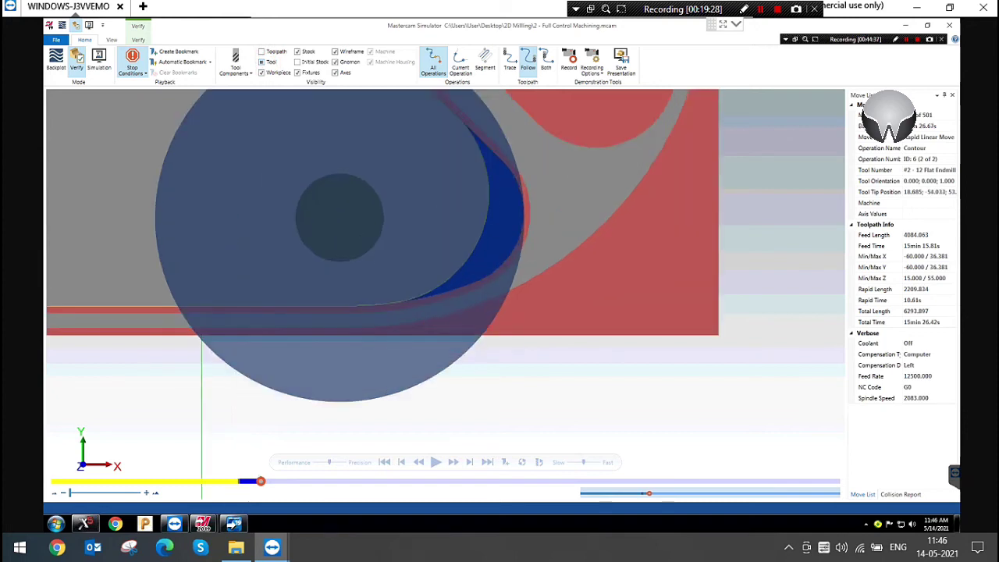
key("s")
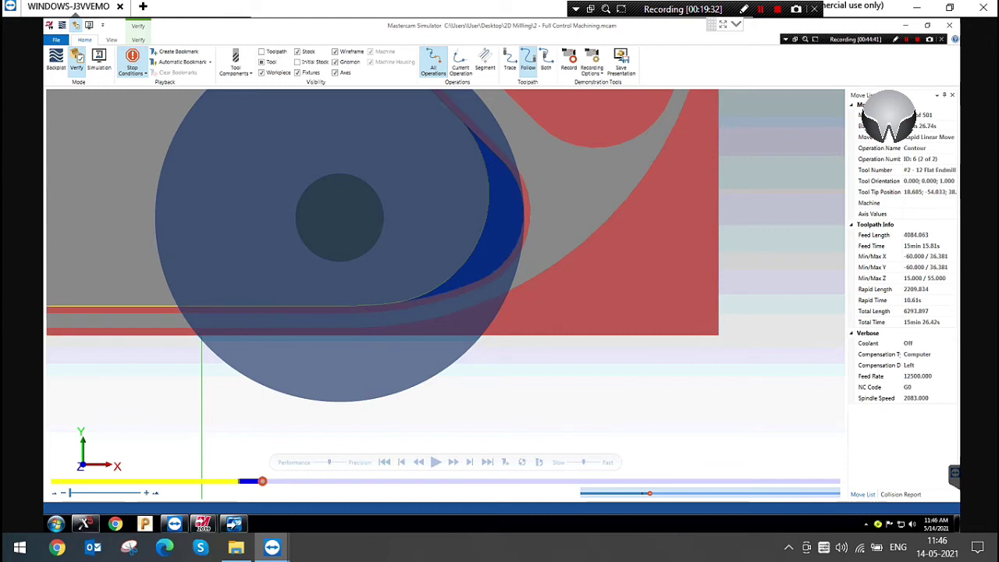
key("s")
key("s")
key("s")
key("s")
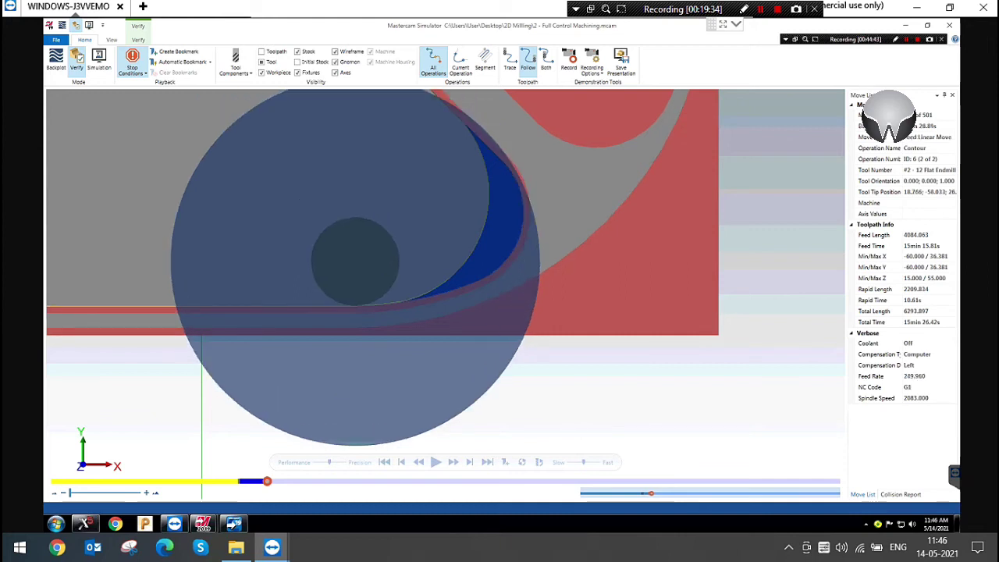
key("s")
key("s")
key("s")
key("s")
key("s")
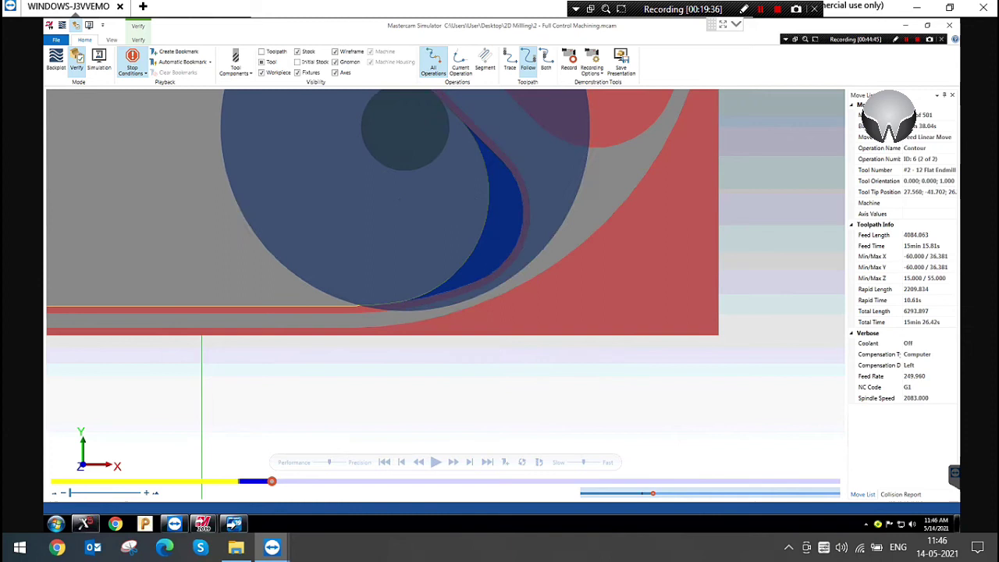
key("s")
key("s")
key("s")
key("s")
key("s")
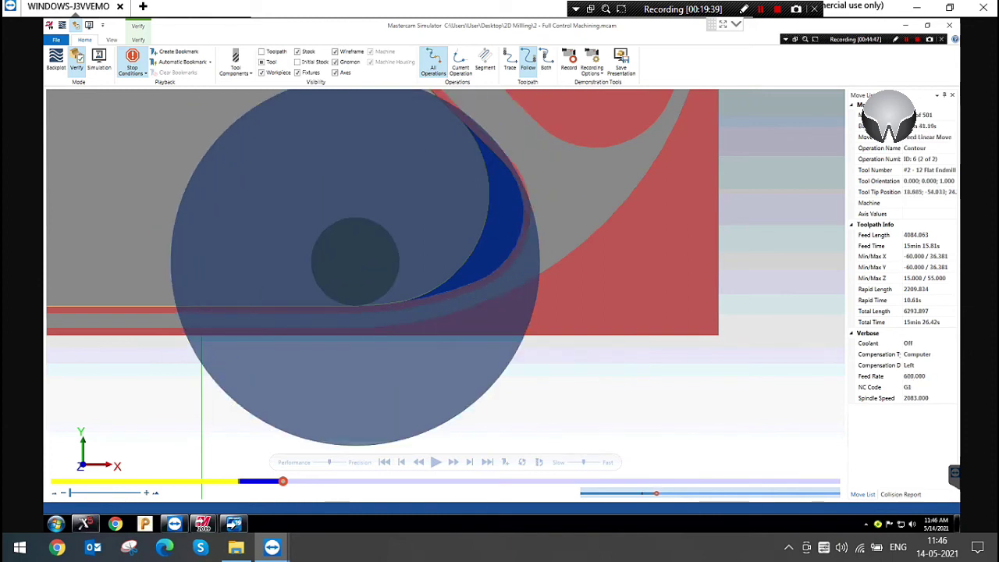
left_click(949, 26)
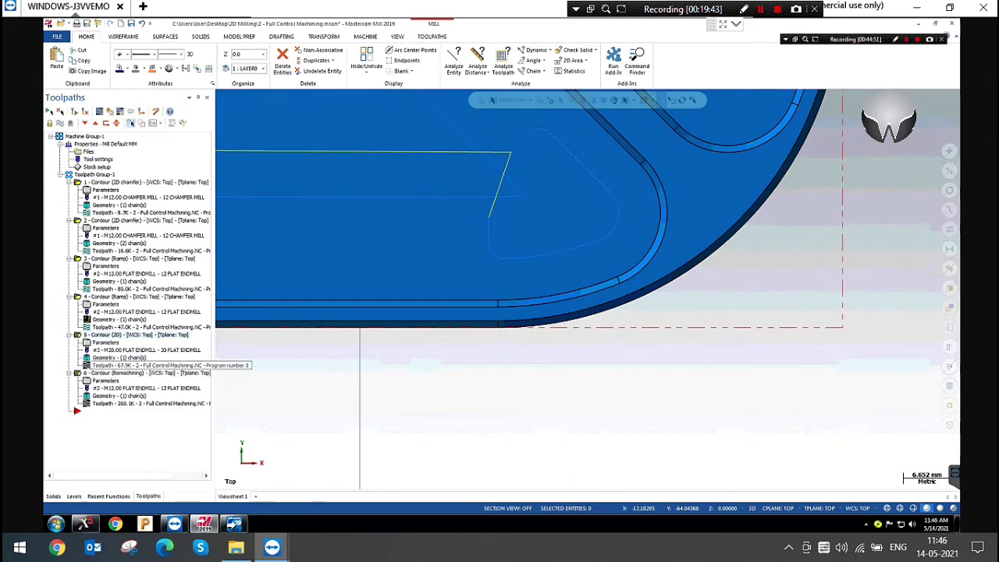
Set the remachining operation's clearance to 10.0 mm and regenerate its toolpath.
left_click(103, 380)
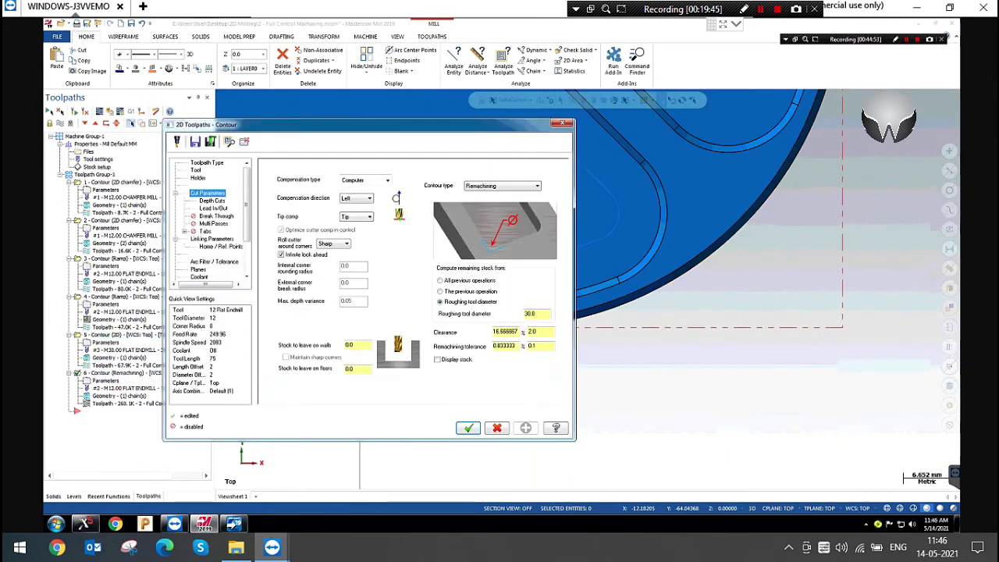
double_click(543, 331)
type("10.0")
left_click(540, 345)
left_click(540, 332)
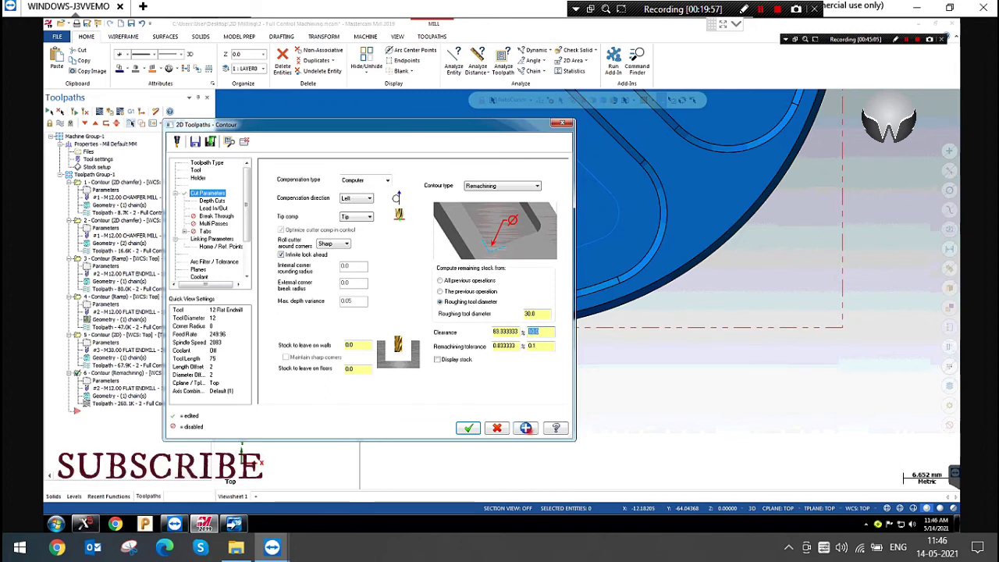
left_click(468, 427)
left_click(74, 111)
left_click(519, 420)
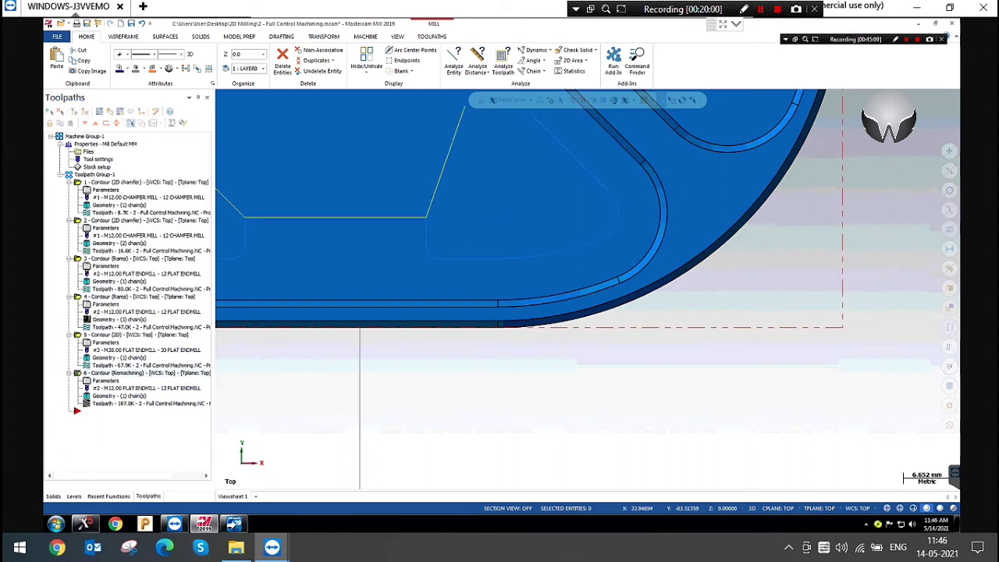
Set the sixth operation's remachining clearance to 20.0 mm, regenerate it and examine the toolpath in the pocket.
scroll(588, 289, "down", 3)
scroll(587, 289, "down", 5)
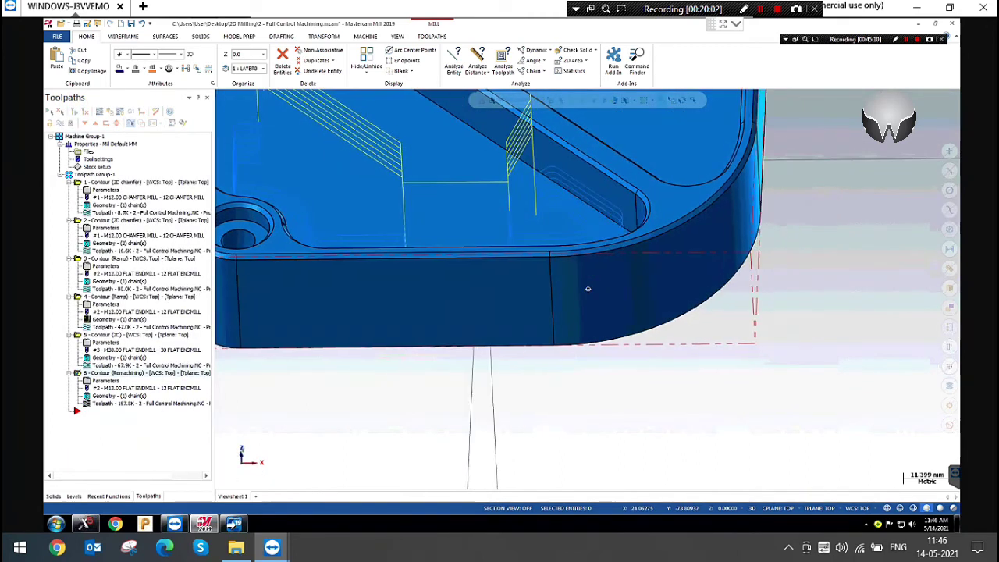
scroll(422, 192, "up", 3)
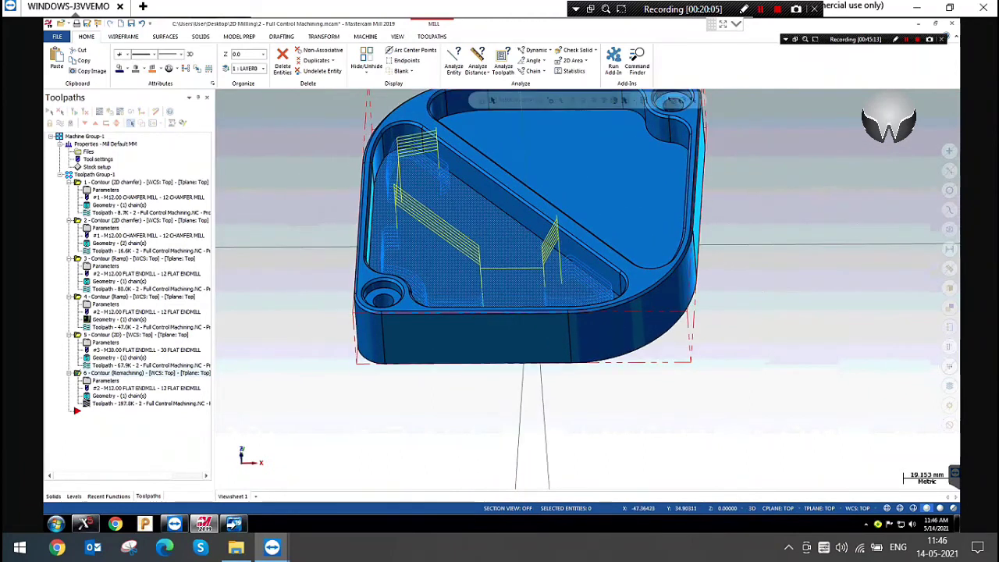
left_click(105, 380)
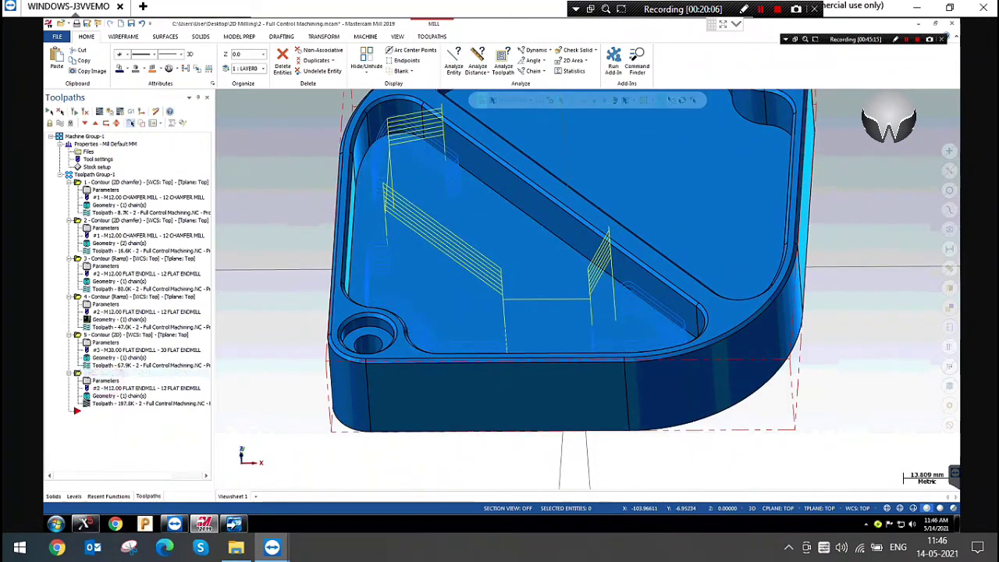
type("20")
key("Return")
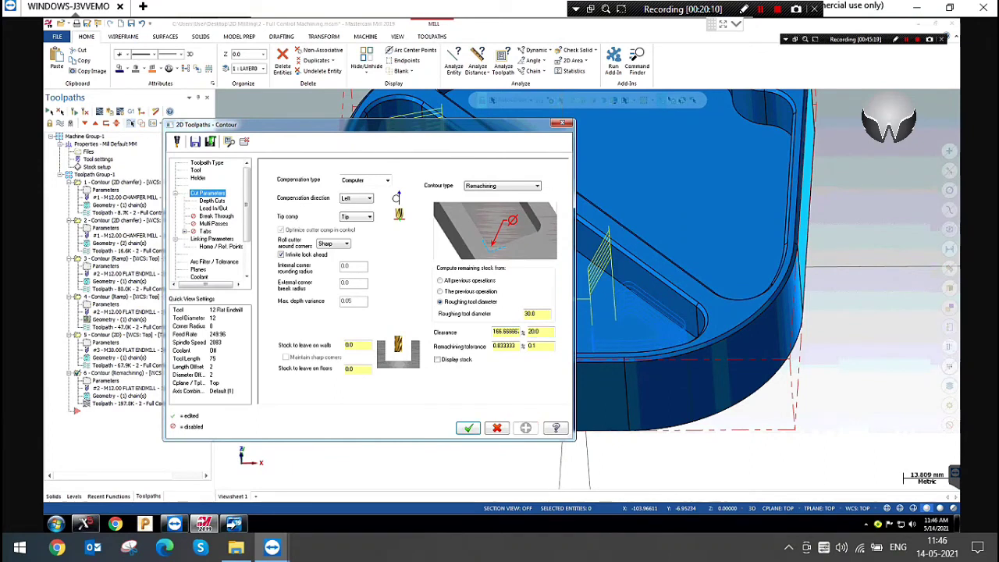
left_click(468, 428)
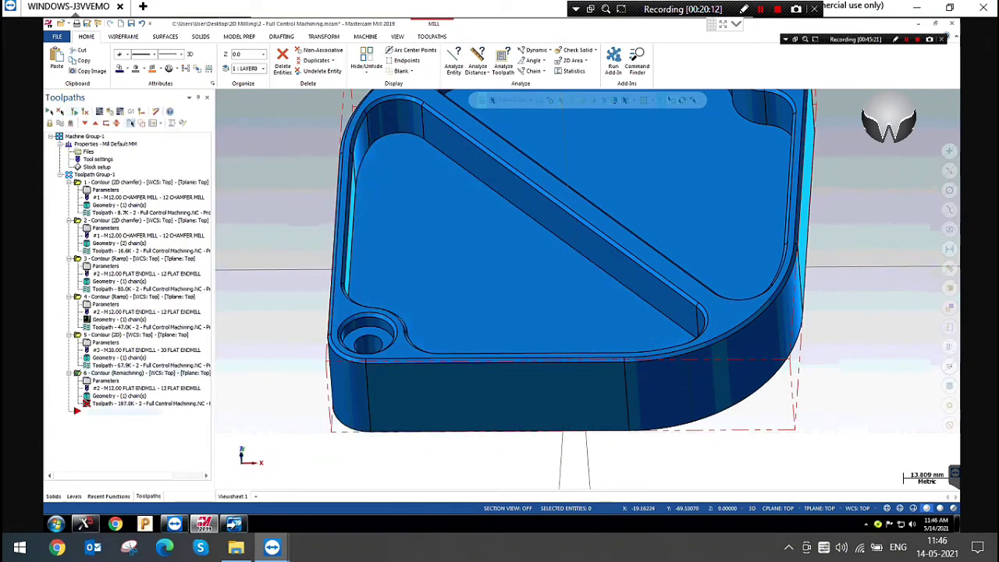
scroll(456, 243, "up", 1)
middle_click_drag(457, 243, 499, 227)
scroll(456, 242, "down", 1)
Duplicate the sixth remachining contour operation at the end of the toolpath group.
right_click(123, 373)
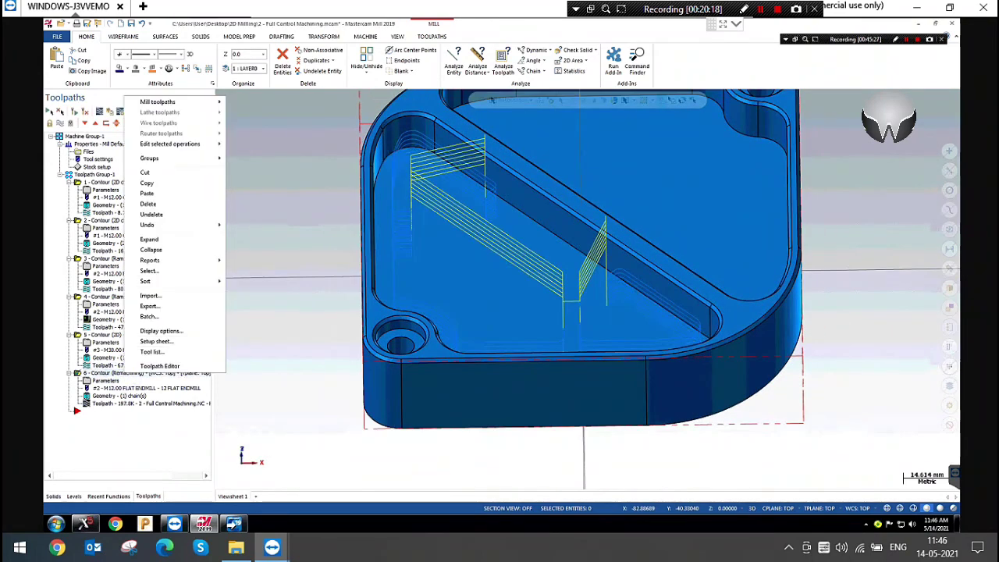
left_click(147, 183)
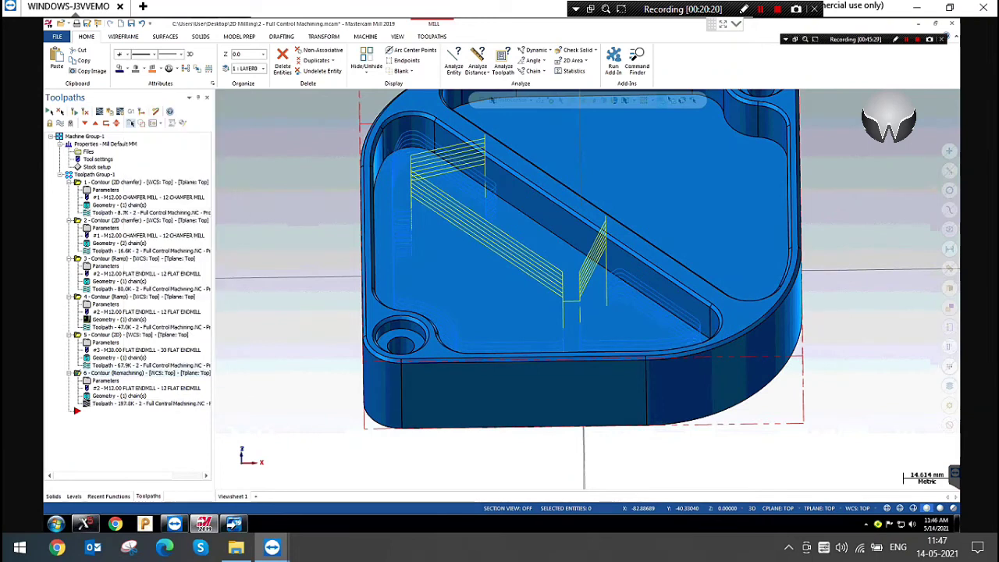
right_click(111, 408)
left_click(139, 229)
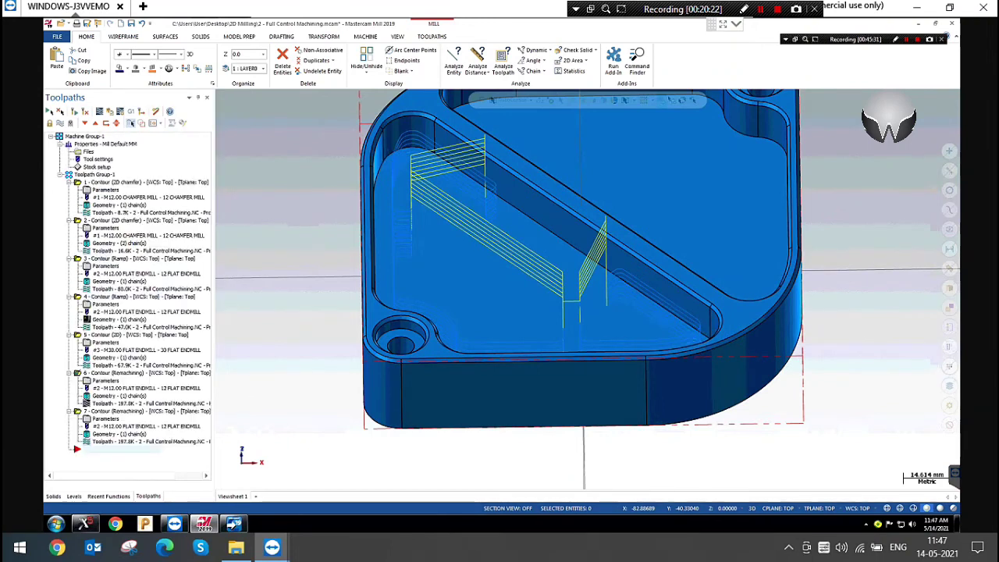
Set the clearance of the copied remachining operation to 2.0 mm and regenerate its toolpath.
left_click(106, 418)
left_click(538, 332)
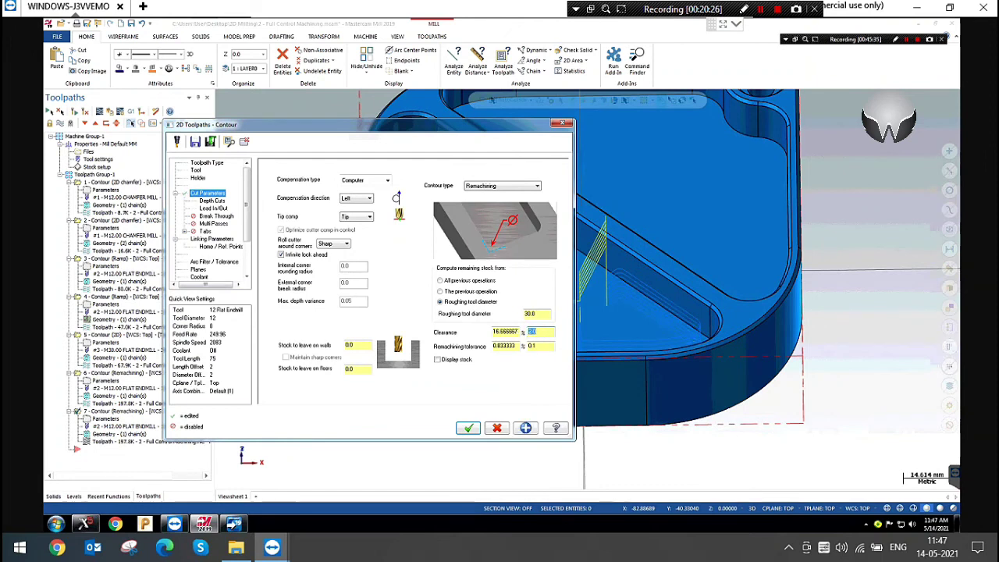
left_click(467, 427)
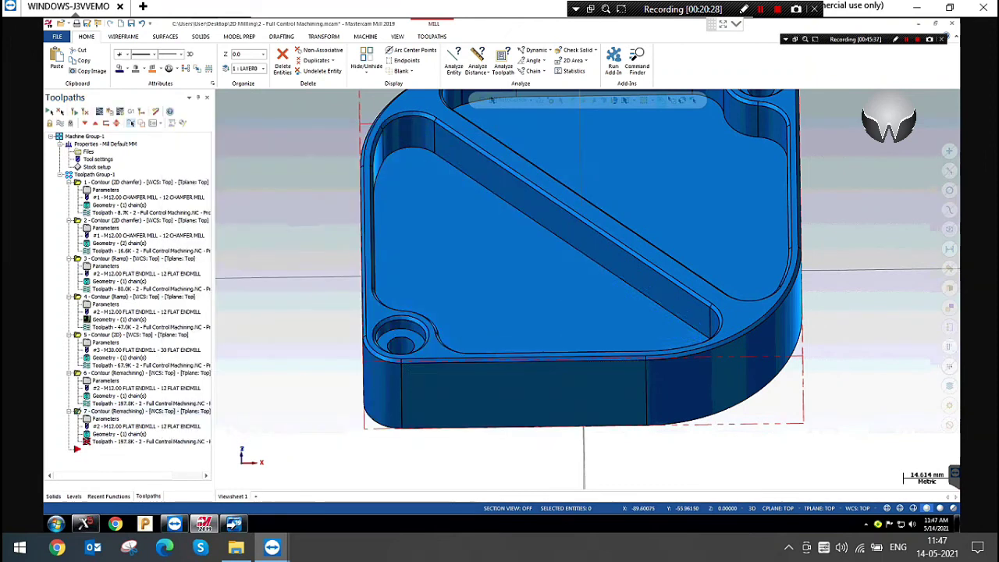
left_click(73, 111)
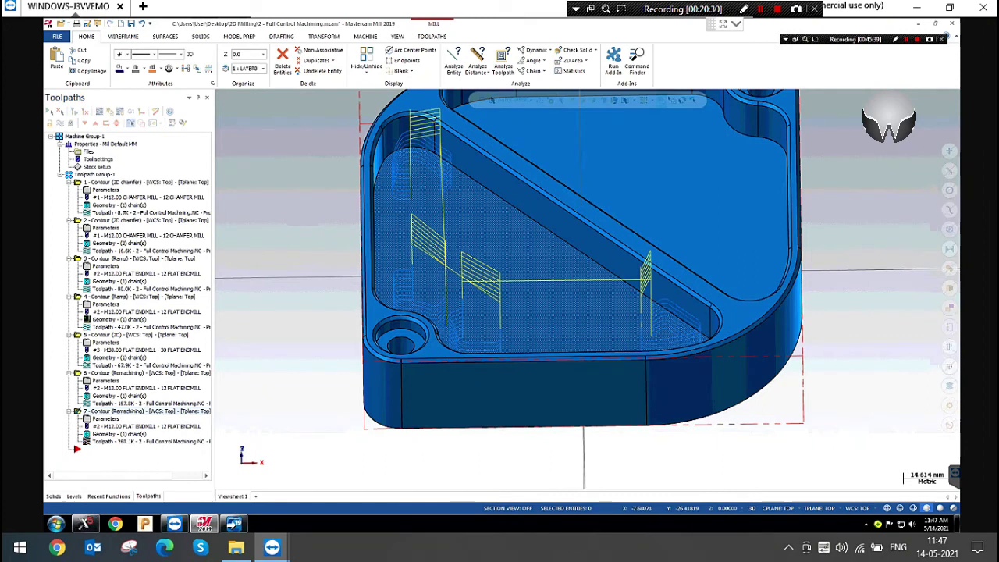
Display the sixth and seventh operations' toolpaths in turn, examining the seventh in wireframe from the top view.
left_click(141, 373)
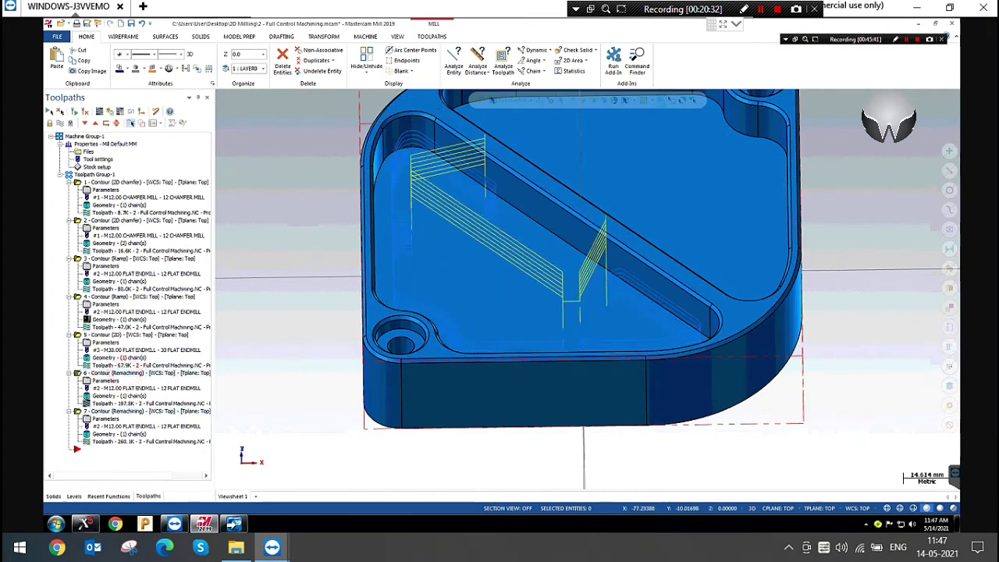
left_click(125, 410)
right_click(328, 158)
left_click(357, 212)
key("alt+1")
key("alt+s")
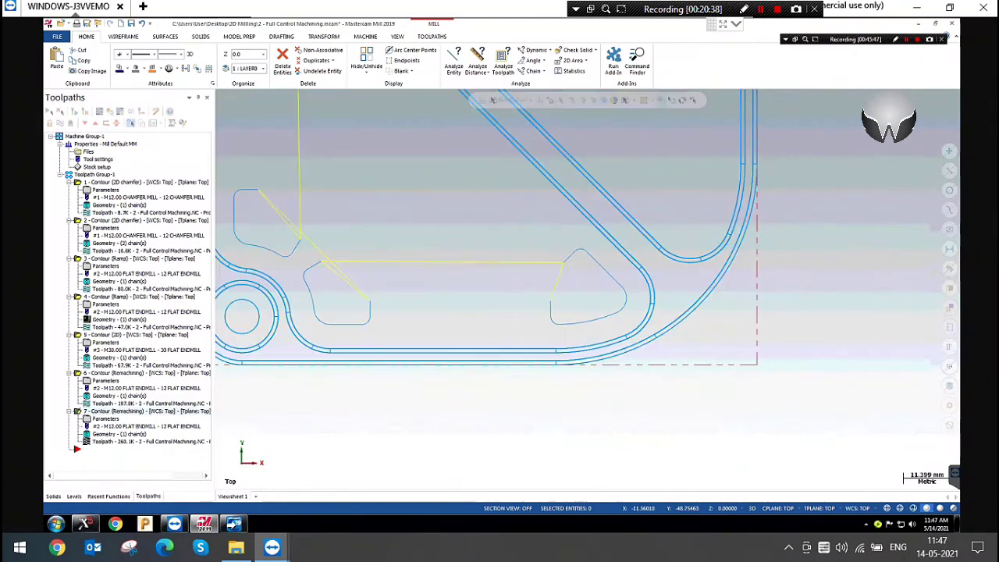
scroll(677, 416, "down", 1)
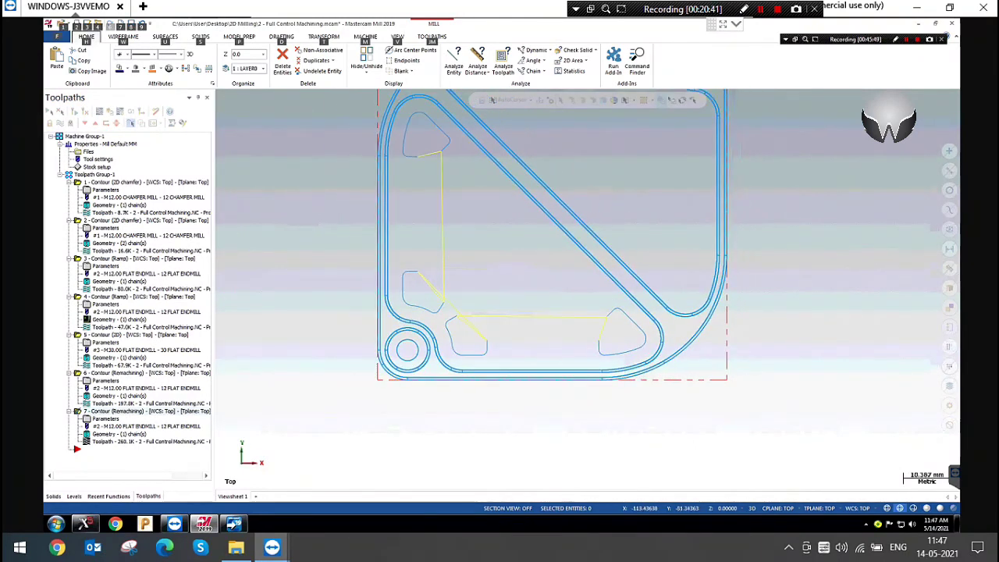
scroll(611, 344, "up", 1)
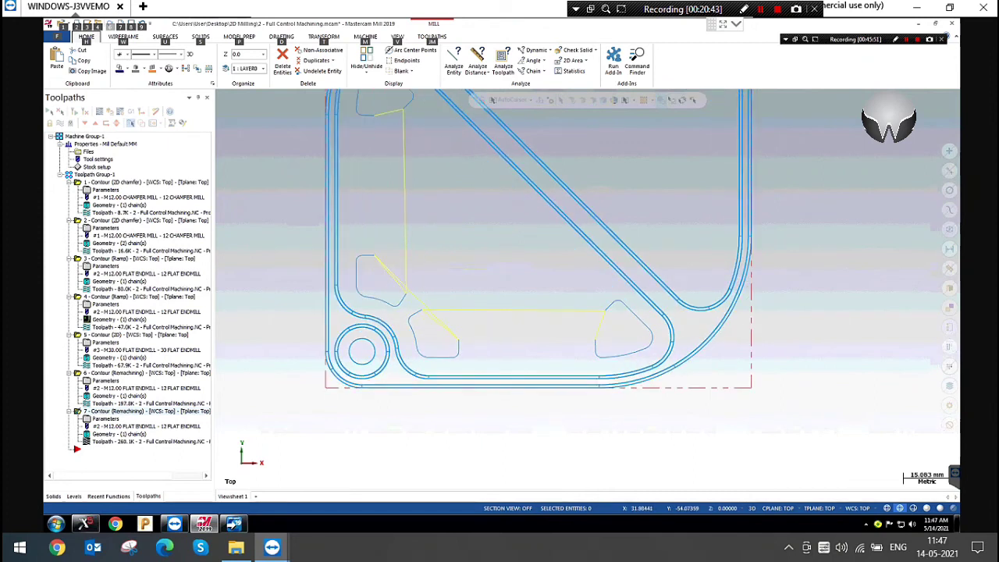
Compare the 20 mm and 2 mm clearance remachining toolpaths by alternating between the two operations.
left_click(118, 374)
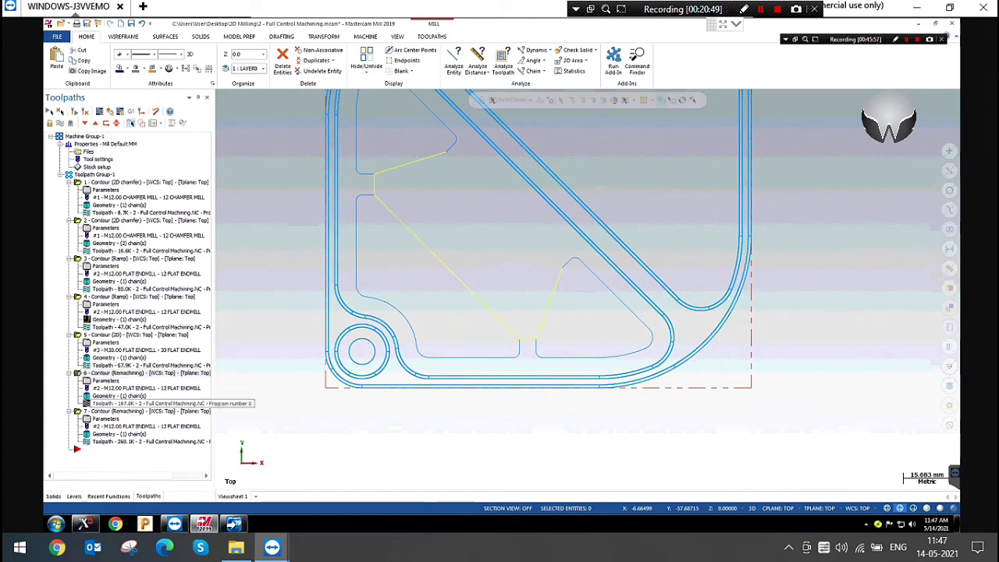
left_click(116, 411)
left_click(116, 373)
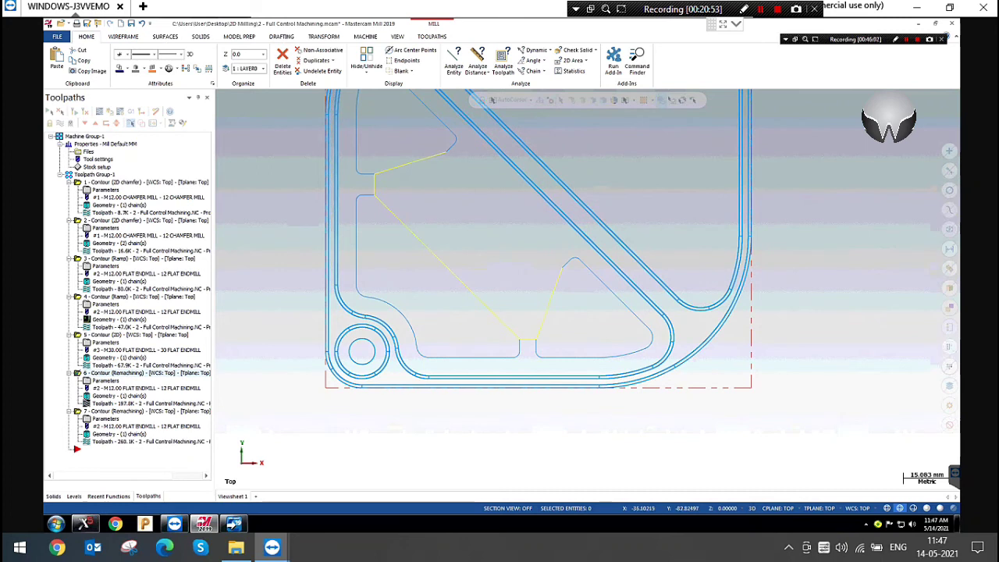
scroll(440, 430, "down", 2)
left_click(117, 373)
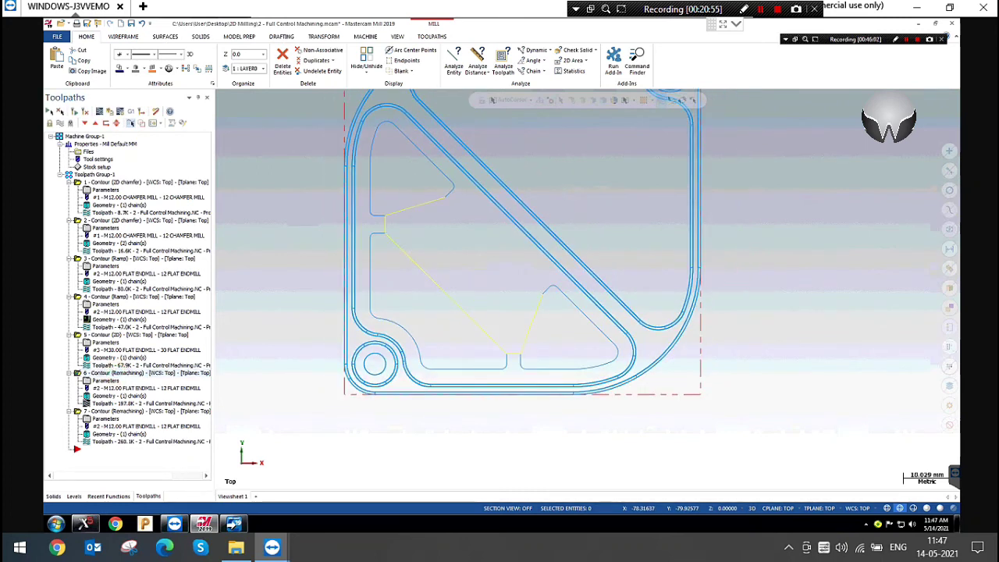
left_click(117, 410)
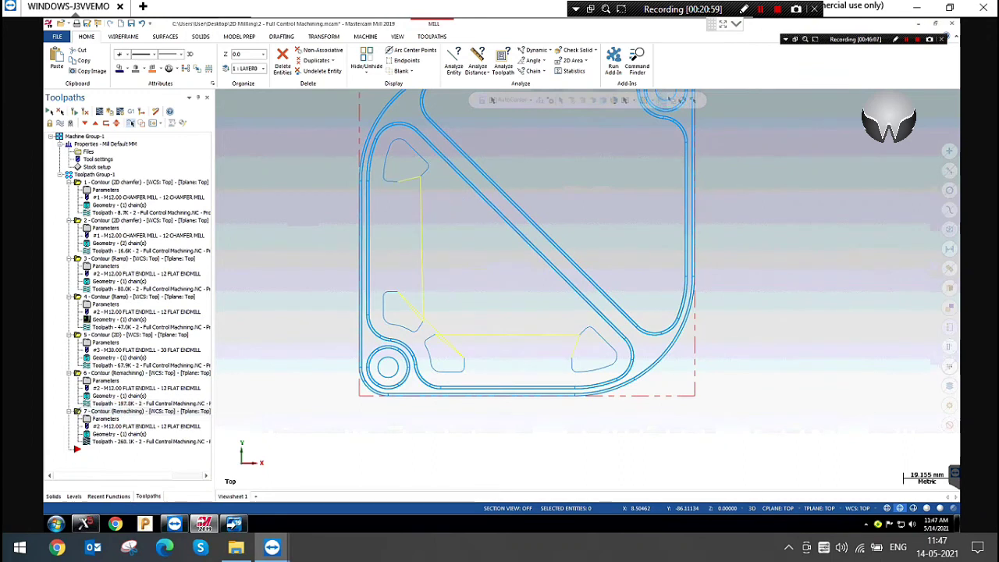
Restore the shaded display and examine the seventh operation's toolpath in the isometric view.
key("alt+s")
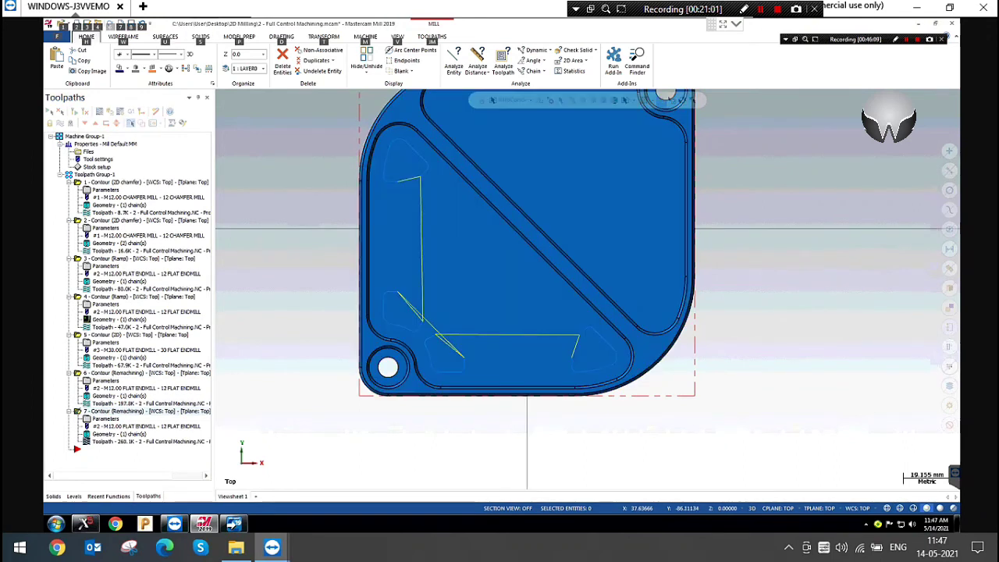
scroll(617, 434, "down", 2)
middle_click_drag(542, 339, 511, 238)
scroll(511, 238, "up", 2)
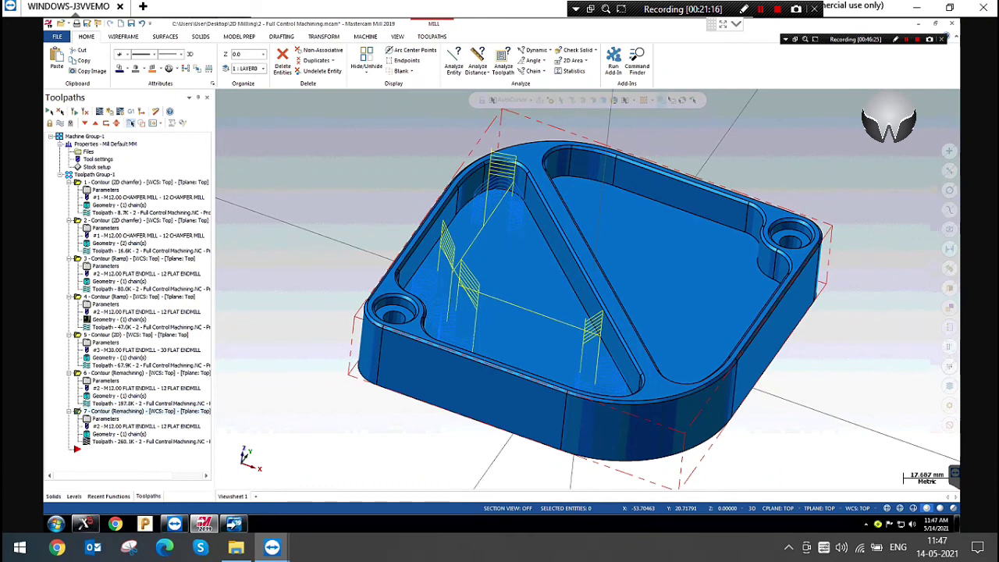
scroll(562, 301, "down", 4)
right_click(664, 170)
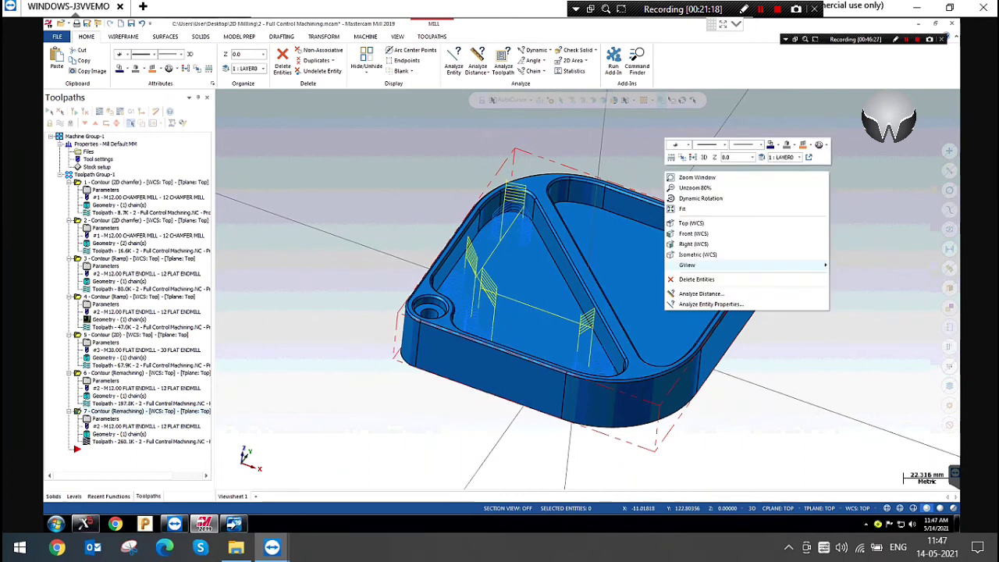
left_click(696, 254)
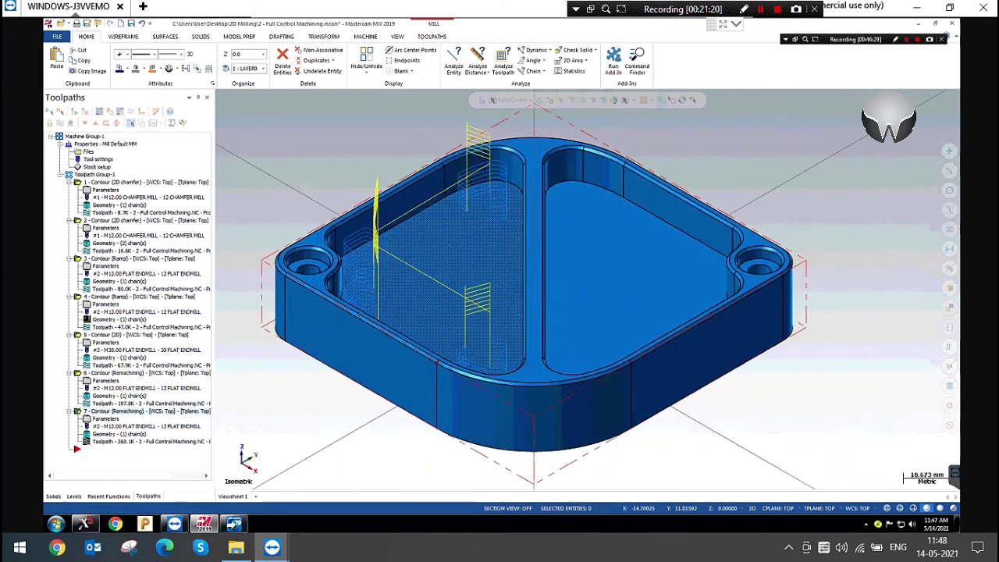
Examine the seventh operation's corner remachining toolpath from the top view.
scroll(630, 331, "down", 1)
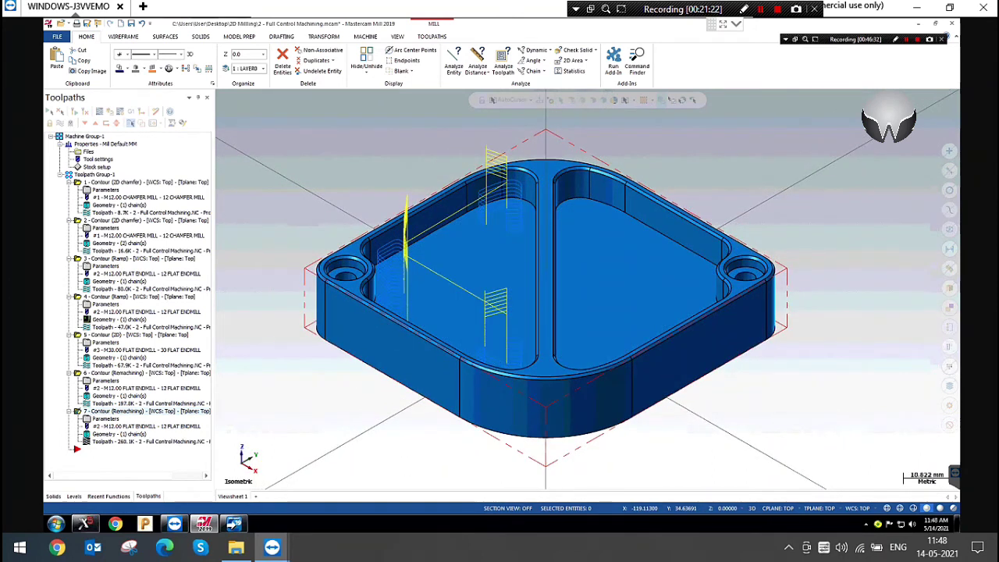
left_click(397, 175)
right_click(344, 164)
left_click(374, 214)
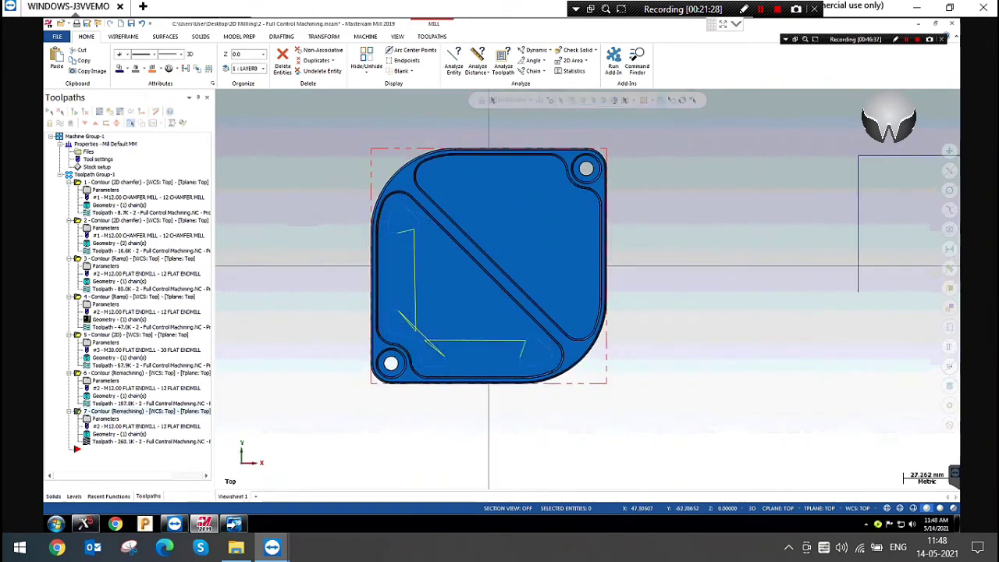
scroll(578, 363, "up", 5)
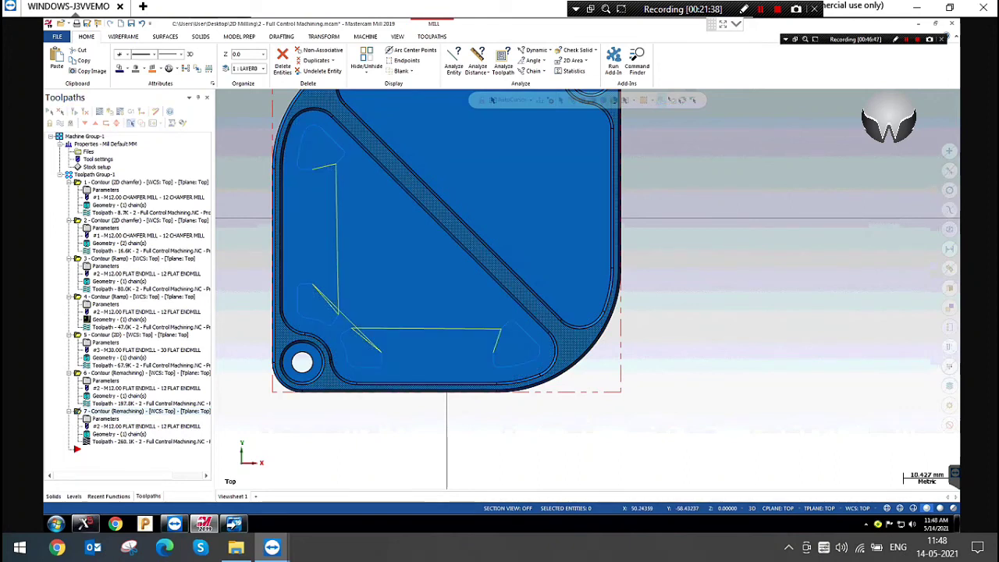
scroll(654, 404, "down", 1)
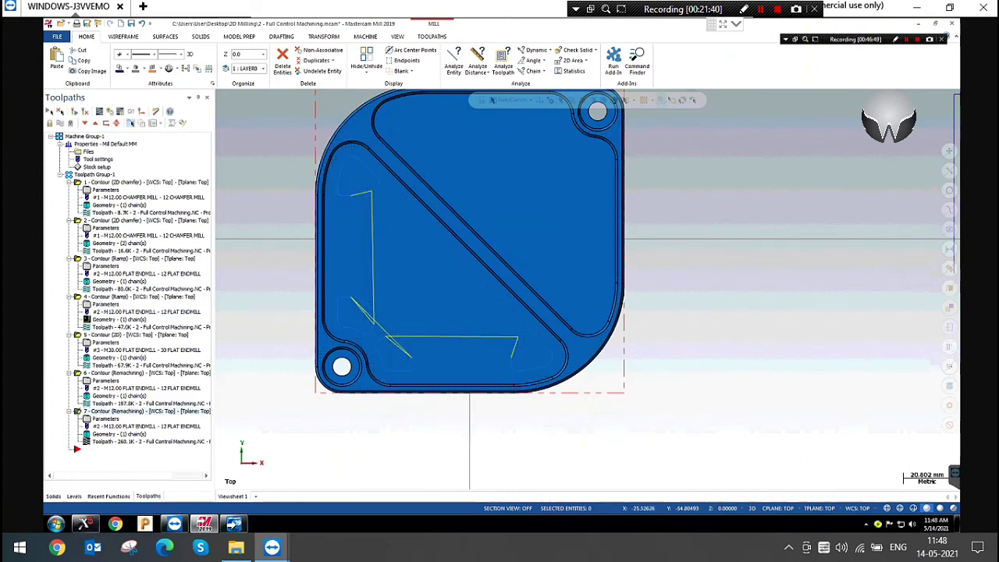
scroll(839, 282, "down", 1)
left_click(318, 186)
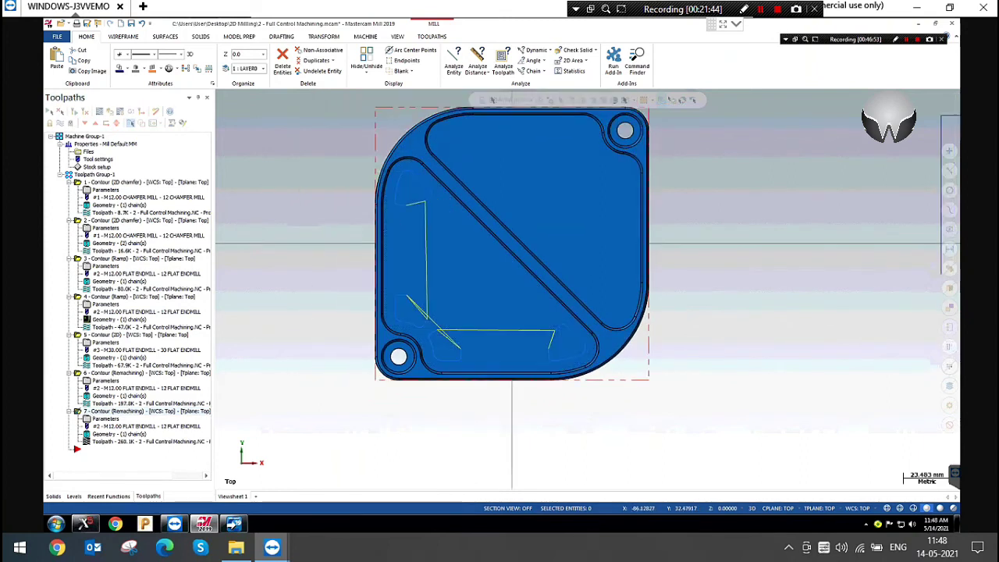
left_click(331, 189)
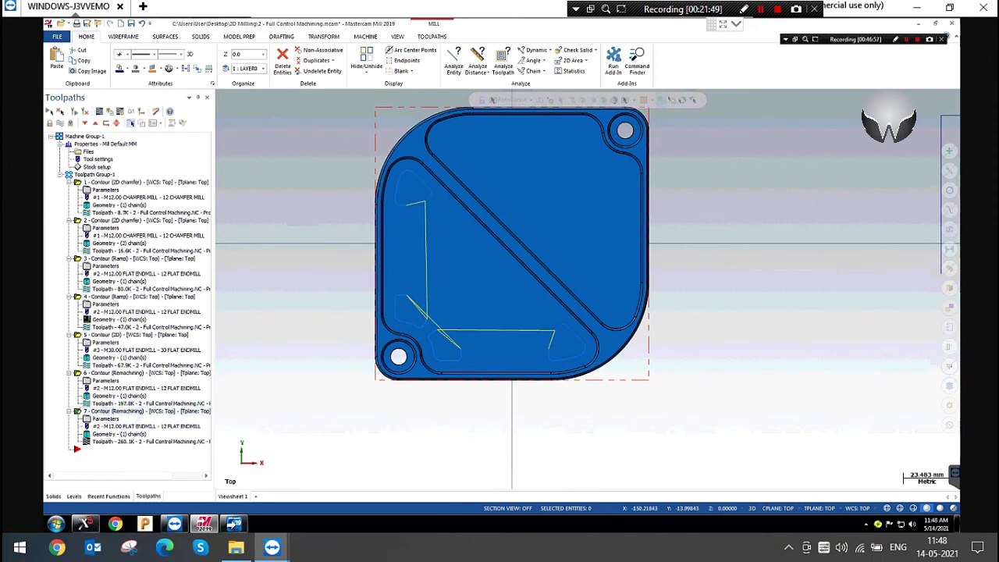
Duplicate the seventh remachining contour operation at the end of the toolpath group.
right_click(124, 411)
left_click(149, 221)
right_click(90, 448)
left_click(113, 266)
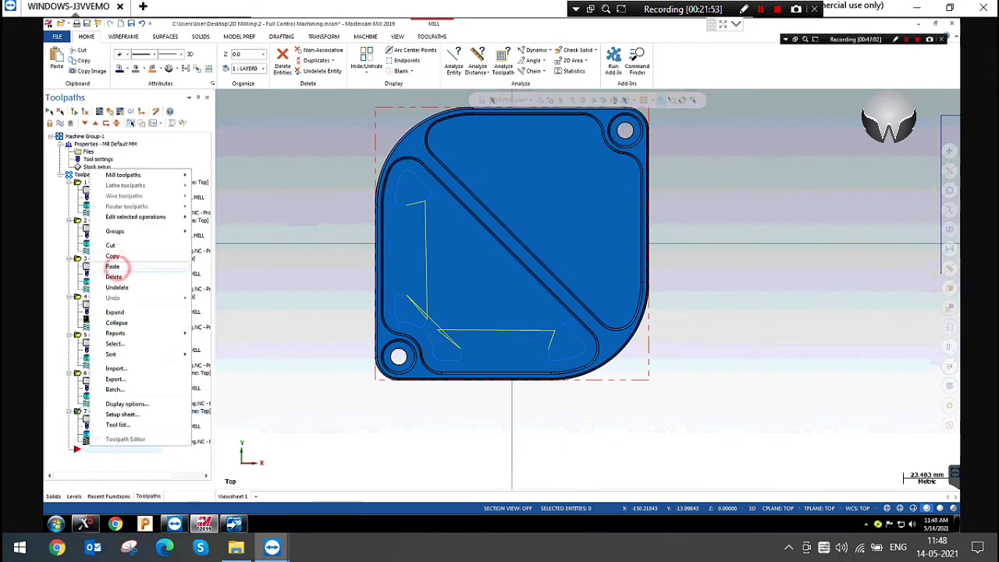
Start rechaining all geometry of the copied eighth operation, with the part in the isometric view.
left_click(124, 449)
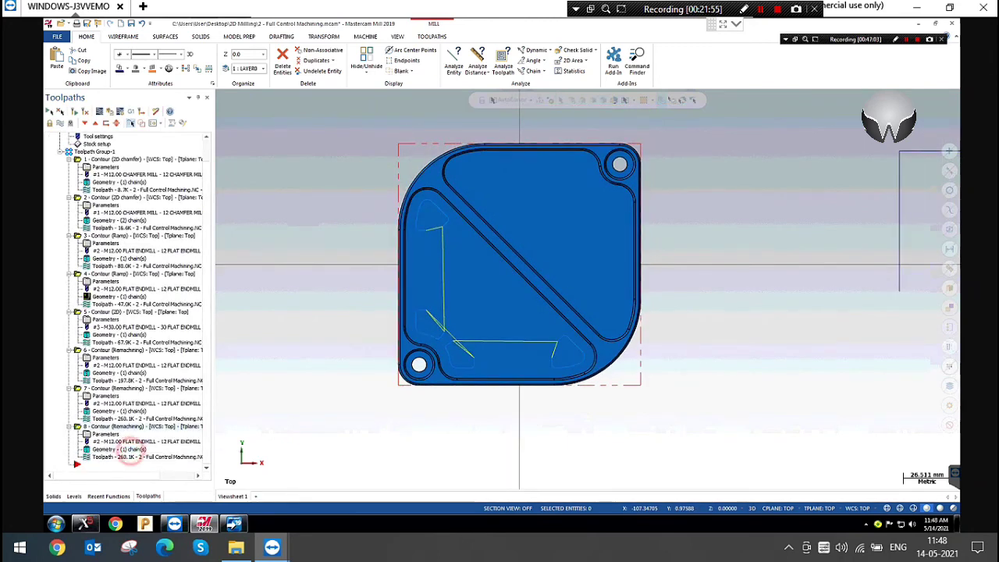
left_click(152, 171)
right_click(153, 170)
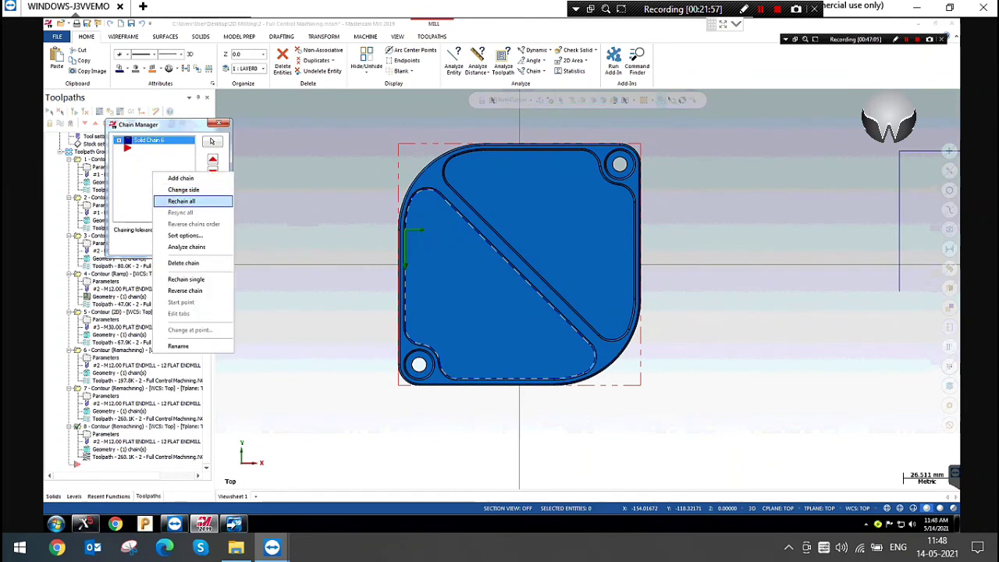
left_click(178, 201)
left_click(316, 191)
right_click(317, 190)
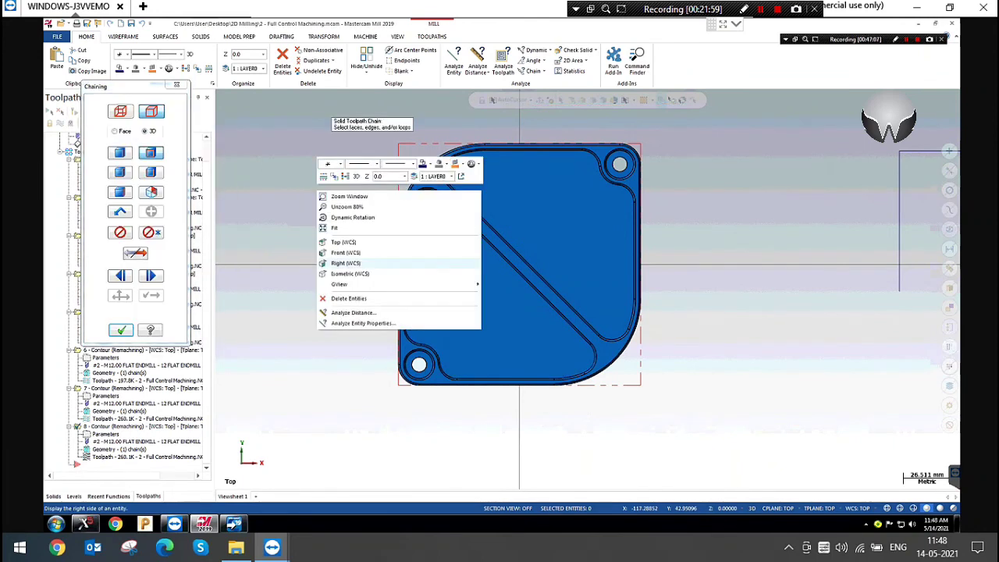
left_click(367, 272)
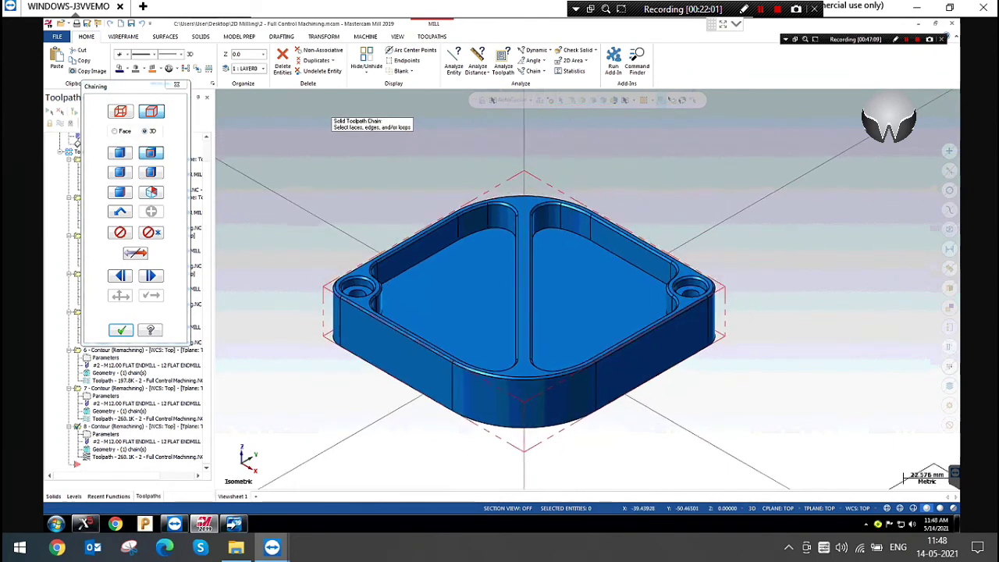
Chain the full outer top edge of the part as the eighth operation's geometry and accept it.
left_click(121, 172)
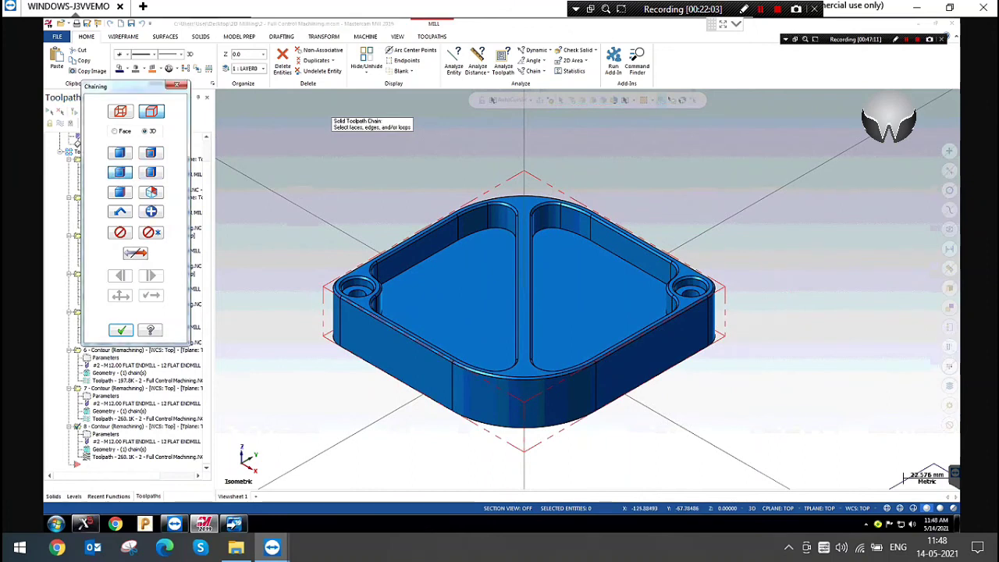
left_click(342, 305)
left_click(152, 297)
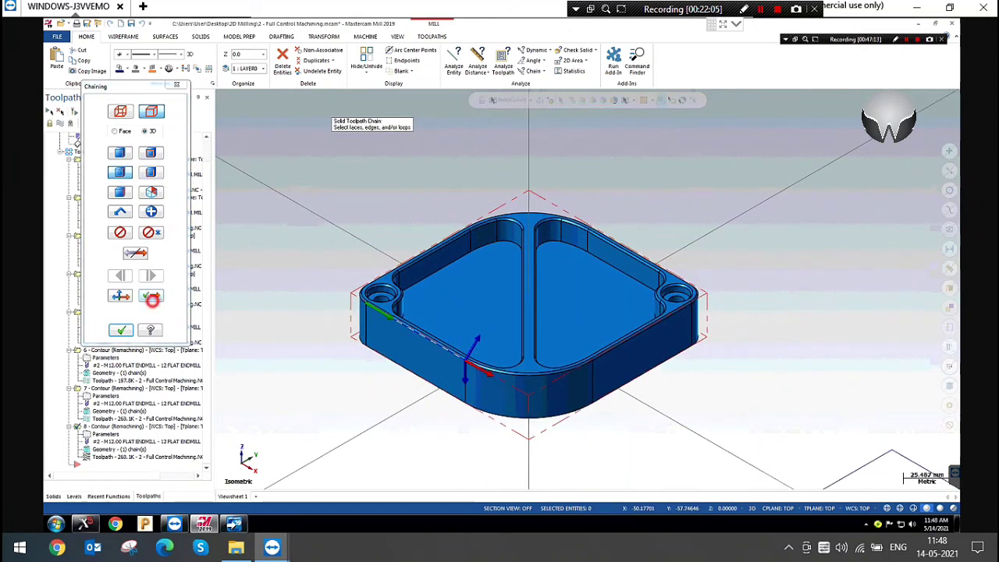
left_click(152, 296)
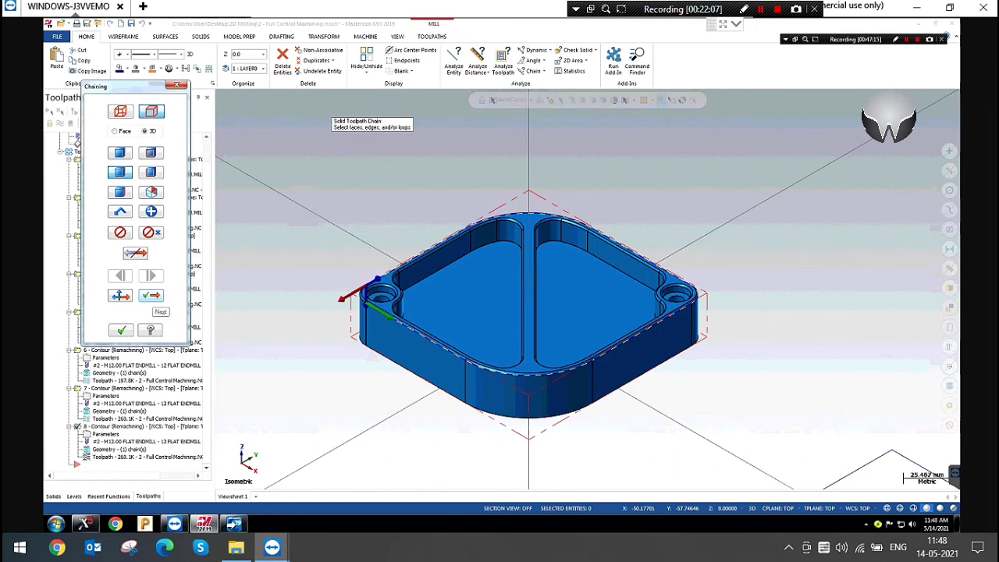
left_click(151, 296)
left_click(121, 330)
left_click(121, 331)
right_click(140, 164)
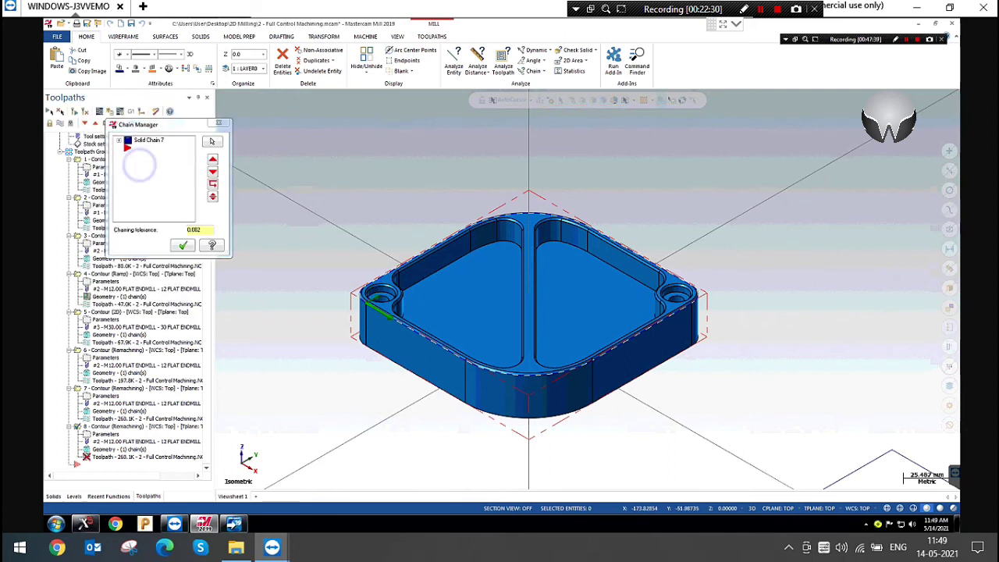
left_click(174, 185)
left_click(184, 245)
left_click(319, 199)
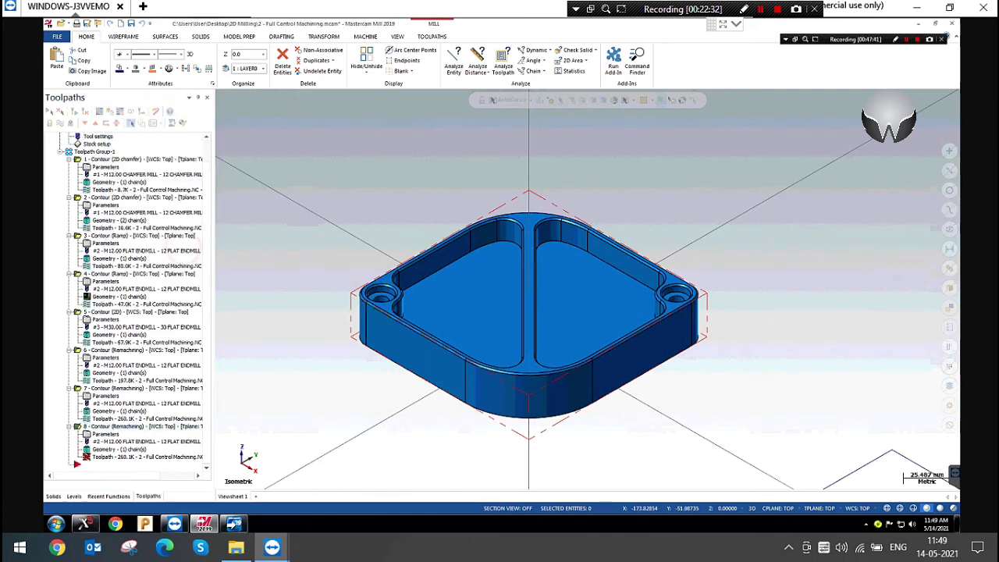
Change the eighth operation's contour type from remachining to Oscillate.
left_click(106, 434)
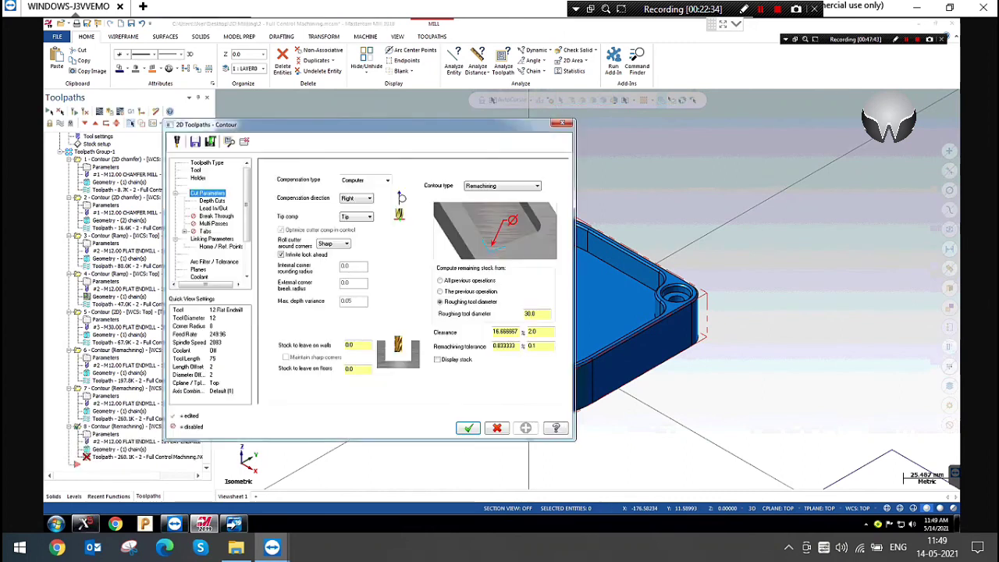
left_click(486, 187)
left_click(484, 219)
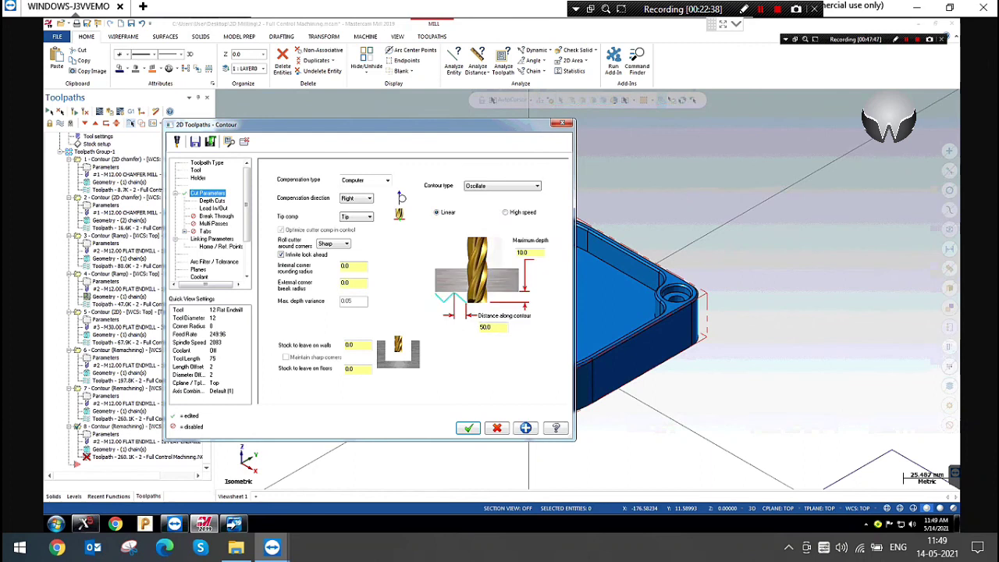
Inspect the 12 mm flat endmill's geometry definition, including its cutting length, and close it without changes.
left_click(193, 168)
left_click(338, 195)
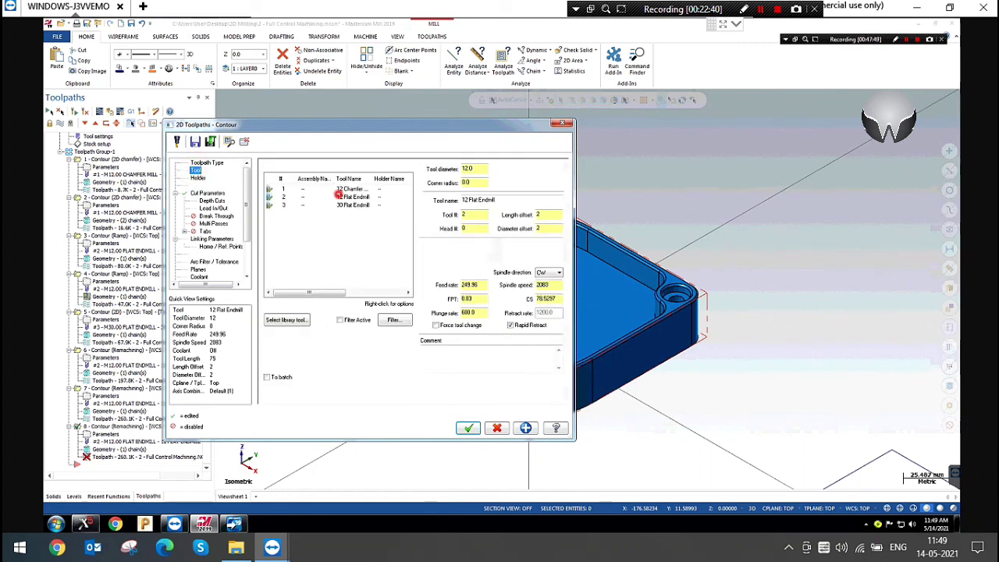
left_click(206, 193)
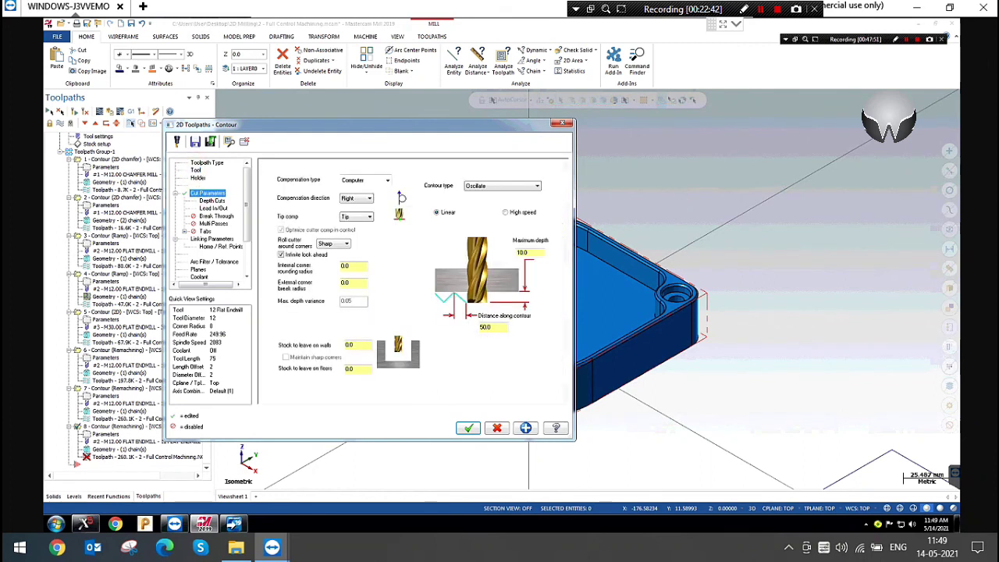
left_click(195, 169)
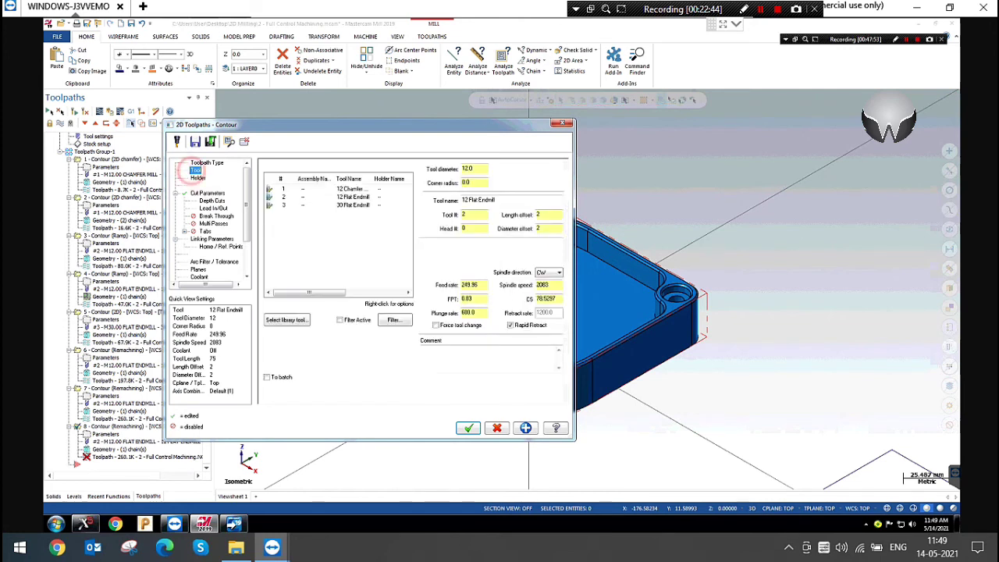
left_click(330, 199)
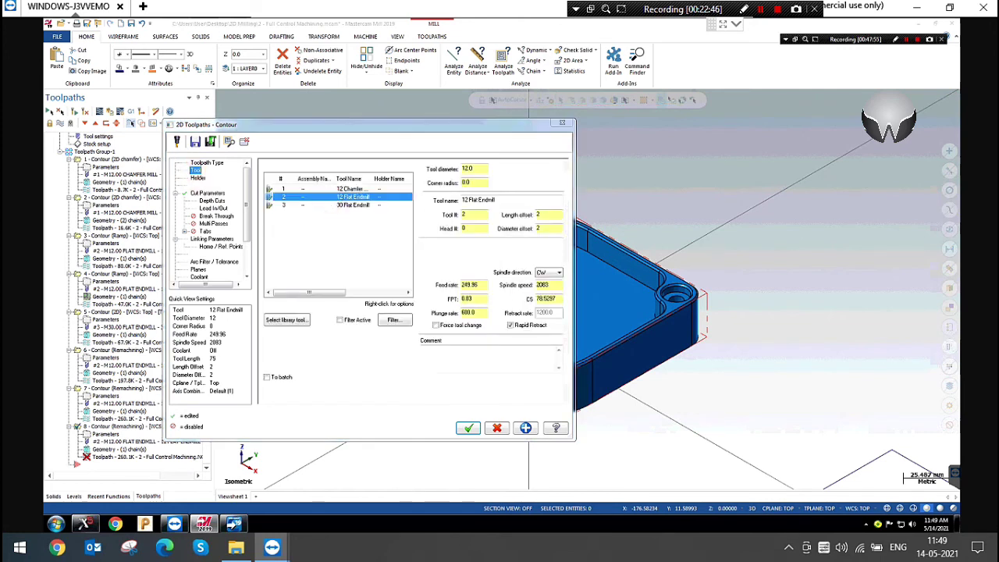
key("Tab")
key("Tab")
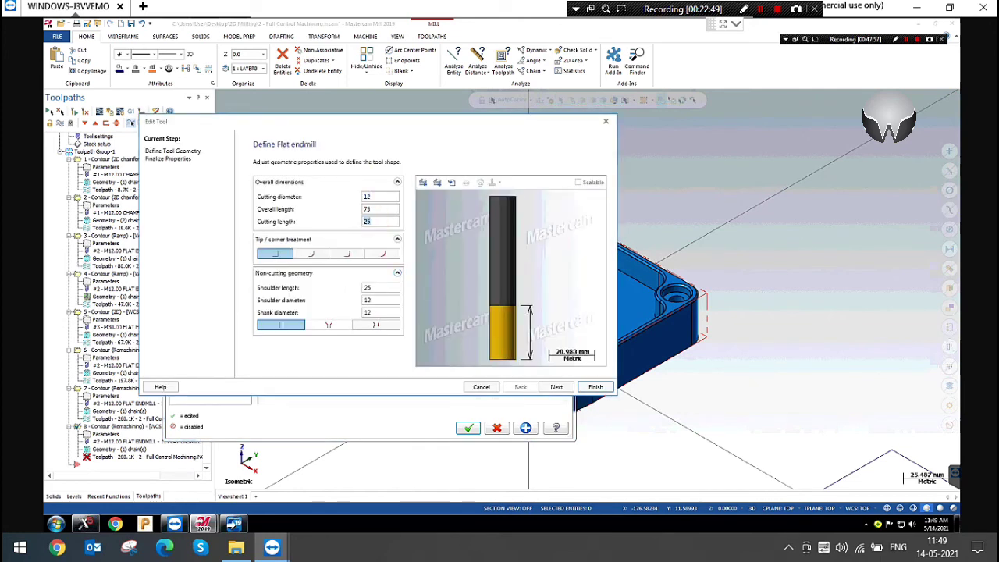
left_click(606, 121)
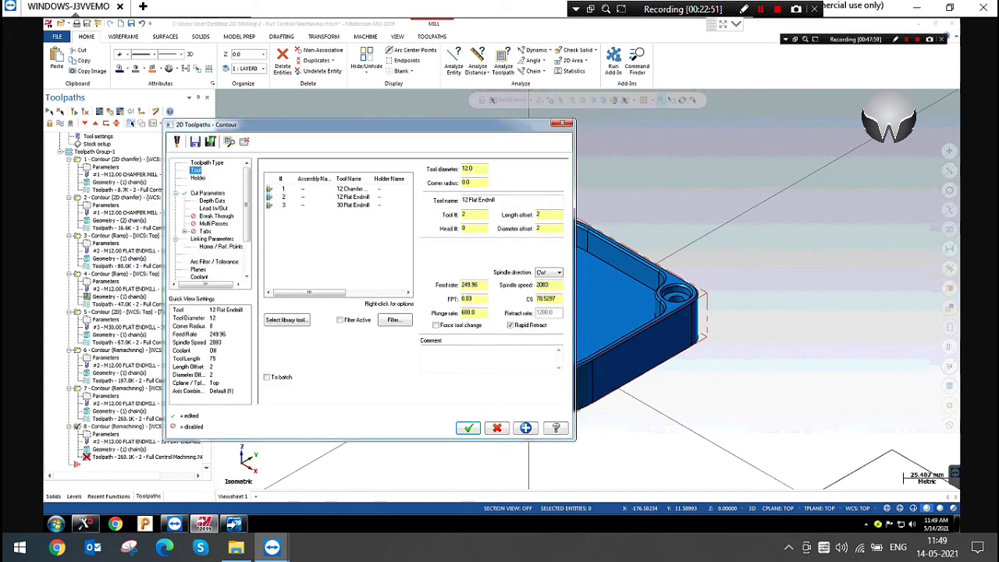
Use linear motion for the Oscillate contour and edit its distance along the contour and maximum depth.
left_click(210, 193)
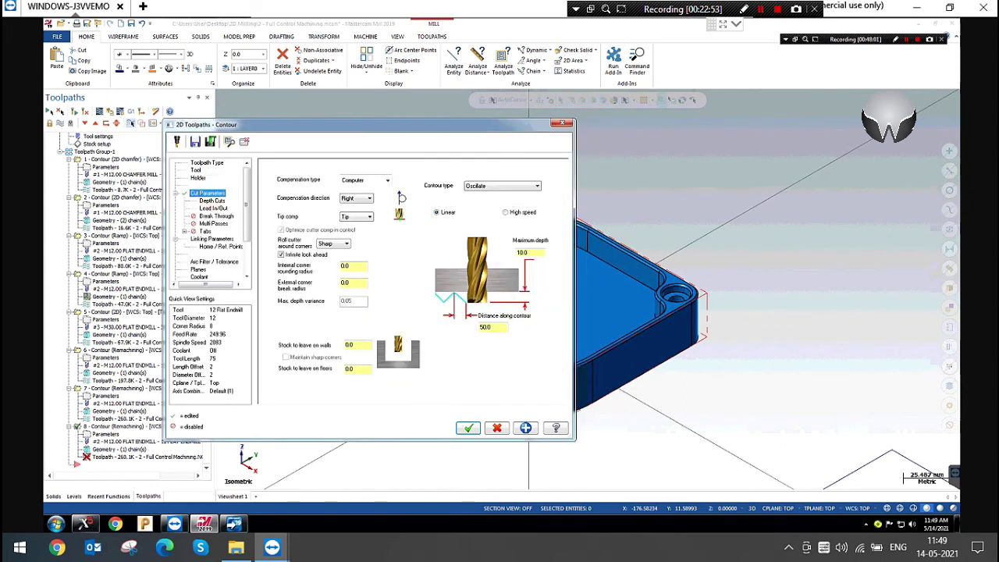
left_click(499, 185)
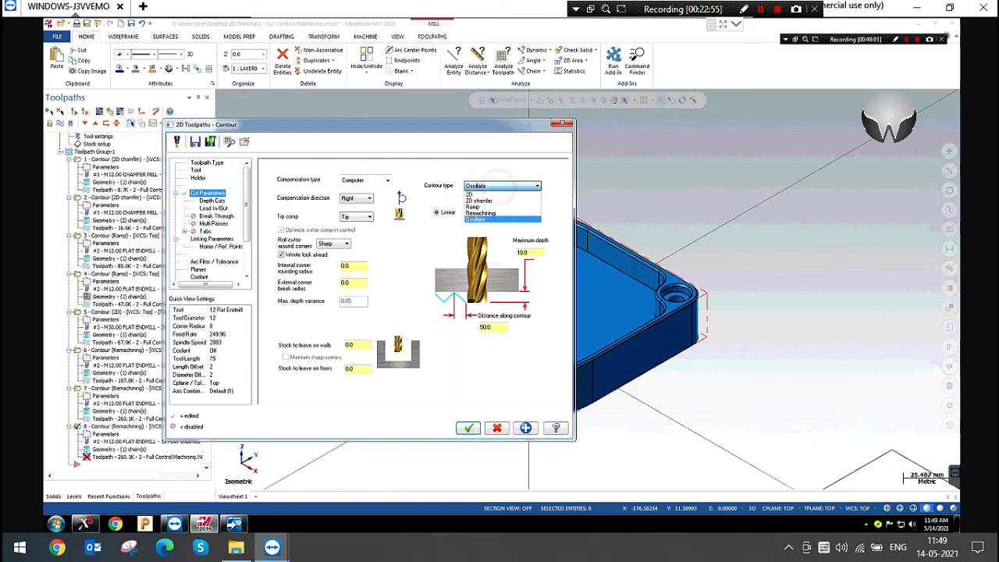
left_click(481, 219)
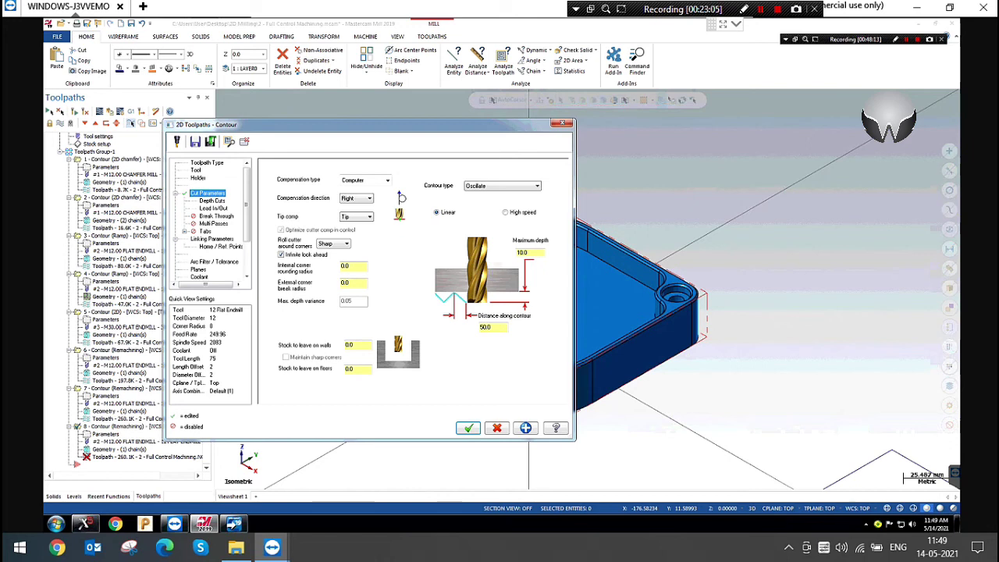
left_click(515, 212)
left_click(444, 213)
double_click(490, 328)
double_click(532, 252)
Turn off depth cuts, set the absolute depth to 0.0, and regenerate the oscillating contour, accepting the flute-length warning.
left_click(210, 200)
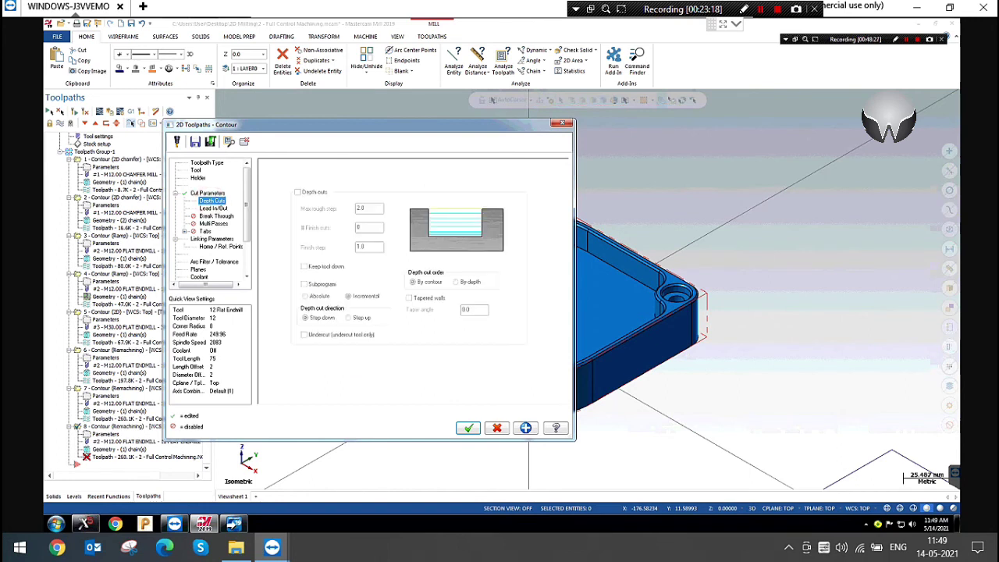
left_click(211, 239)
double_click(428, 358)
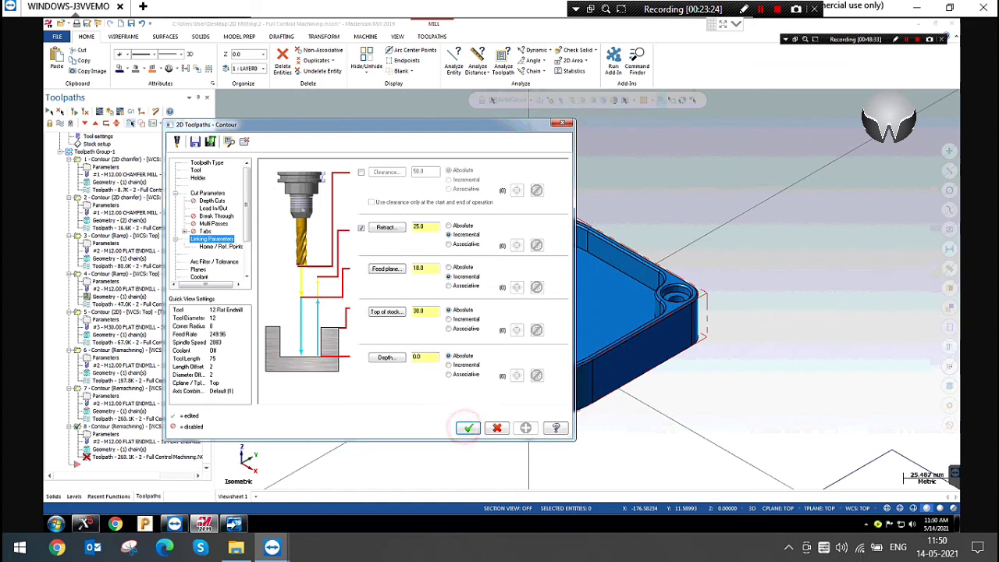
left_click(468, 428)
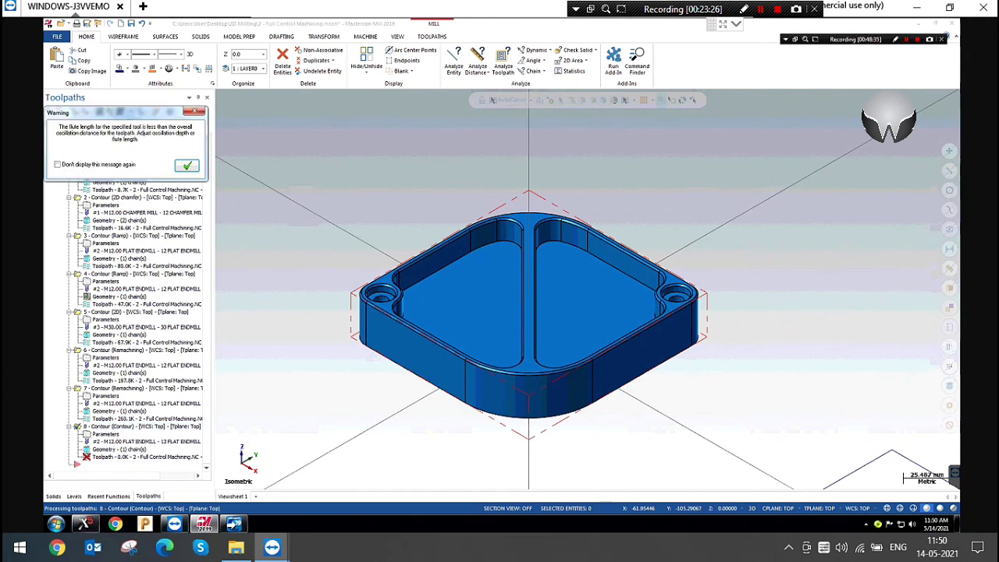
left_click(187, 166)
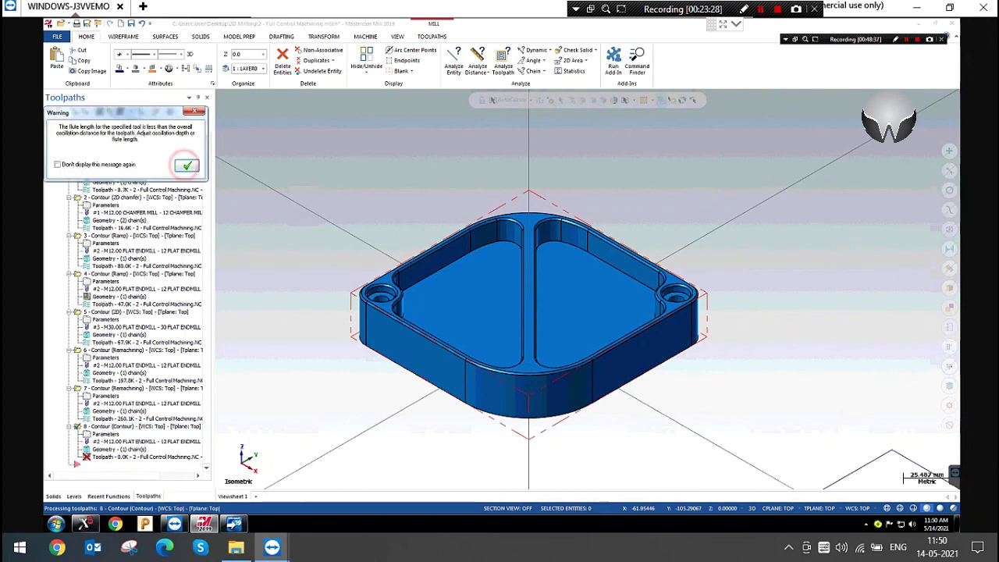
Backplot the eighth operation, stepping the tool along the oscillating contour around the part's outer wall.
left_click(382, 185)
scroll(438, 194, "down", 2)
right_click(290, 155)
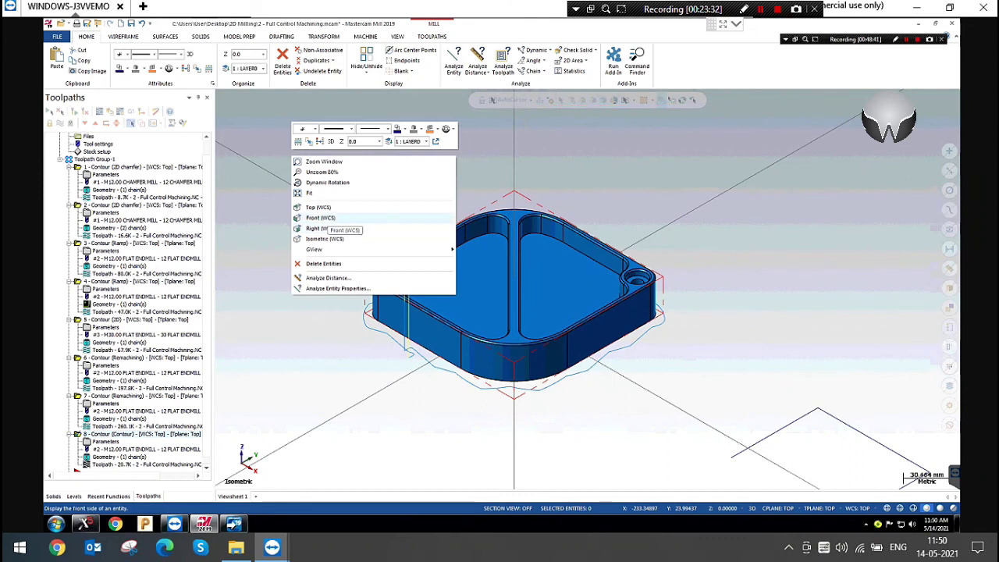
left_click(98, 112)
key("s")
key("s")
key("s")
key("s")
key("s")
key("s")
key("s")
key("s")
key("s")
key("s")
key("s")
key("s")
key("s")
key("s")
middle_click_drag(488, 351, 487, 386)
key("s")
key("s")
key("s")
key("s")
key("s")
key("s")
key("s")
key("s")
key("s")
key("s")
key("s")
key("s")
key("s")
key("s")
key("s")
key("s")
key("s")
key("s")
key("s")
key("s")
key("s")
key("s")
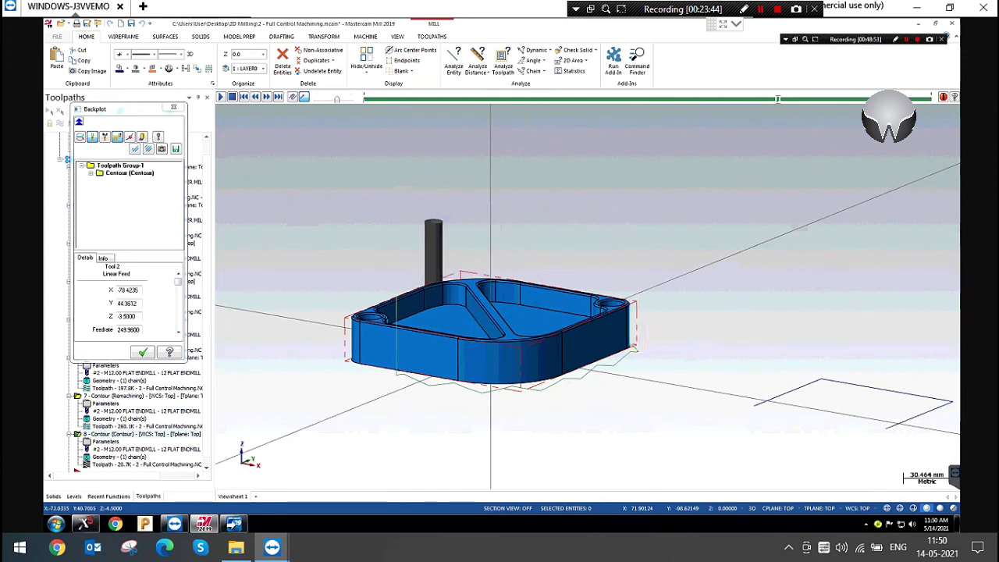
key("s")
Switch the backplot to the front view and return the tool to the start of the toolpath.
right_click(488, 267)
left_click(512, 332)
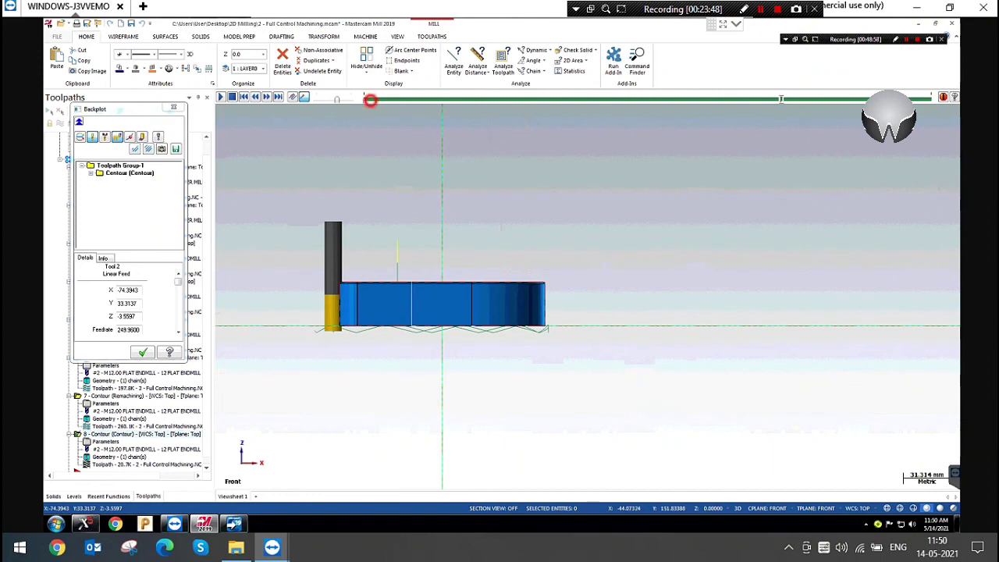
left_click(370, 100)
left_click(367, 100)
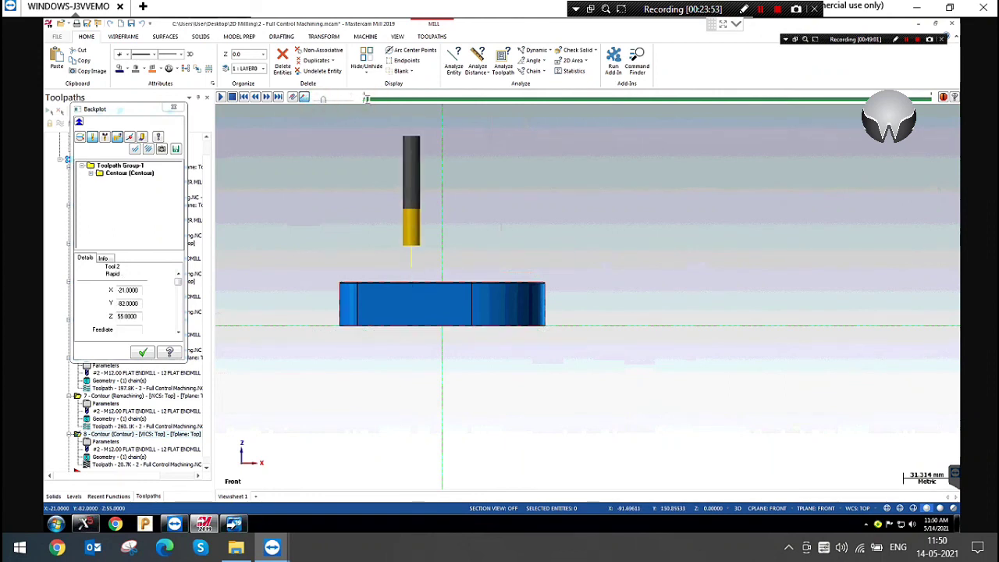
Play the backplot of the linear oscillating contour in the front view and close the backplot.
left_click(221, 98)
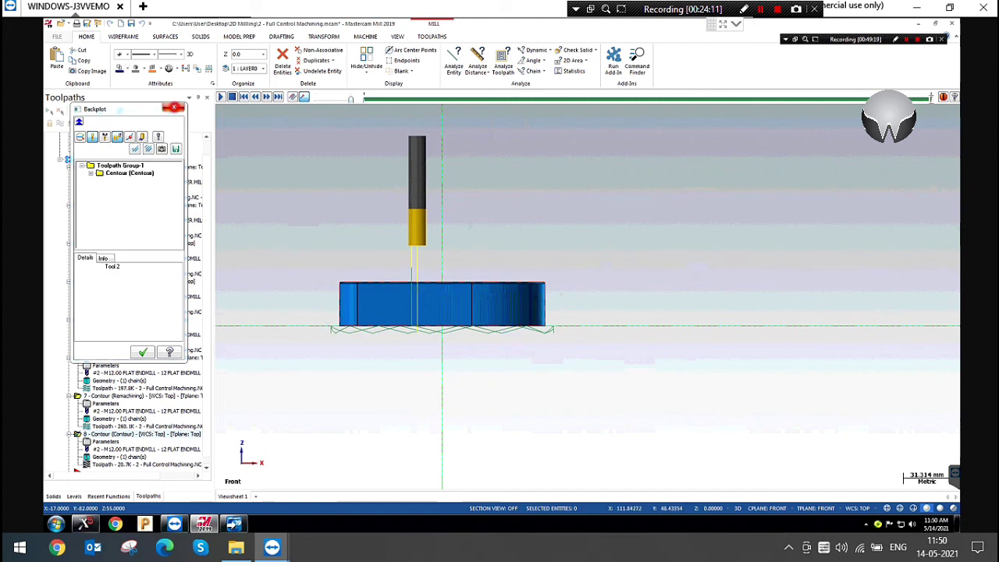
left_click(173, 107)
Switch the Oscillate contour's motion to High speed in the eighth operation and regenerate its toolpath, accepting the flute-length warning.
left_click(106, 441)
left_click(199, 192)
left_click(509, 213)
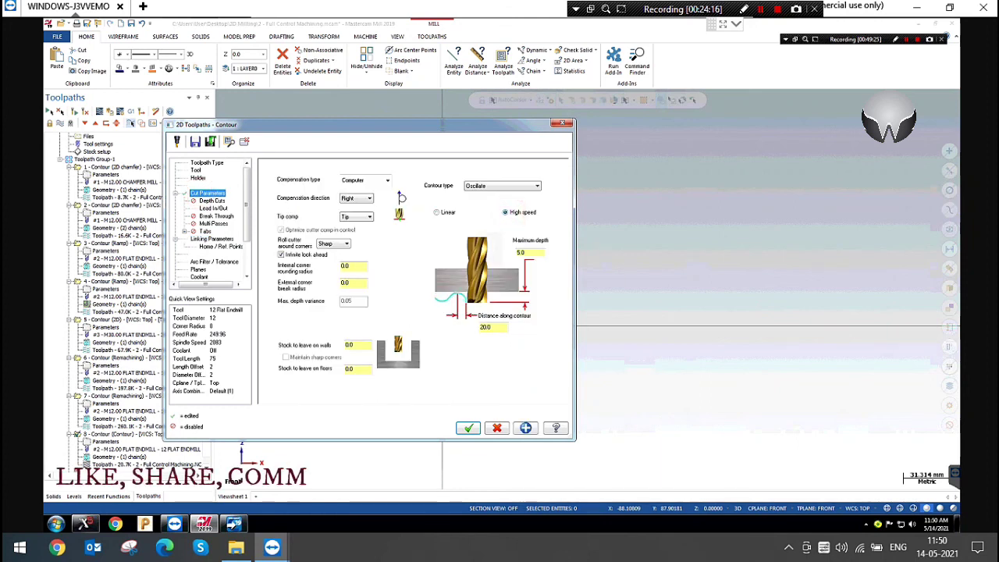
double_click(486, 327)
left_click(467, 428)
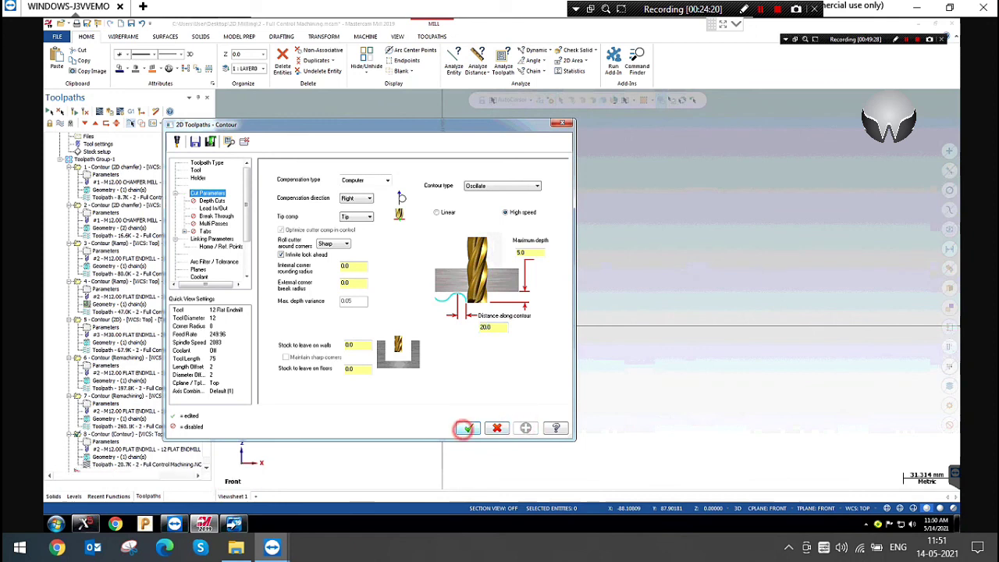
left_click(74, 111)
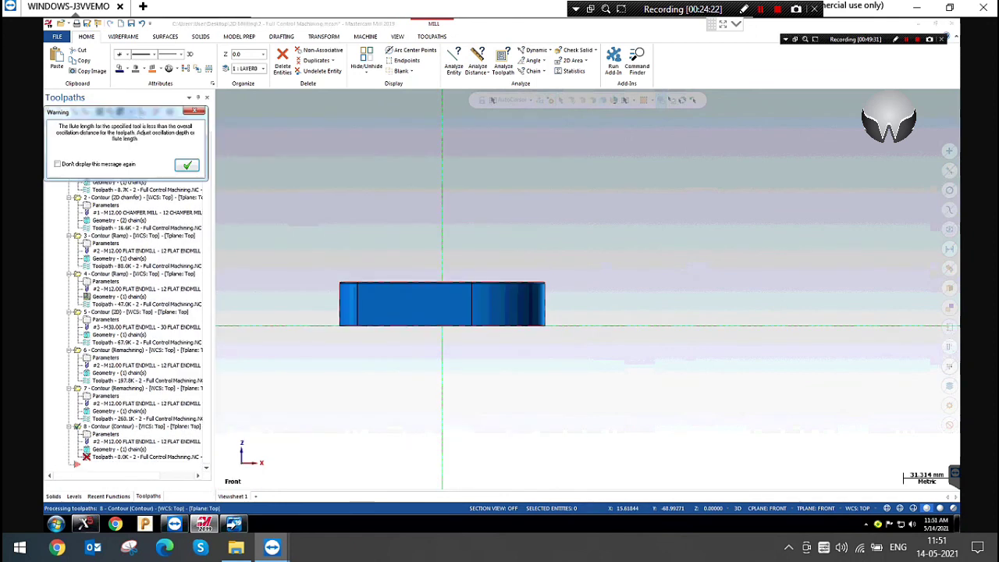
left_click(186, 165)
Backplot the regenerated high-speed oscillating contour through the whole toolpath in the front view and close the backplot.
left_click(99, 112)
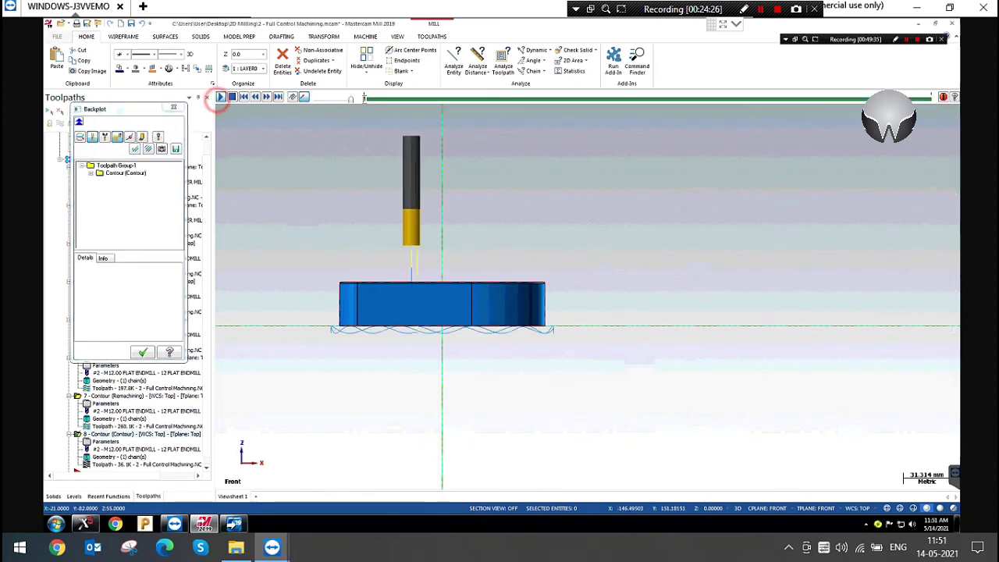
left_click(220, 96)
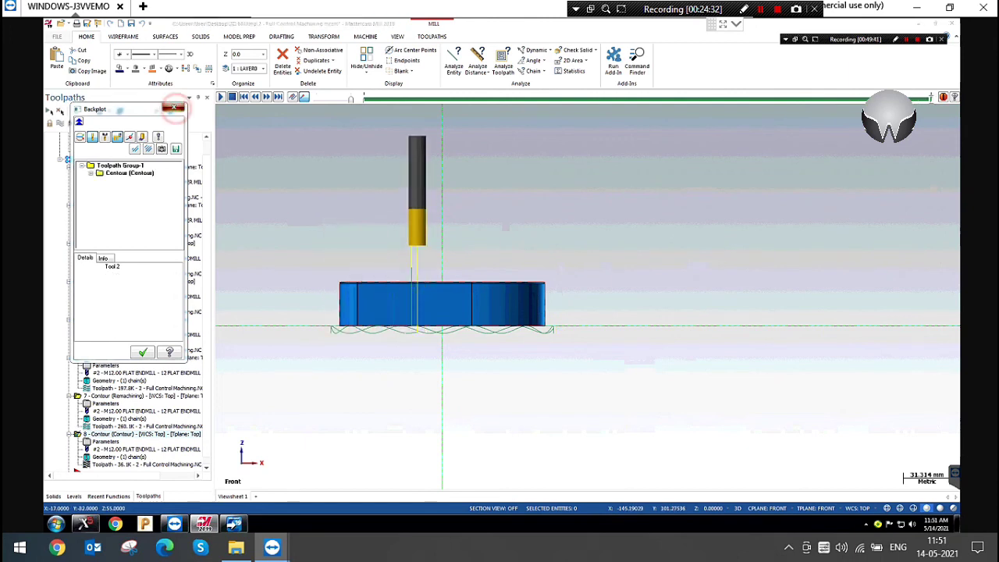
left_click(173, 107)
Examine the oscillating toolpath along the lower edge of the part's outer wall from several angles, ending in the isometric view.
scroll(326, 333, "up", 5)
middle_click_drag(327, 334, 588, 288)
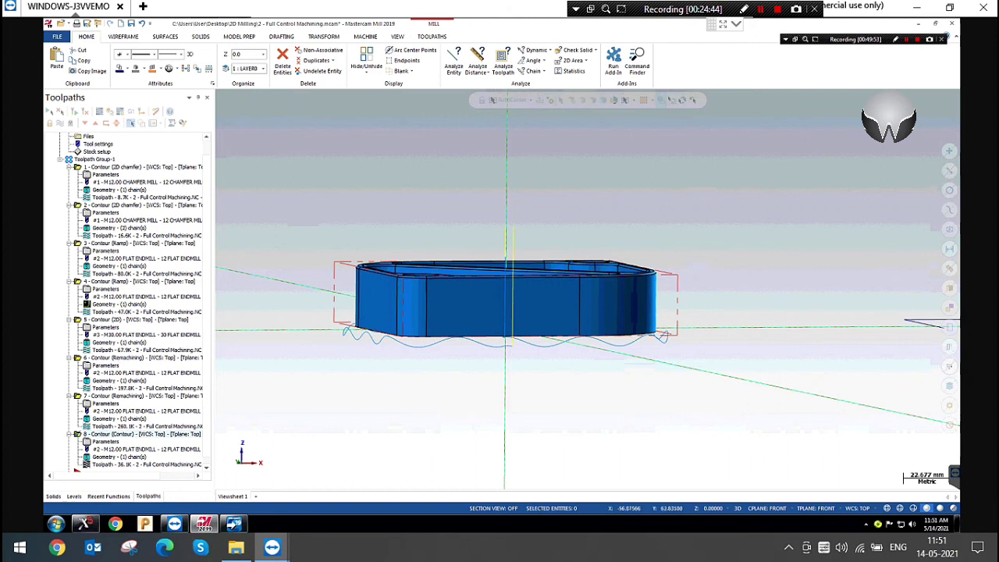
middle_click_drag(452, 328, 451, 347)
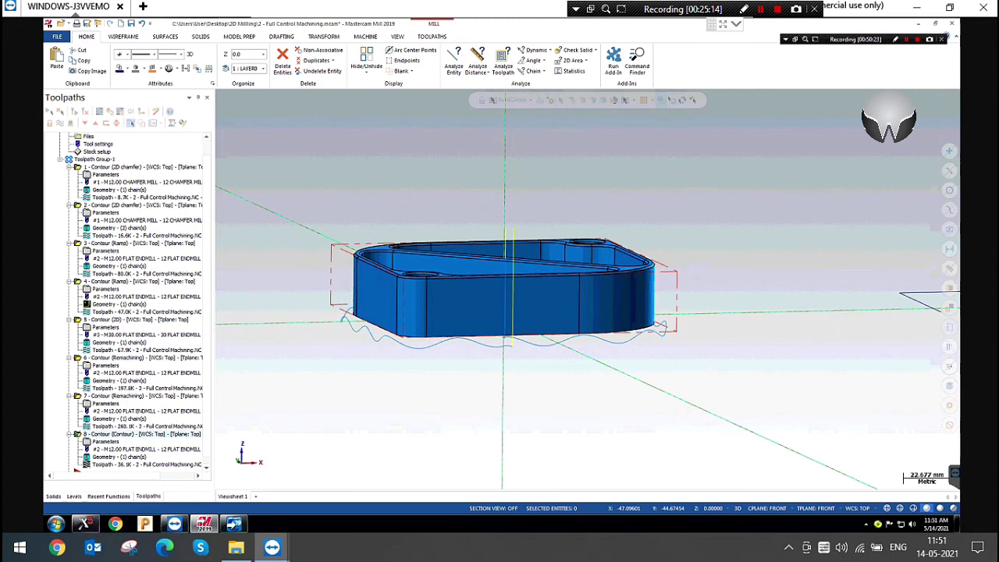
scroll(472, 335, "up", 1)
right_click(591, 190)
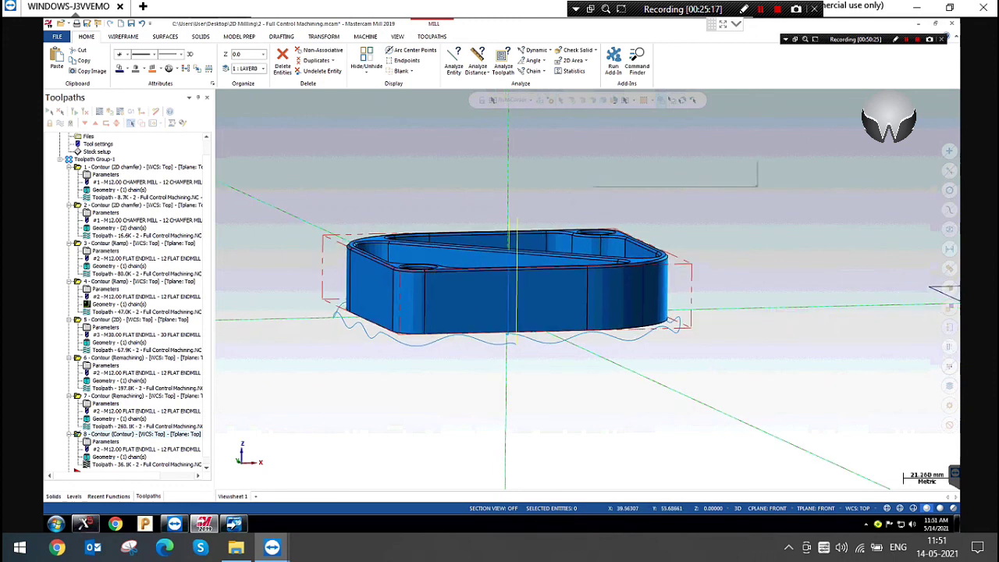
left_click(625, 276)
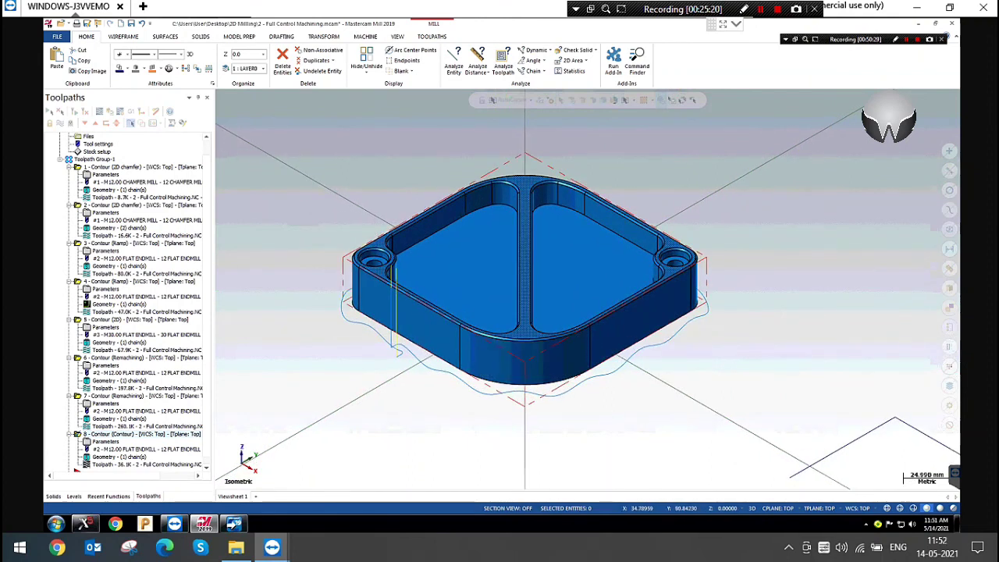
middle_click_drag(433, 364, 458, 300)
middle_click_drag(588, 289, 518, 229)
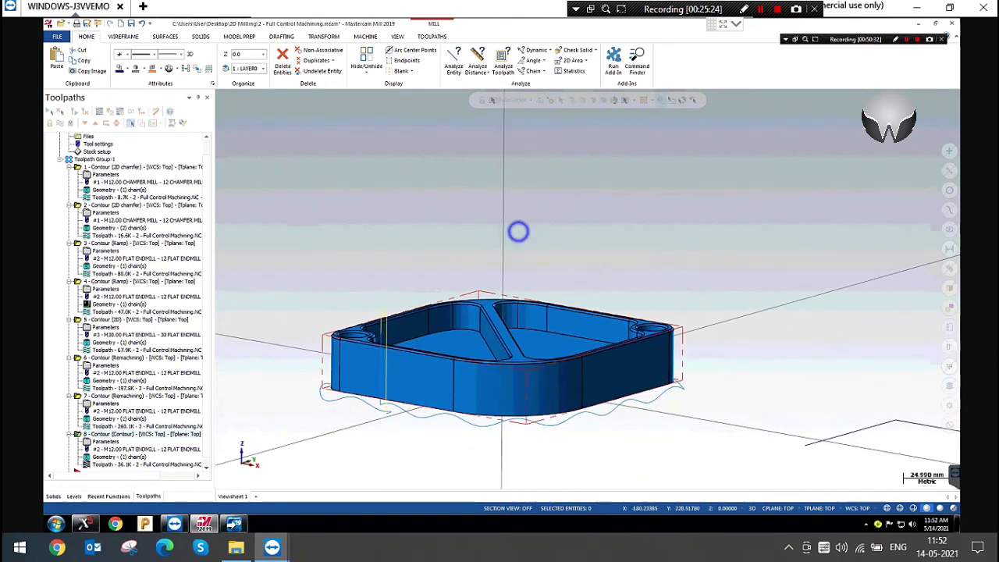
right_click(517, 230)
left_click(573, 315)
scroll(600, 321, "down", 2)
scroll(523, 296, "up", 2)
left_click(409, 224)
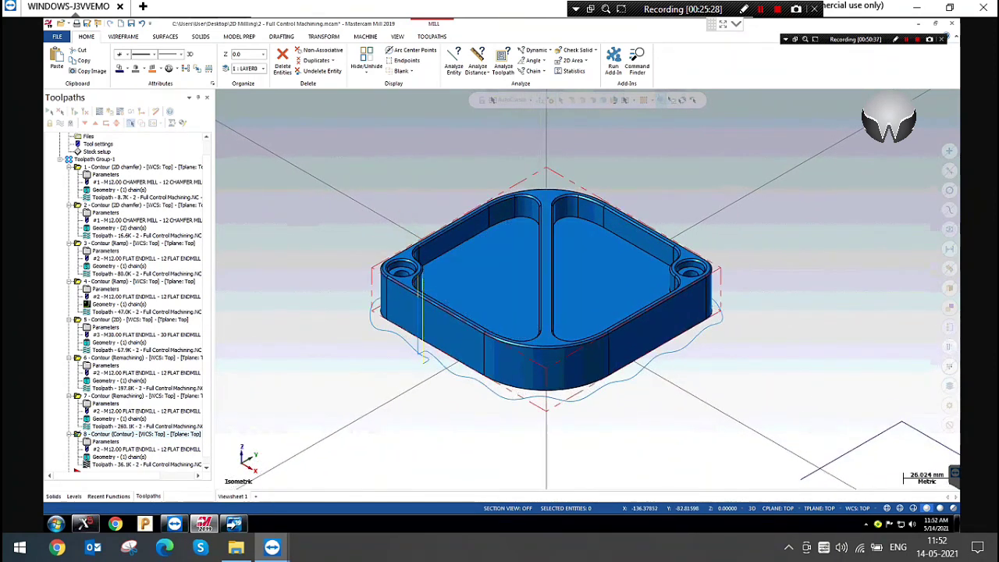
left_click(348, 156)
left_click(337, 170)
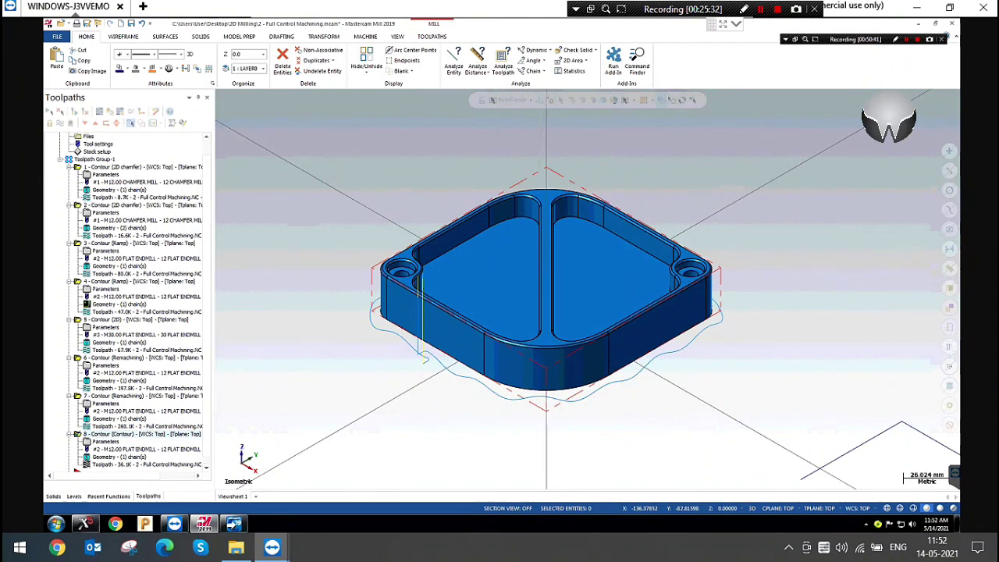